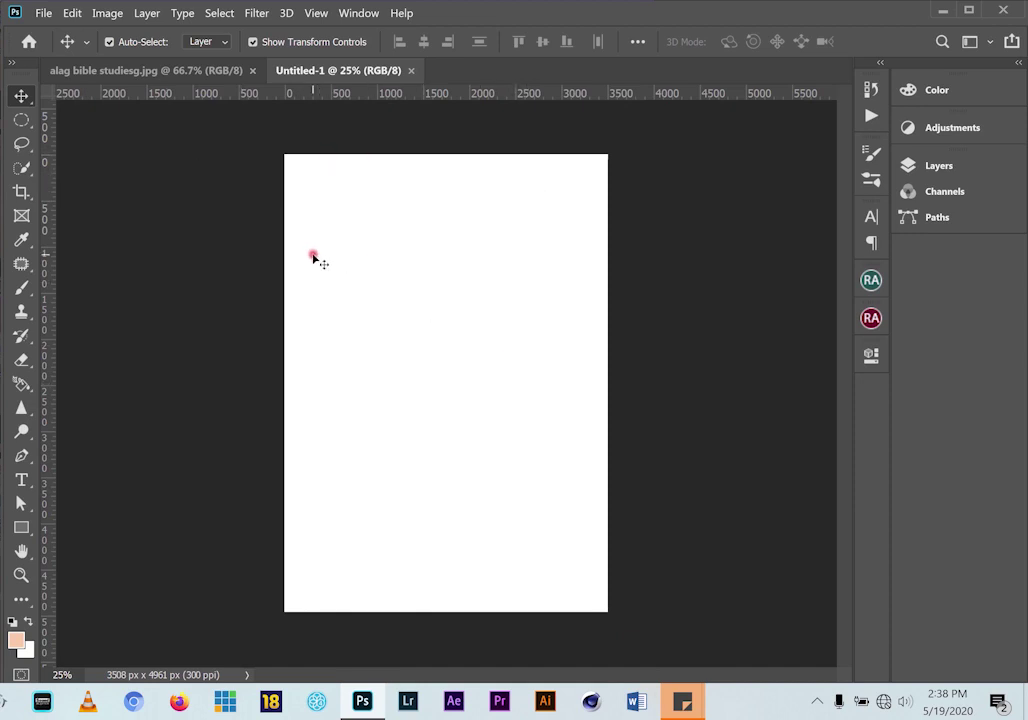
# Rotate the blank canvas 90° clockwise to 4961 × 3508 px landscape and view the reference flyer
pyautogui.click(107, 15)
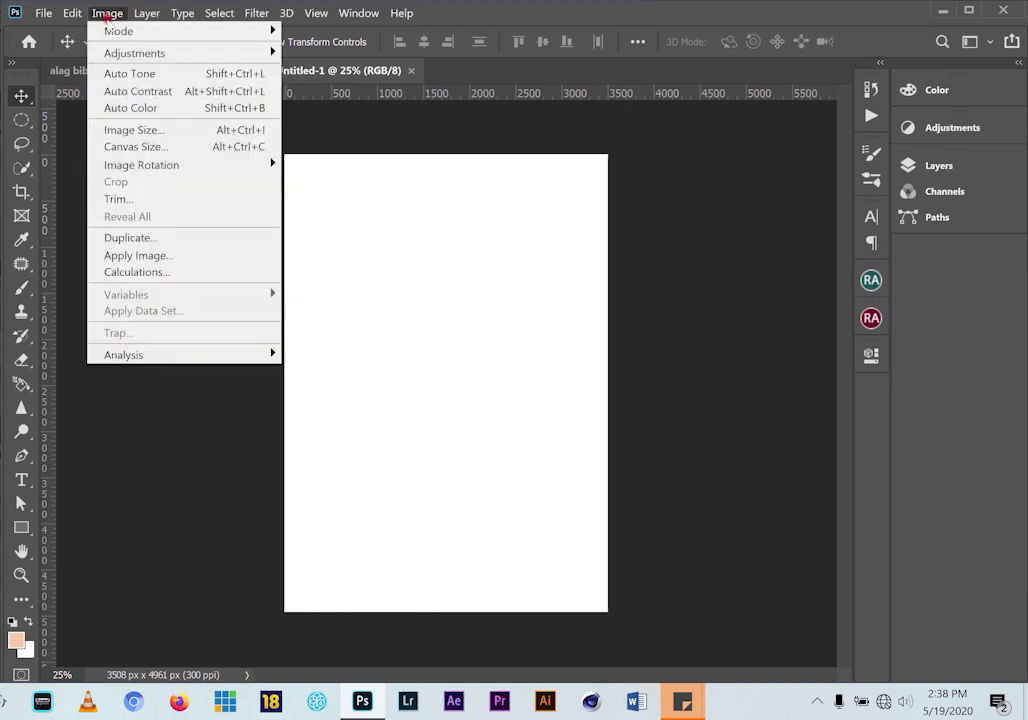
pyautogui.moveTo(154, 165)
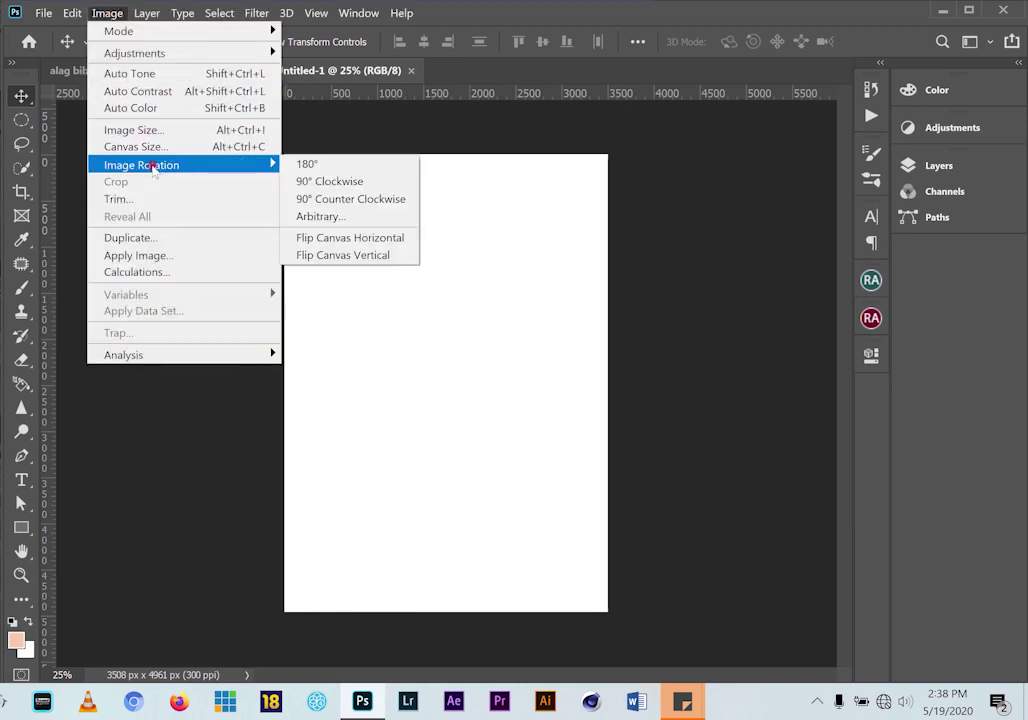
pyautogui.click(335, 181)
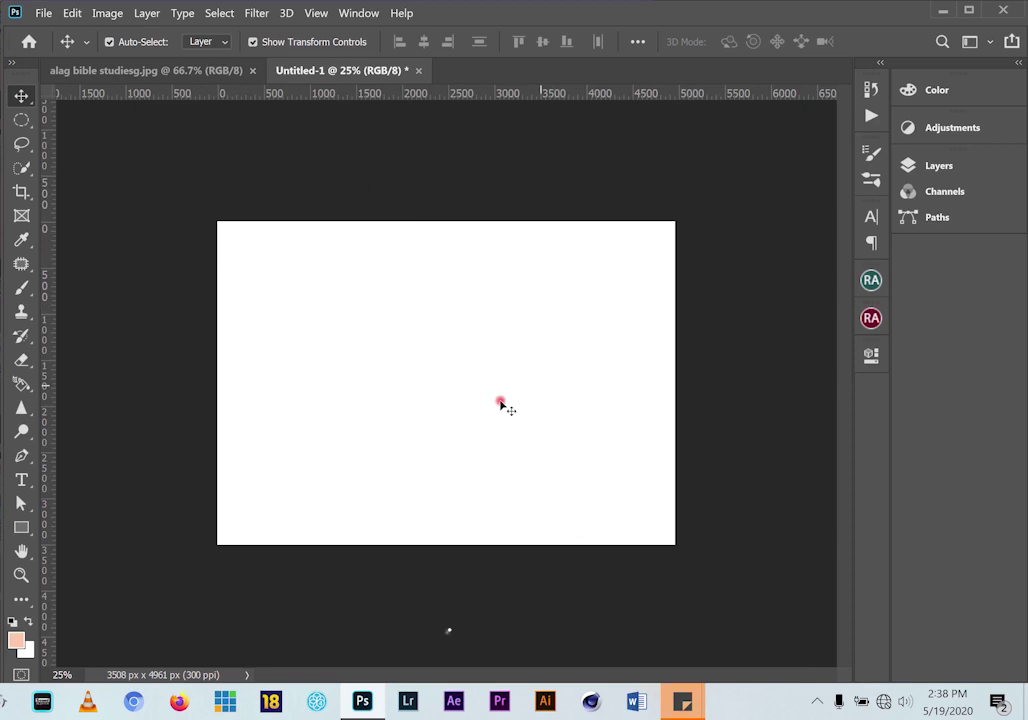
pyautogui.scroll(1, 500, 403)
pyautogui.scroll(1, 511, 402)
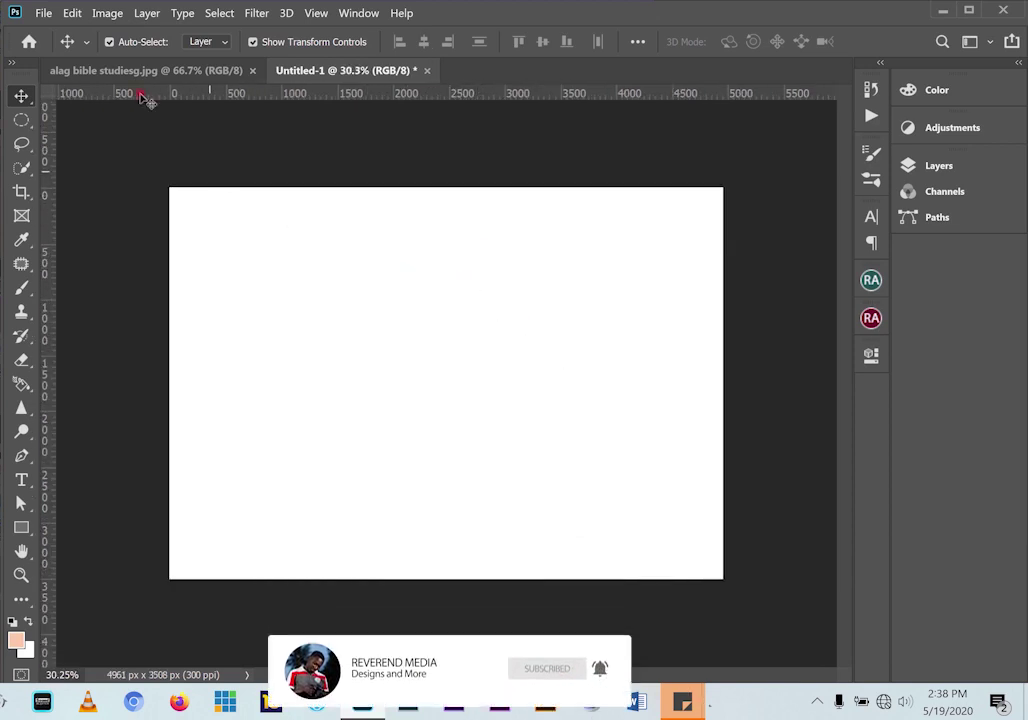
pyautogui.click(104, 68)
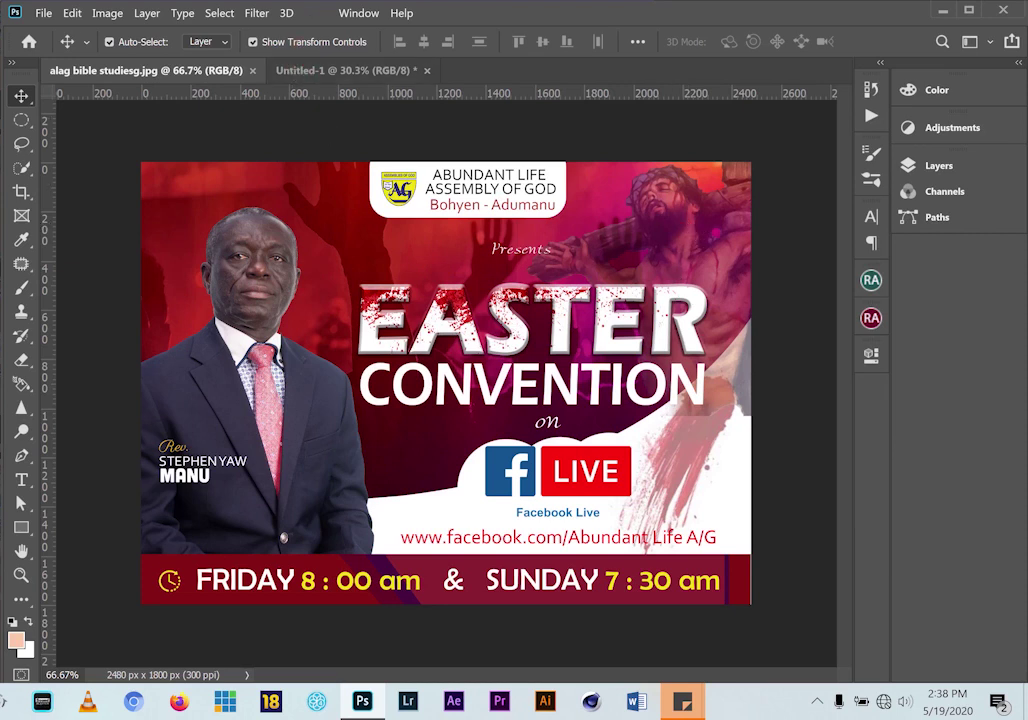
# Bring WorshipBackground.jpg into Untitled-1 as Layer 1, scaled to 329.72% to cover the canvas
pyautogui.hotkey('alt', 'Tab')
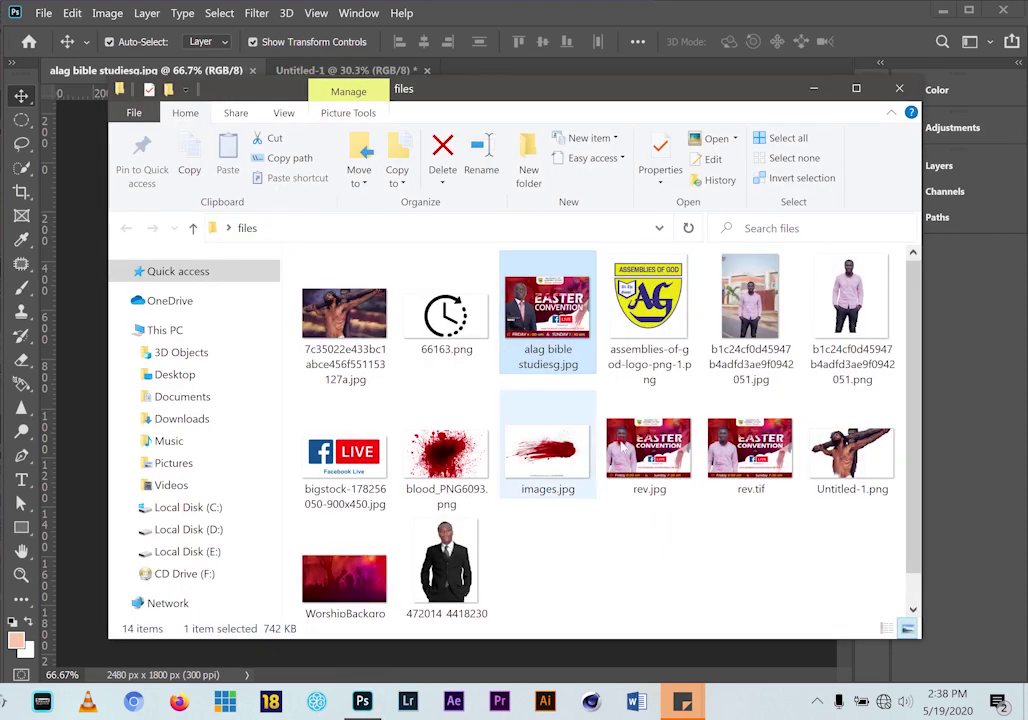
pyautogui.moveTo(344, 572); pyautogui.dragTo(515, 21)
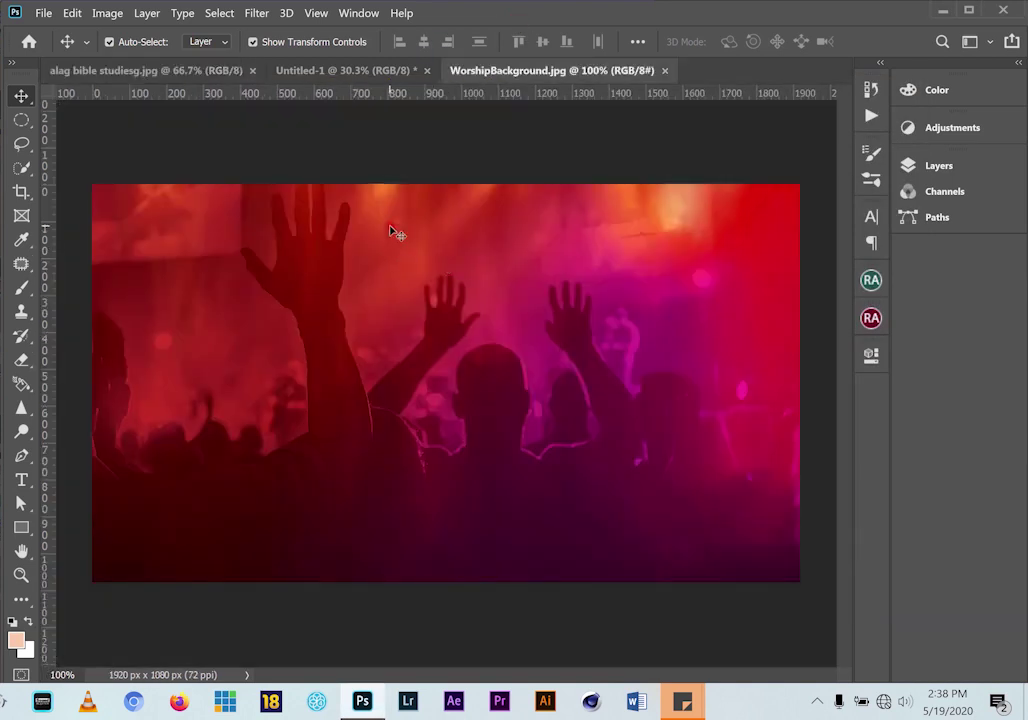
pyautogui.moveTo(420, 225); pyautogui.dragTo(287, 247)
pyautogui.moveTo(383, 307); pyautogui.dragTo(864, 598)
pyautogui.moveTo(712, 500); pyautogui.dragTo(670, 487)
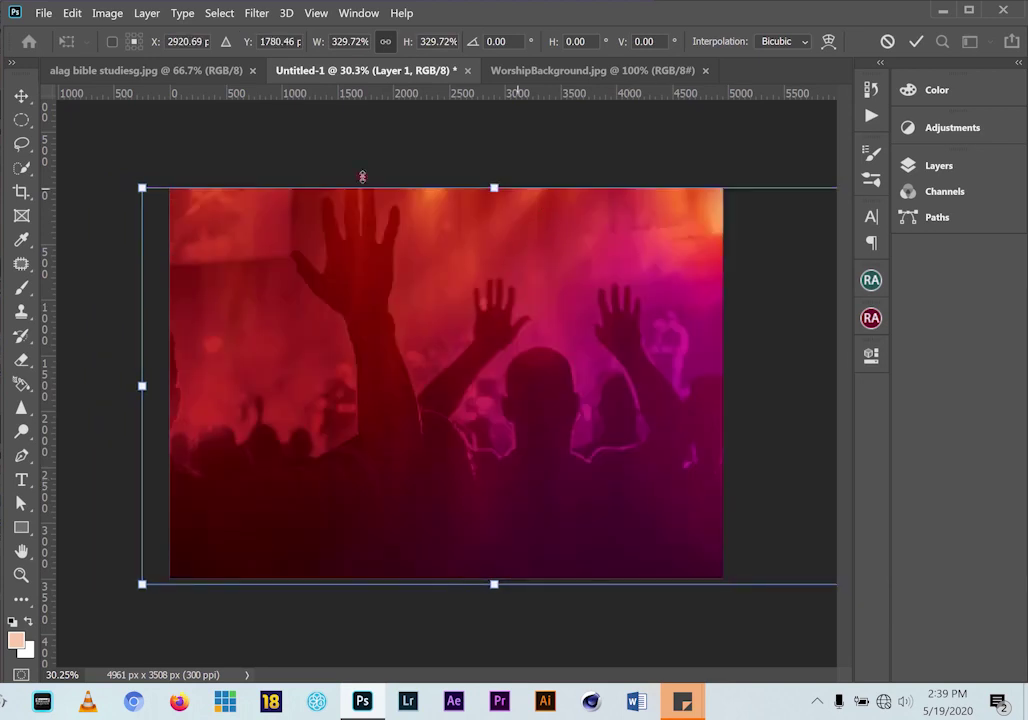
pyautogui.click(22, 94)
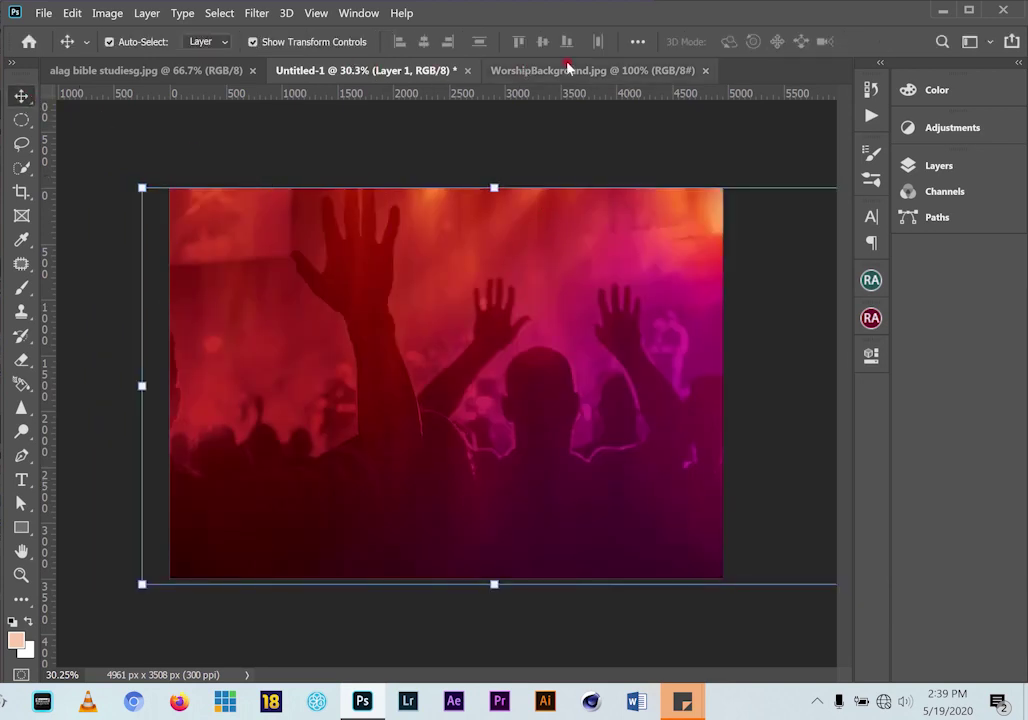
pyautogui.click(165, 71)
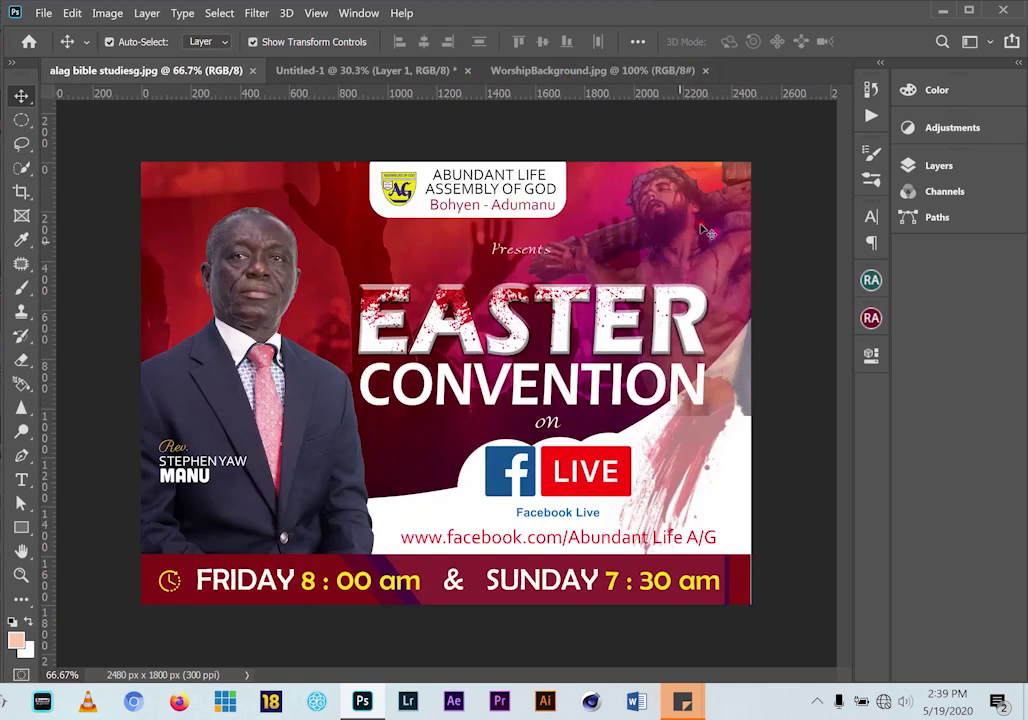
# Close the WorshipBackground.jpg document and nudge the crowd layer slightly upward
pyautogui.click(690, 72)
pyautogui.click(704, 71)
pyautogui.click(355, 71)
pyautogui.moveTo(407, 241)
pyautogui.mouseDown()
pyautogui.moveTo(408, 225)
pyautogui.moveTo(410, 238)
pyautogui.mouseUp()
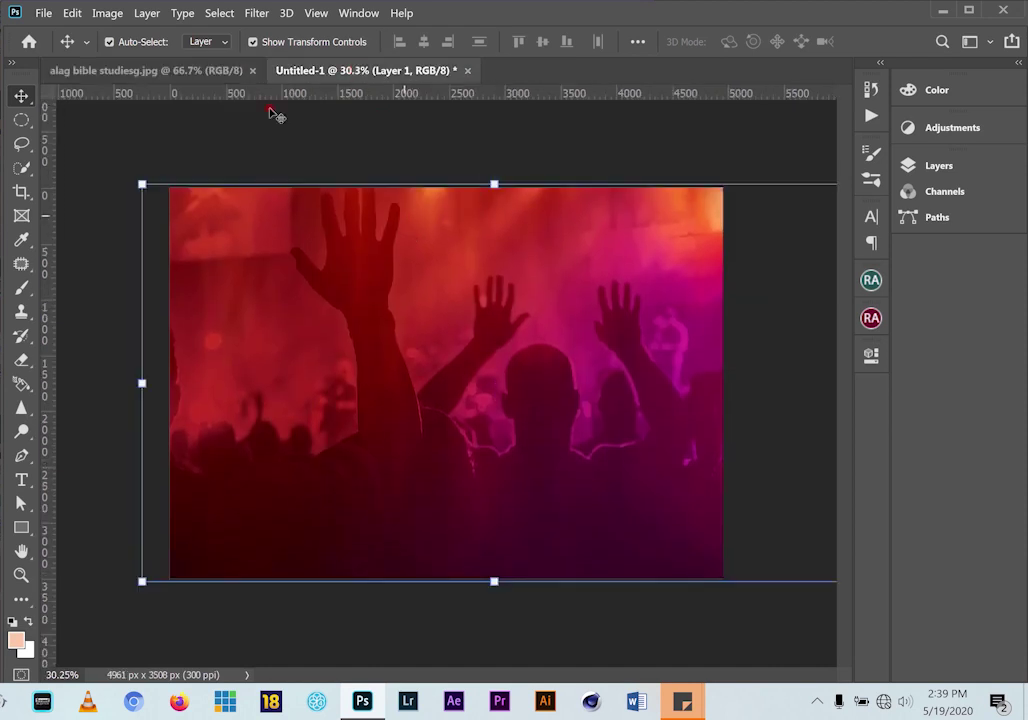
# Drag the crucifix image Untitled-1.png onto the canvas and position it at the upper right
pyautogui.hotkey('alt', 'Tab')
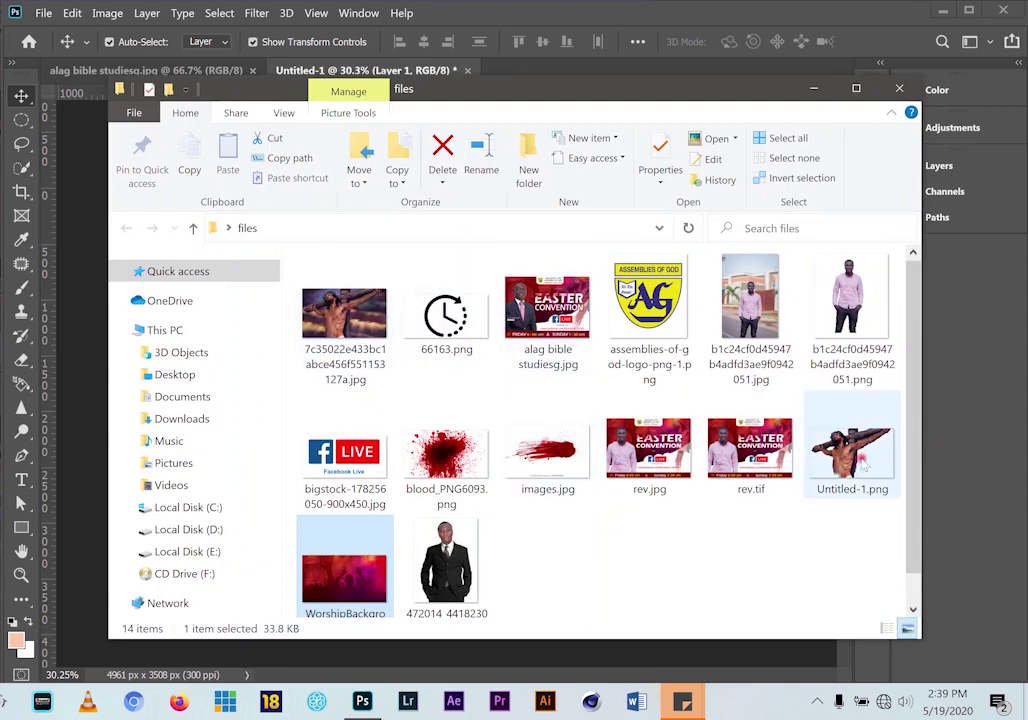
pyautogui.moveTo(862, 466); pyautogui.dragTo(588, 86)
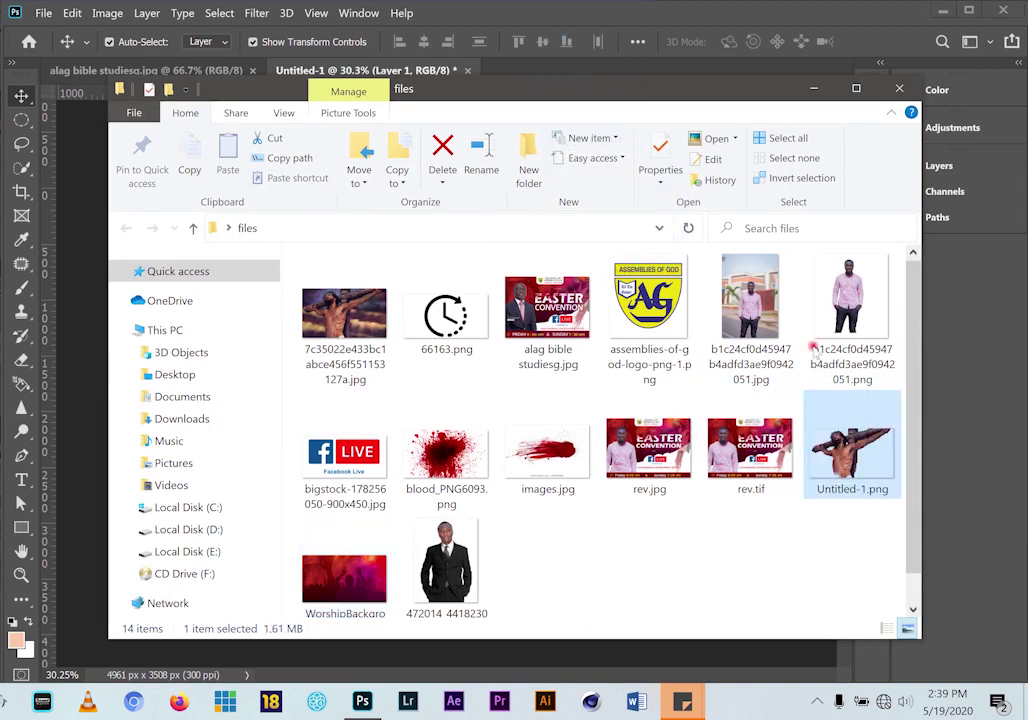
pyautogui.moveTo(843, 457); pyautogui.dragTo(450, 436)
pyautogui.moveTo(440, 360); pyautogui.dragTo(687, 290)
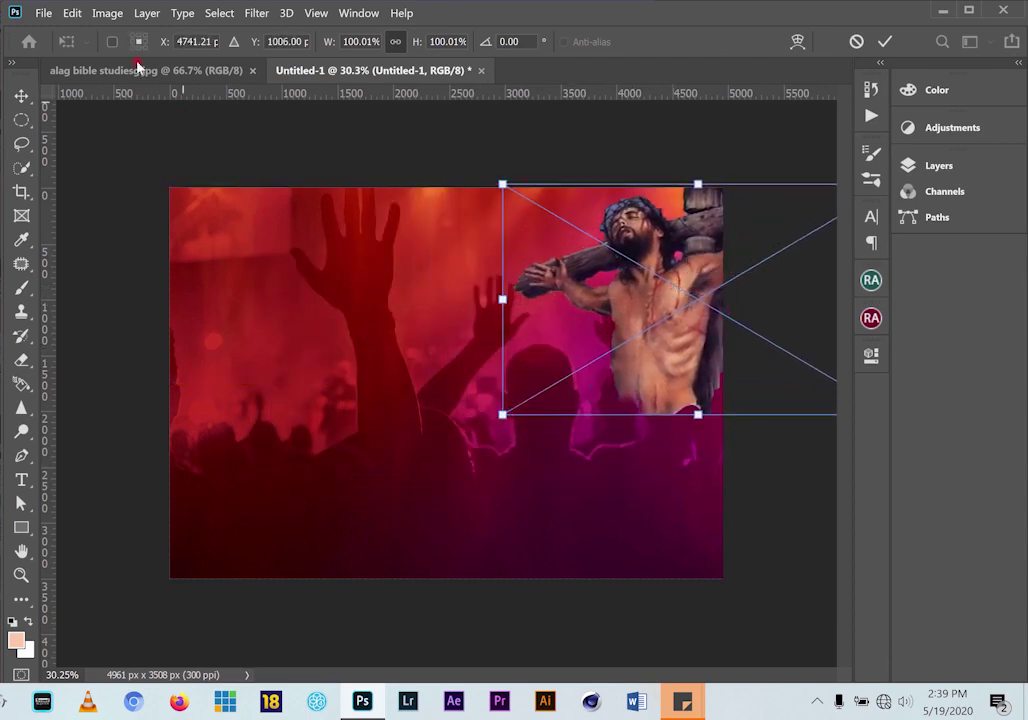
# Commit the crucifix placement and scale it down to 96.66%
pyautogui.click(884, 41)
pyautogui.click(186, 71)
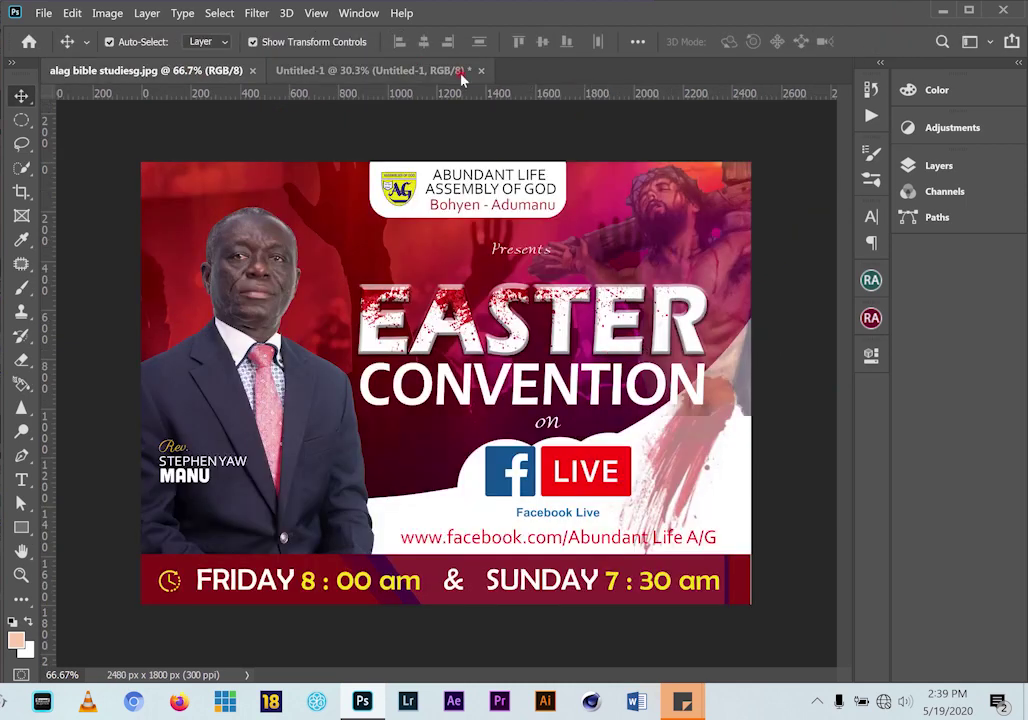
pyautogui.click(415, 72)
pyautogui.moveTo(517, 416); pyautogui.dragTo(527, 408)
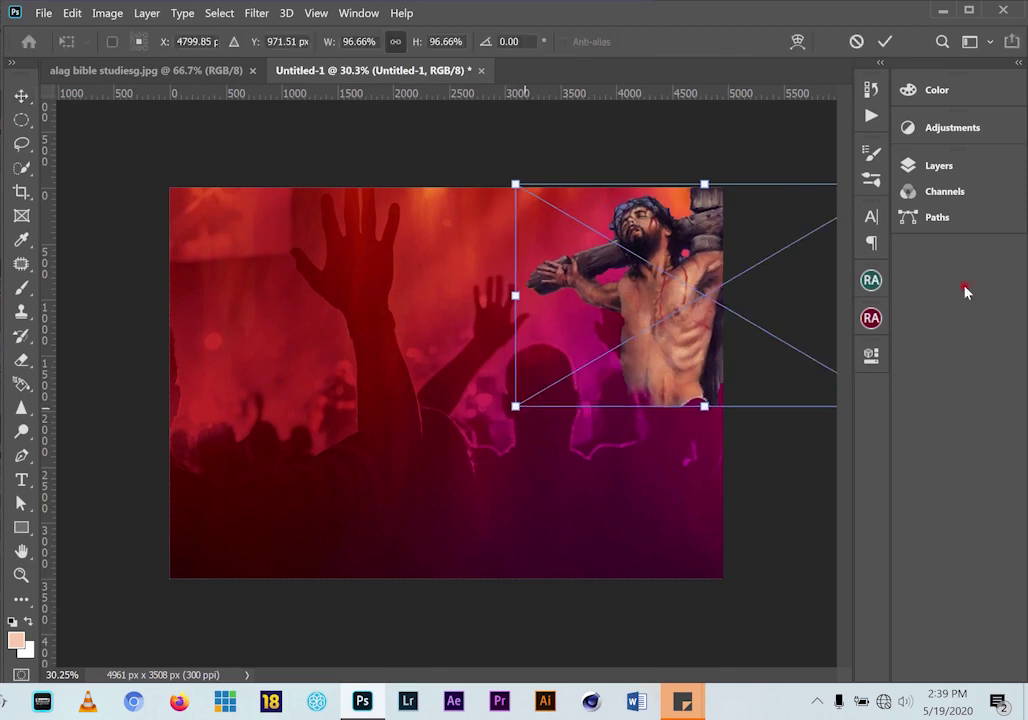
# Set the crucifix layer's opacity to 51% in the Layers panel
pyautogui.click(945, 166)
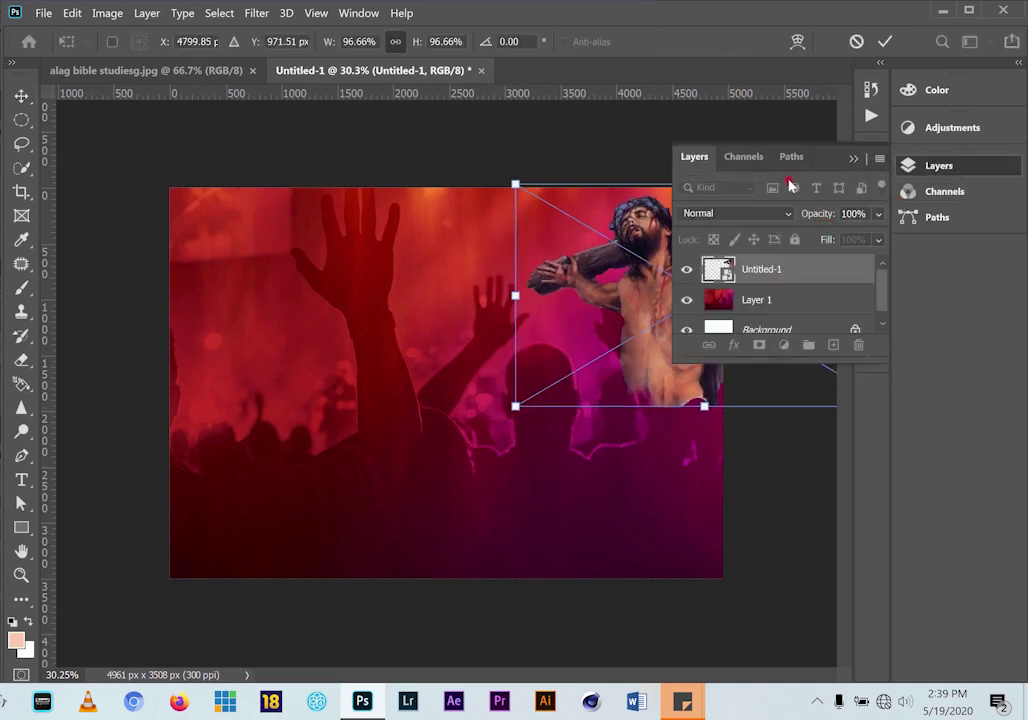
pyautogui.click(880, 215)
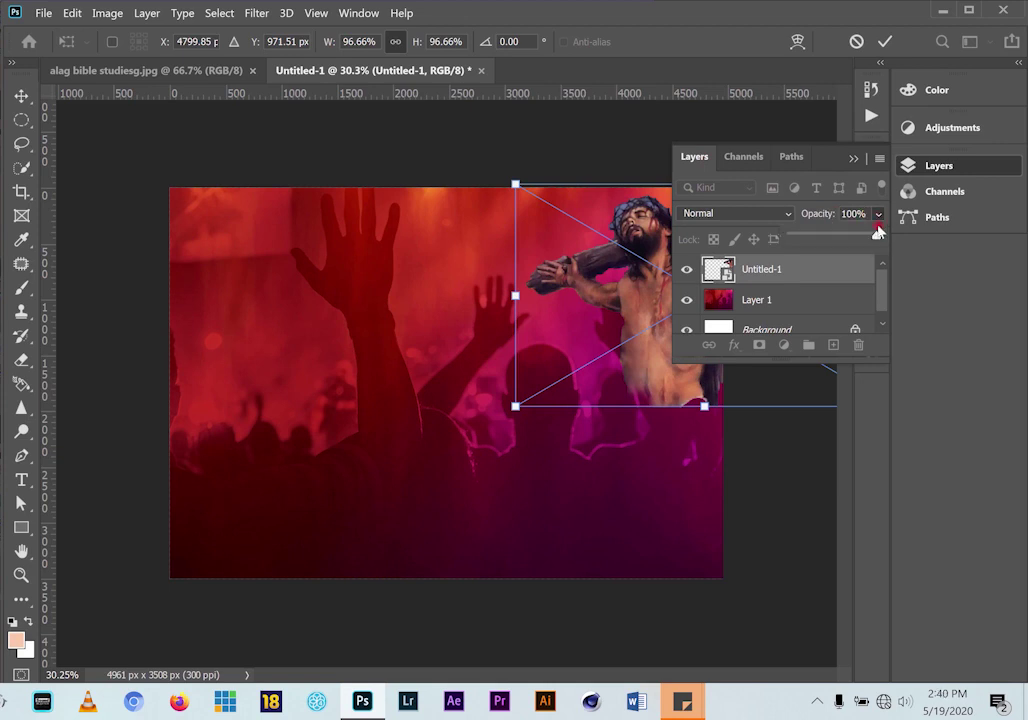
pyautogui.moveTo(877, 236); pyautogui.dragTo(855, 239)
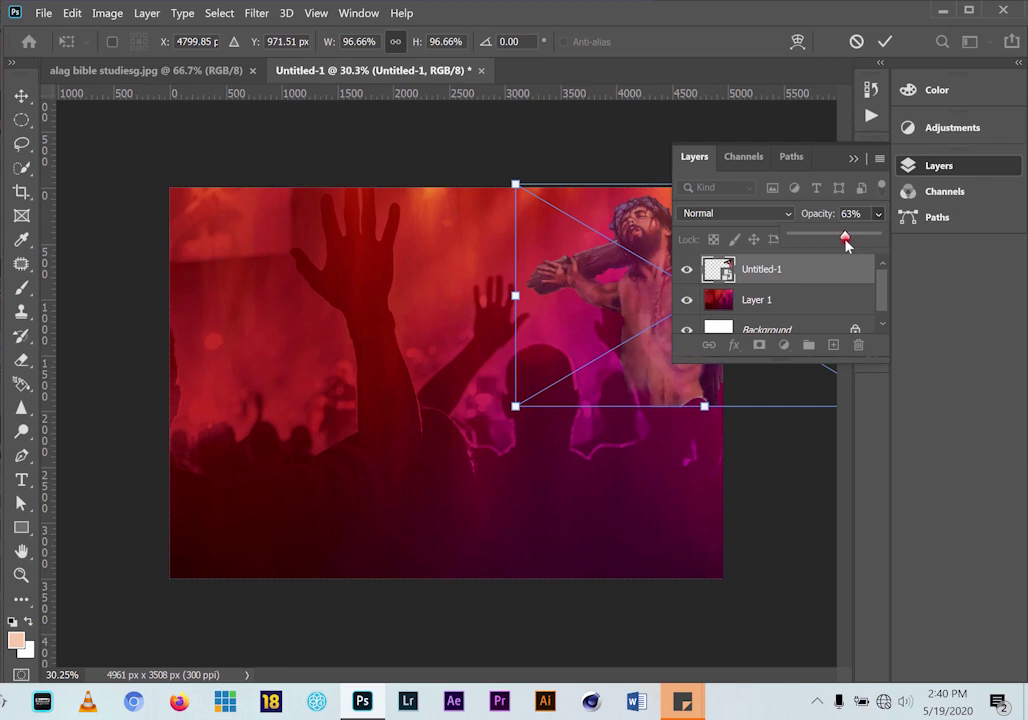
pyautogui.click(885, 41)
pyautogui.click(853, 158)
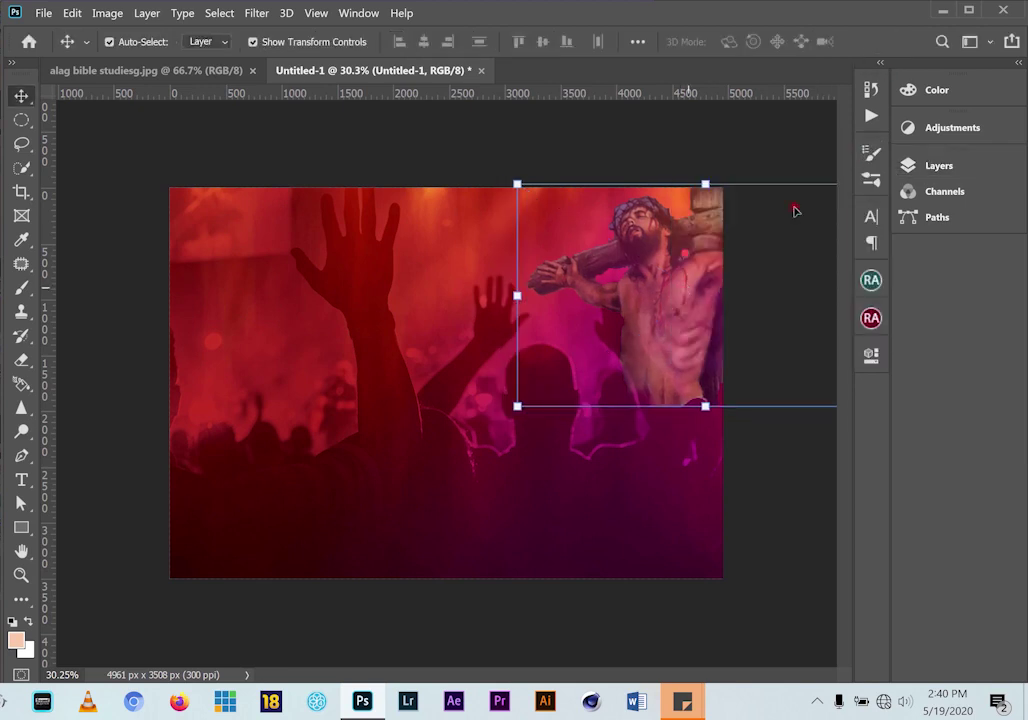
pyautogui.click(950, 172)
pyautogui.click(880, 214)
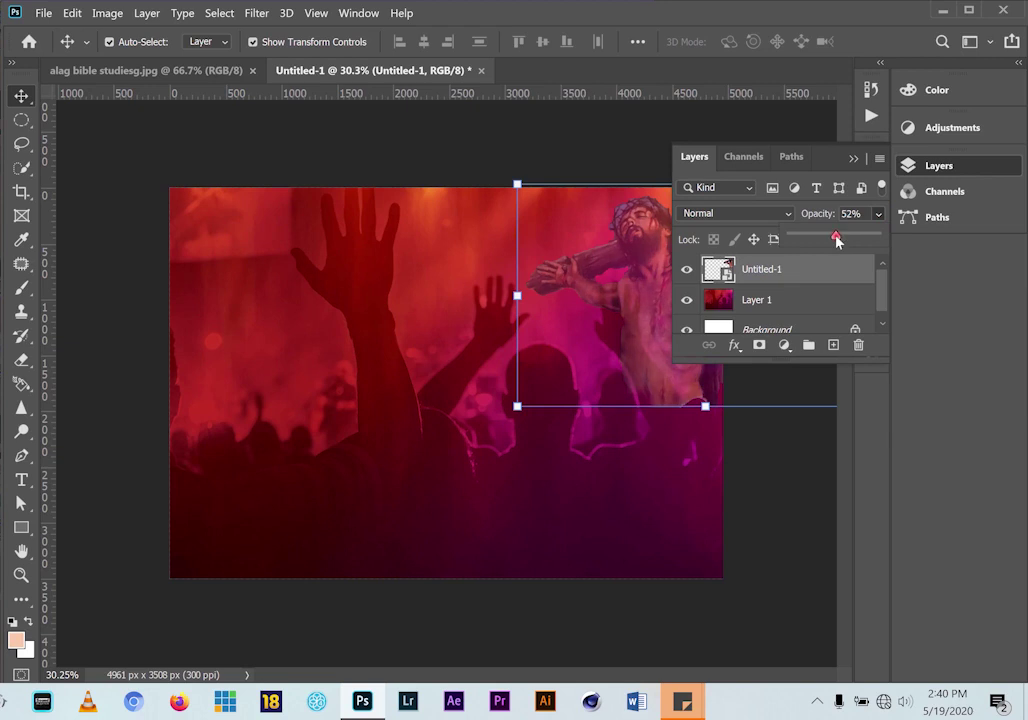
pyautogui.click(854, 158)
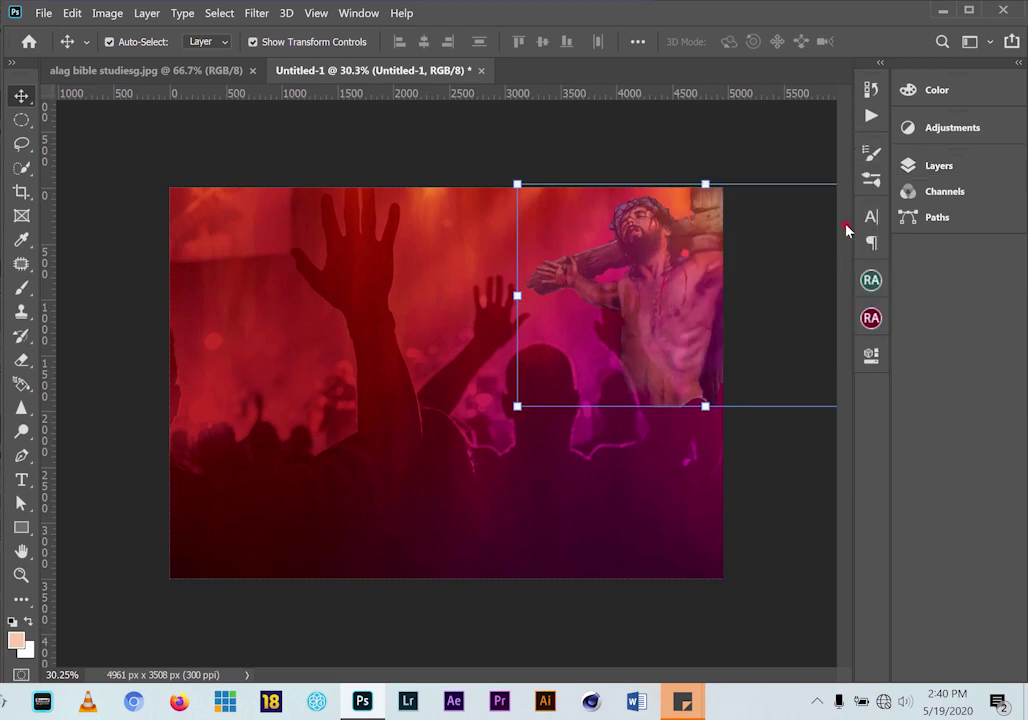
# Compare the composition against the reference Easter flyer
pyautogui.click(150, 70)
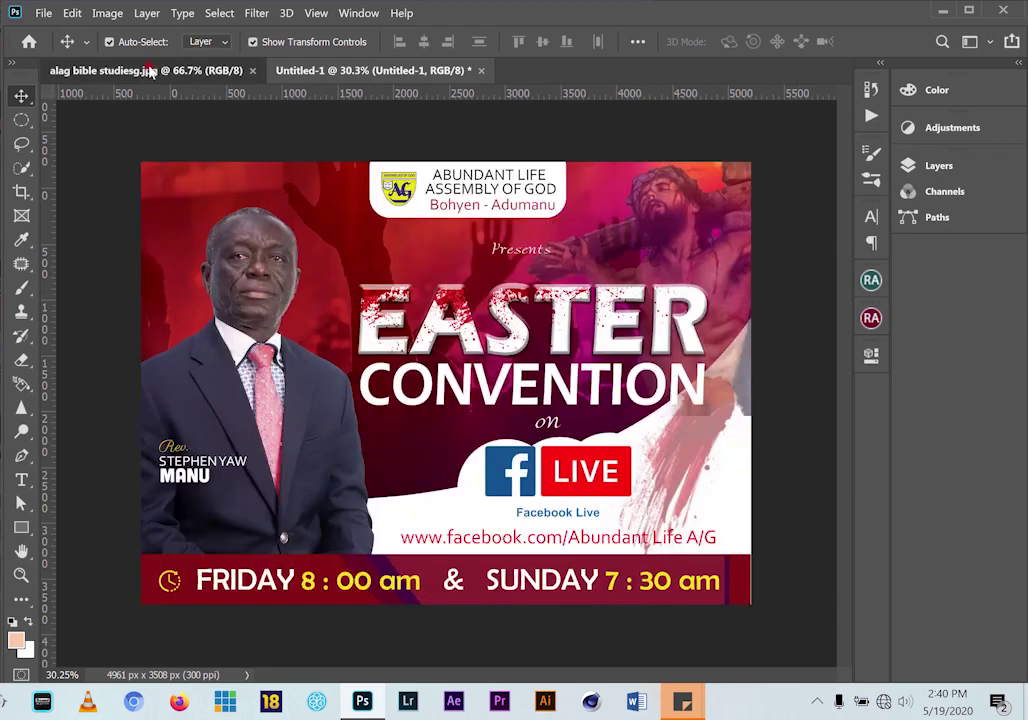
pyautogui.click(395, 70)
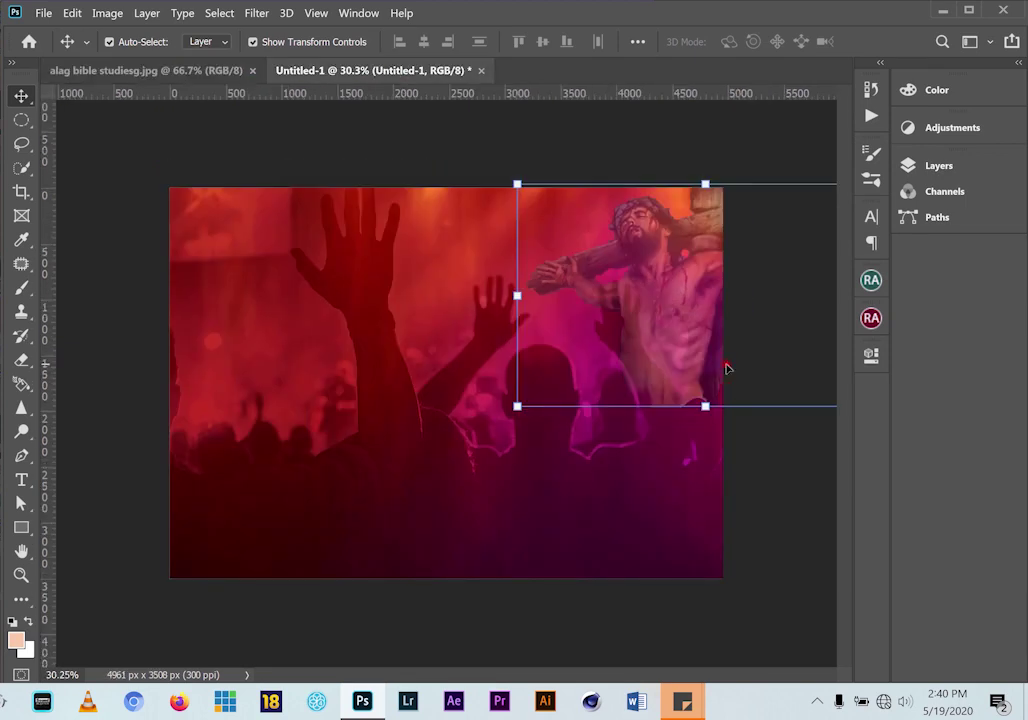
pyautogui.click(136, 68)
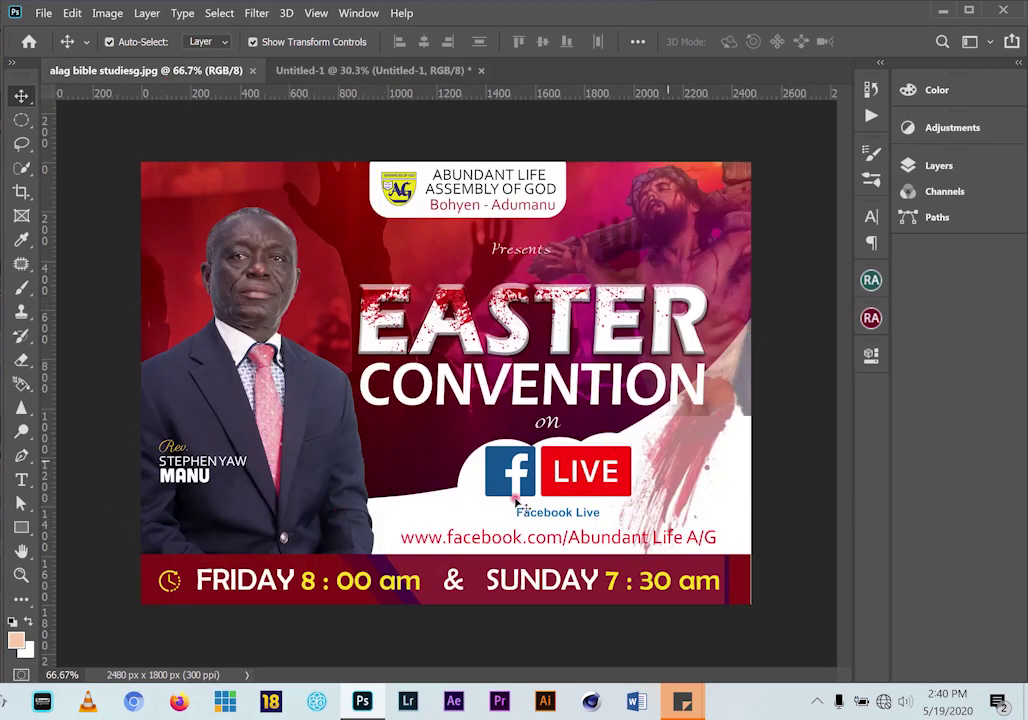
# Select the crowd layer and set up the standard Pen tool in Path mode
pyautogui.click(361, 76)
pyautogui.click(367, 422)
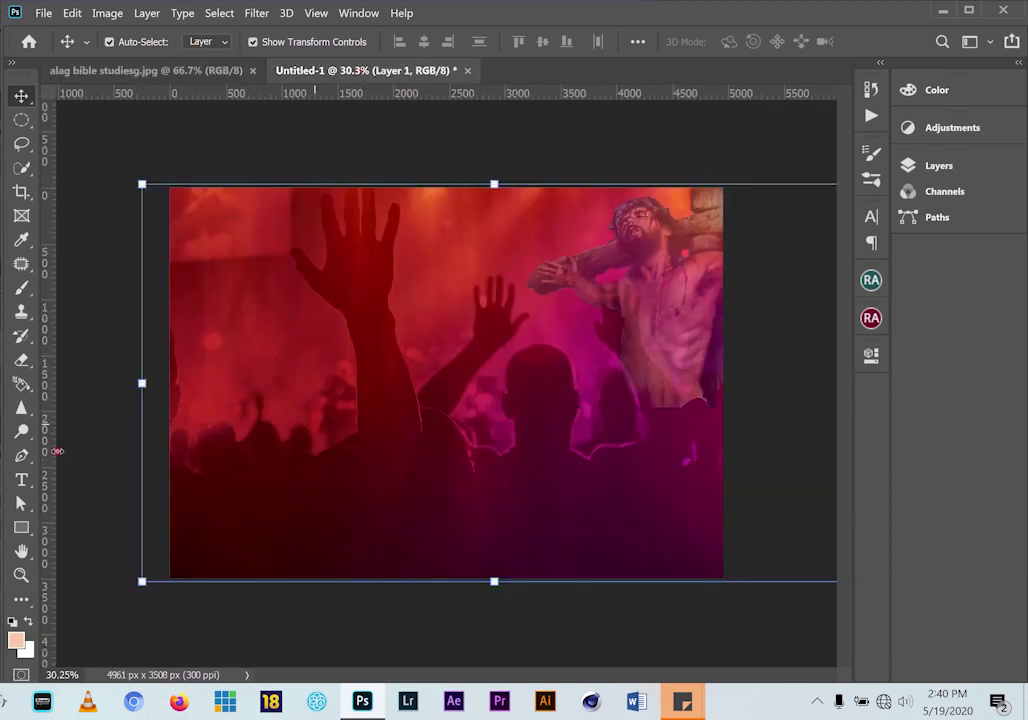
pyautogui.click(22, 456)
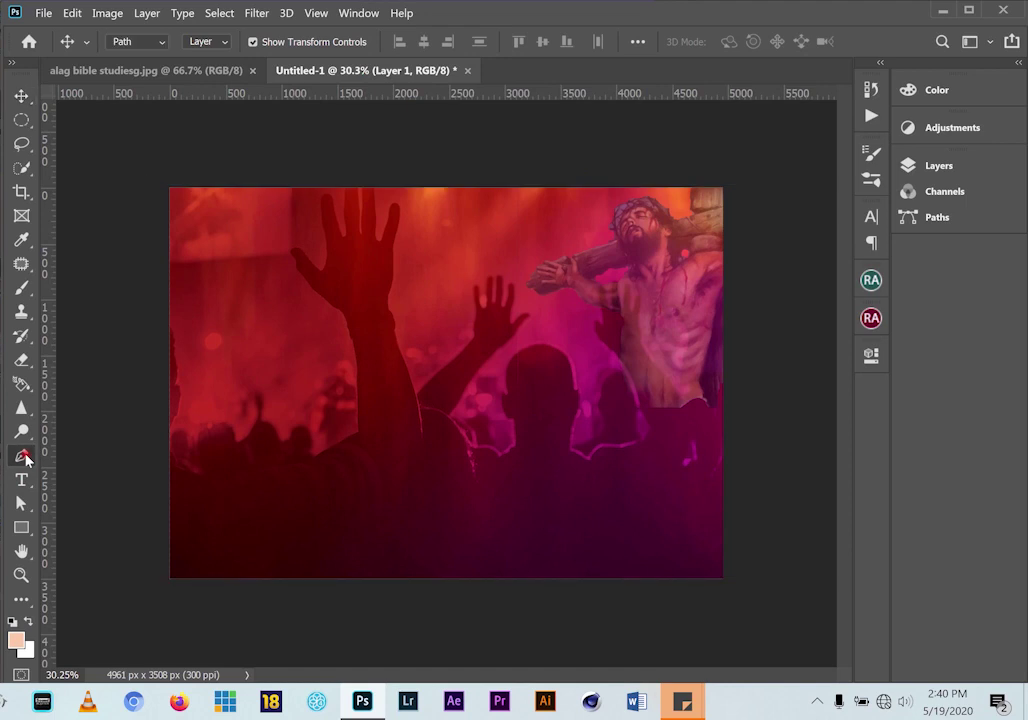
pyautogui.rightClick(25, 457)
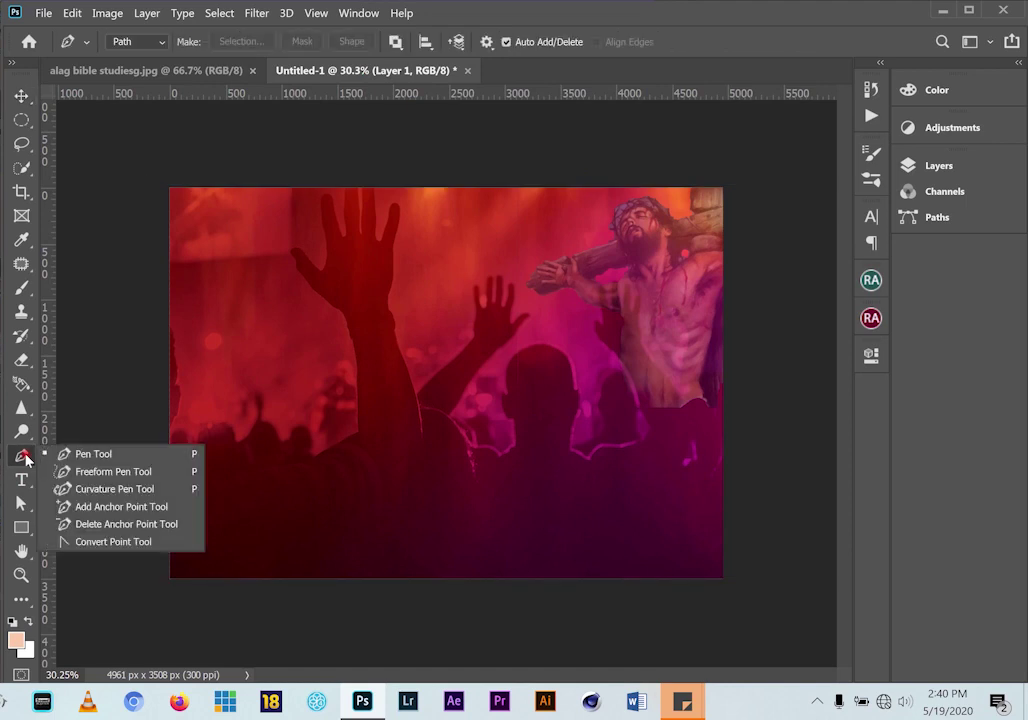
pyautogui.click(94, 457)
pyautogui.click(165, 46)
pyautogui.click(136, 72)
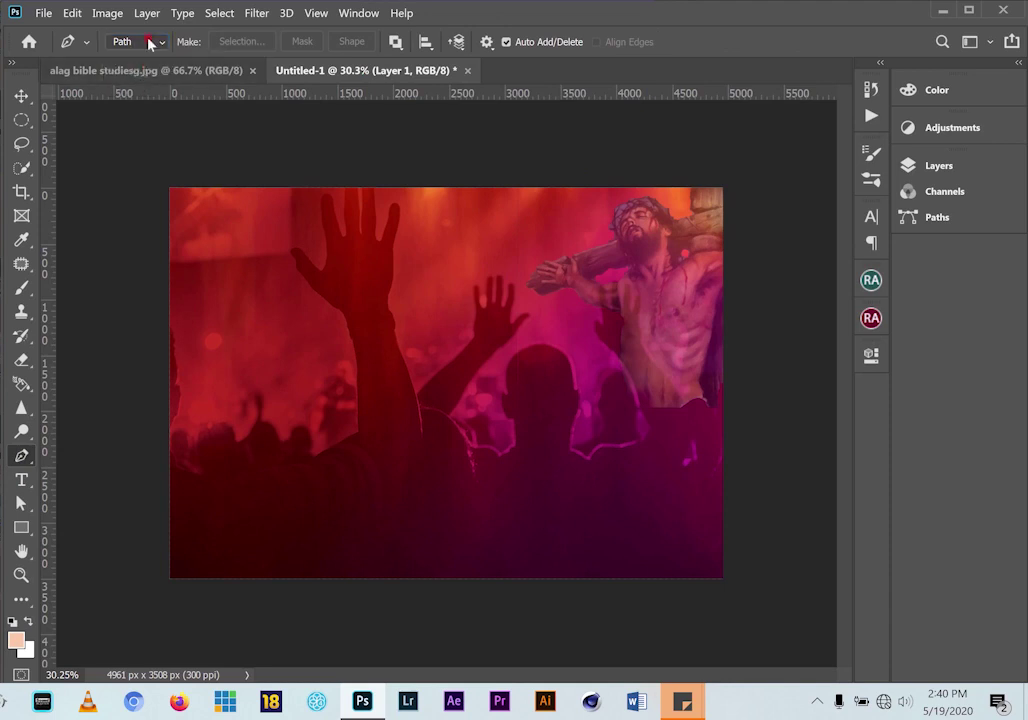
pyautogui.click(165, 43)
pyautogui.click(140, 57)
pyautogui.click(156, 44)
pyautogui.click(152, 72)
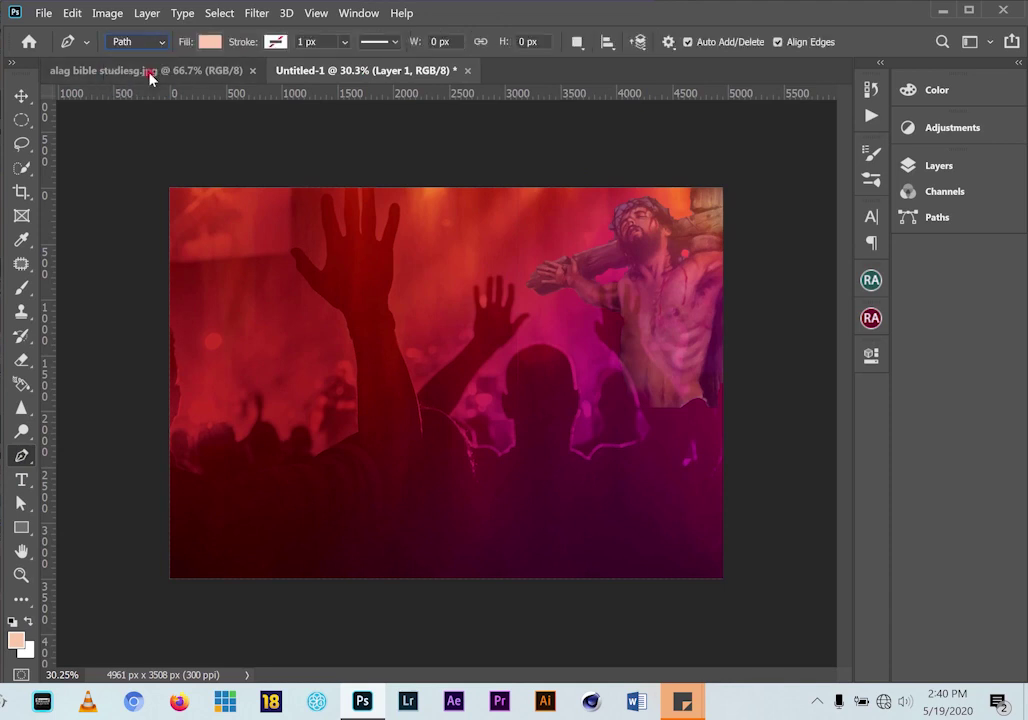
# Draw a closed path curving from the lower left to below the crucifix, then along both bottom corners
pyautogui.click(168, 518)
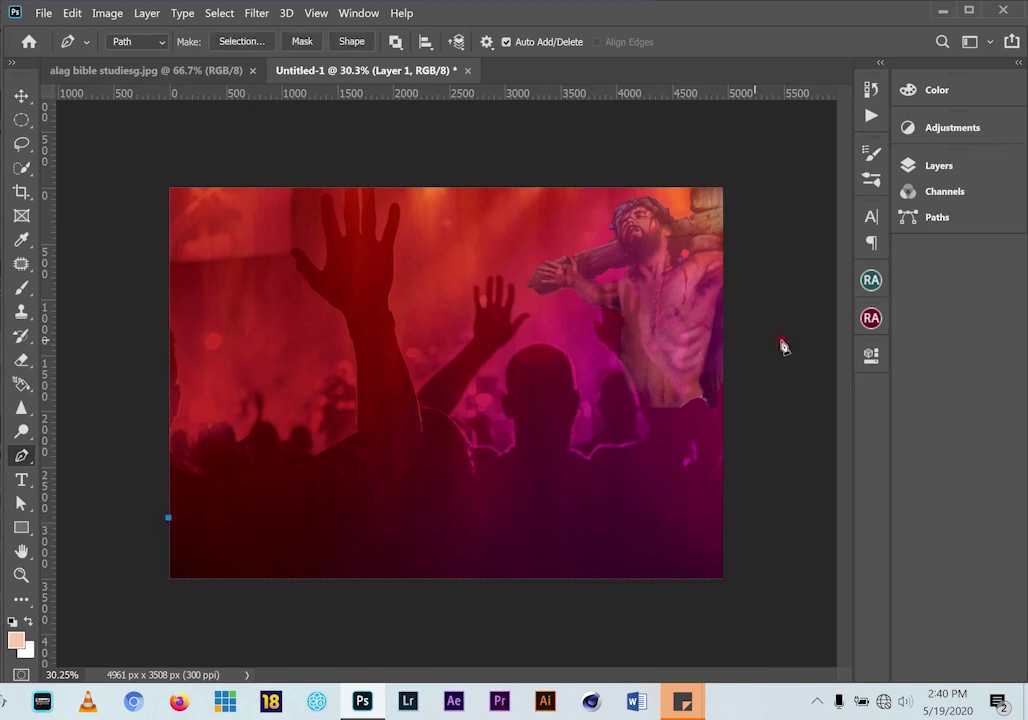
pyautogui.click(21, 95)
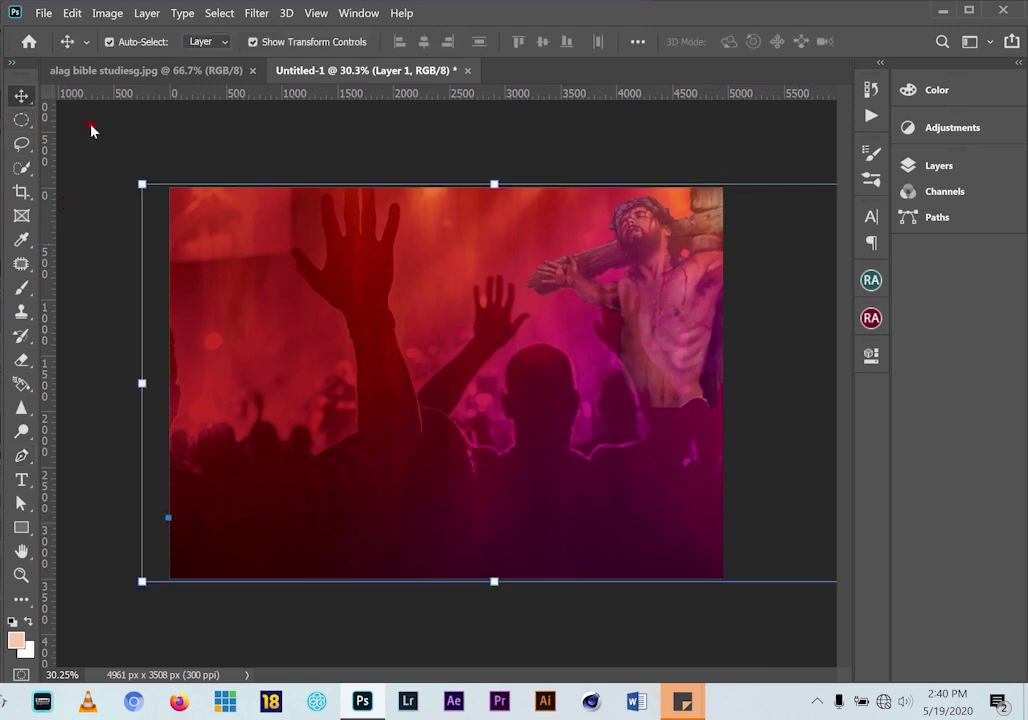
pyautogui.click(955, 166)
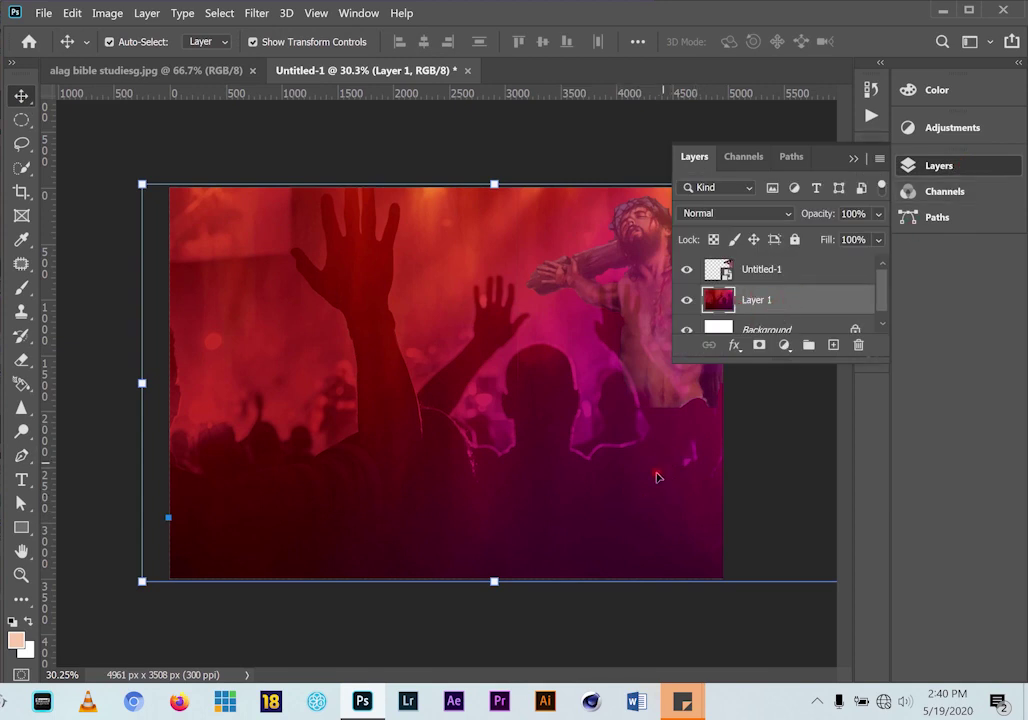
pyautogui.click(850, 161)
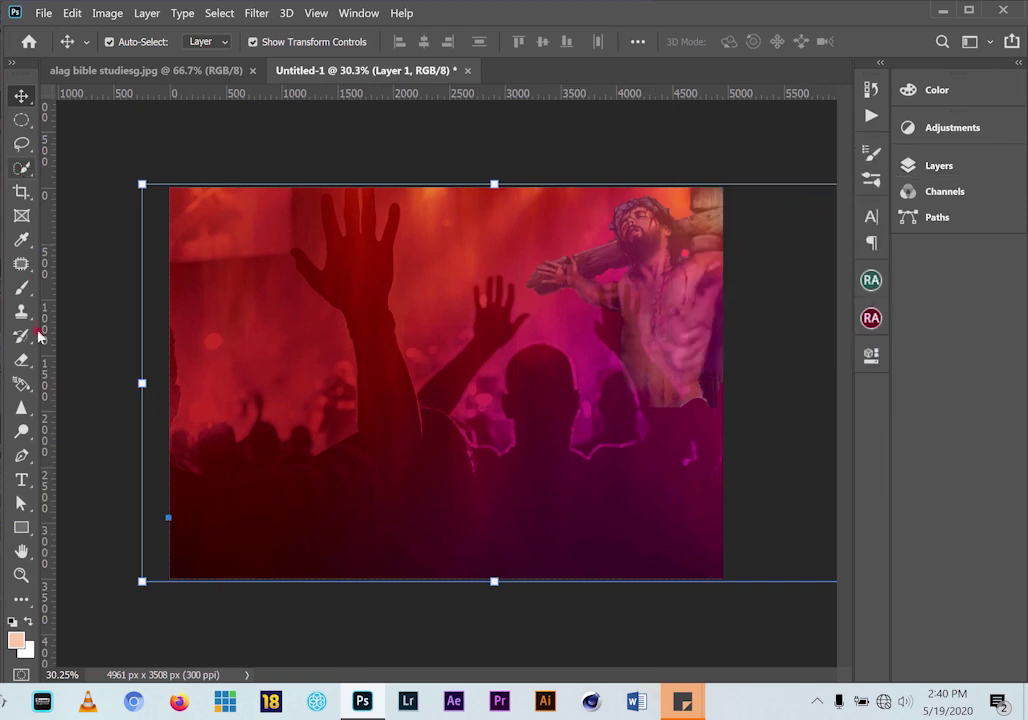
pyautogui.click(22, 457)
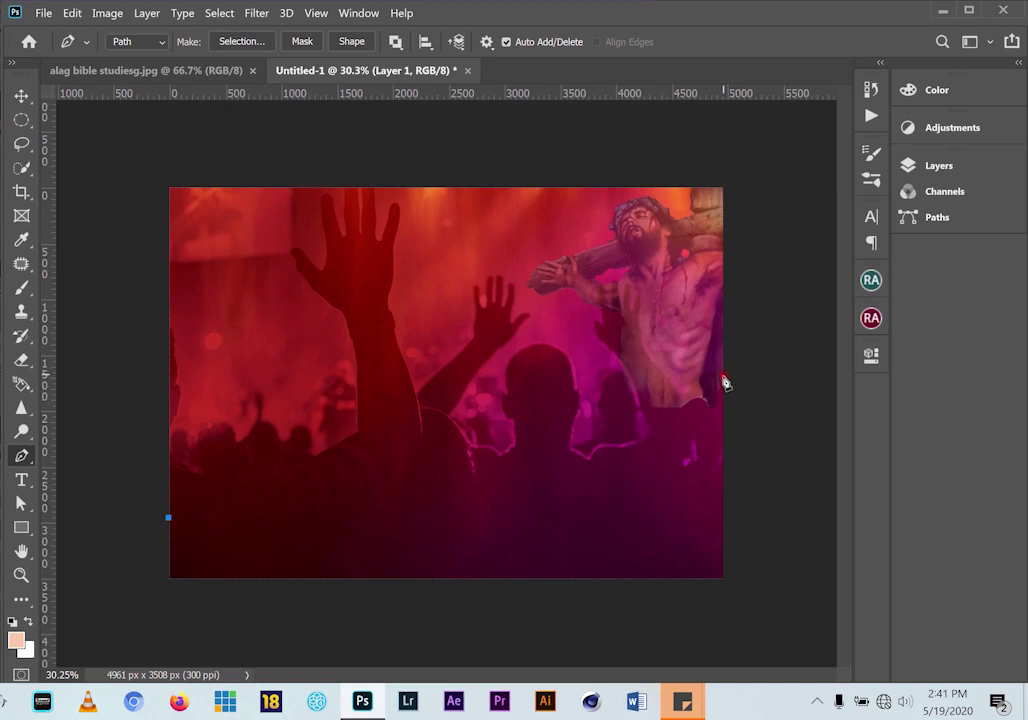
pyautogui.moveTo(721, 388); pyautogui.dragTo(942, 222)
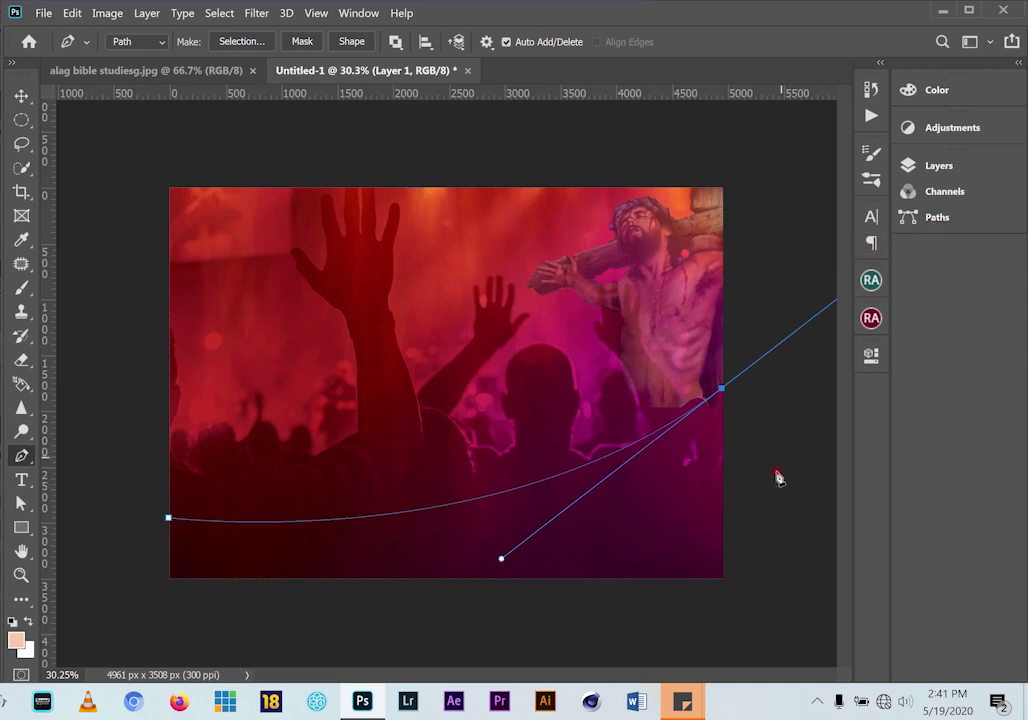
pyautogui.click(723, 390)
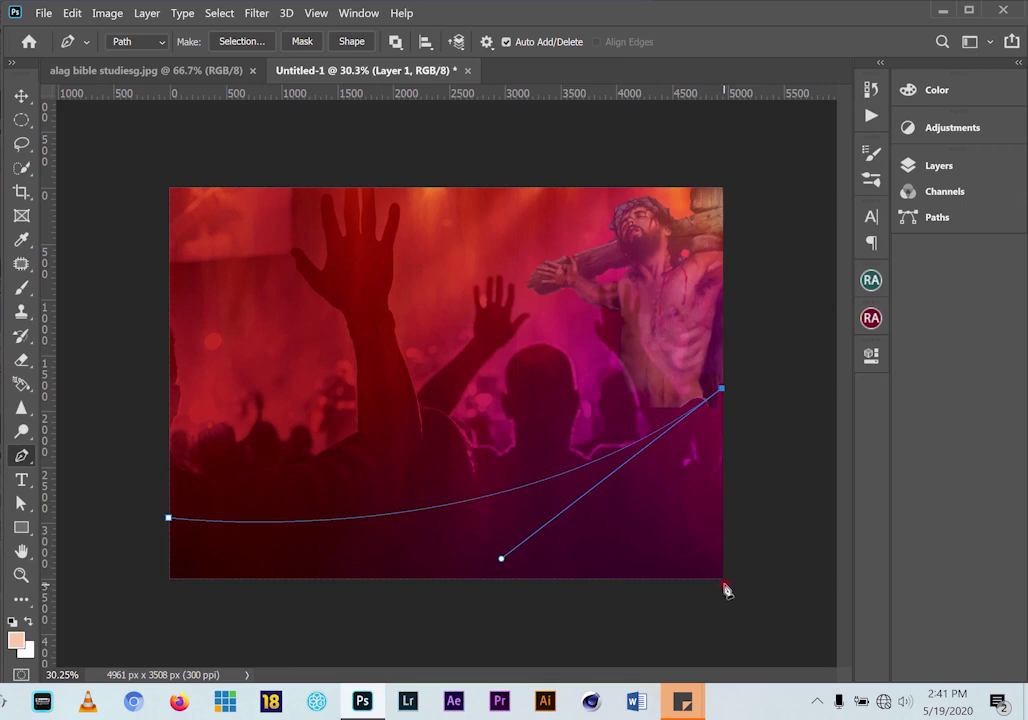
pyautogui.click(724, 583)
pyautogui.click(163, 583)
pyautogui.click(169, 520)
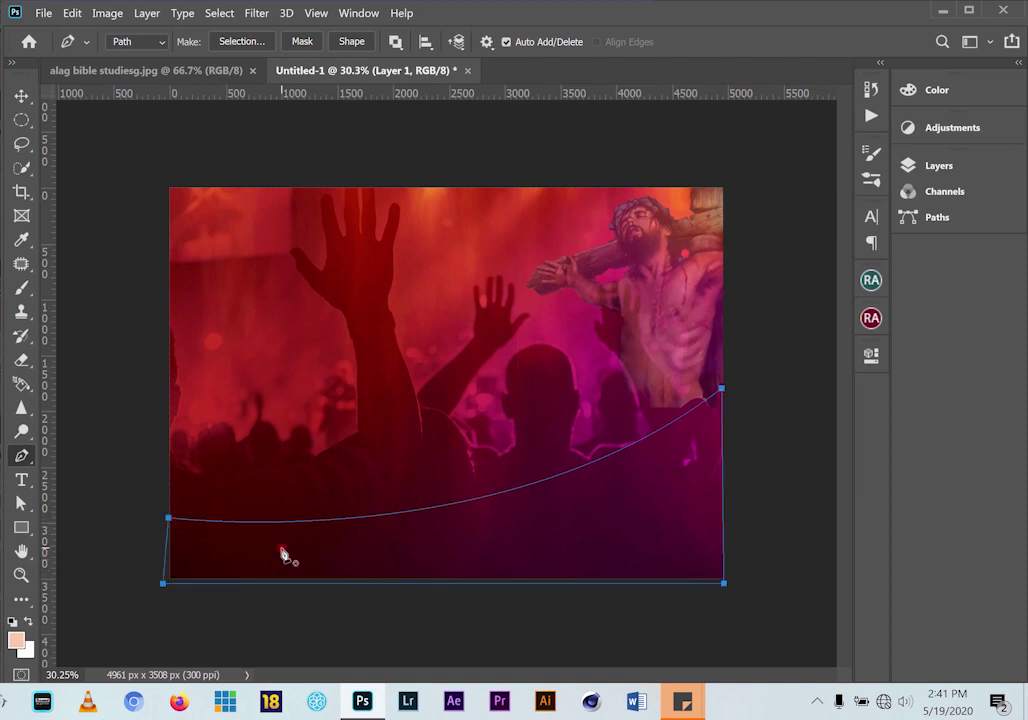
# Turn the path into a selection with no feathering and cut it to a new layer
pyautogui.rightClick(381, 546)
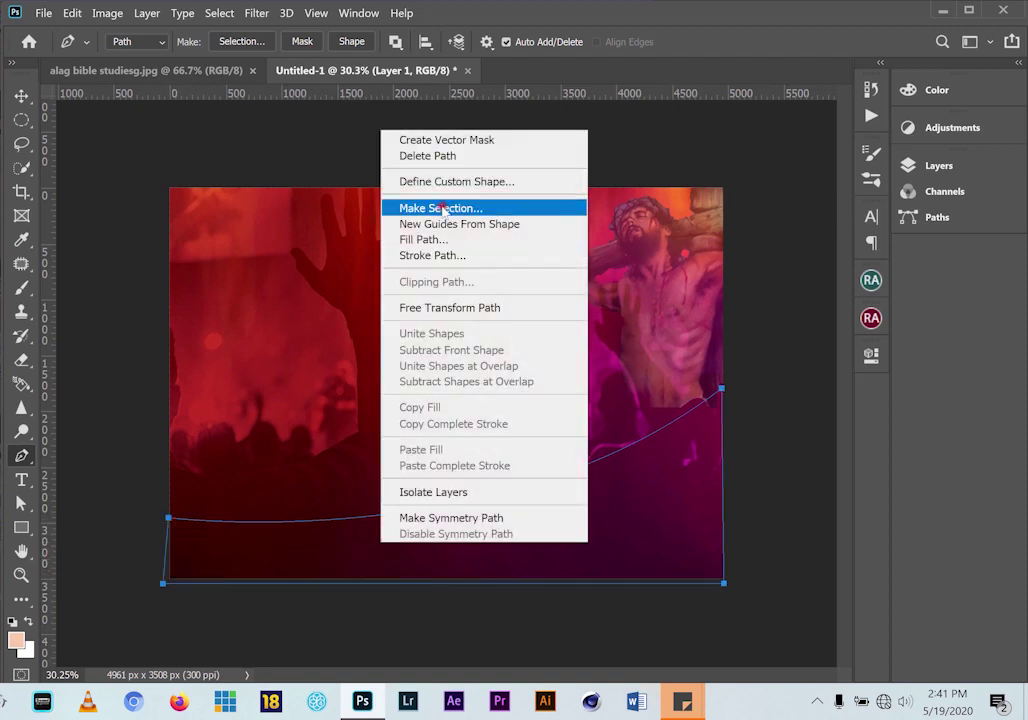
pyautogui.click(443, 209)
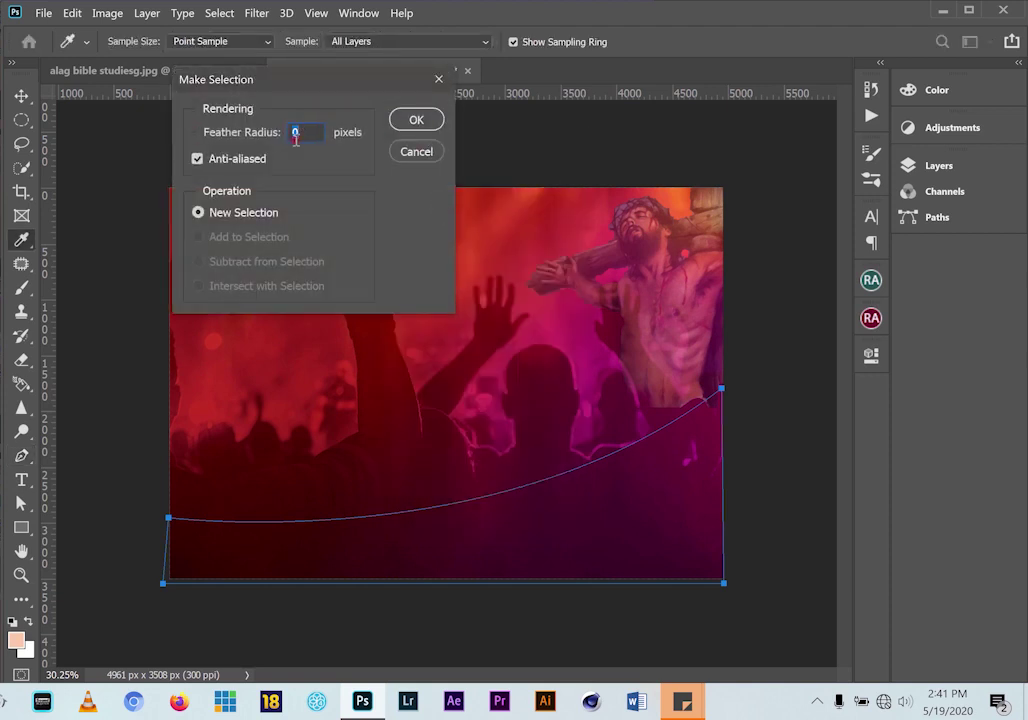
pyautogui.click(414, 121)
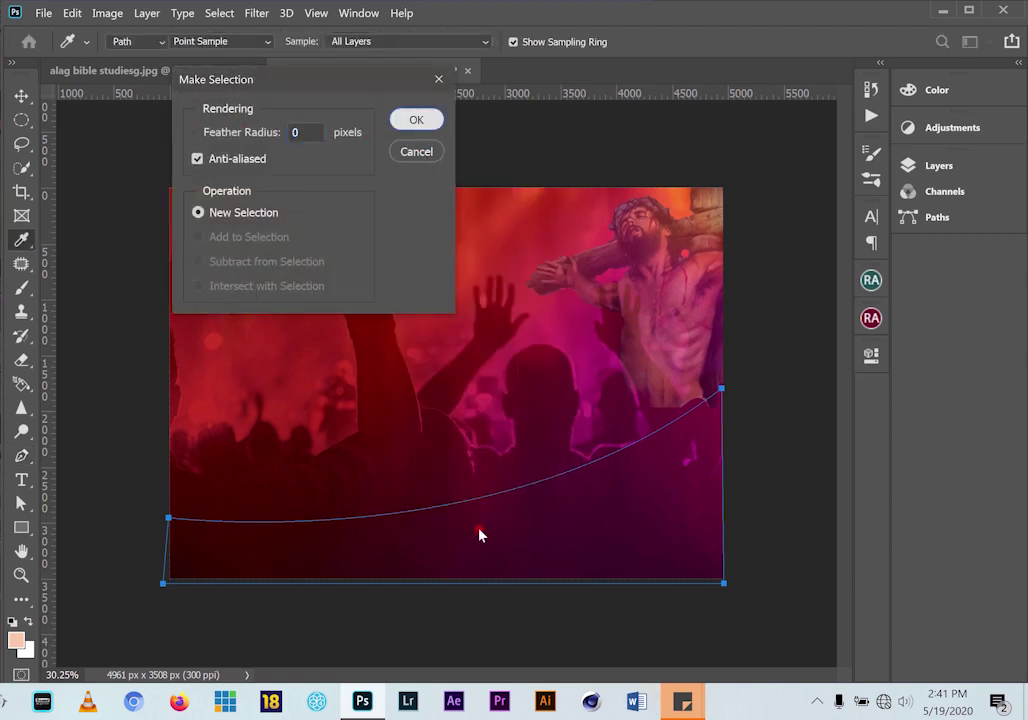
pyautogui.click(21, 119)
pyautogui.rightClick(530, 546)
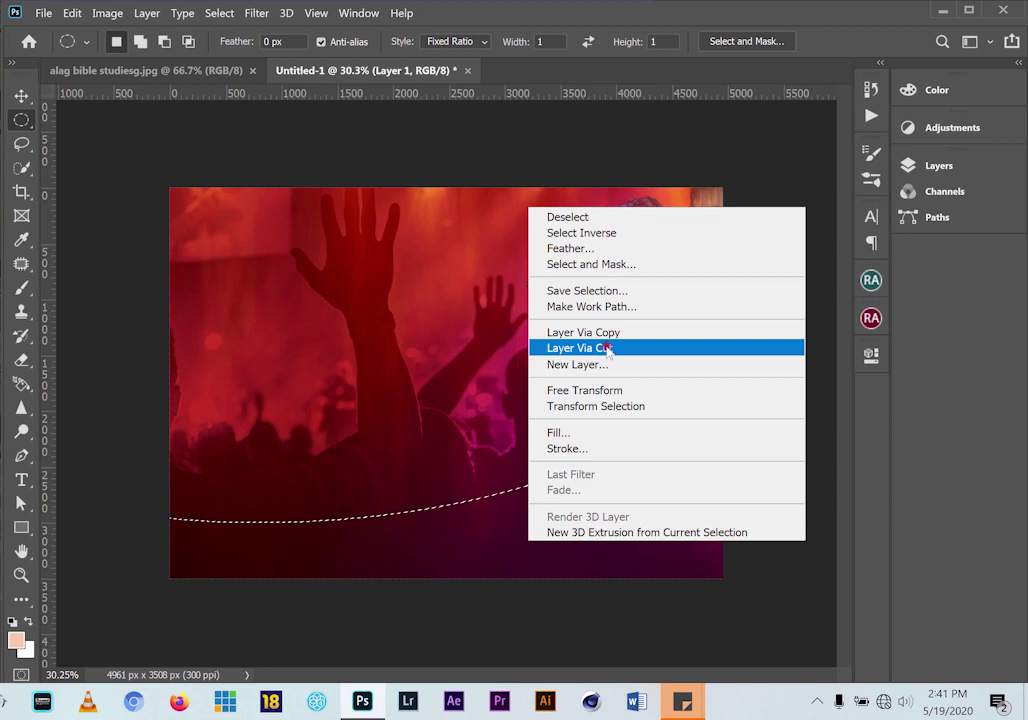
pyautogui.click(638, 21)
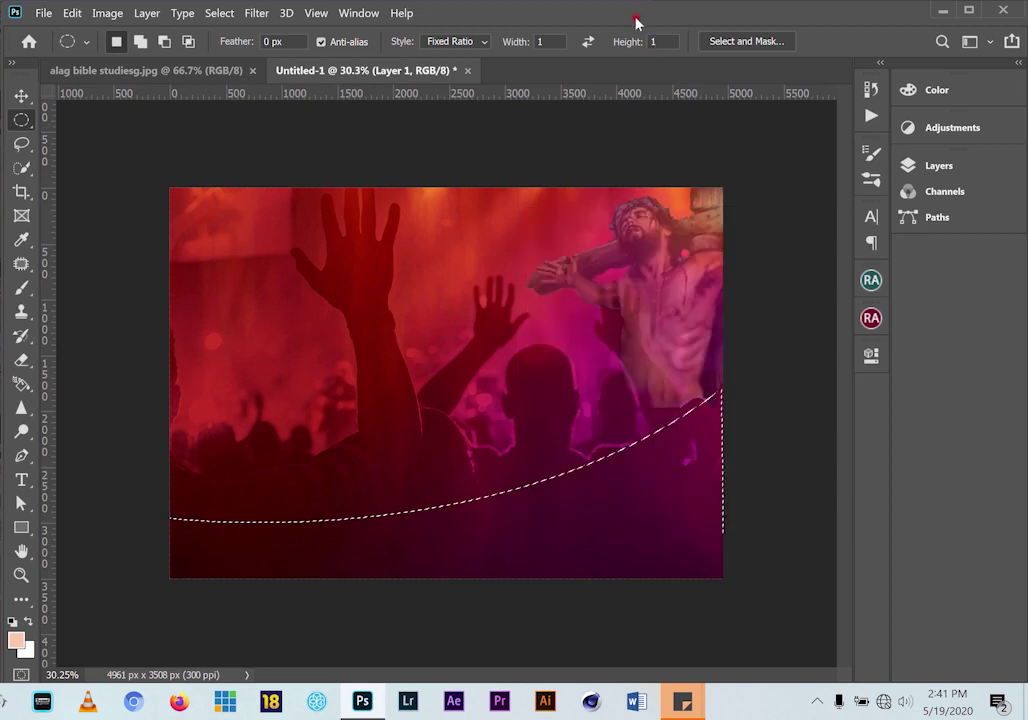
pyautogui.rightClick(537, 554)
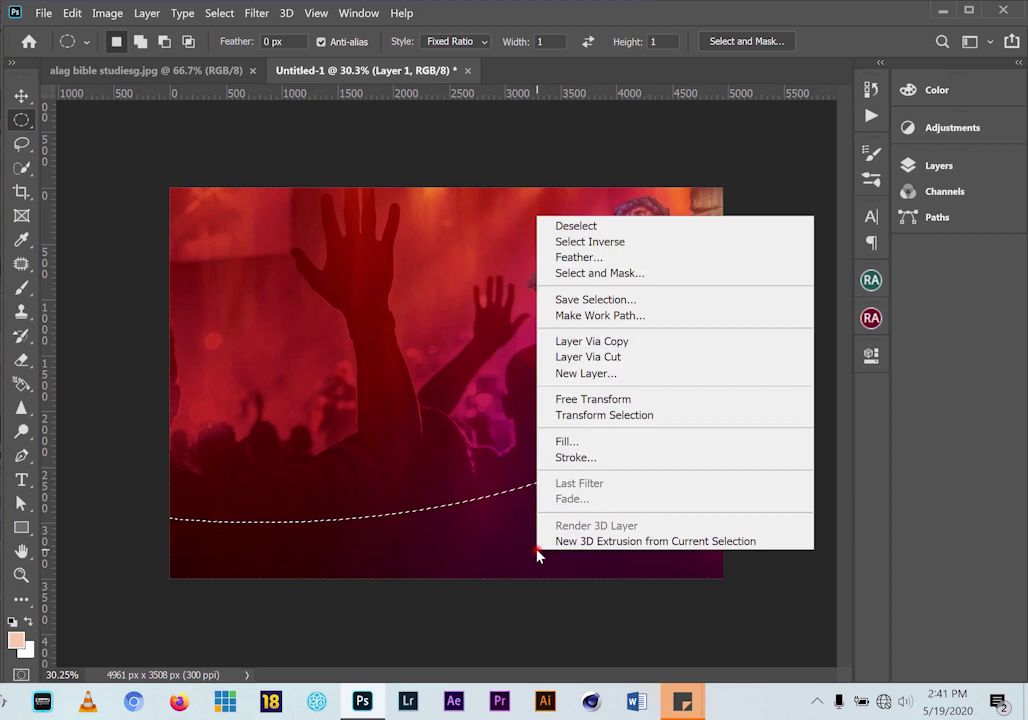
pyautogui.click(600, 357)
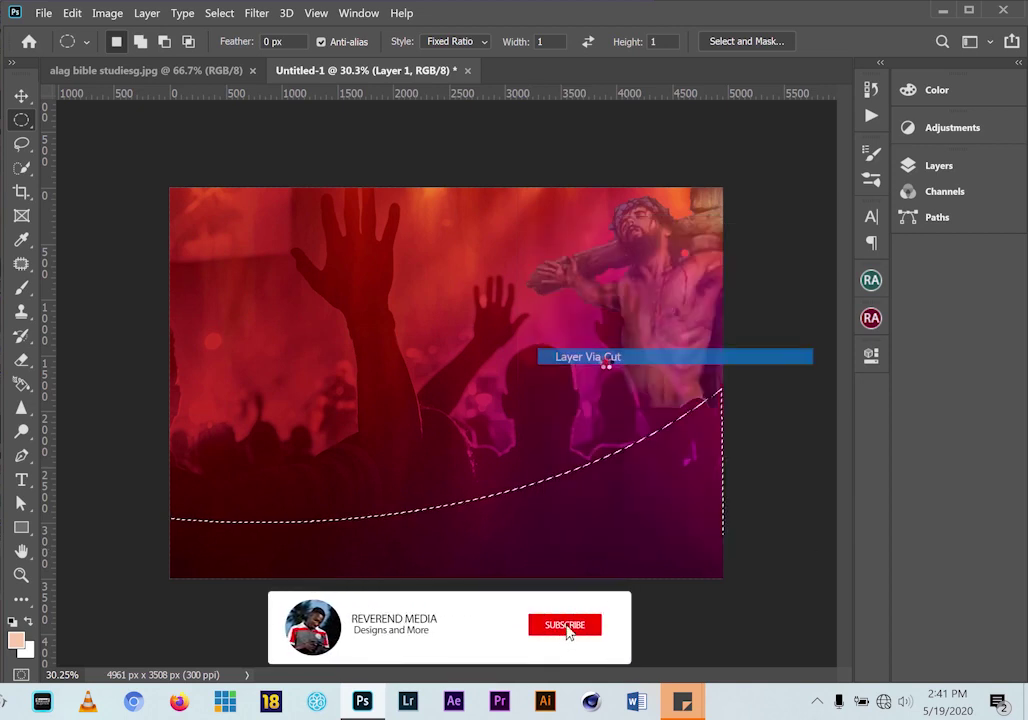
# Delete the cut-out curved layer and move the crowd image up
pyautogui.click(21, 96)
pyautogui.moveTo(524, 532); pyautogui.dragTo(505, 569)
pyautogui.press('Delete')
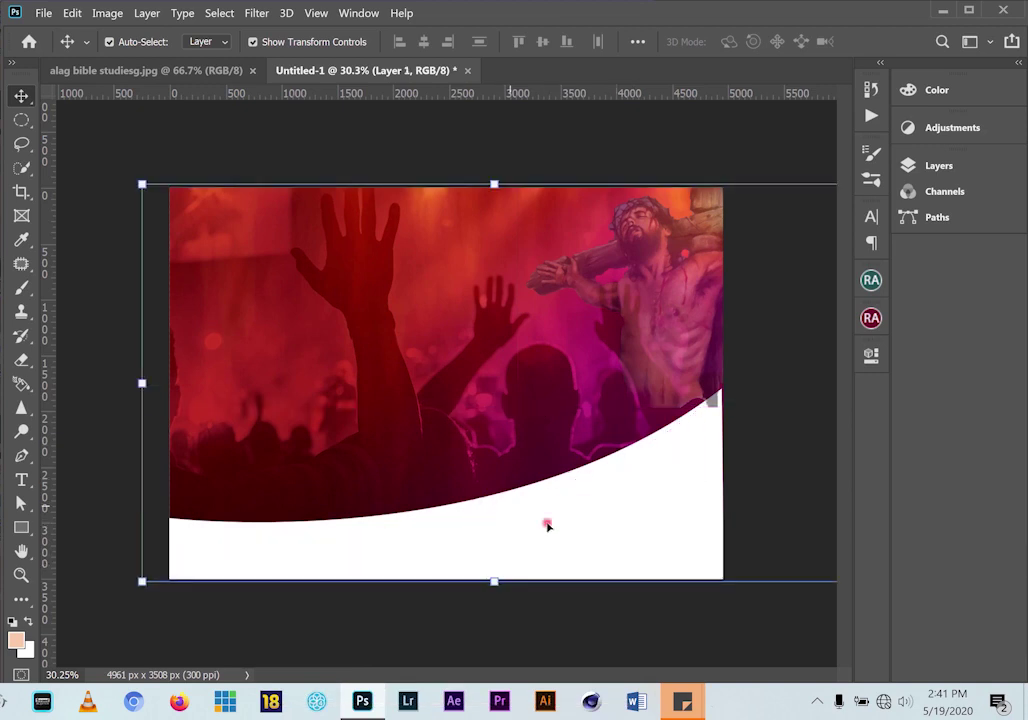
pyautogui.moveTo(475, 421); pyautogui.dragTo(473, 394)
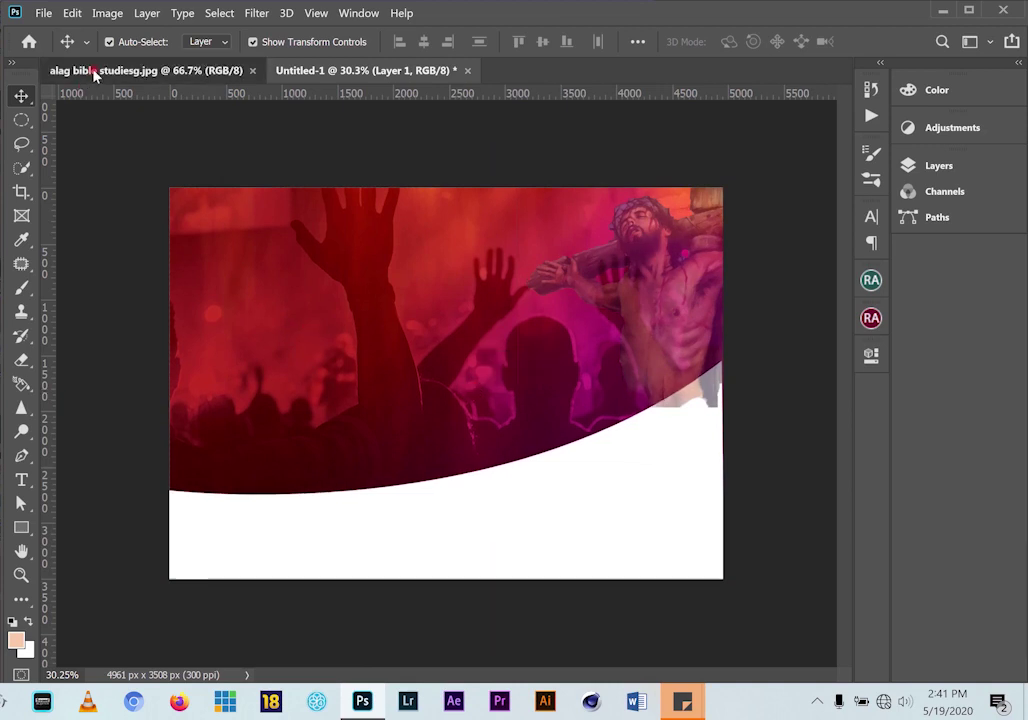
# Select the crucifix layer and try the Eraser, dismissing the rasterize prompt
pyautogui.click(95, 72)
pyautogui.click(344, 70)
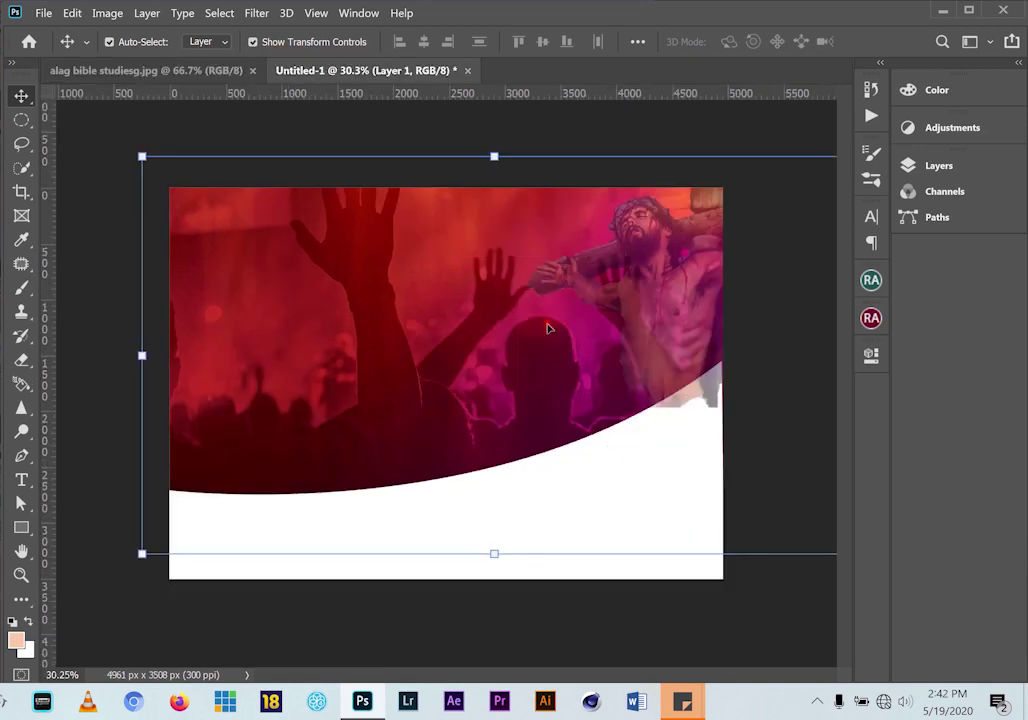
pyautogui.click(678, 294)
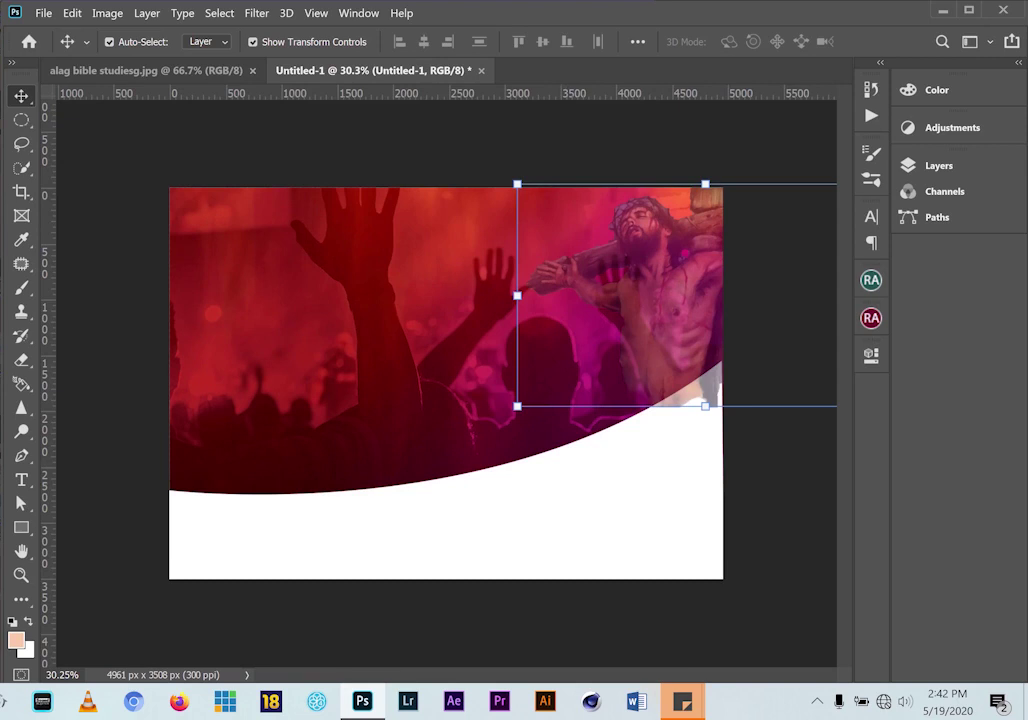
pyautogui.click(18, 364)
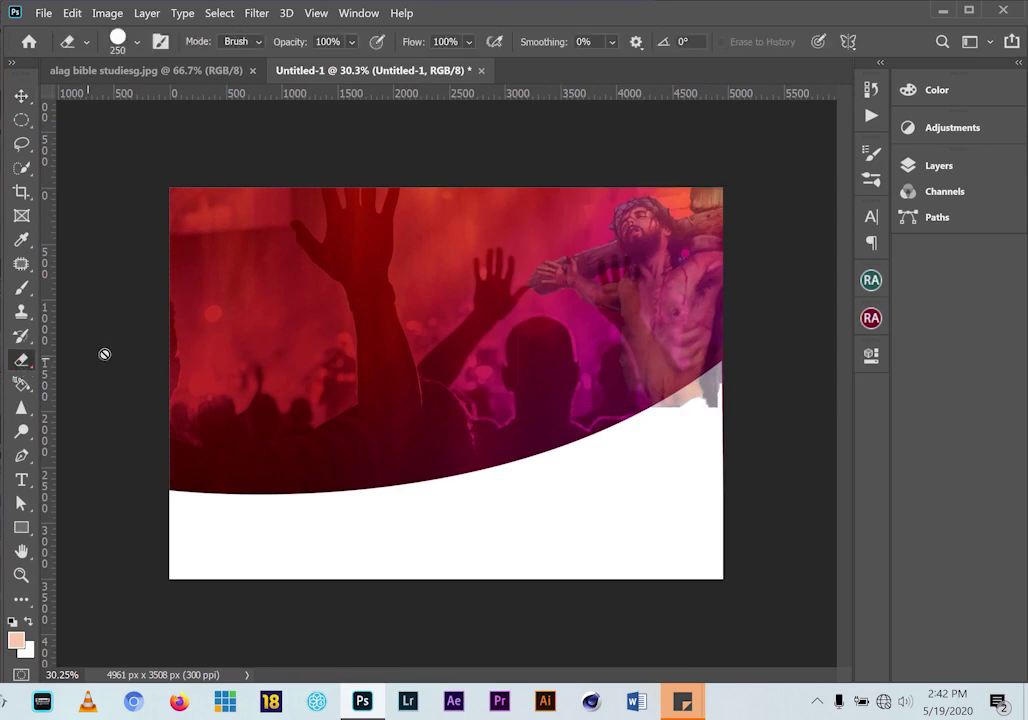
pyautogui.press('v')
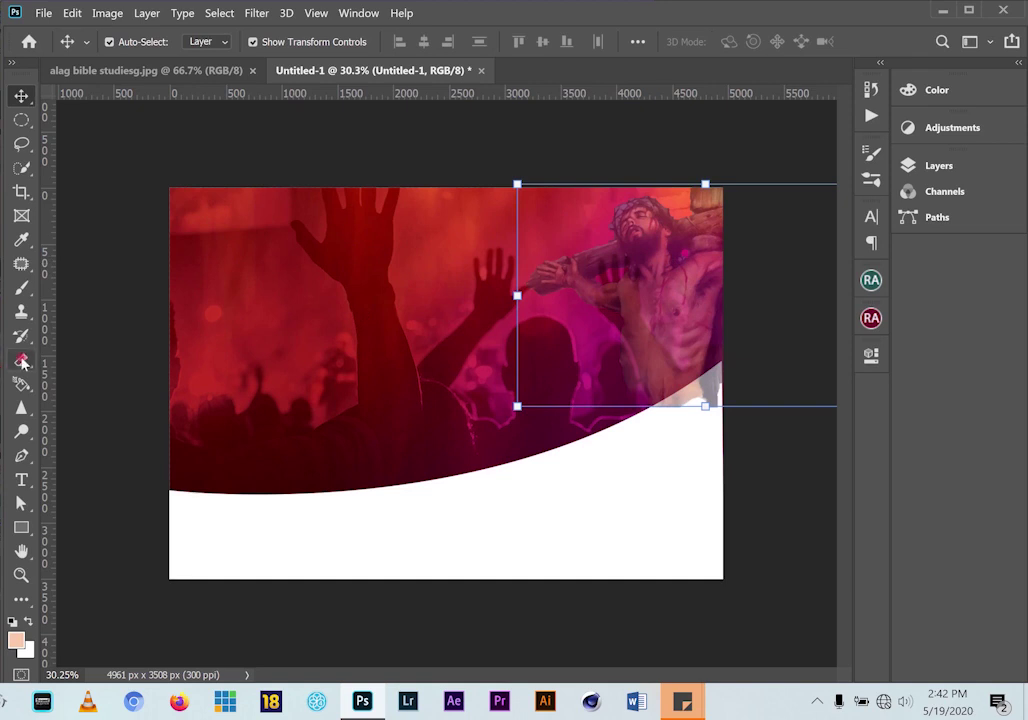
pyautogui.press('e')
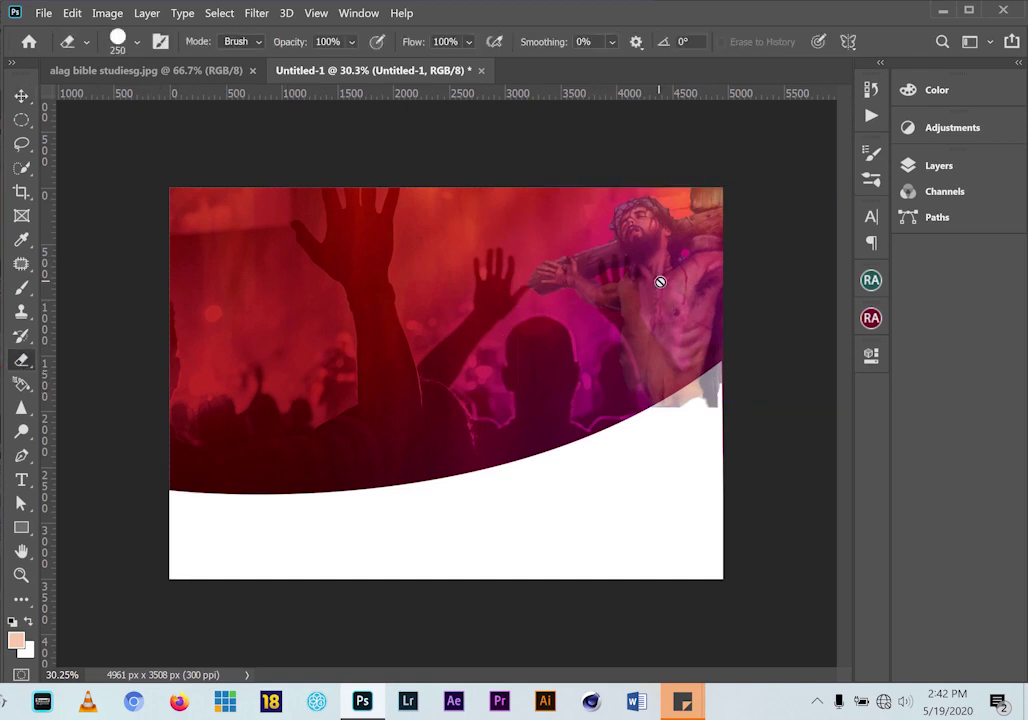
pyautogui.click(660, 282)
pyautogui.click(482, 257)
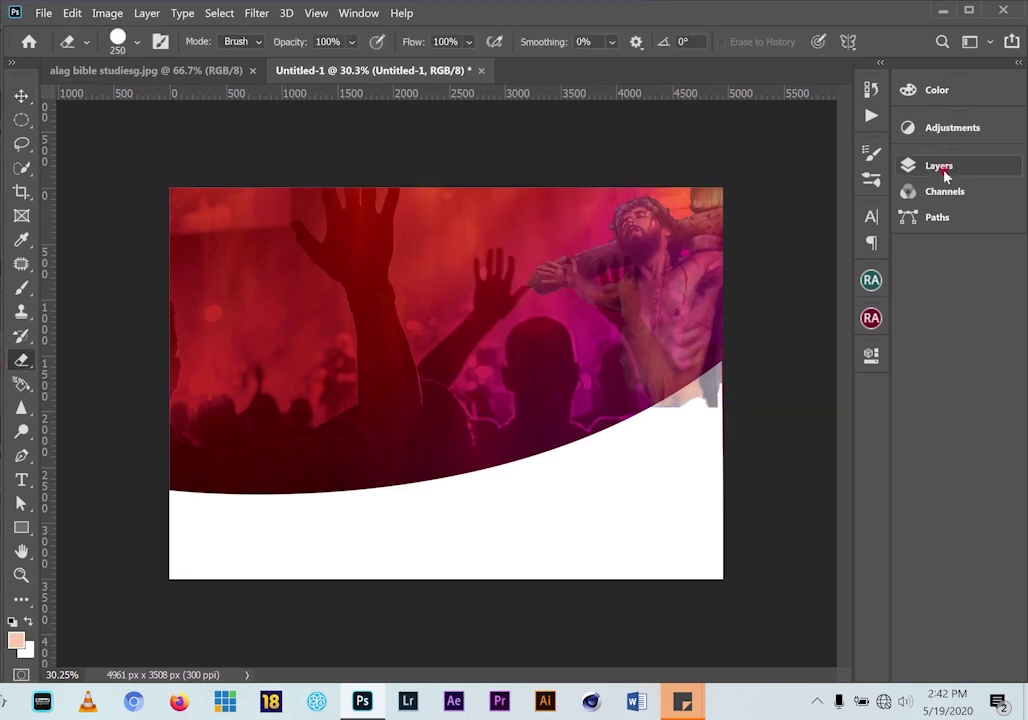
# Rasterize the Untitled-1 crucifix layer from the Layers panel, then deselect it
pyautogui.click(946, 166)
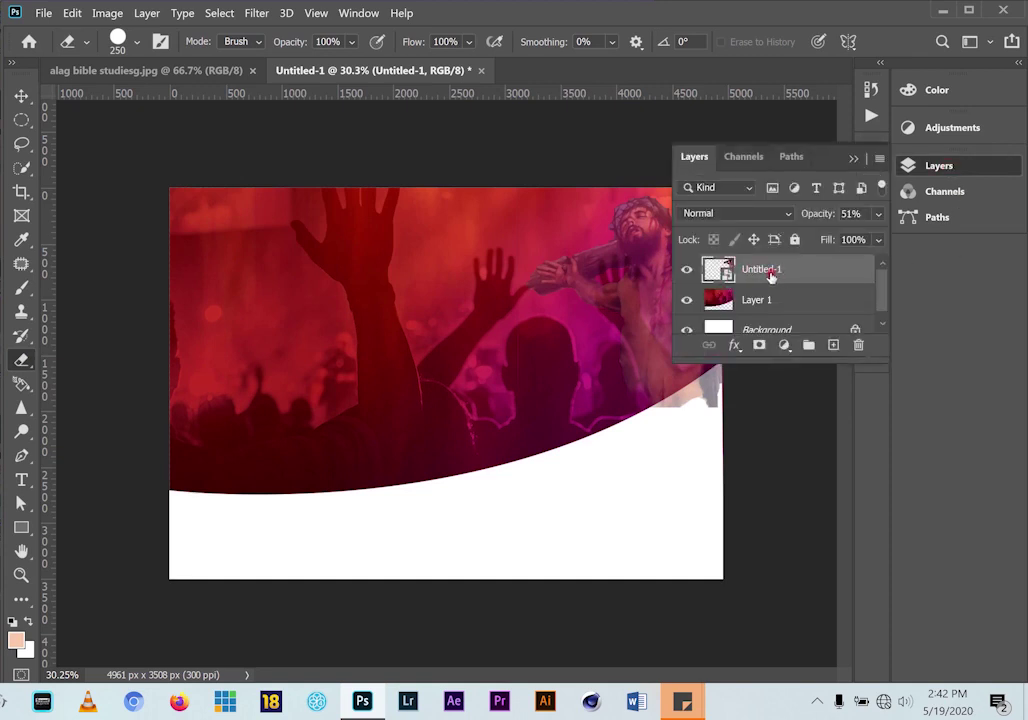
pyautogui.rightClick(796, 273)
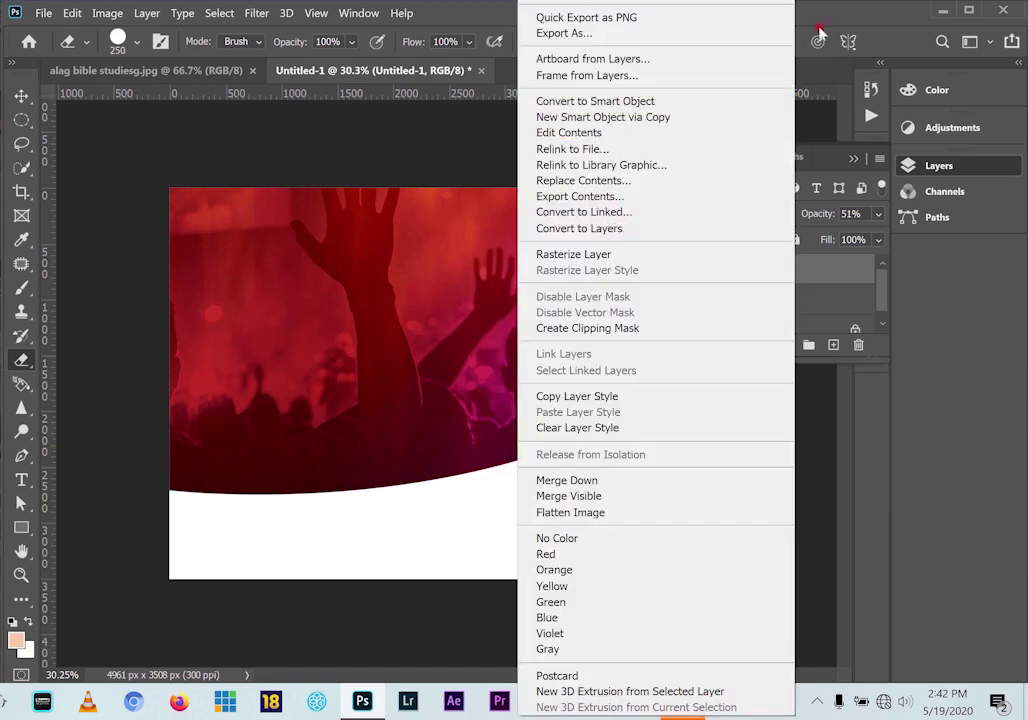
pyautogui.click(598, 256)
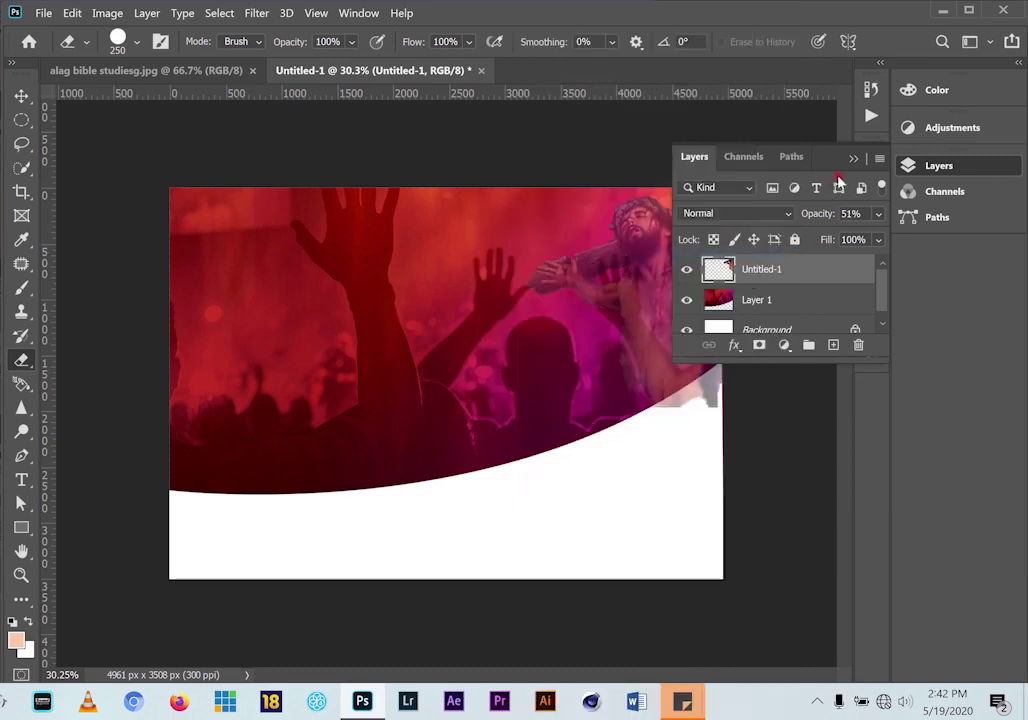
pyautogui.click(849, 156)
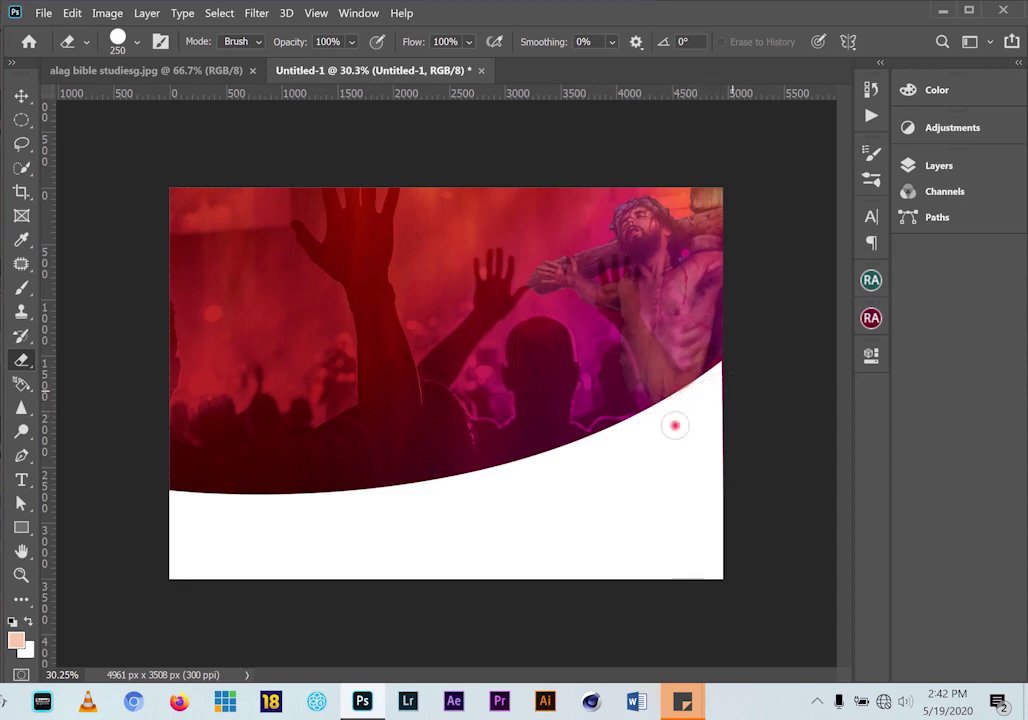
pyautogui.click(21, 94)
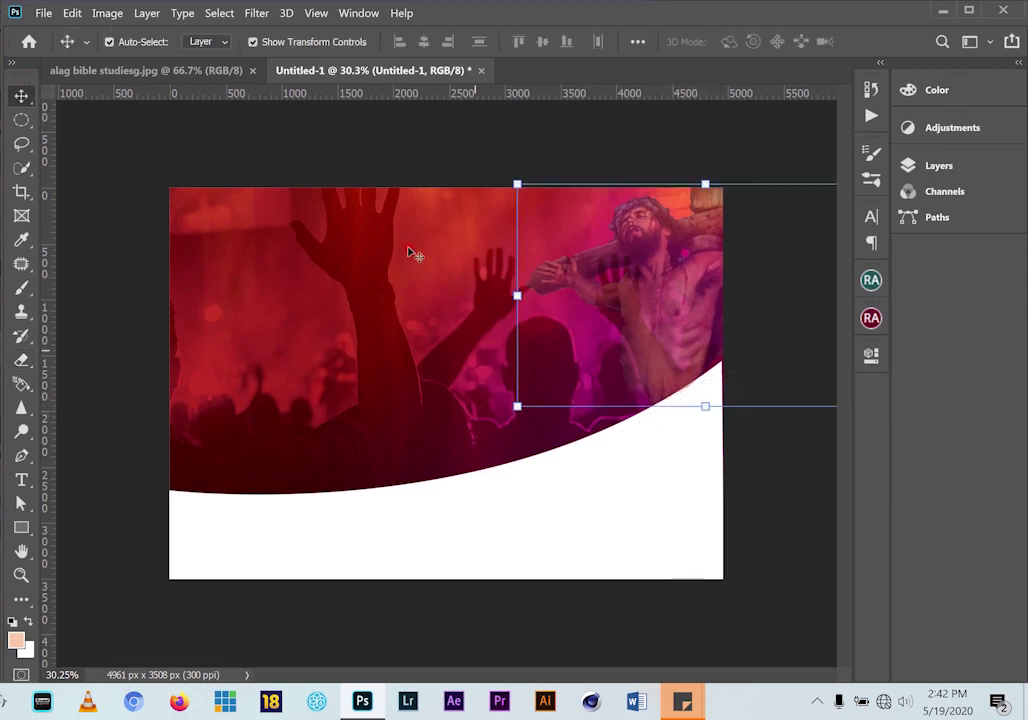
pyautogui.click(240, 112)
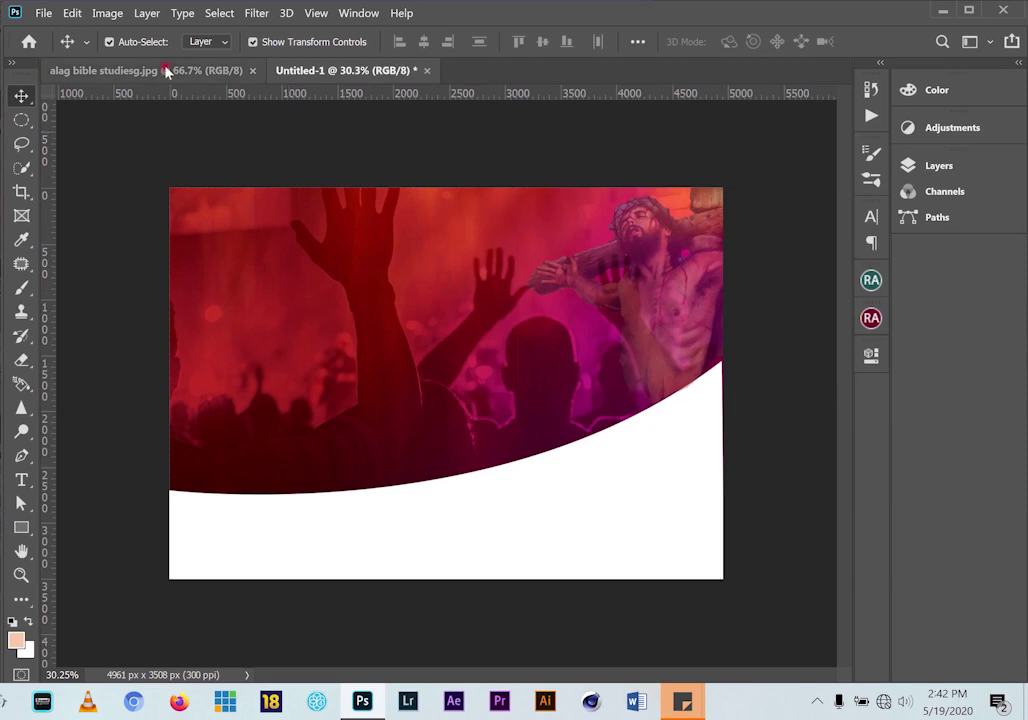
# Draw a rectangle at the top centre and give its bottom corners a 136 px radius
pyautogui.click(225, 72)
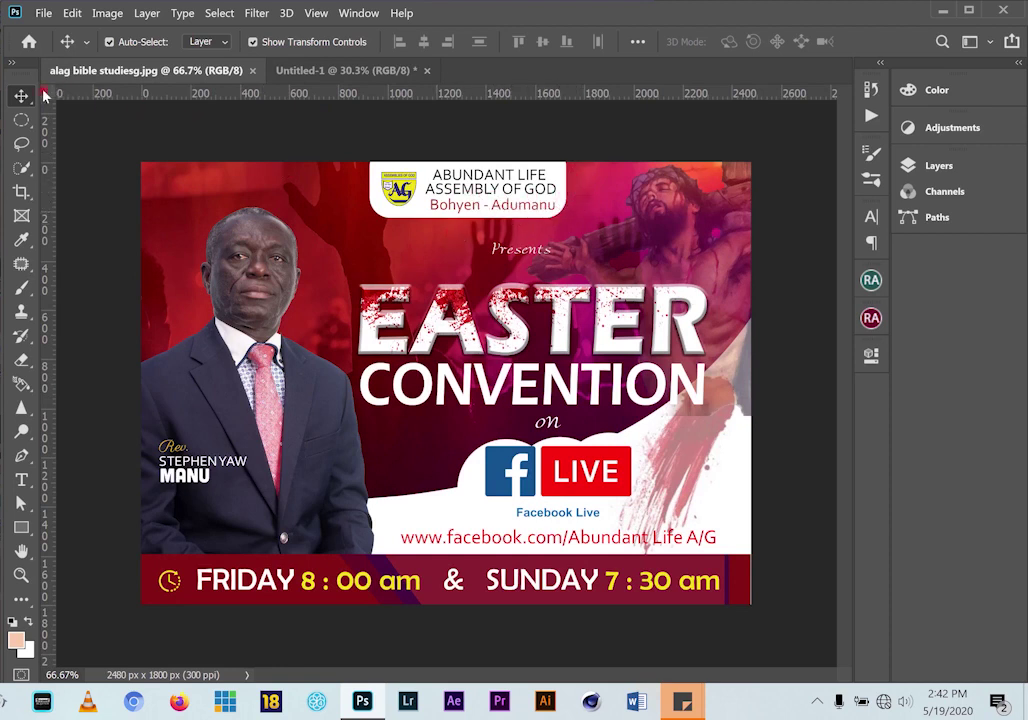
pyautogui.click(379, 71)
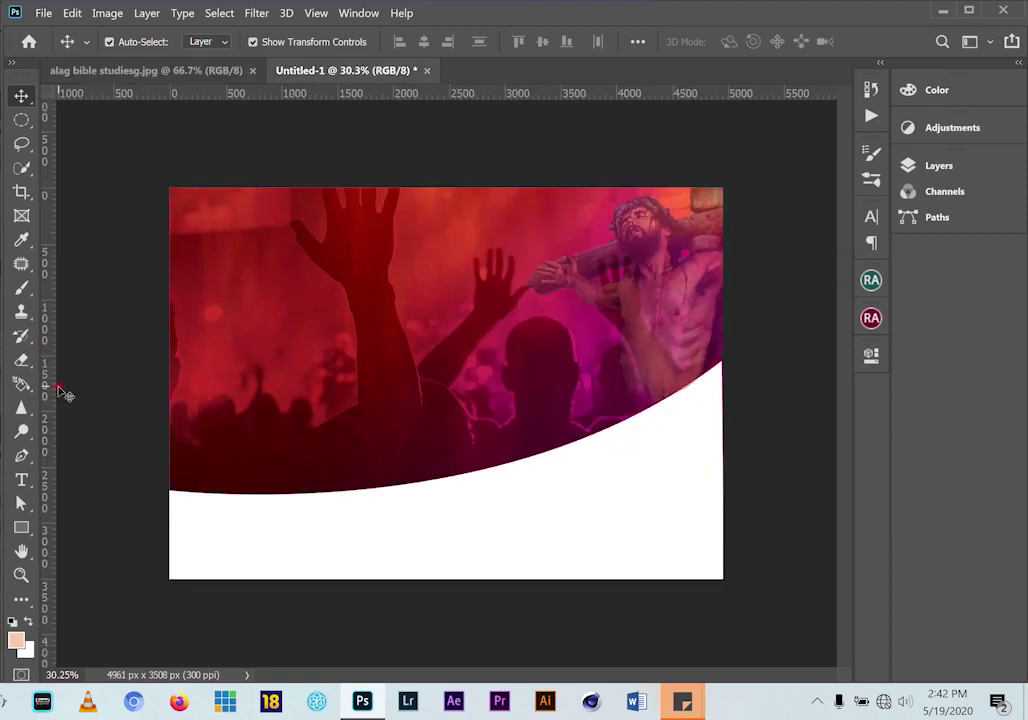
pyautogui.click(21, 527)
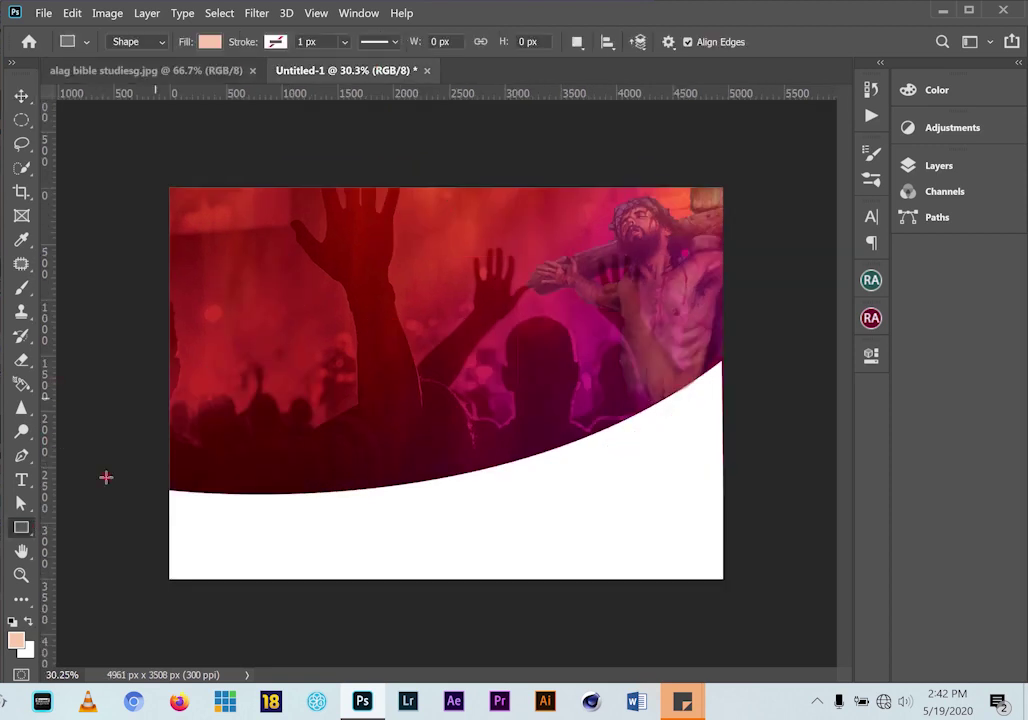
pyautogui.moveTo(392, 183); pyautogui.dragTo(543, 238)
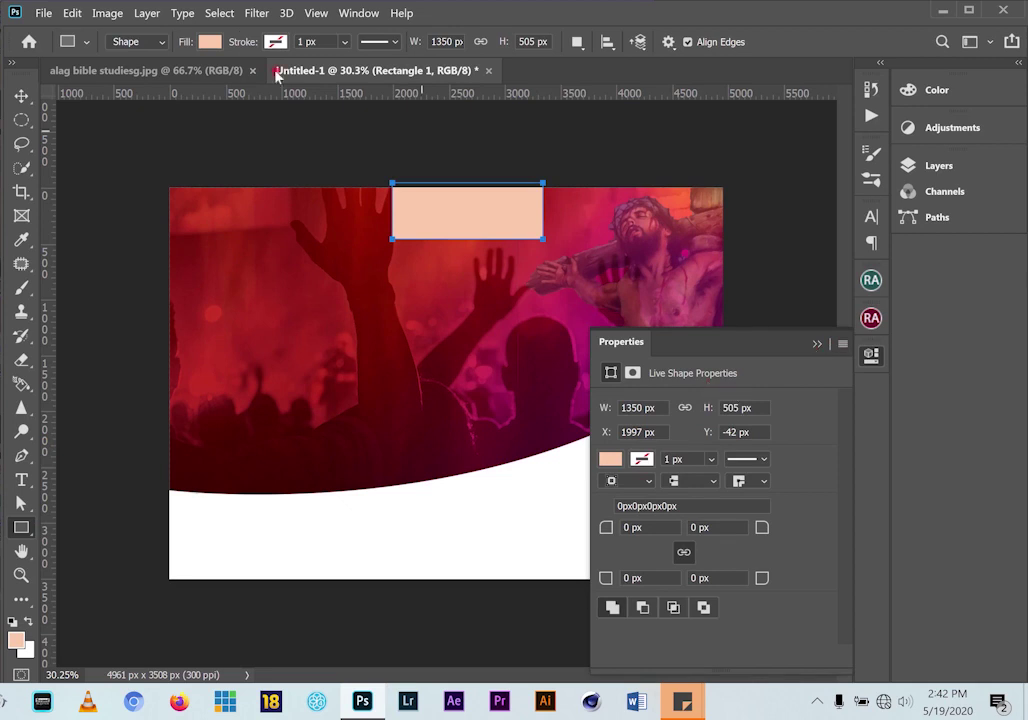
pyautogui.click(359, 14)
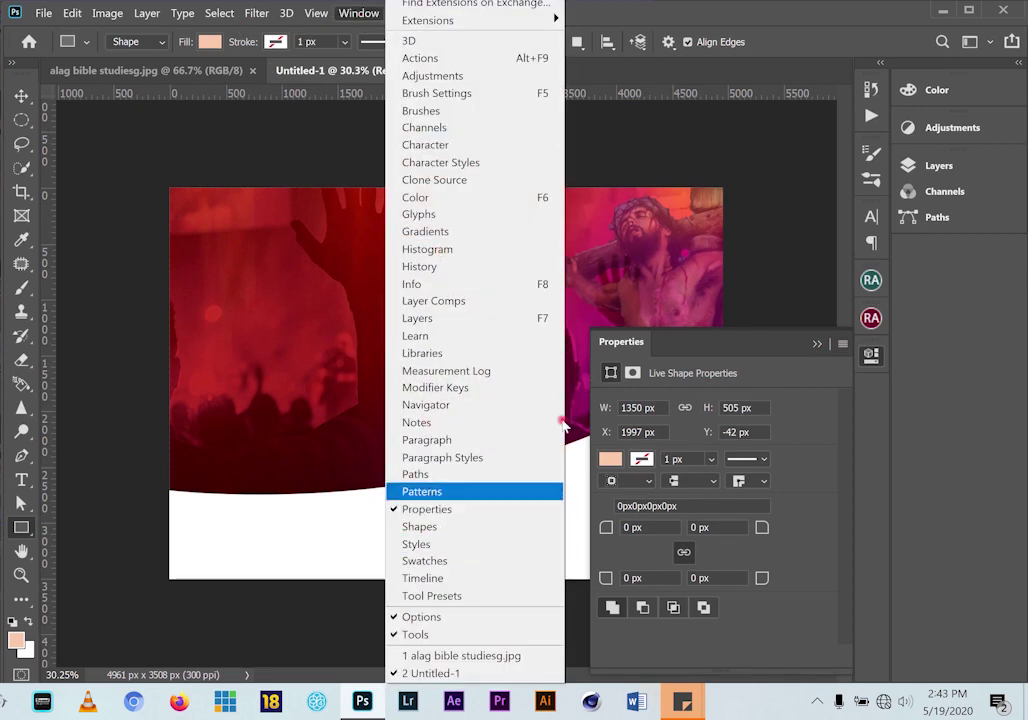
pyautogui.click(762, 18)
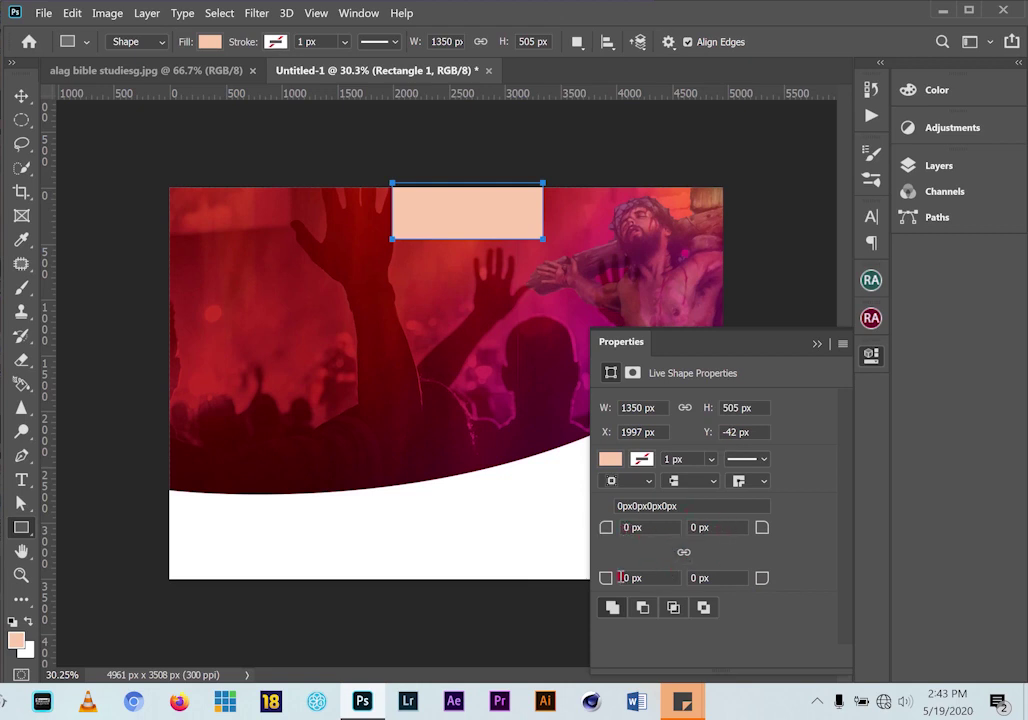
pyautogui.moveTo(607, 581); pyautogui.dragTo(755, 590)
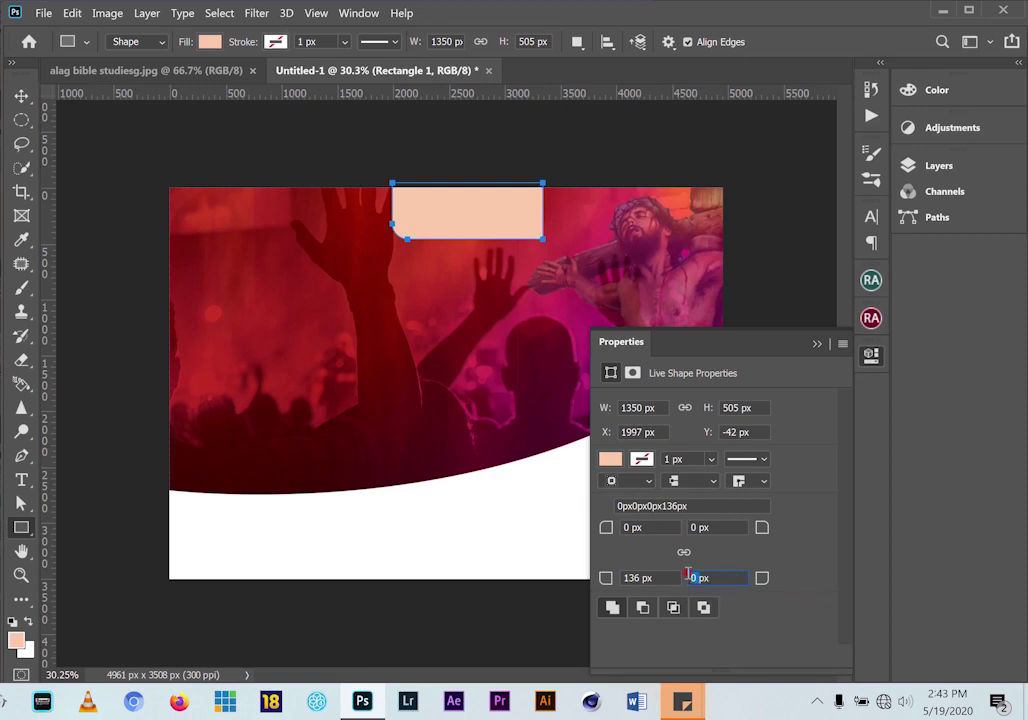
pyautogui.write('136px')
pyautogui.press('Return')
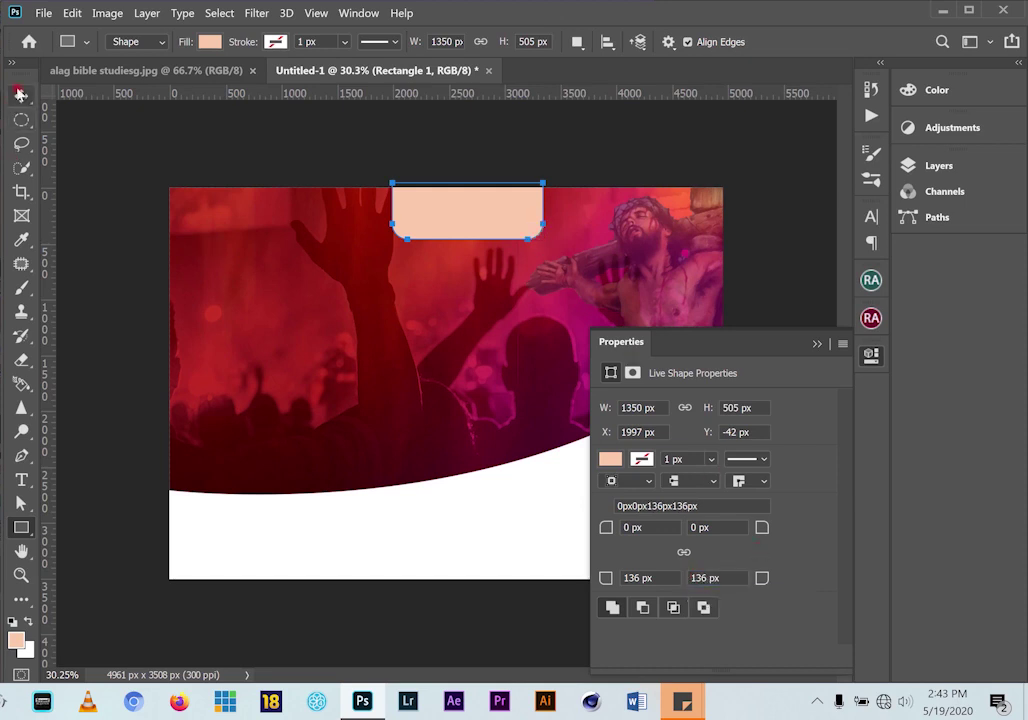
# Fill the rounded tab white and nudge it up to the canvas's top edge
pyautogui.click(21, 96)
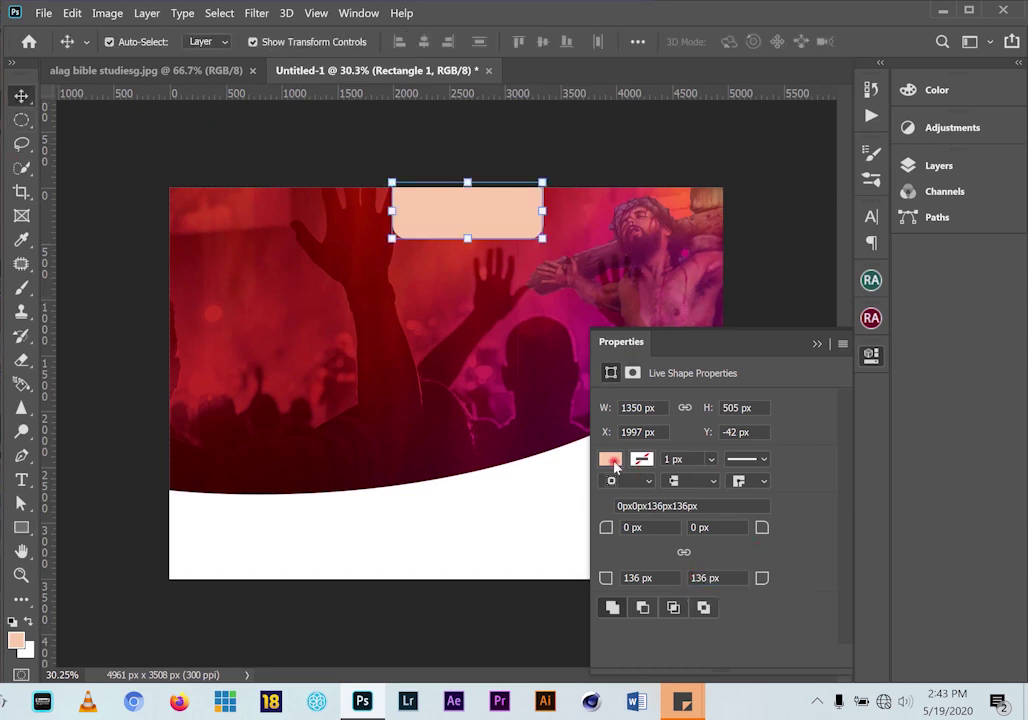
pyautogui.click(640, 462)
pyautogui.click(680, 466)
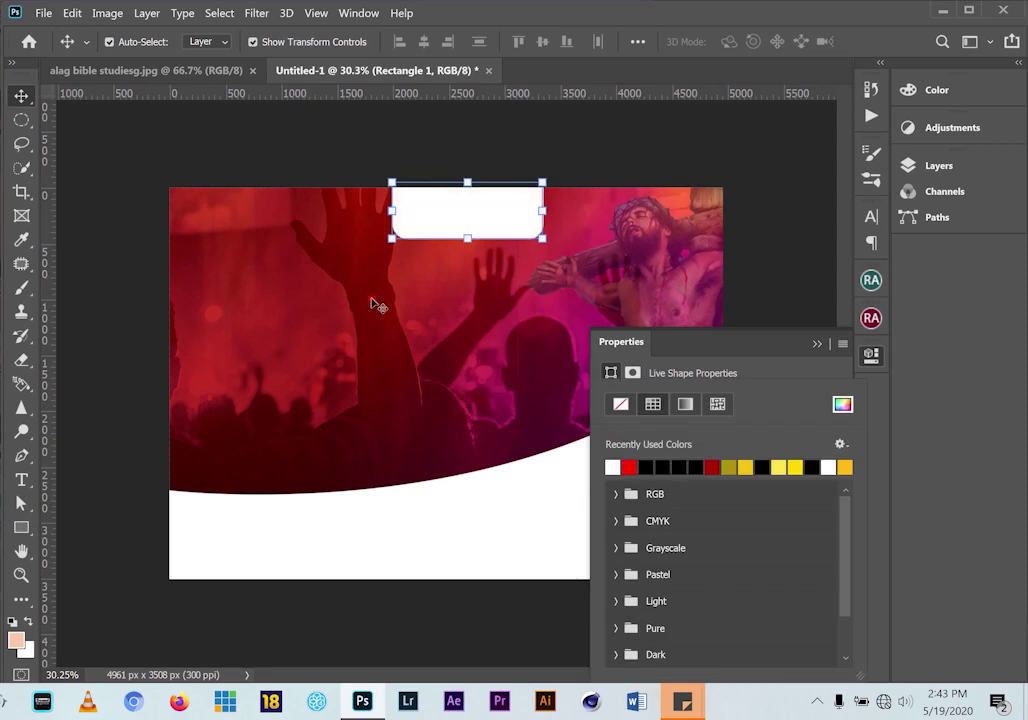
pyautogui.click(21, 91)
pyautogui.moveTo(452, 225)
pyautogui.mouseDown()
pyautogui.moveTo(452, 213)
pyautogui.moveTo(482, 216)
pyautogui.mouseUp()
pyautogui.press('Up')
pyautogui.press('Up')
pyautogui.press('Up')
pyautogui.press('Up')
pyautogui.press('Up')
pyautogui.press('Up')
pyautogui.press('Up')
pyautogui.press('Up')
pyautogui.press('Up')
pyautogui.press('Up')
pyautogui.press('Up')
pyautogui.press('Up')
pyautogui.press('Up')
pyautogui.press('Up')
pyautogui.press('Up')
pyautogui.press('Up')
pyautogui.press('Up')
pyautogui.press('Up')
pyautogui.press('Up')
pyautogui.press('Up')
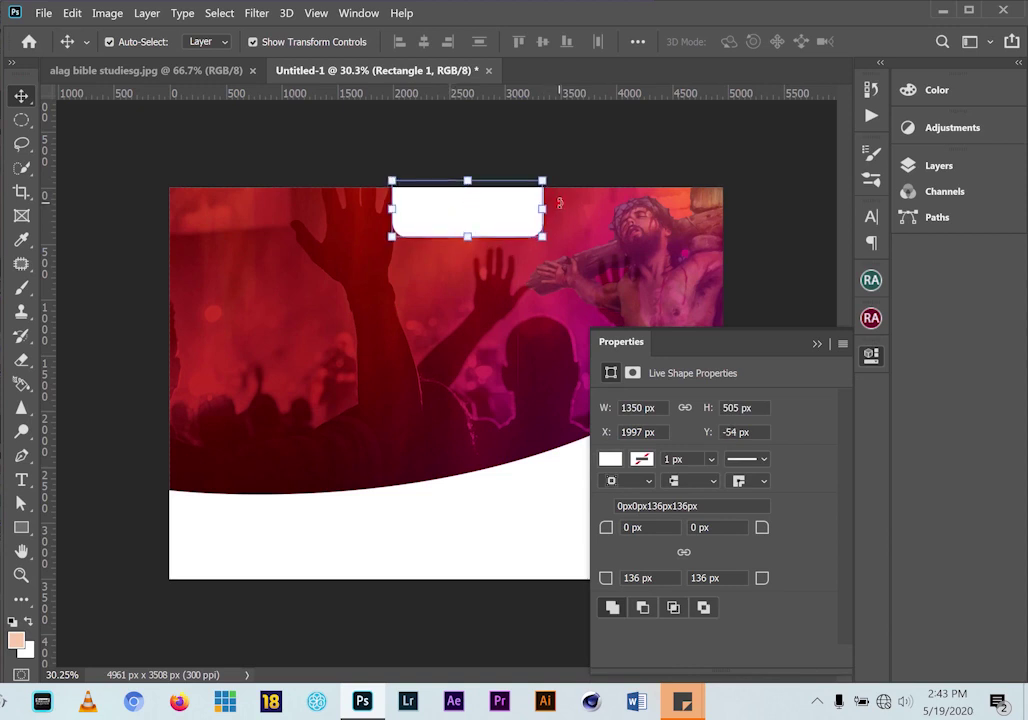
pyautogui.click(817, 343)
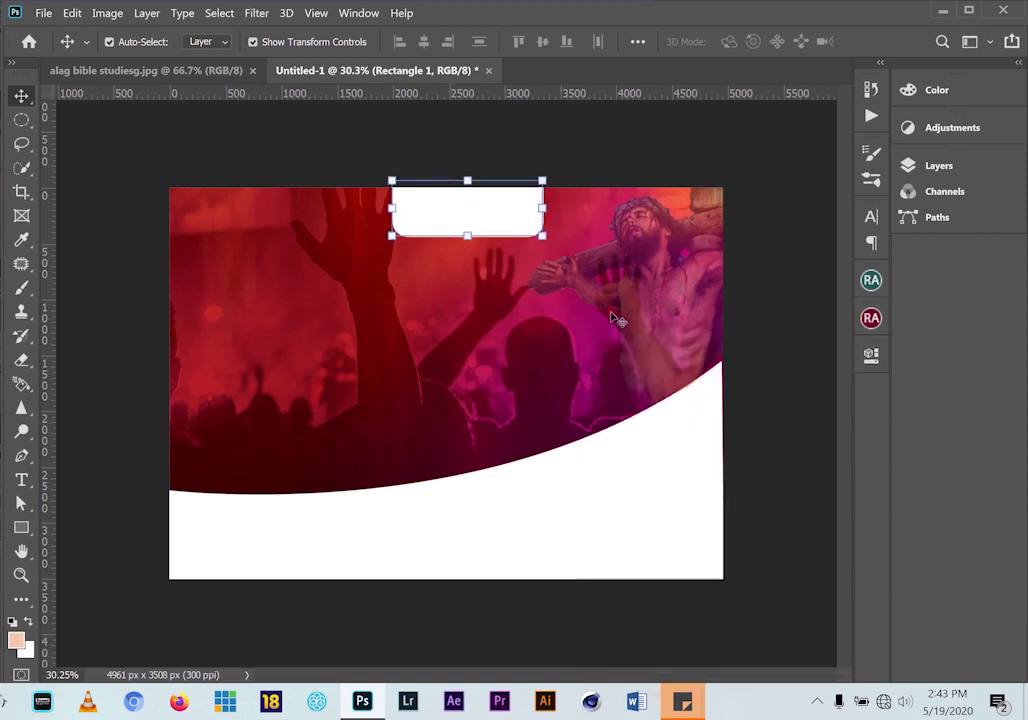
pyautogui.click(21, 480)
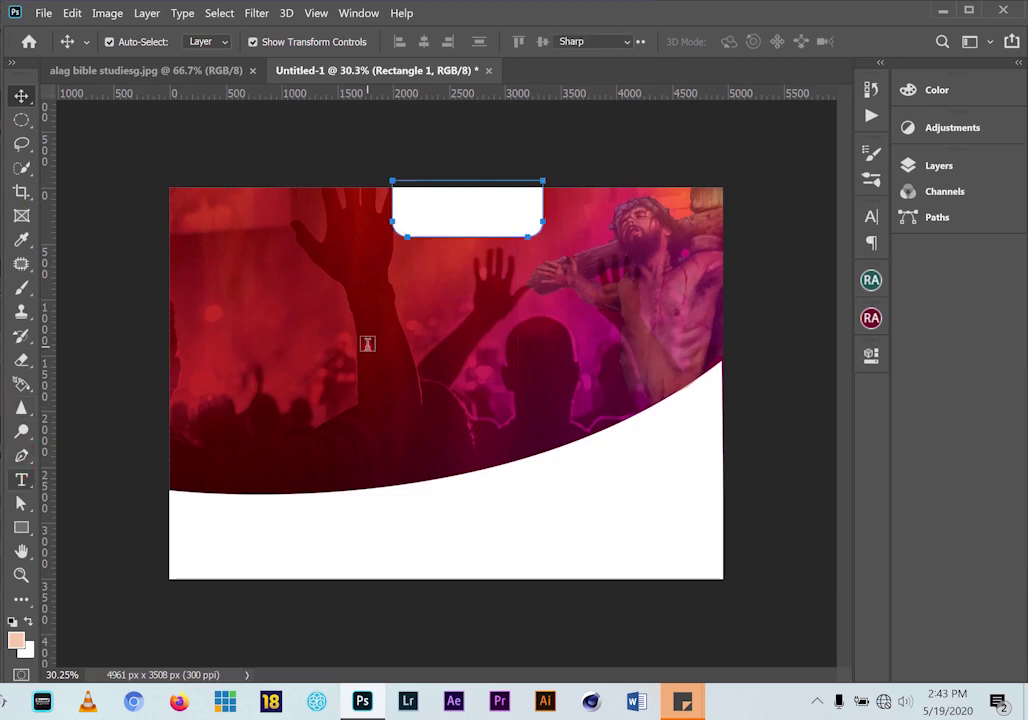
# Create a new text layer on the canvas and set its font to Arial
pyautogui.click(367, 344)
pyautogui.press('BackSpace')
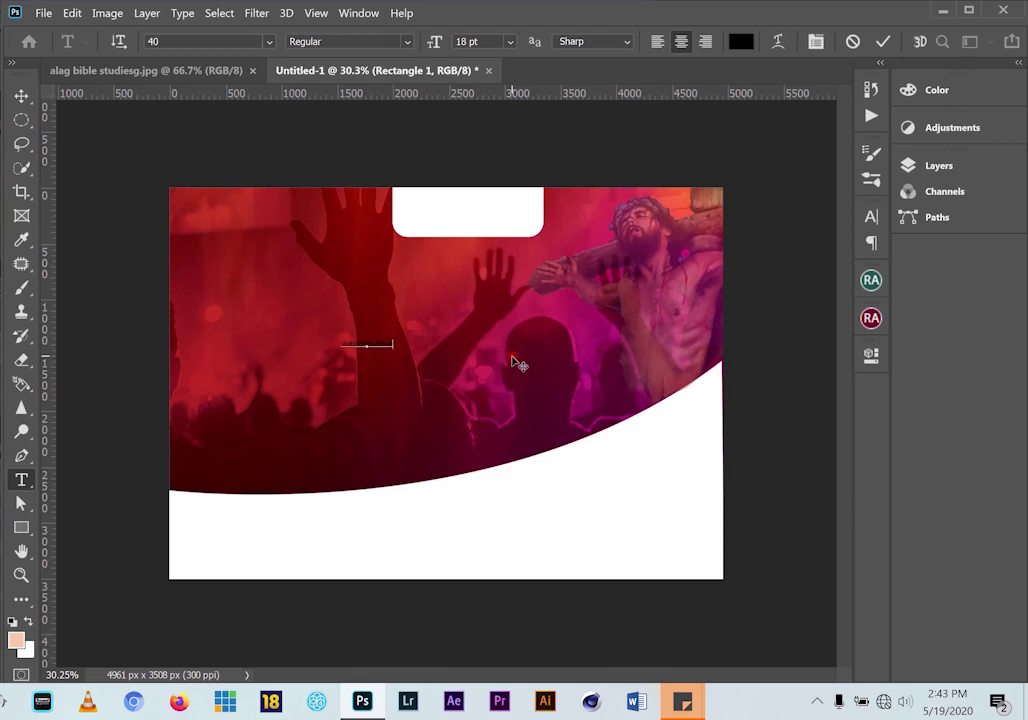
pyautogui.write('es')
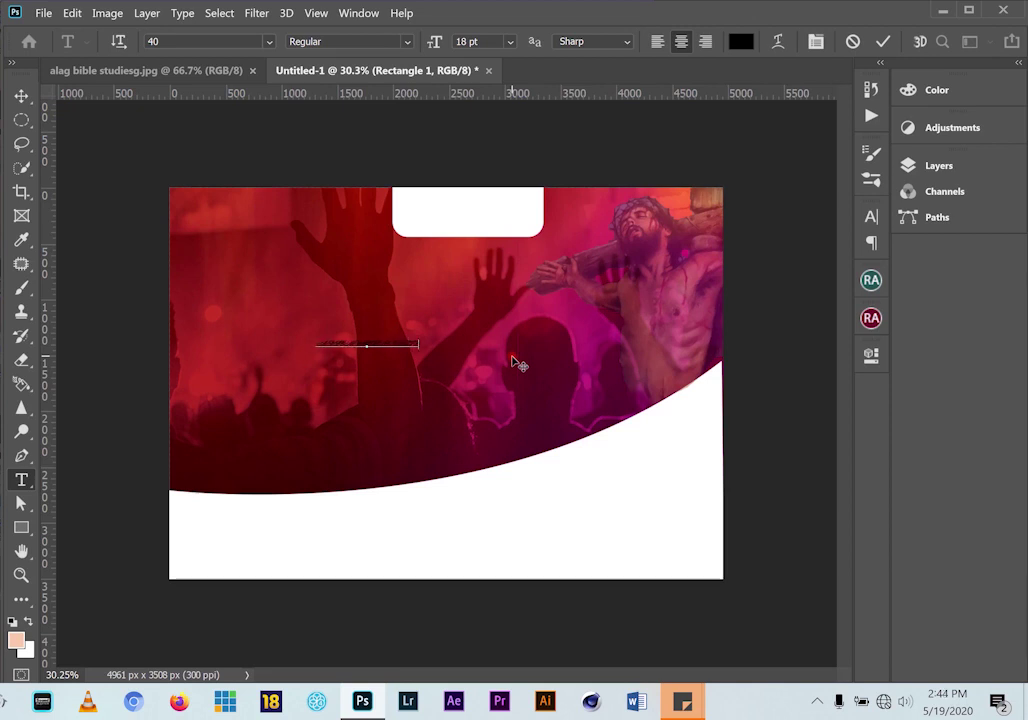
pyautogui.click(21, 95)
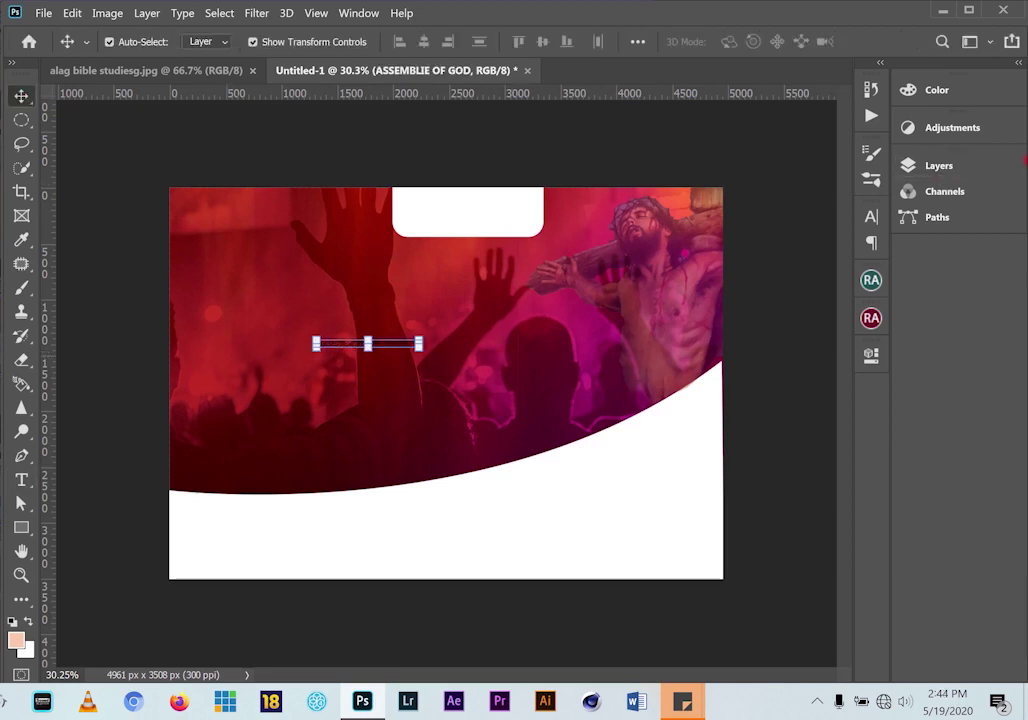
pyautogui.click(871, 216)
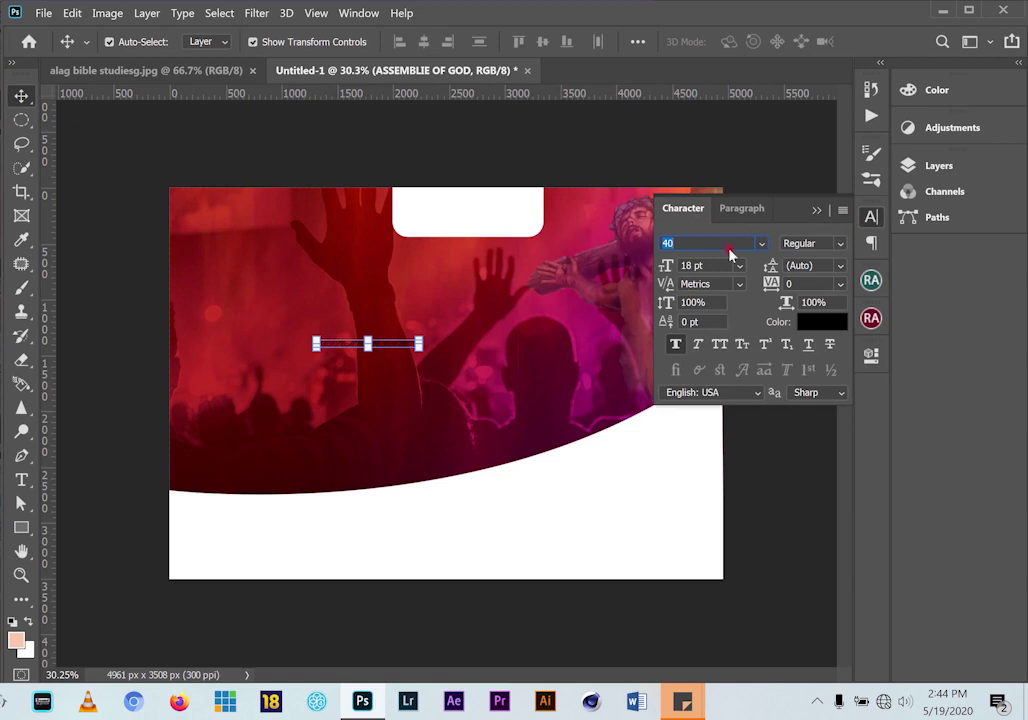
pyautogui.click(766, 243)
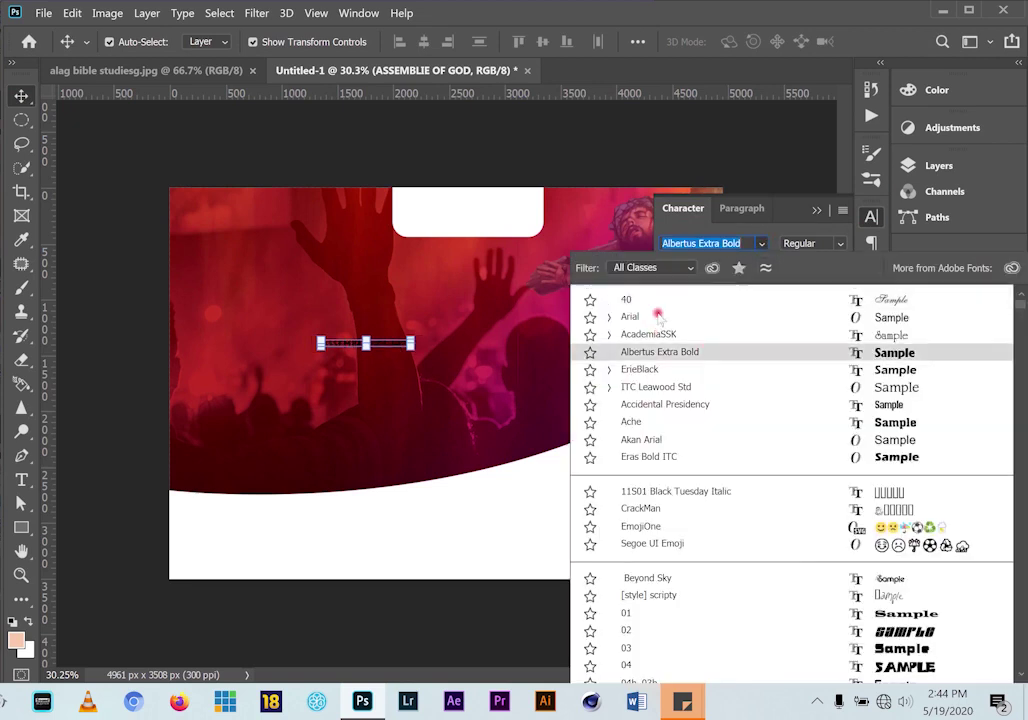
pyautogui.click(666, 317)
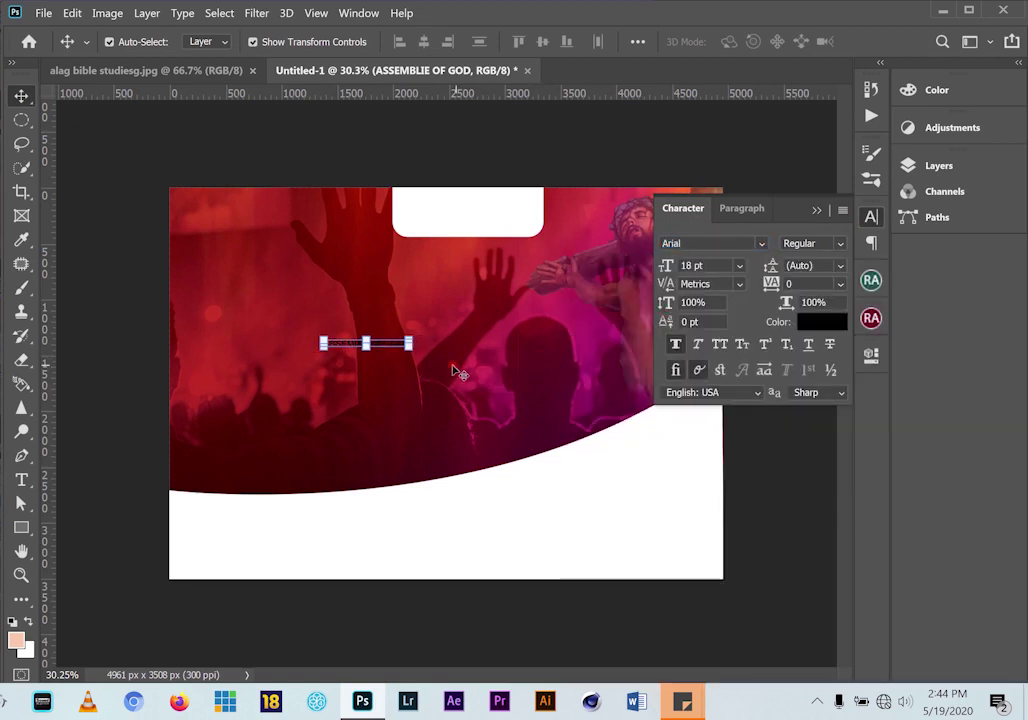
pyautogui.click(403, 357)
# Move the ASSEMBLIE OF GOD text up into the white tab
pyautogui.click(397, 346)
pyautogui.moveTo(397, 343); pyautogui.dragTo(508, 203)
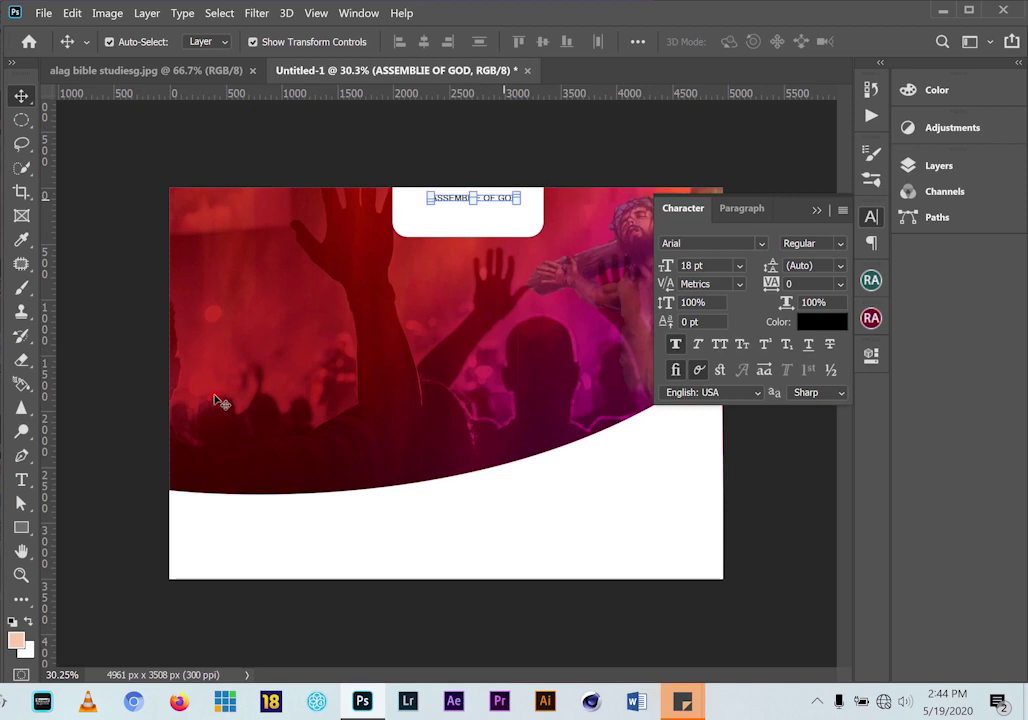
pyautogui.click(21, 481)
pyautogui.scroll(2, 507, 147)
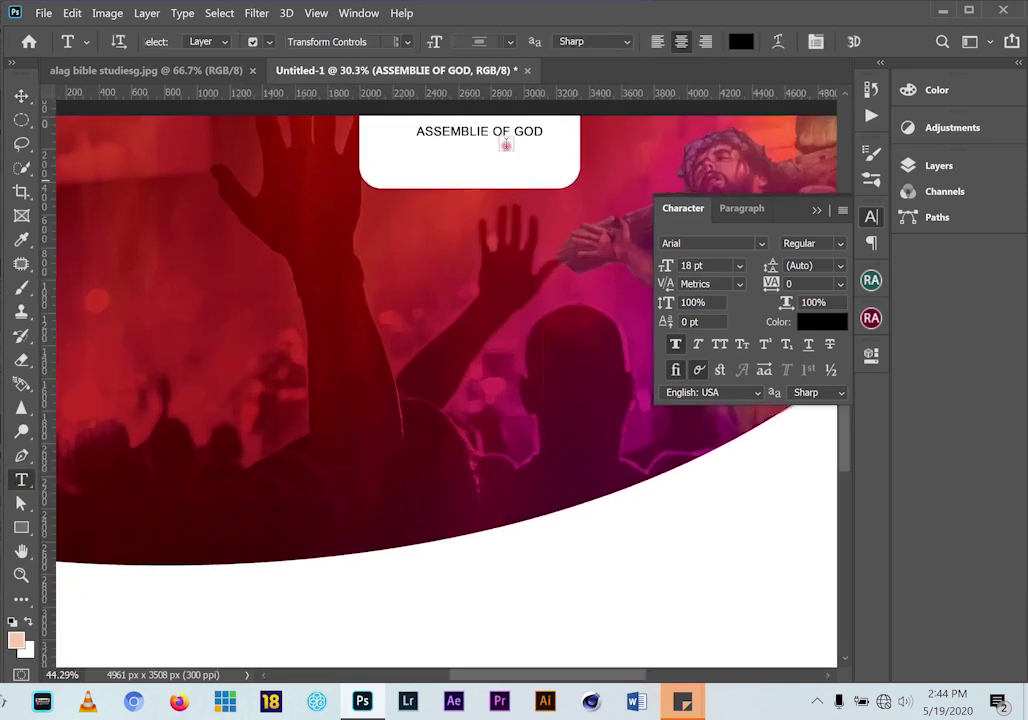
pyautogui.moveTo(500, 168); pyautogui.dragTo(512, 233)
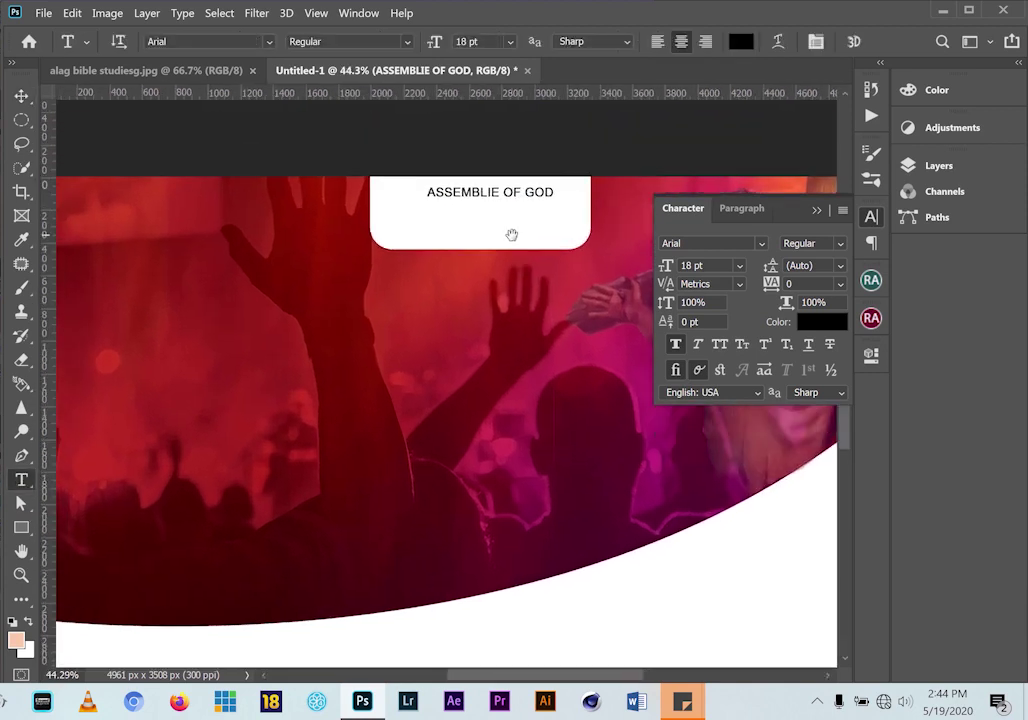
# Correct the heading's spelling to ASSEMBLY OF GOD
pyautogui.click(499, 197)
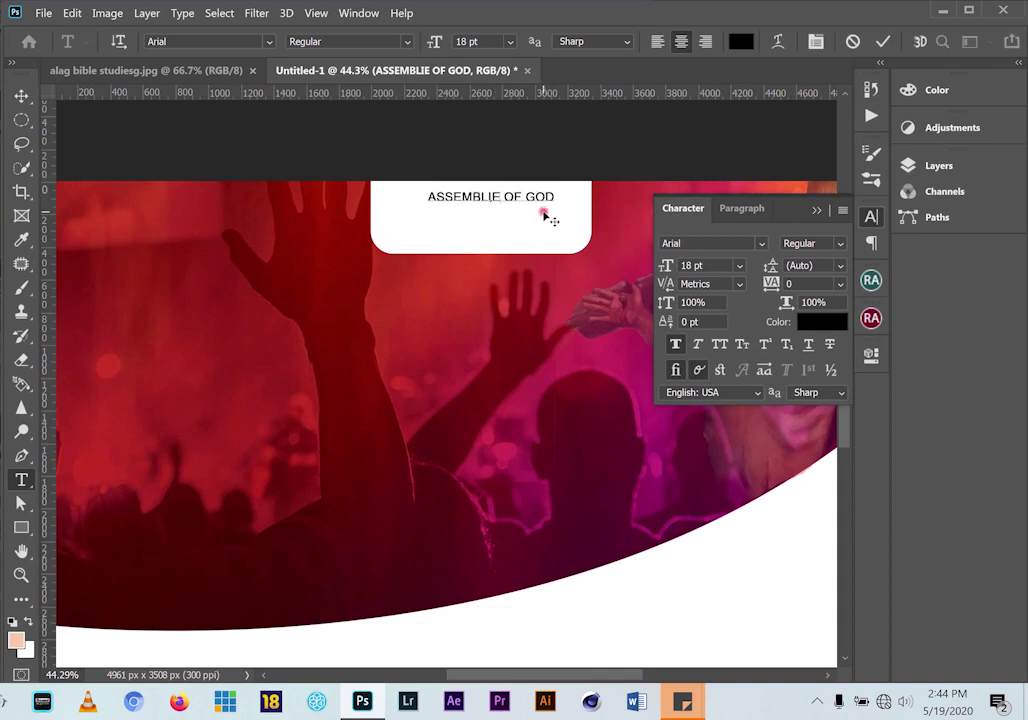
pyautogui.write('S')
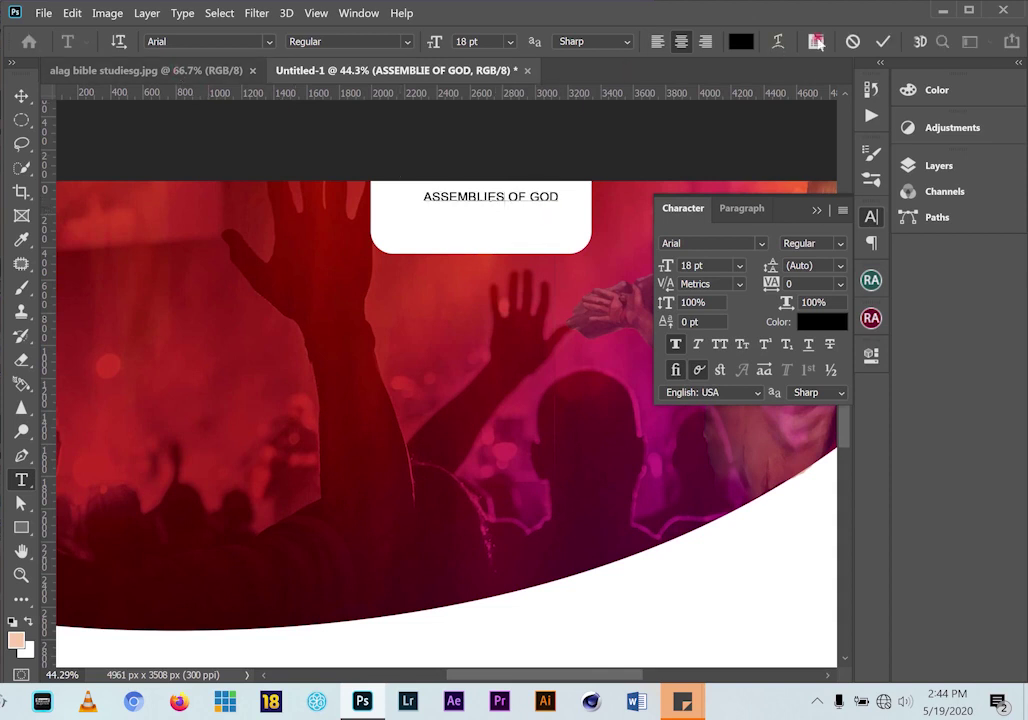
pyautogui.click(181, 72)
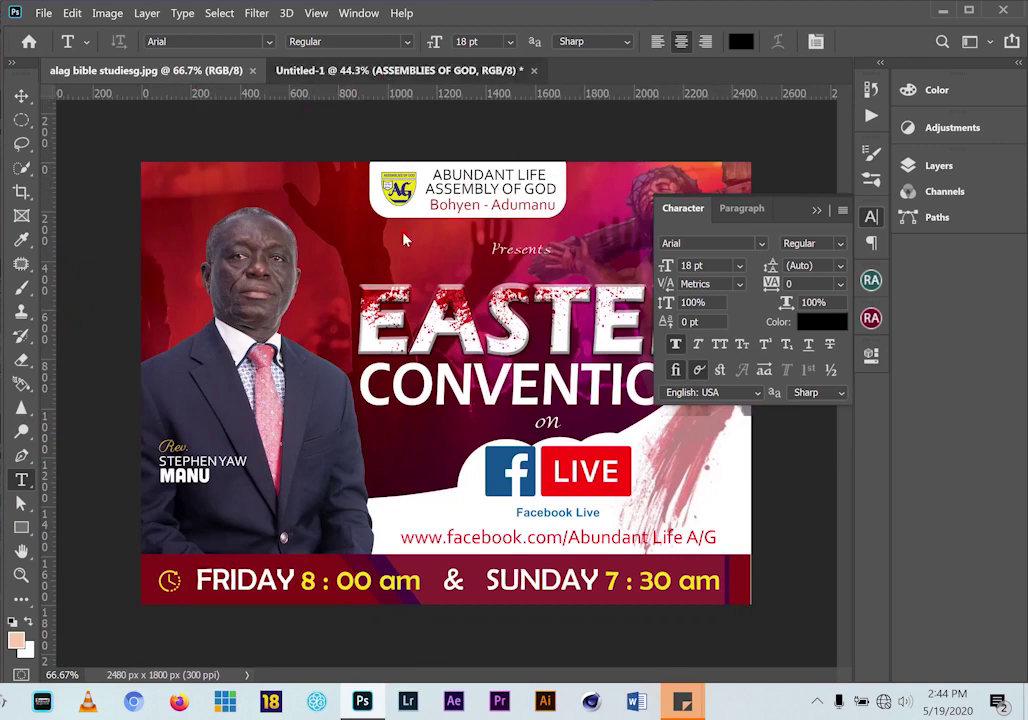
pyautogui.click(390, 70)
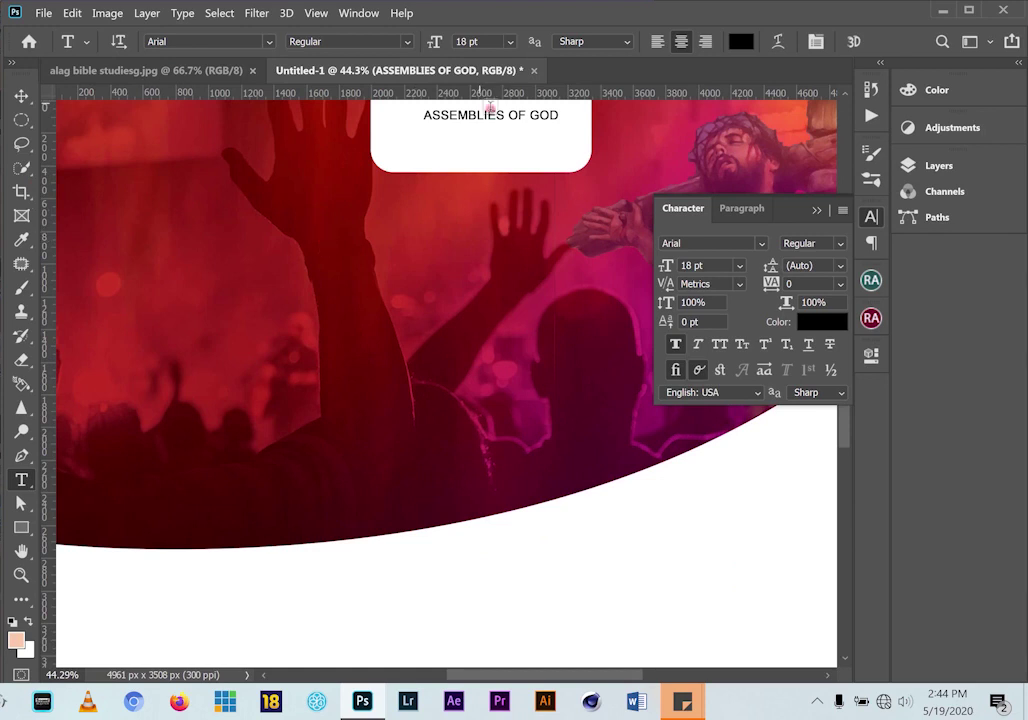
pyautogui.click(505, 116)
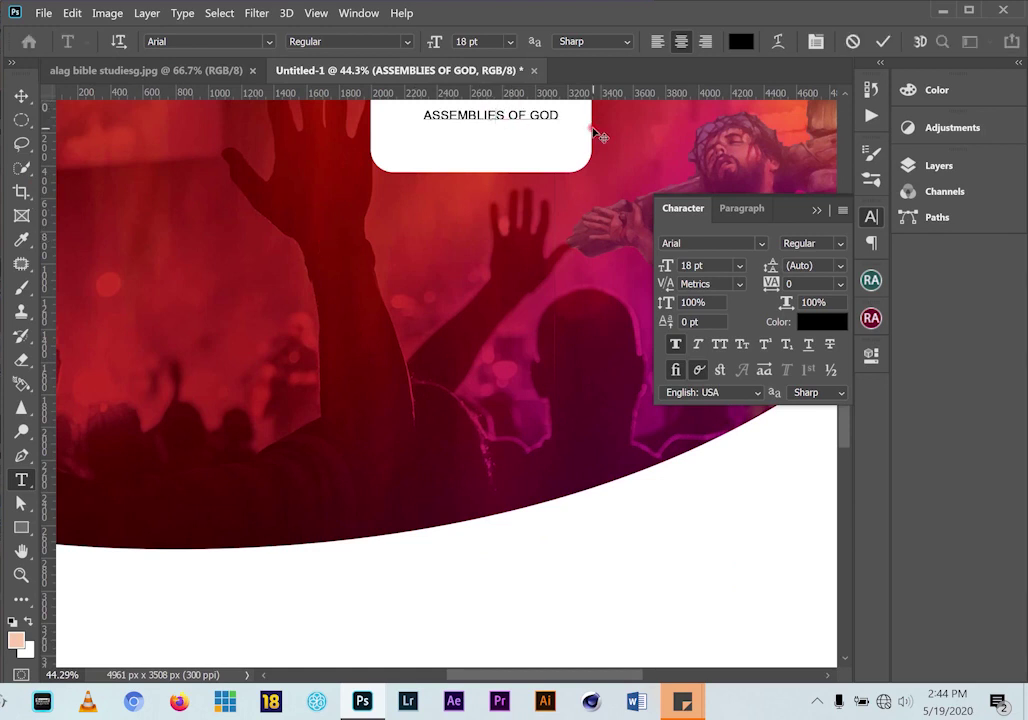
pyautogui.press('BackSpace')
pyautogui.press('BackSpace')
pyautogui.press('BackSpace')
pyautogui.write('Y')
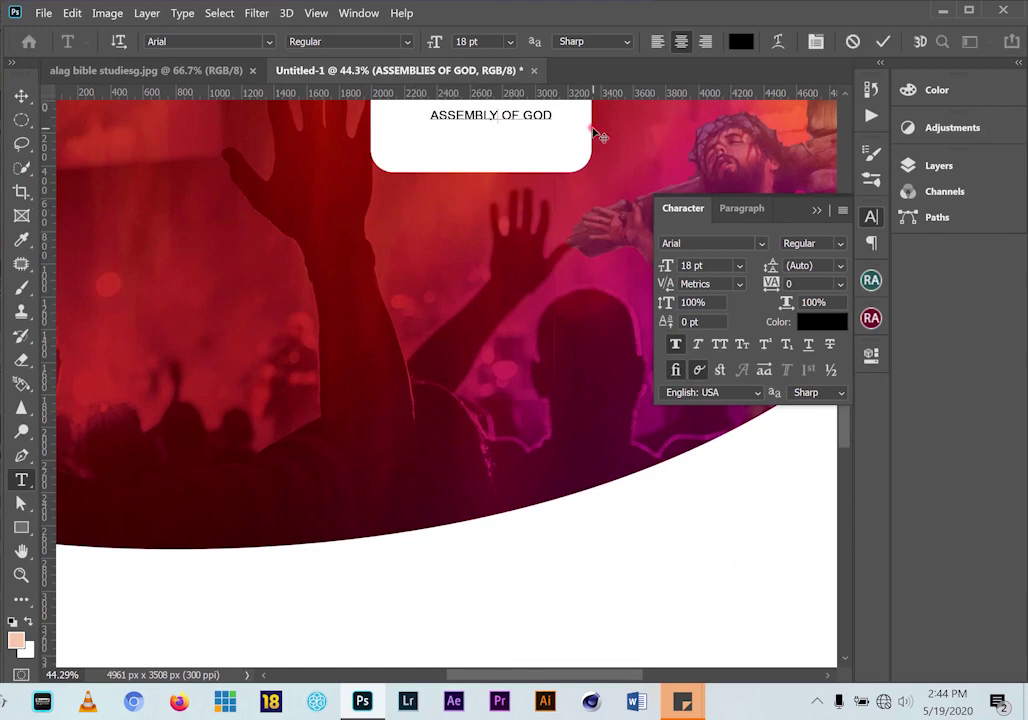
pyautogui.click(21, 95)
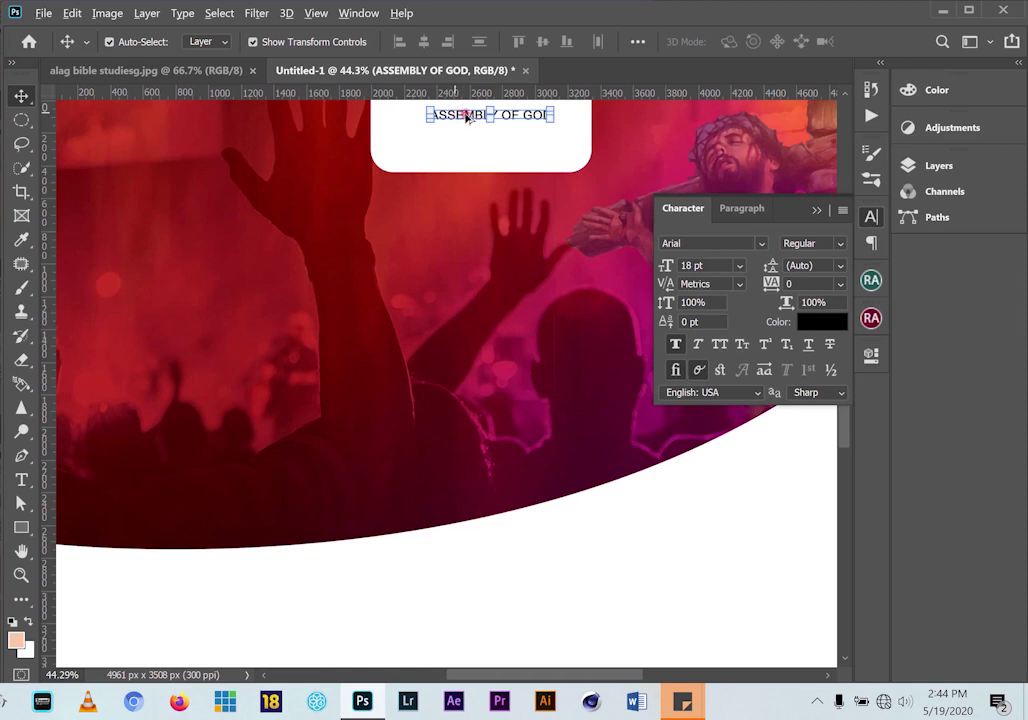
# Duplicate the line and retype the top copy as ABUNDANT LIFE
pyautogui.moveTo(466, 117); pyautogui.dragTo(480, 138)
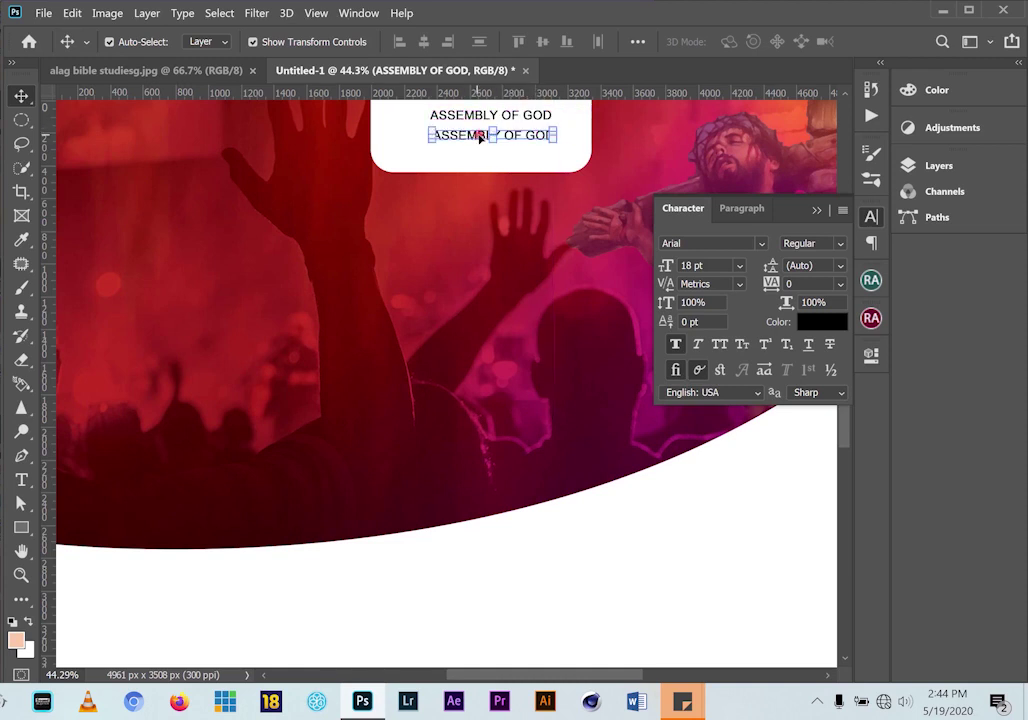
pyautogui.click(22, 482)
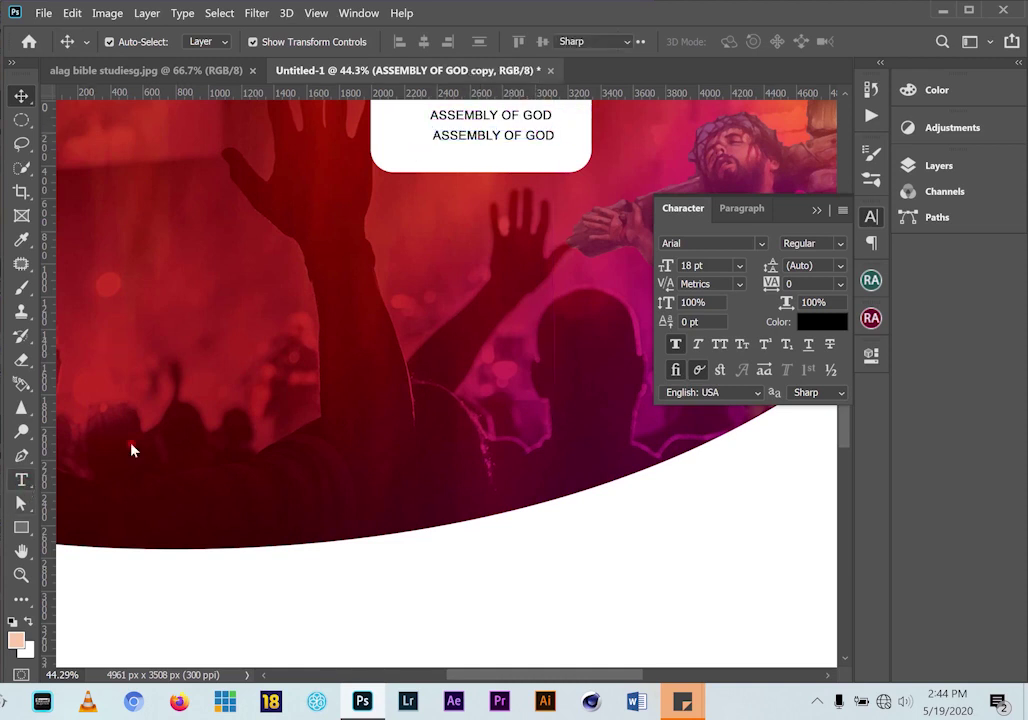
pyautogui.moveTo(550, 134); pyautogui.dragTo(490, 140)
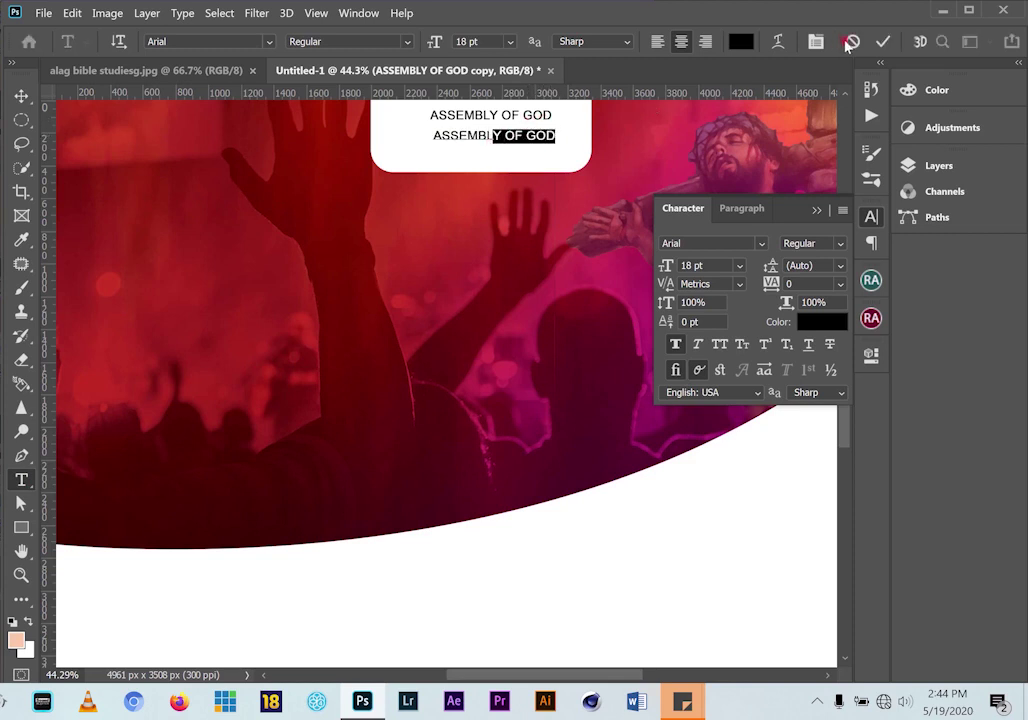
pyautogui.click(849, 43)
pyautogui.moveTo(552, 115); pyautogui.dragTo(355, 120)
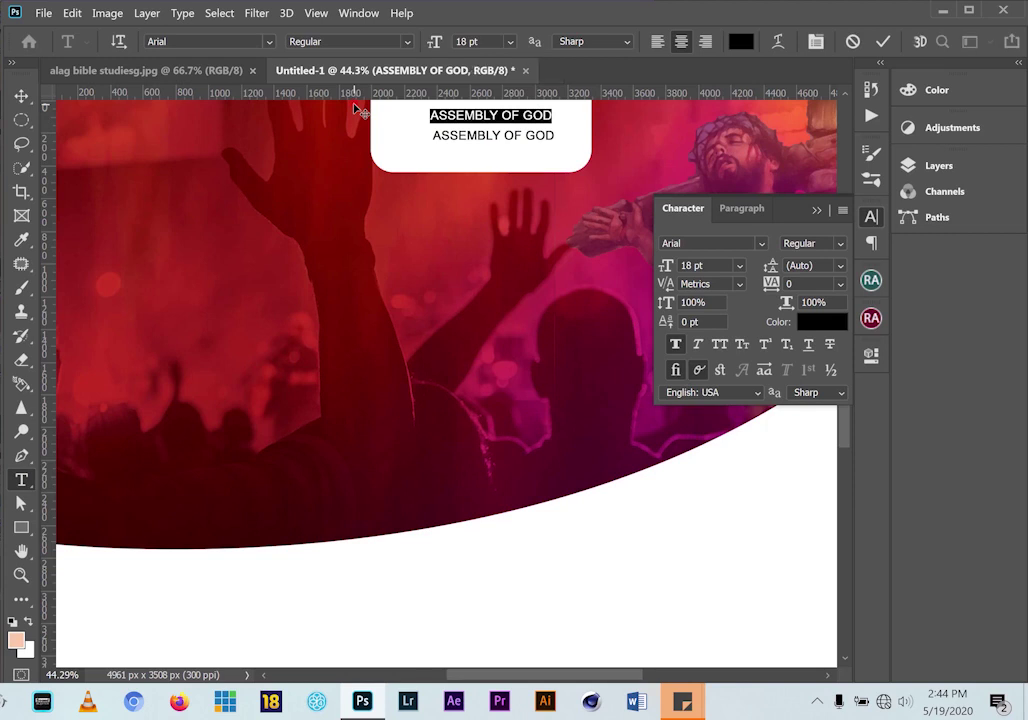
pyautogui.write('ABUNE')
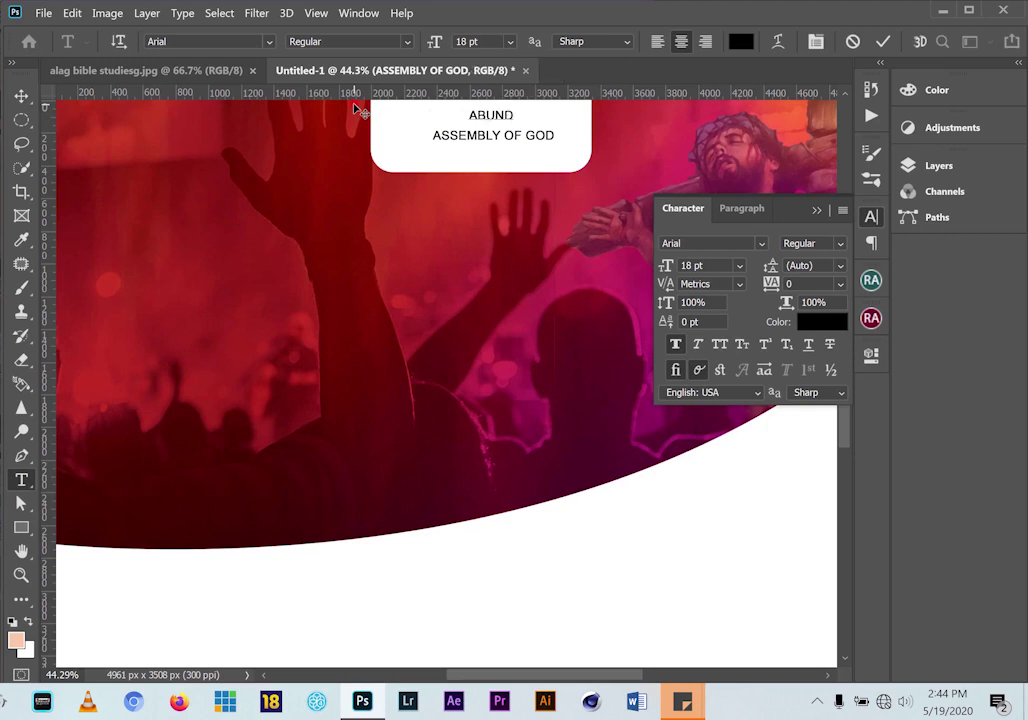
pyautogui.write('ANT LIE')
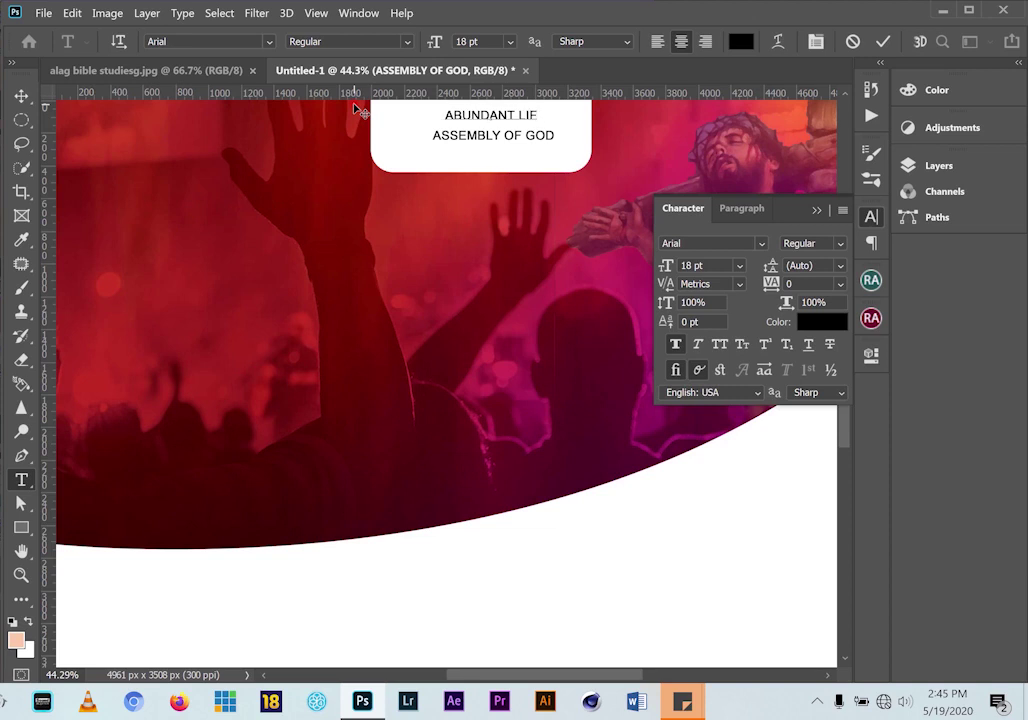
pyautogui.press('BackSpace')
pyautogui.write('FE')
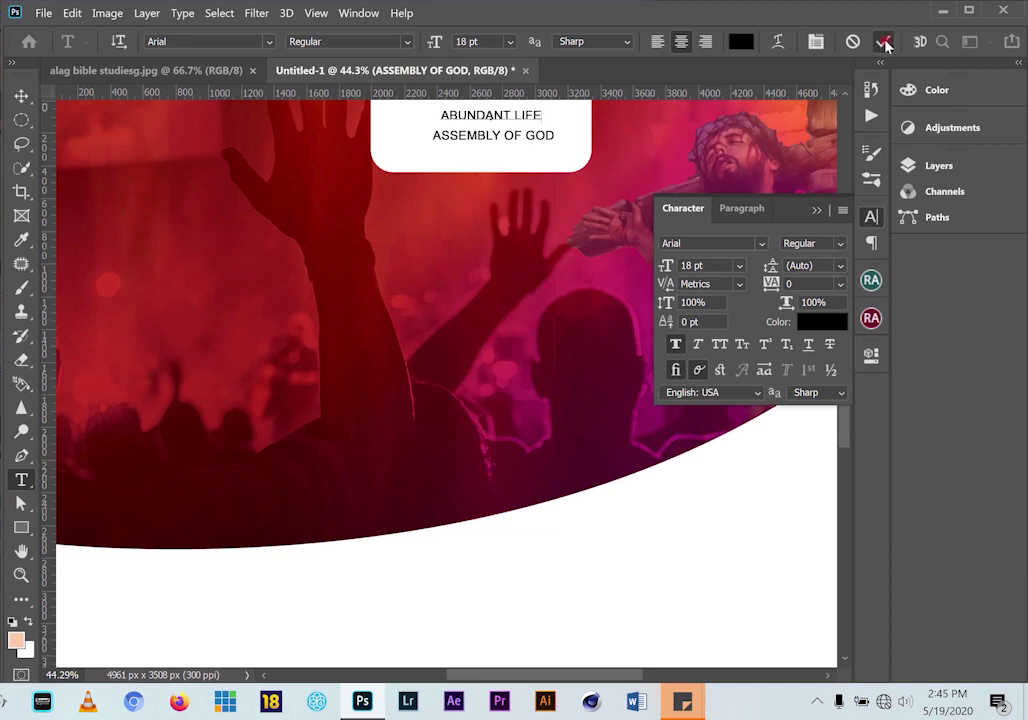
pyautogui.click(21, 95)
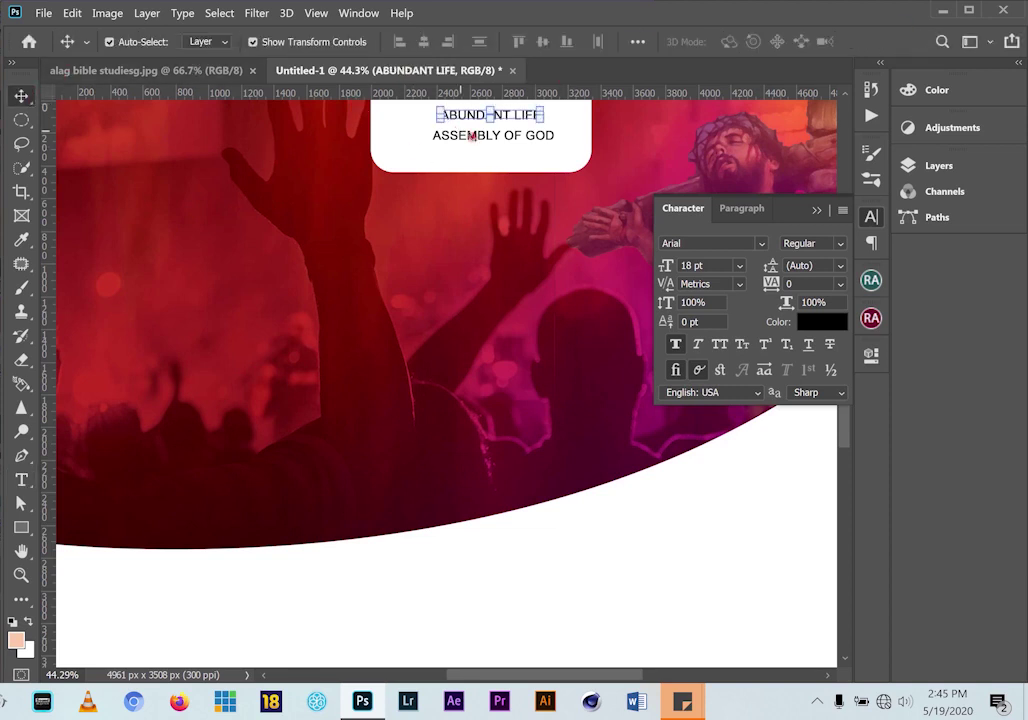
# Enlarge the lower ASSEMBLY OF GOD line to 21.4 pt
pyautogui.click(532, 137)
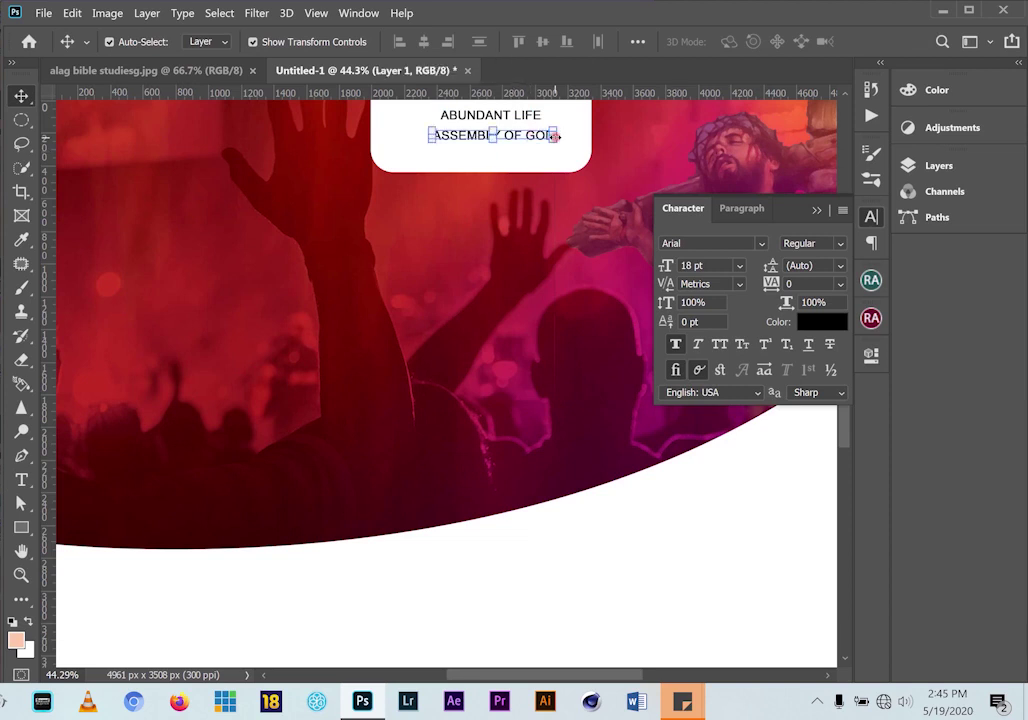
pyautogui.keyDown('alt'); pyautogui.click(554, 133); pyautogui.keyUp('alt')
pyautogui.moveTo(556, 131); pyautogui.dragTo(580, 123)
pyautogui.click(916, 41)
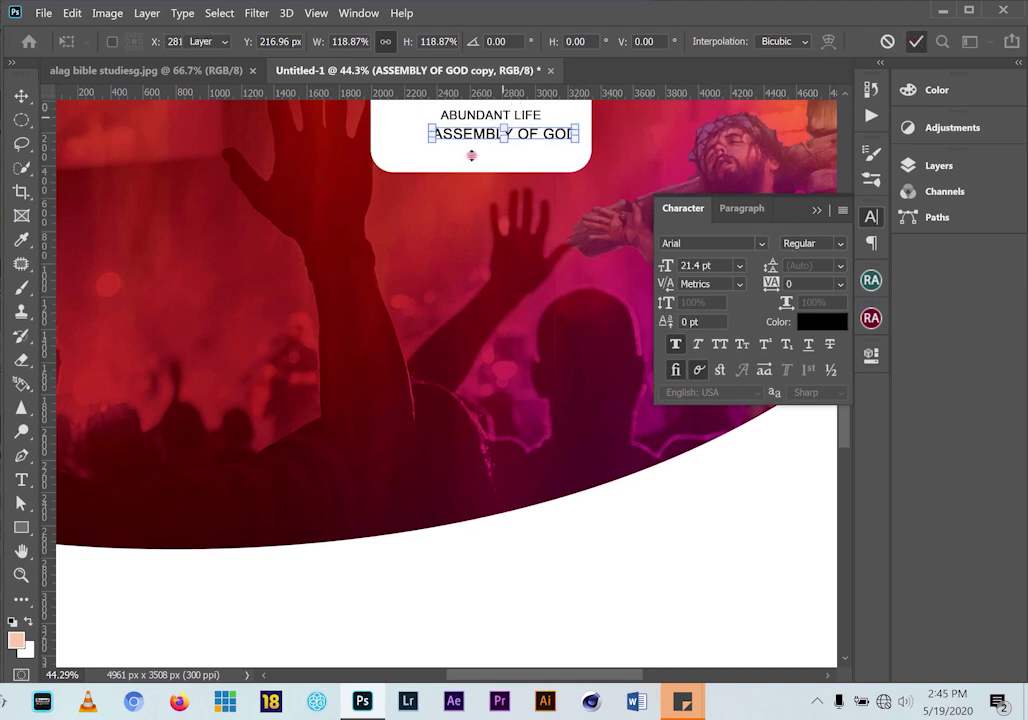
pyautogui.click(164, 74)
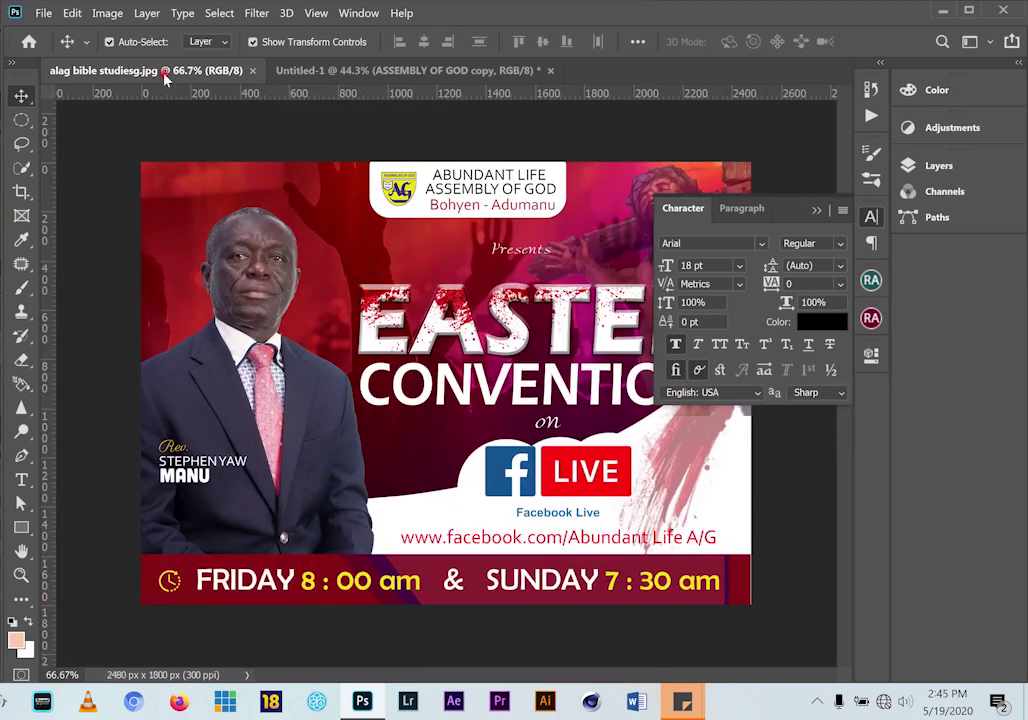
pyautogui.click(335, 79)
pyautogui.click(21, 480)
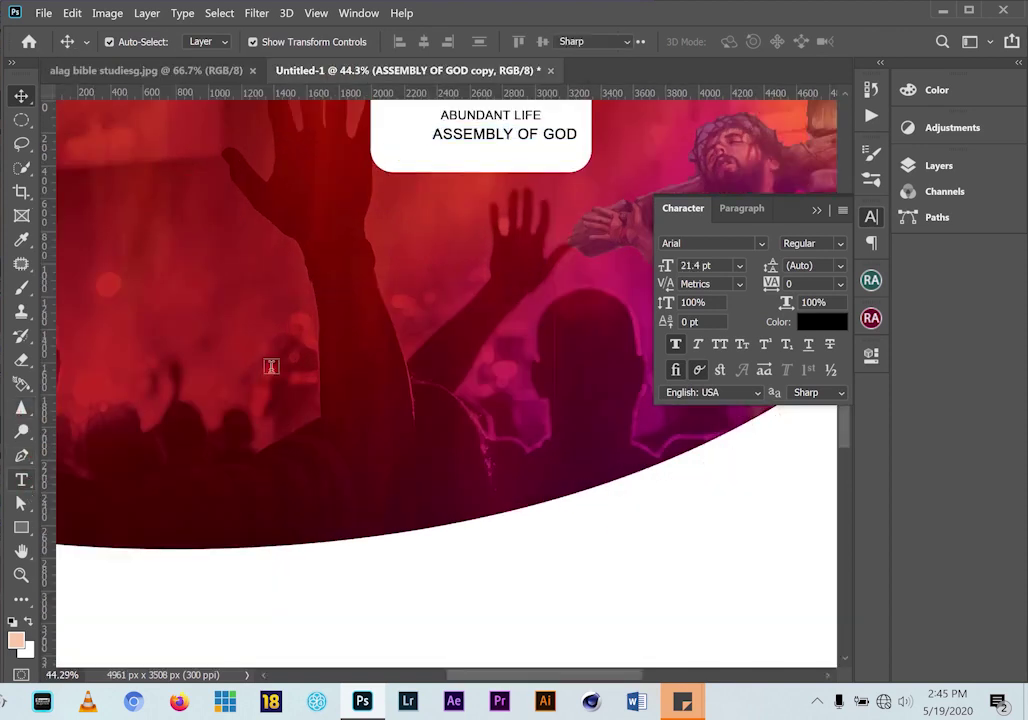
# Add a 'Bohyen - Adumanu' text line and move it just beneath ASSEMBLY OF GOD
pyautogui.click(476, 207)
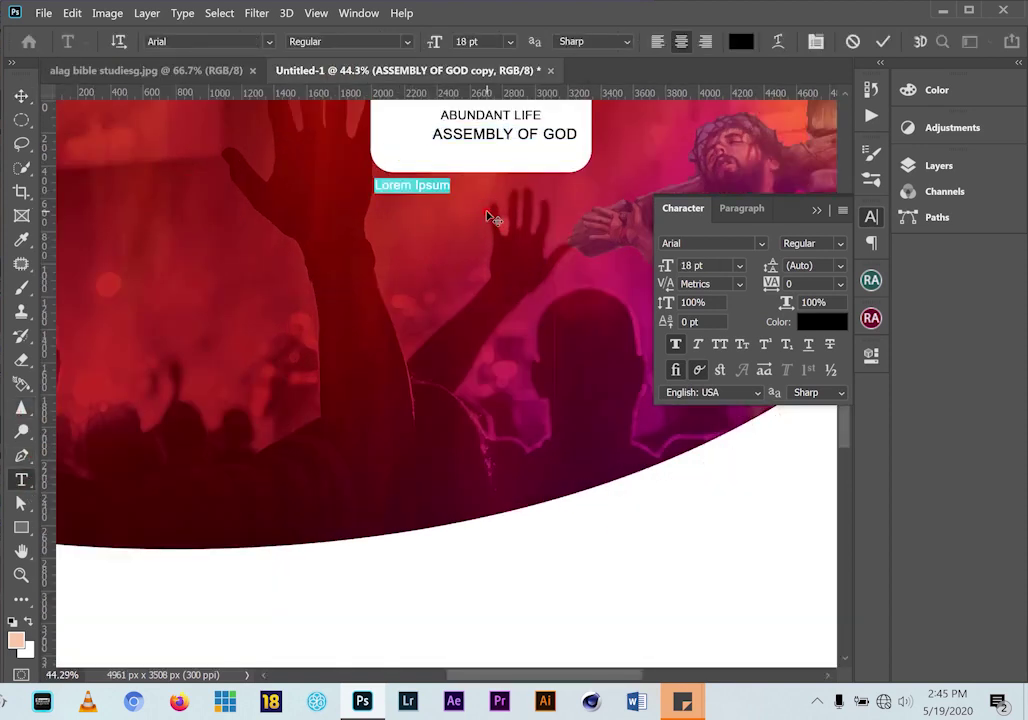
pyautogui.press('BackSpace')
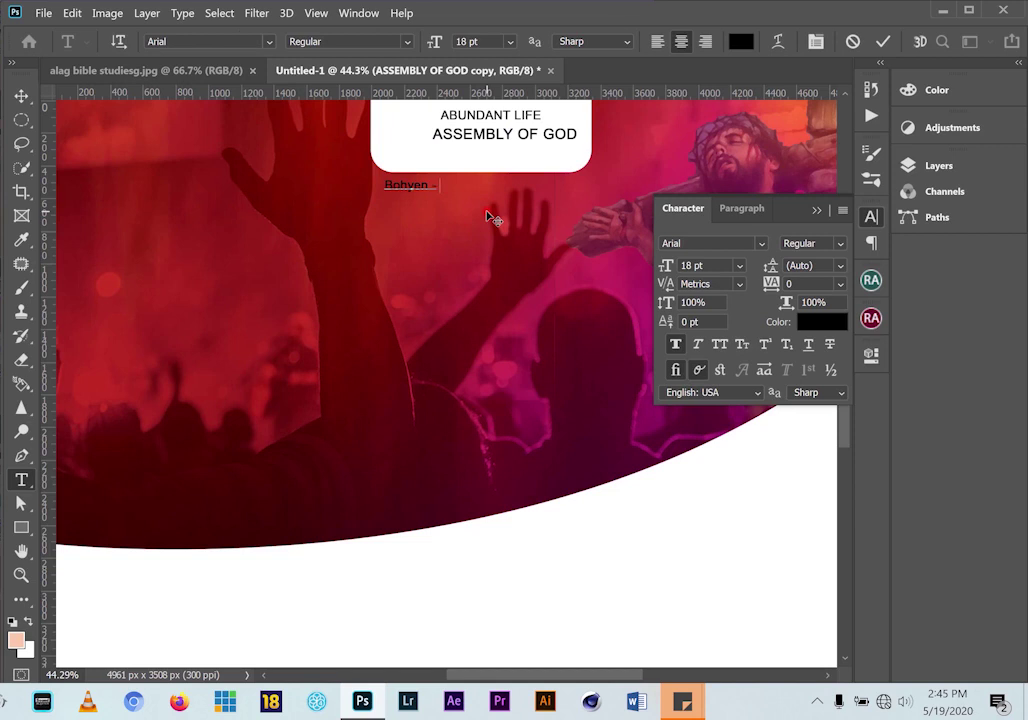
pyautogui.write('Bohyen - Adumasnu')
pyautogui.click(21, 95)
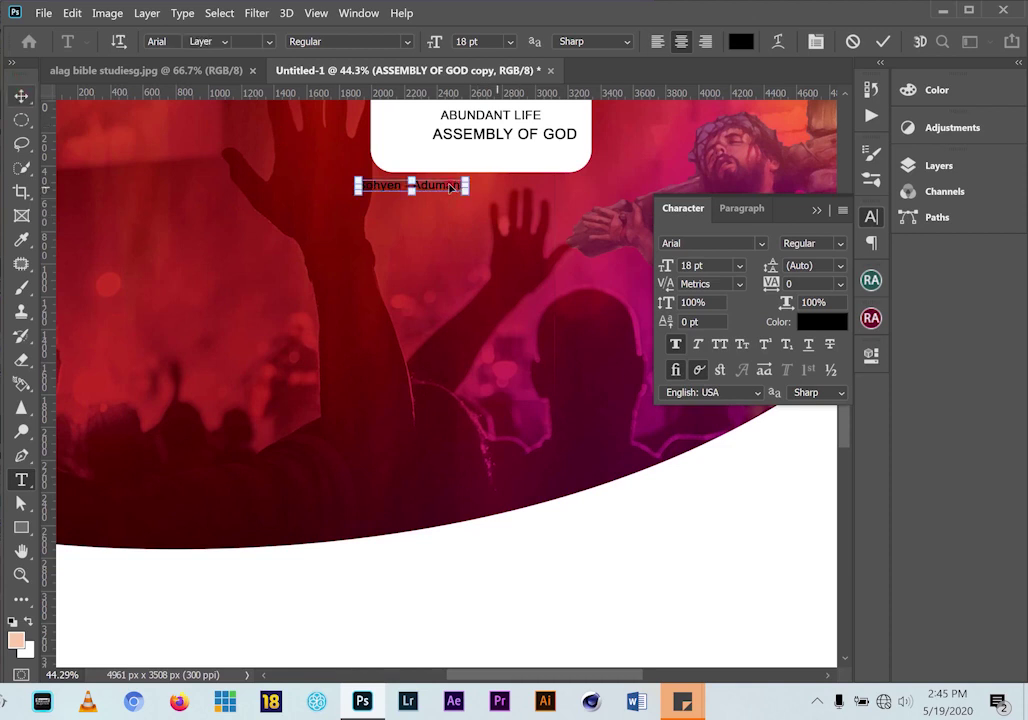
pyautogui.moveTo(454, 184); pyautogui.dragTo(532, 150)
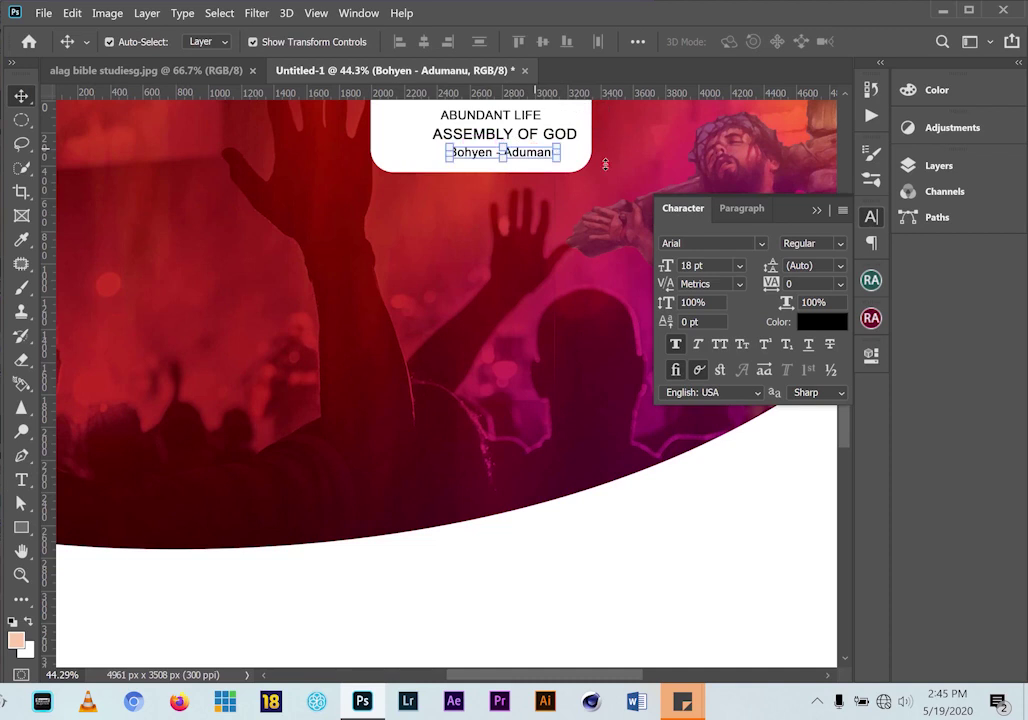
pyautogui.hotkey('shift', 'Up')
pyautogui.hotkey('shift', 'Up')
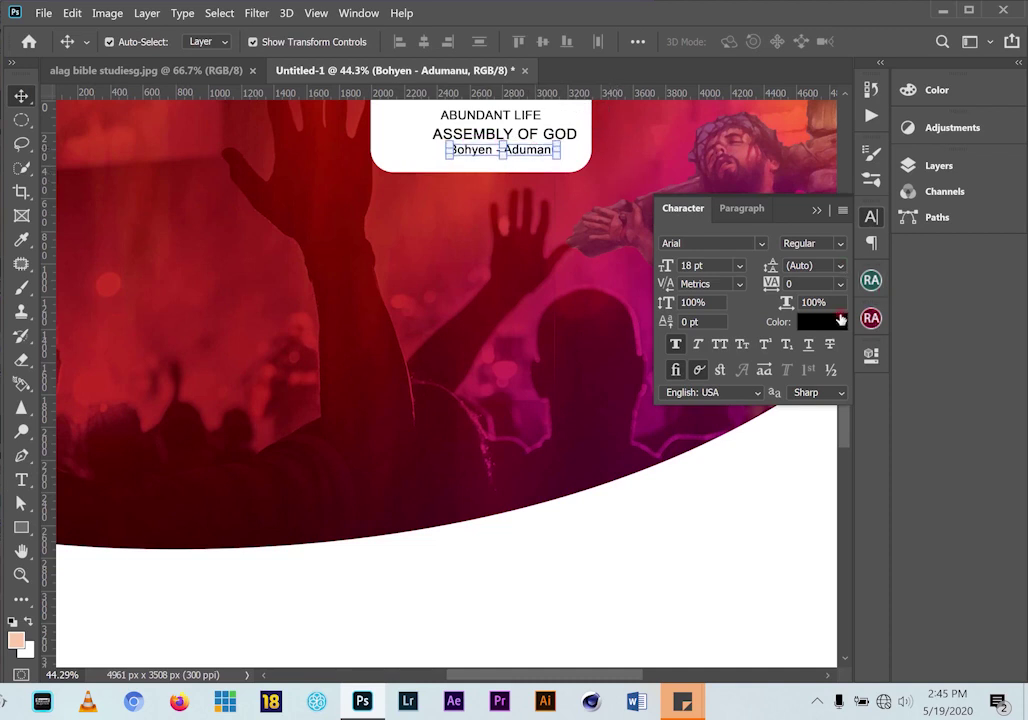
# Colour the Bohyen - Adumanu text dark red (#861212)
pyautogui.click(822, 321)
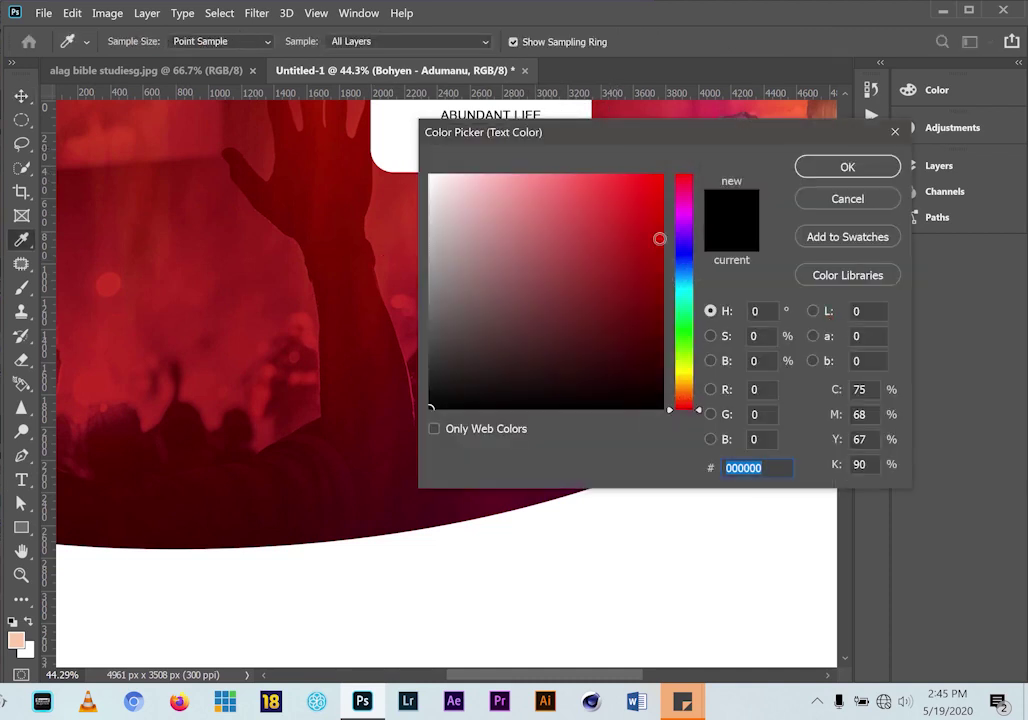
pyautogui.click(631, 287)
pyautogui.click(858, 167)
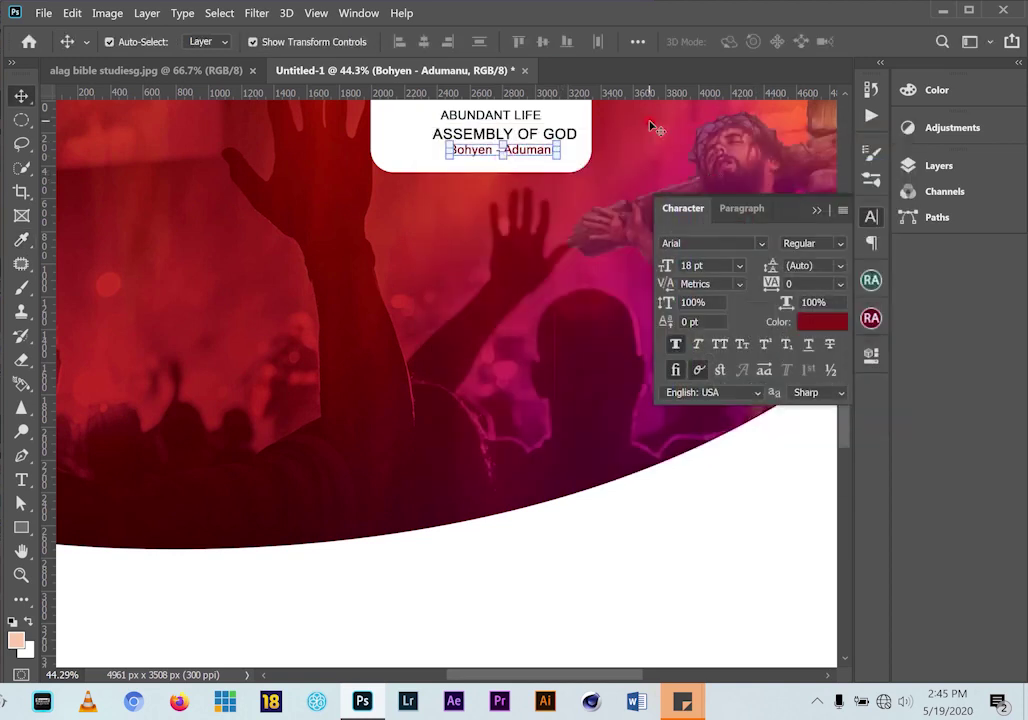
# Select the three logo text lines and centre-align them with each other
pyautogui.click(819, 213)
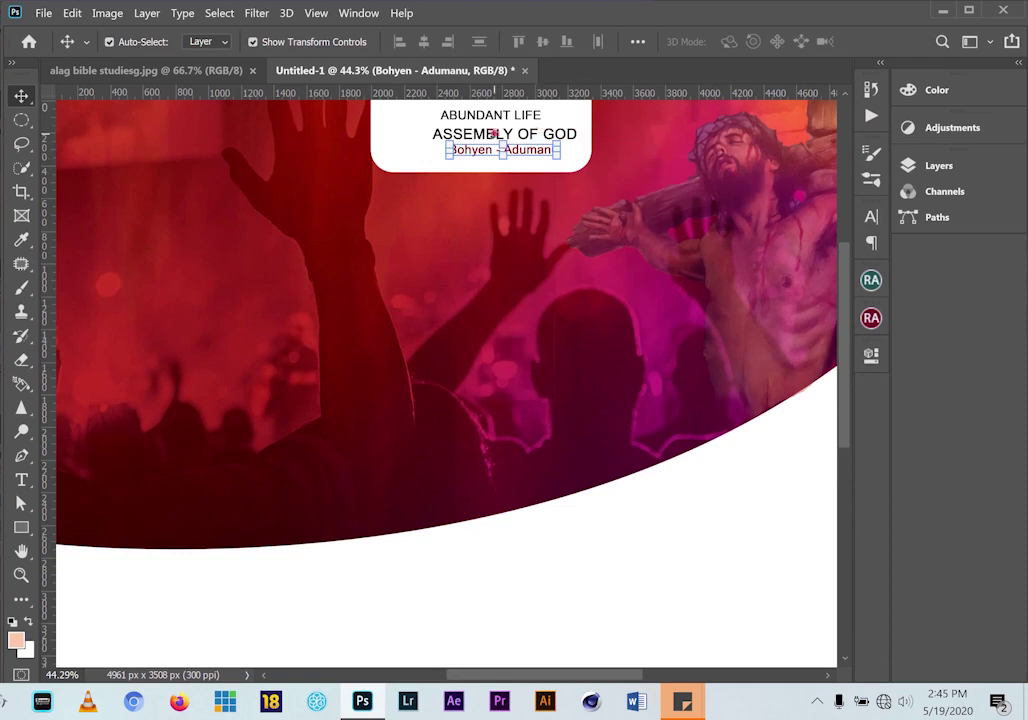
pyautogui.rightClick(484, 131)
pyautogui.click(523, 141)
pyautogui.rightClick(478, 117)
pyautogui.click(535, 124)
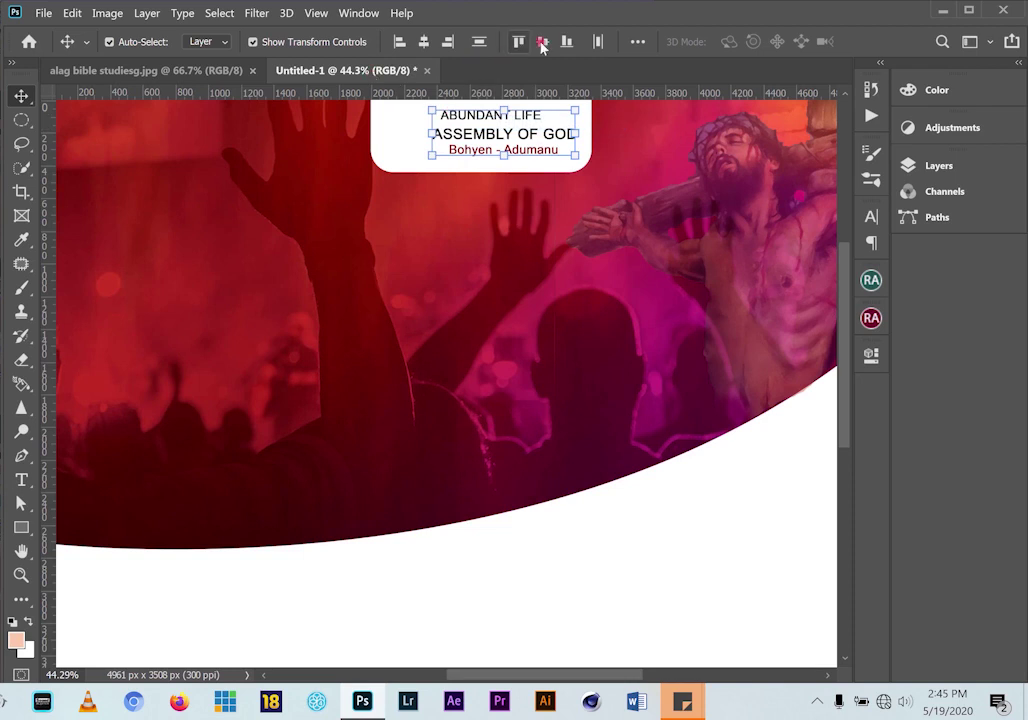
pyautogui.click(425, 43)
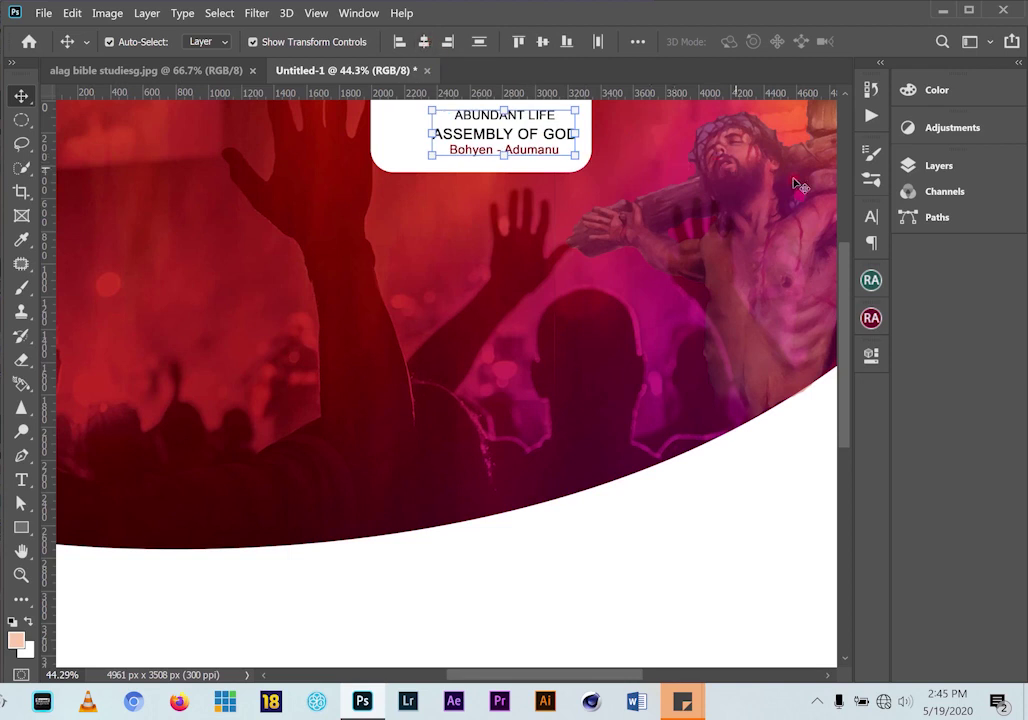
pyautogui.click(463, 177)
pyautogui.scroll(-1, 423, 133)
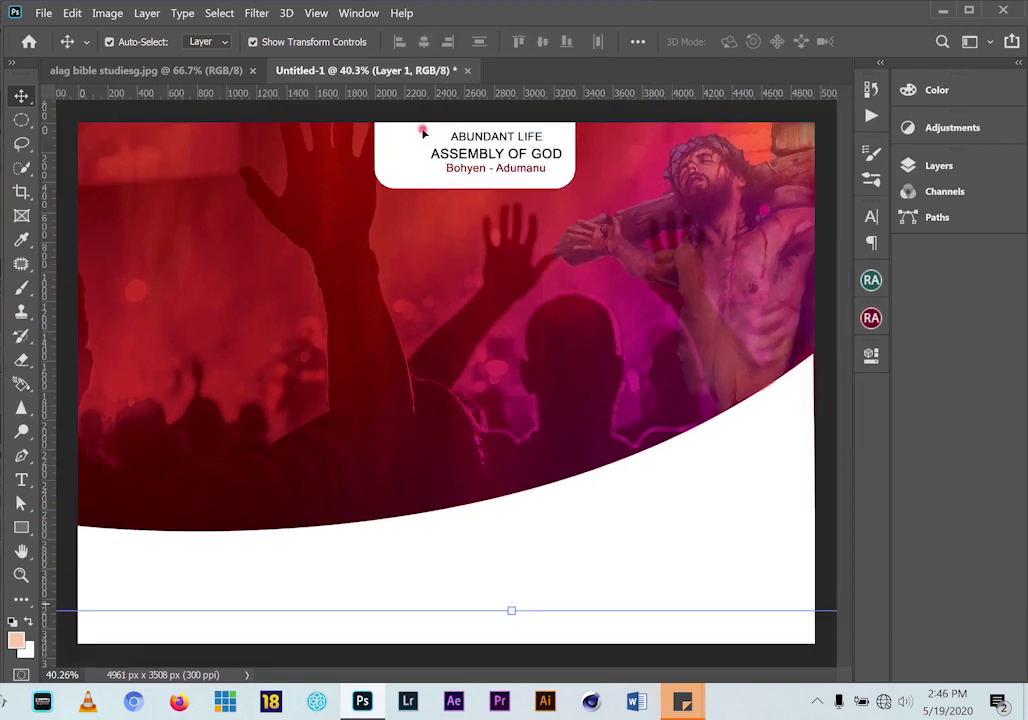
pyautogui.click(394, 141)
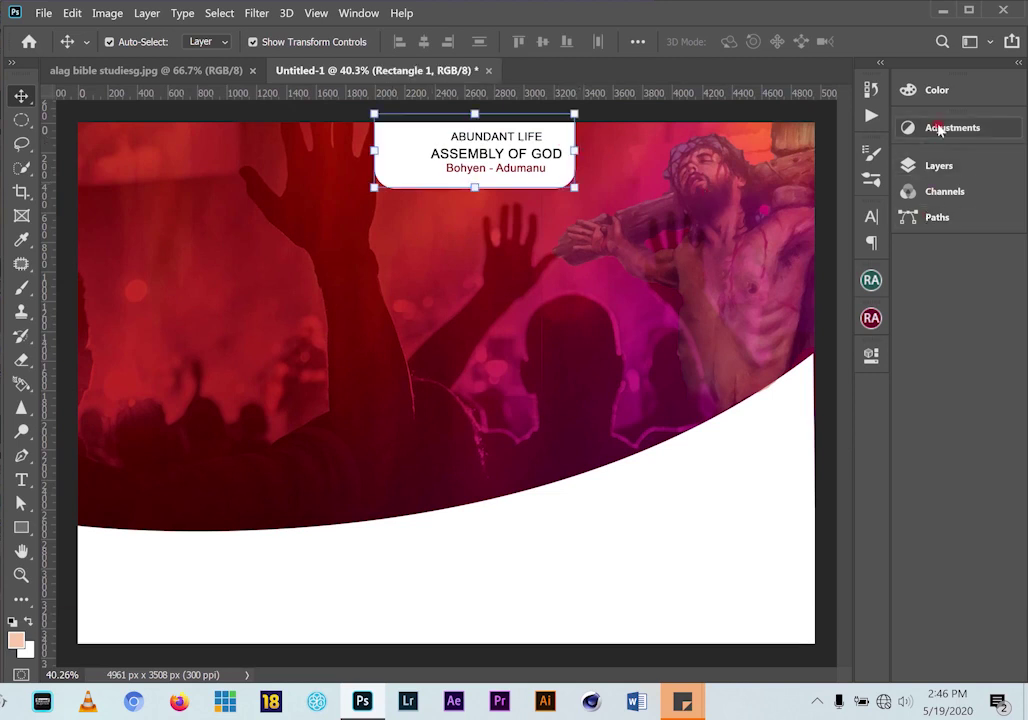
# Lock the white logo box layer and the background layer against edits
pyautogui.click(938, 165)
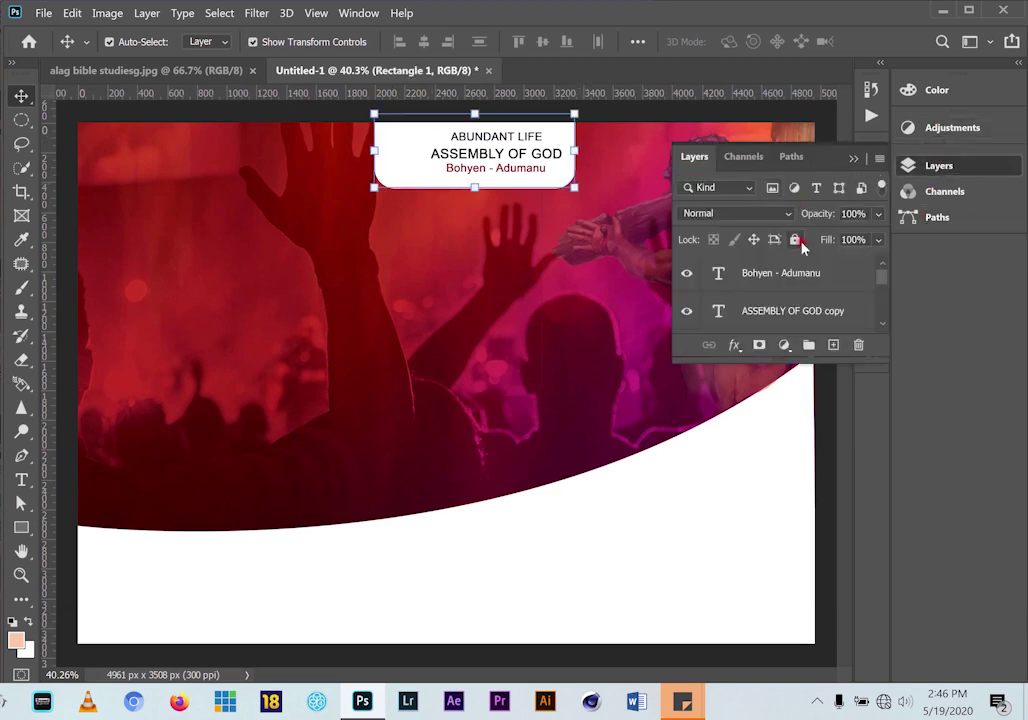
pyautogui.click(796, 240)
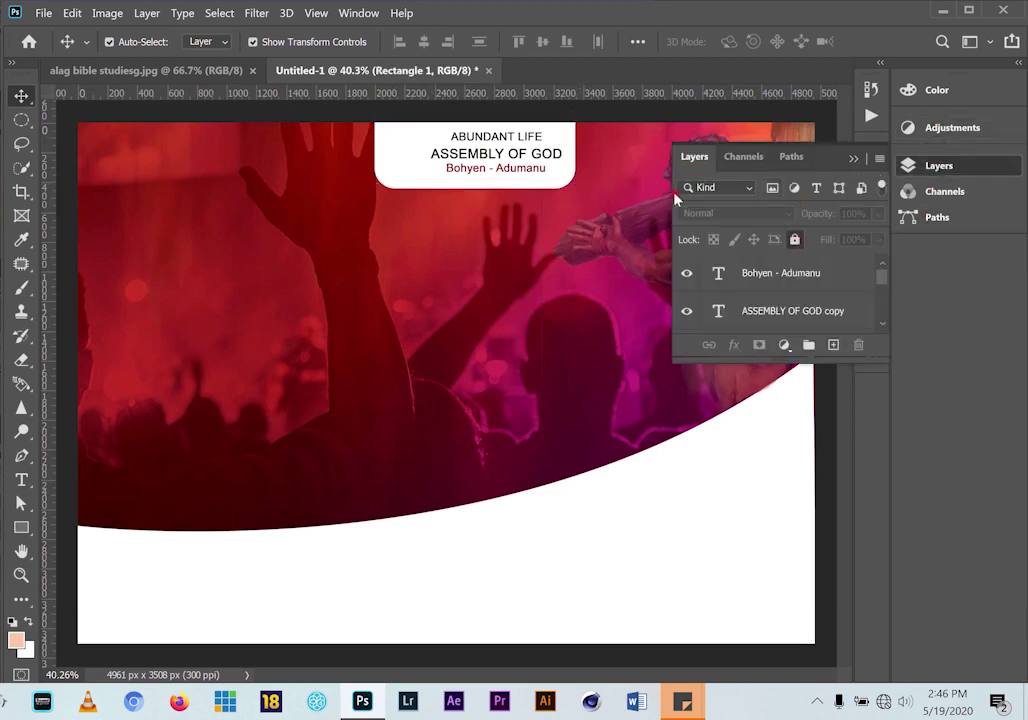
pyautogui.click(607, 131)
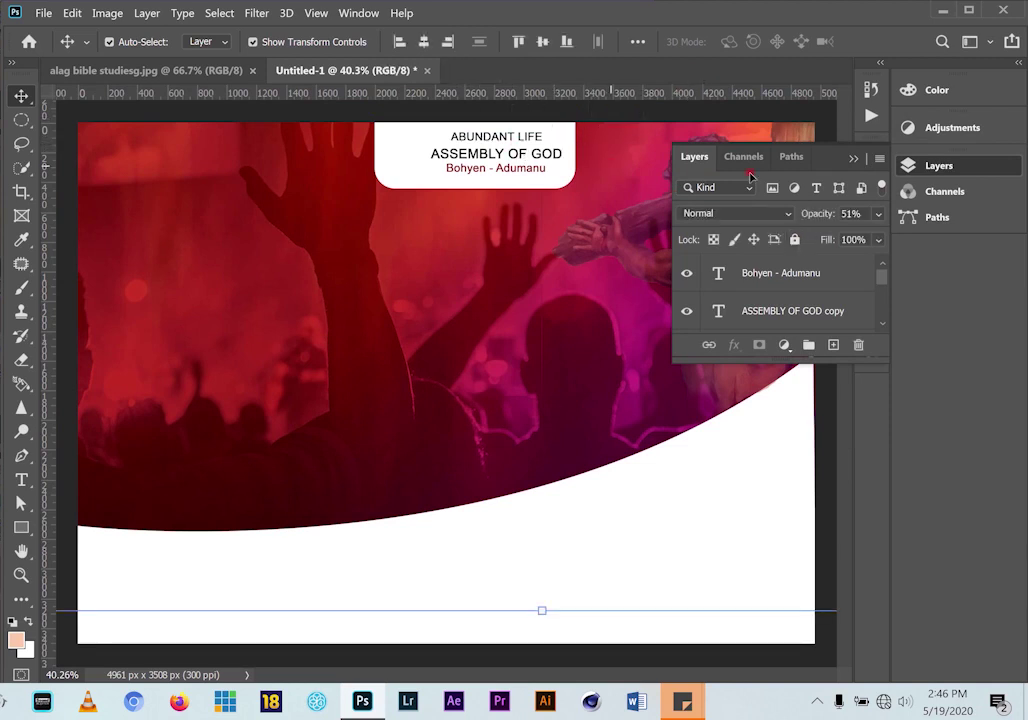
pyautogui.click(920, 168)
pyautogui.click(920, 168)
pyautogui.click(796, 240)
# Enlarge the three logo text lines together to 105.58% and nudge them slightly right
pyautogui.moveTo(597, 140); pyautogui.dragTo(422, 176)
pyautogui.hotkey('ctrl', 't')
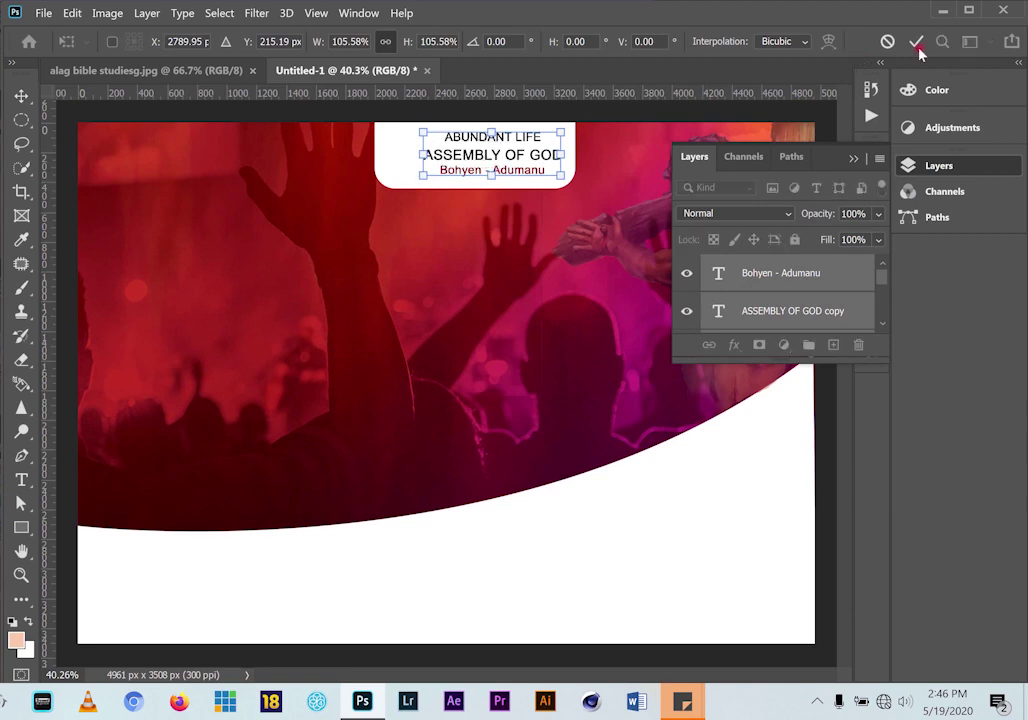
pyautogui.click(917, 45)
pyautogui.hotkey('shift', 'Right')
pyautogui.hotkey('shift', 'Right')
pyautogui.hotkey('shift', 'Right')
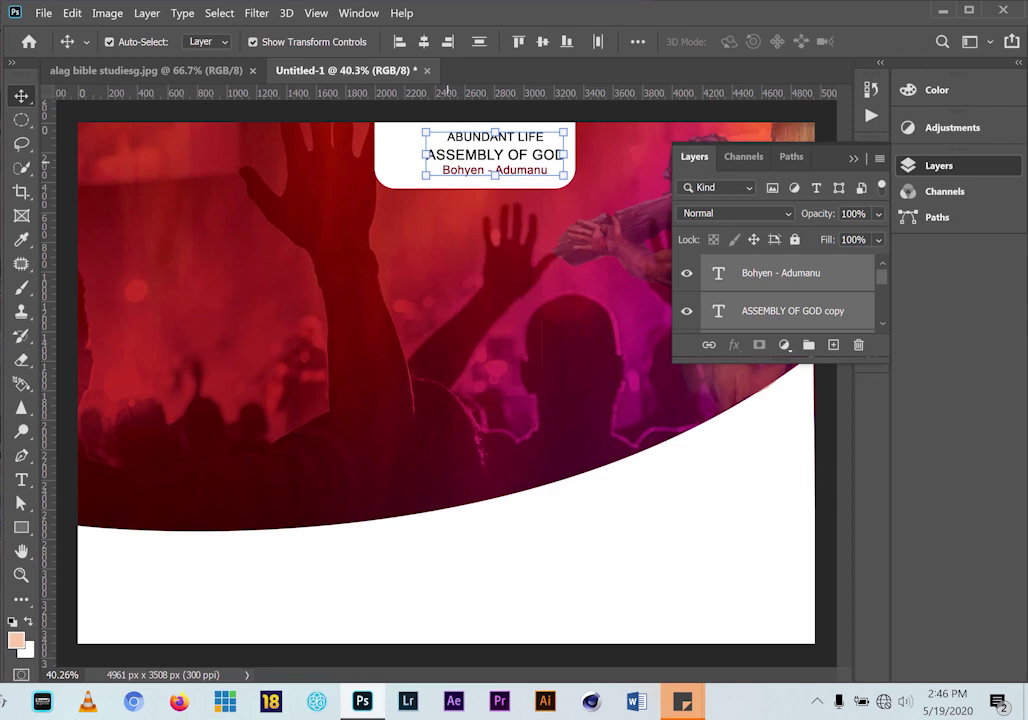
pyautogui.hotkey('alt', 'Tab')
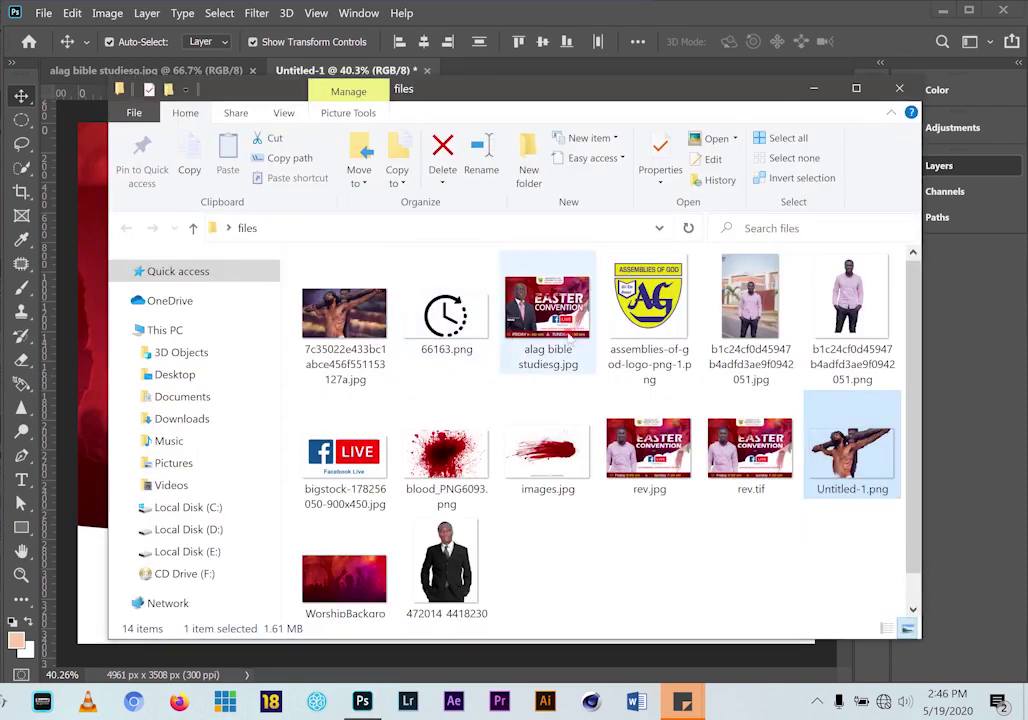
# Drag assemblies-of-god-logo-png-1.png from File Explorer onto the Untitled-1 flyer canvas
pyautogui.moveTo(660, 305); pyautogui.dragTo(546, 62)
pyautogui.moveTo(442, 265); pyautogui.dragTo(462, 276)
# Shrink the placed logo and convert its layer to a Smart Object
pyautogui.hotkey('ctrl', 't')
pyautogui.moveTo(501, 238); pyautogui.dragTo(492, 249)
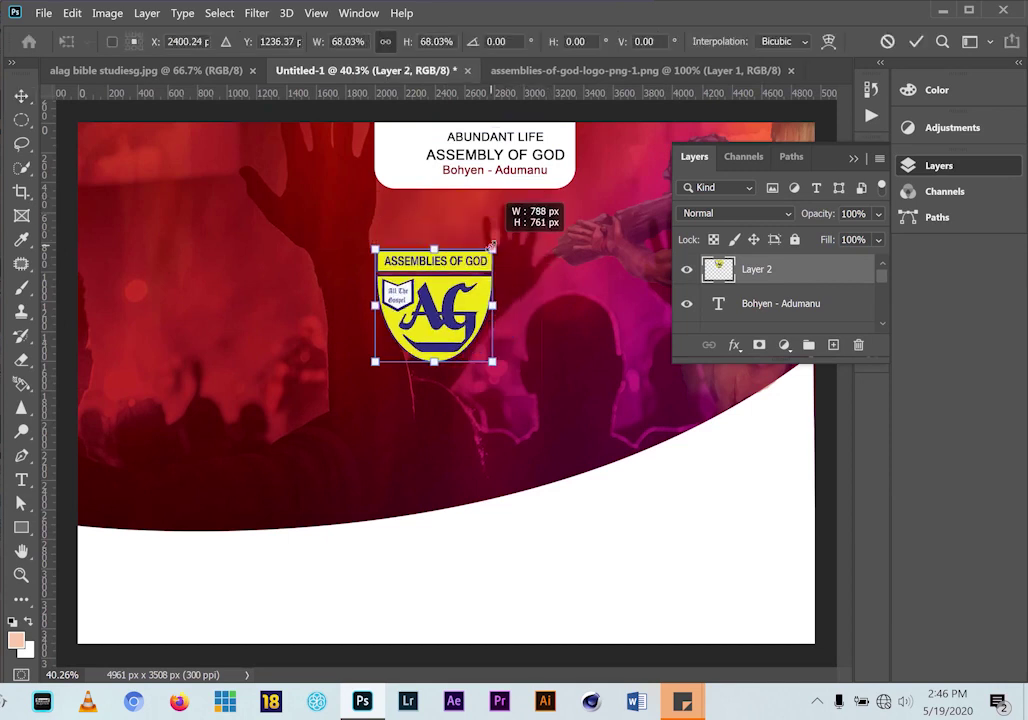
pyautogui.click(757, 272)
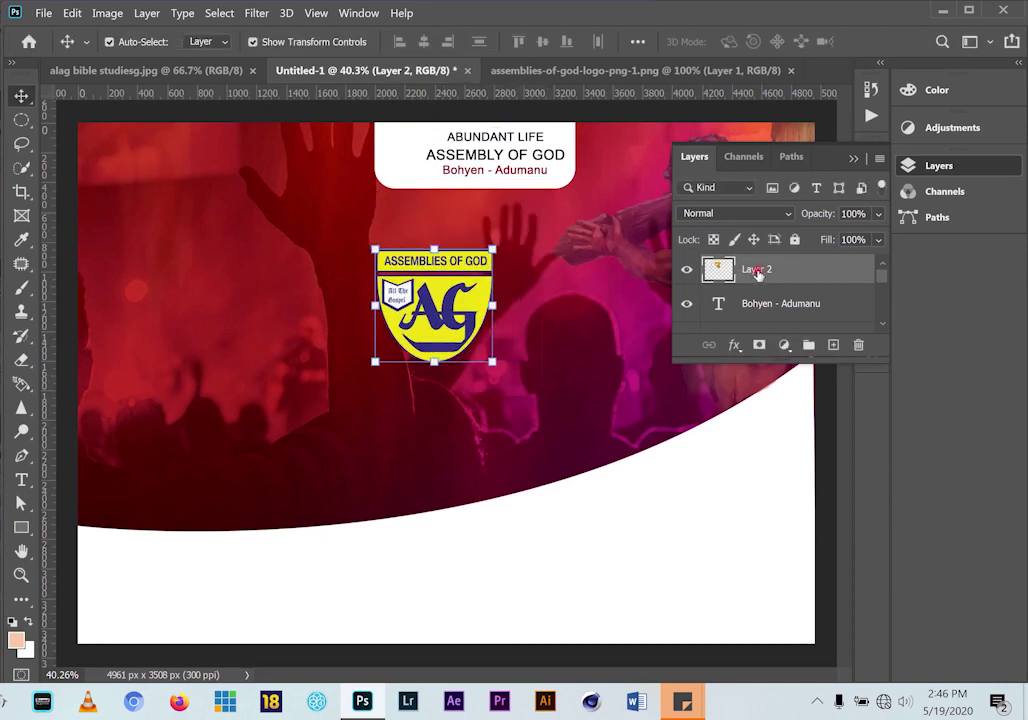
pyautogui.rightClick(757, 272)
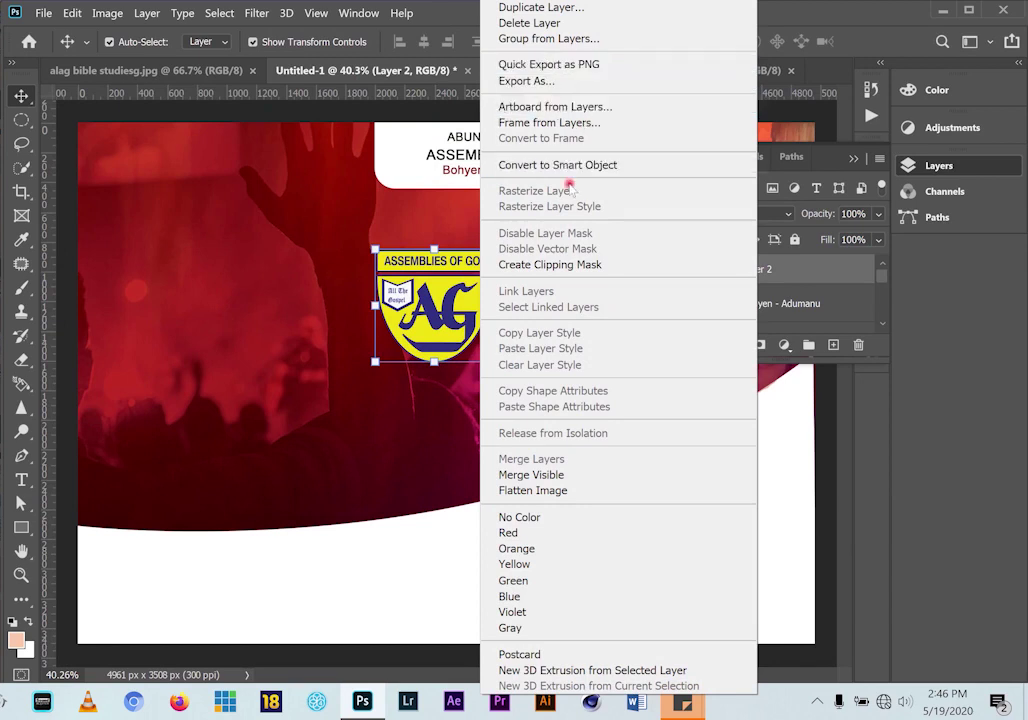
pyautogui.click(565, 165)
# Scale the logo smart object to 36.24% and position it at the white tab's left
pyautogui.moveTo(497, 243); pyautogui.dragTo(413, 154)
pyautogui.click(884, 41)
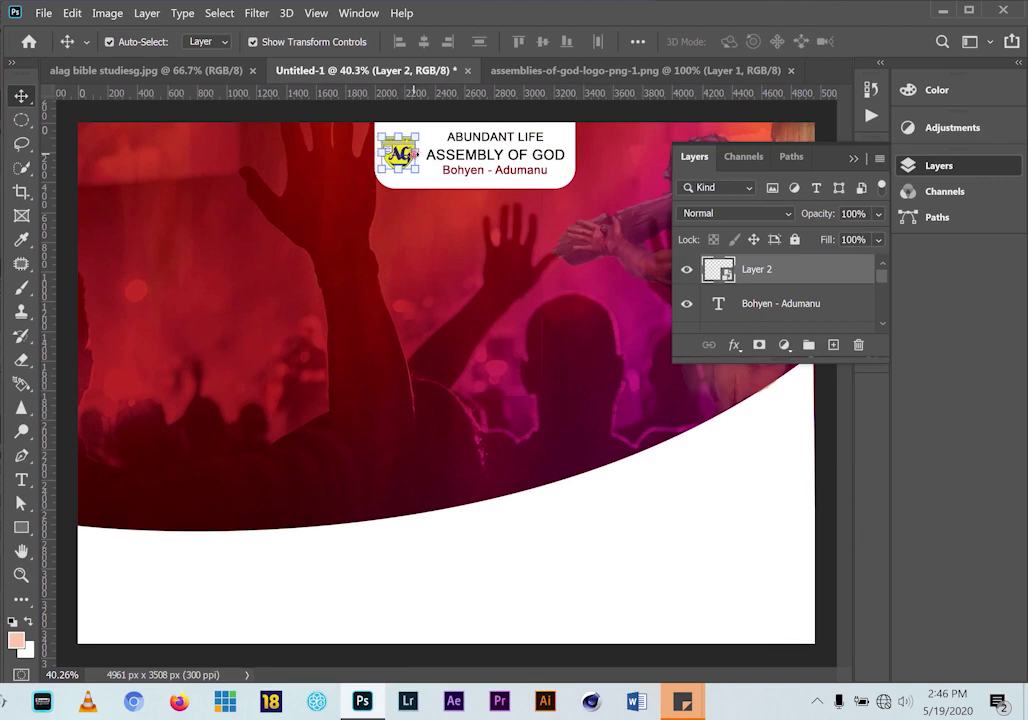
pyautogui.scroll(4, 410, 150)
pyautogui.moveTo(421, 180); pyautogui.dragTo(428, 186)
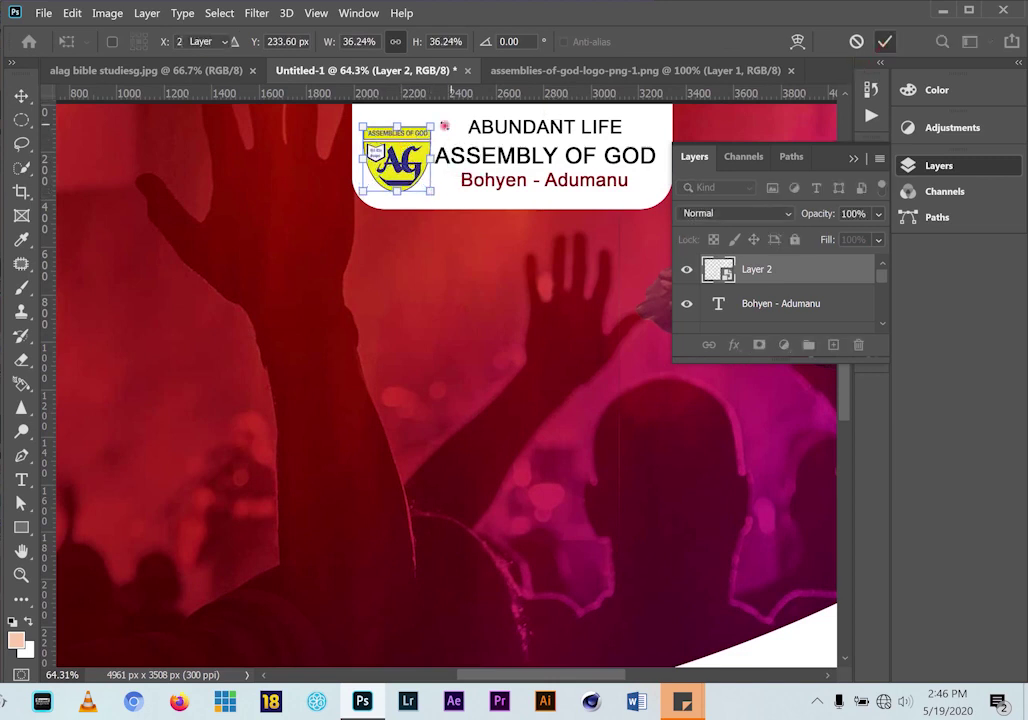
pyautogui.press('Return')
pyautogui.moveTo(408, 138); pyautogui.dragTo(412, 134)
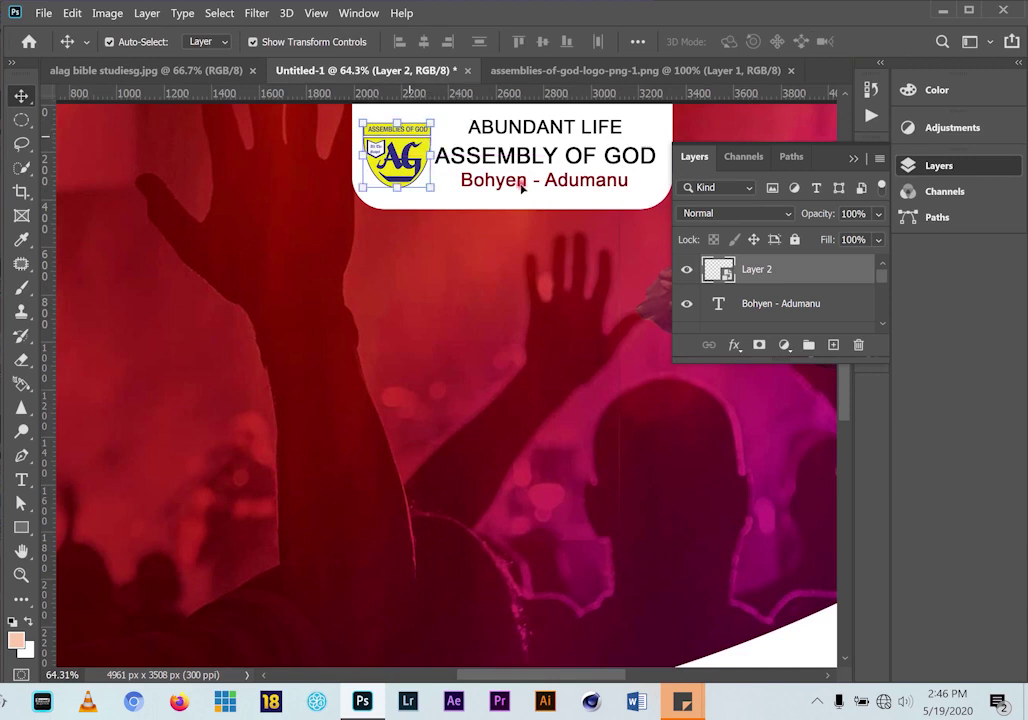
pyautogui.scroll(-3, 546, 225)
pyautogui.scroll(-1, 546, 222)
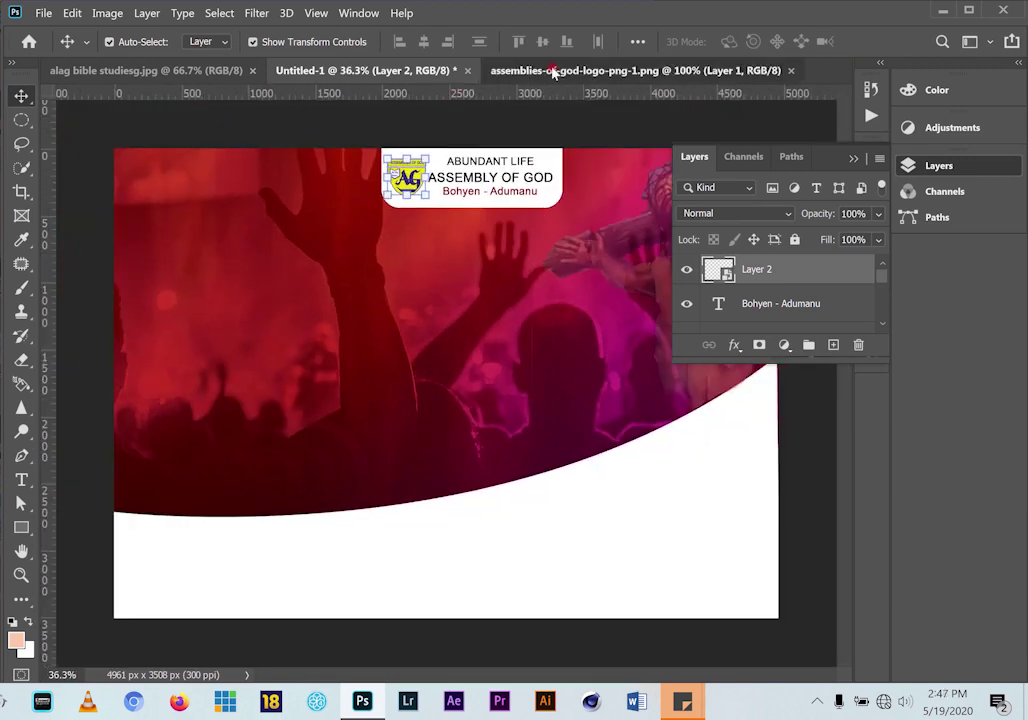
# Close the separate logo document and return to the flyer after checking the reference
pyautogui.click(551, 71)
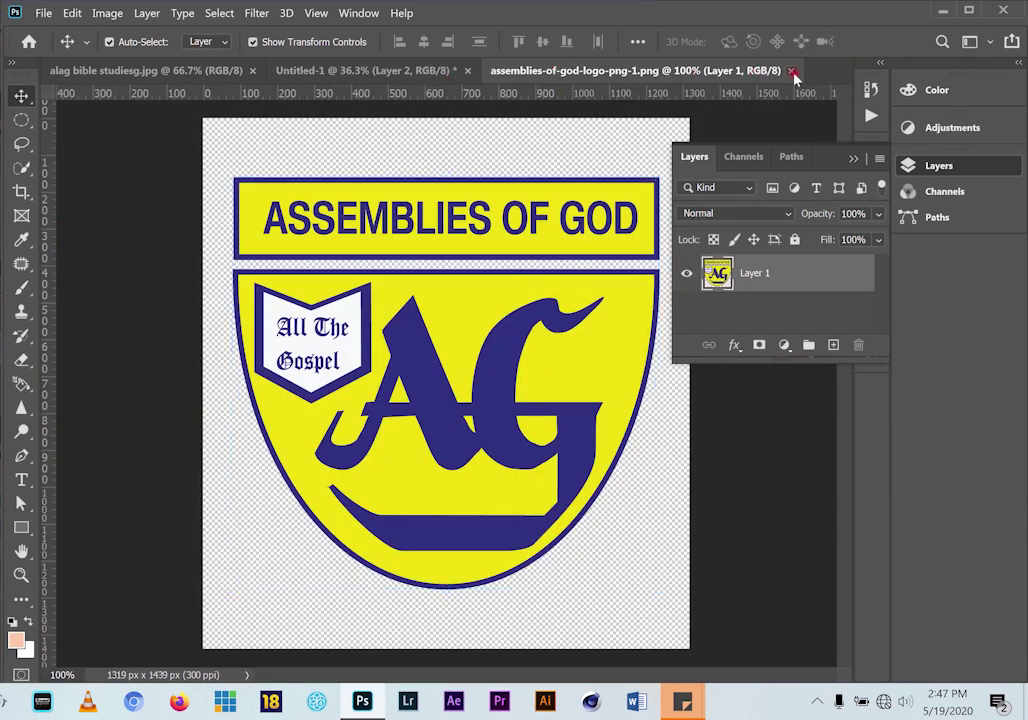
pyautogui.click(791, 71)
pyautogui.click(196, 70)
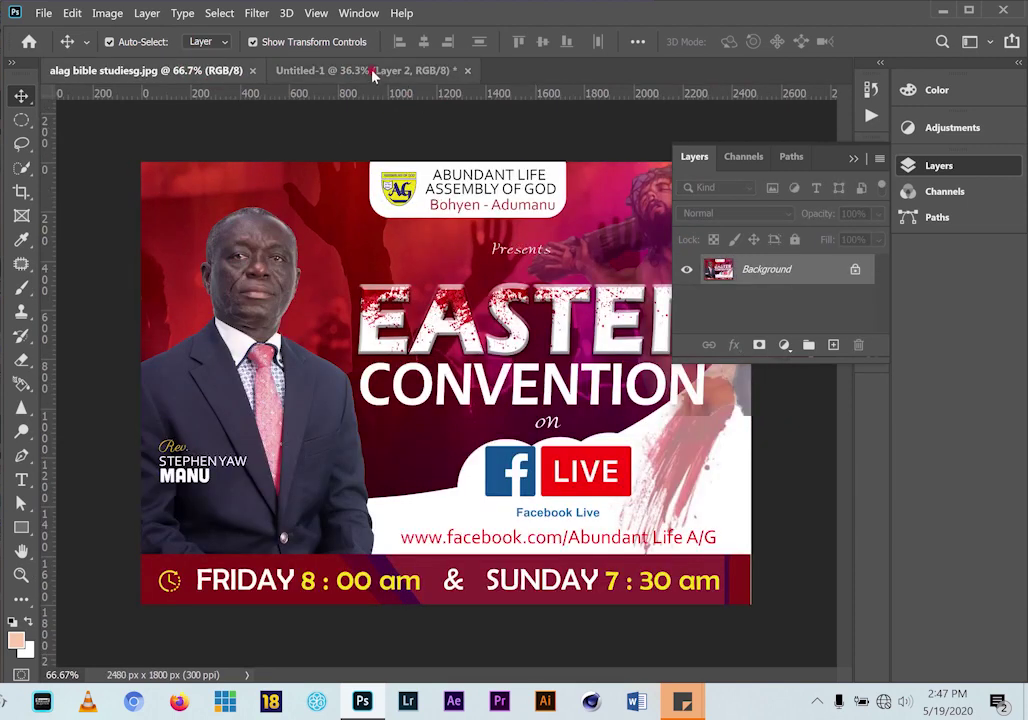
pyautogui.click(372, 71)
# Add a 'Presents' text line on the crowd image
pyautogui.click(21, 480)
pyautogui.click(396, 334)
pyautogui.press('BackSpace')
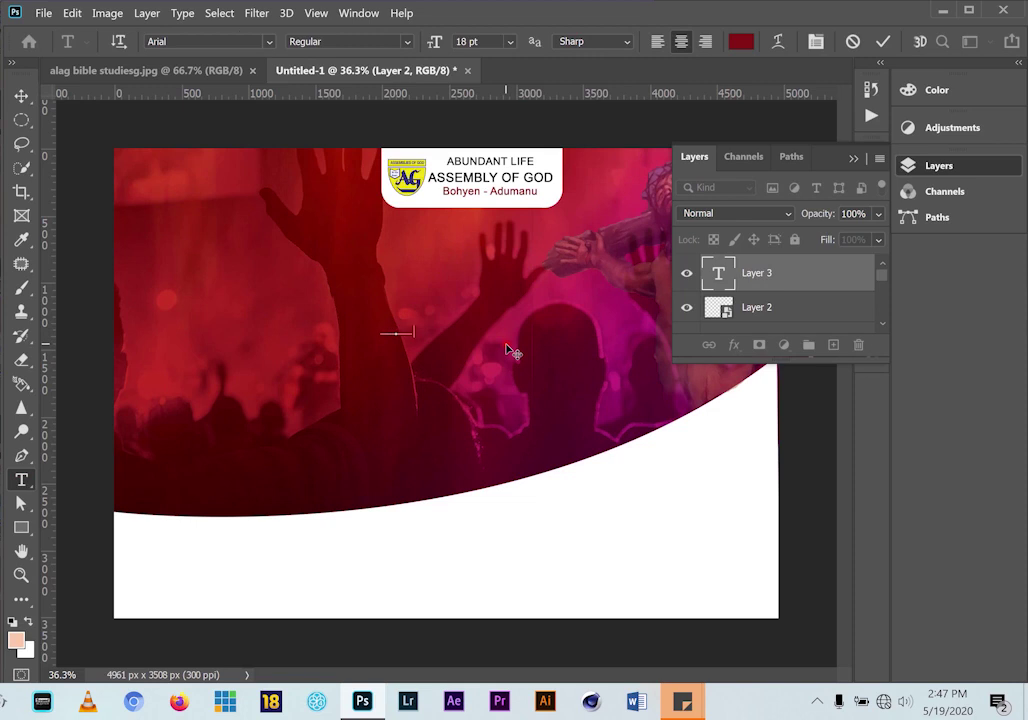
pyautogui.click(882, 42)
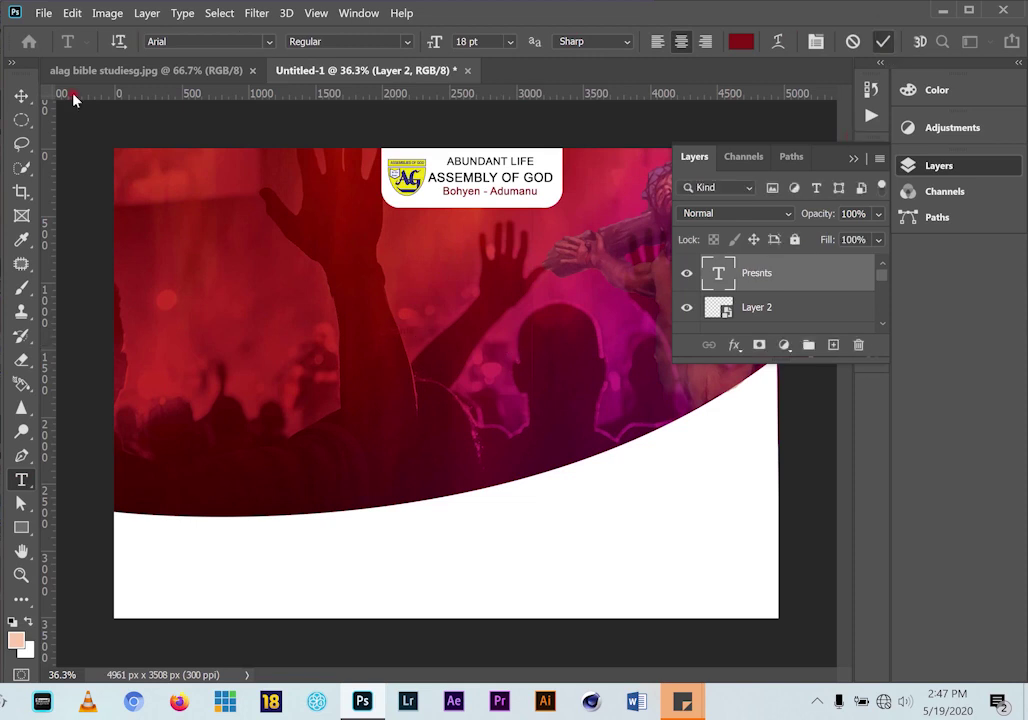
pyautogui.click(21, 96)
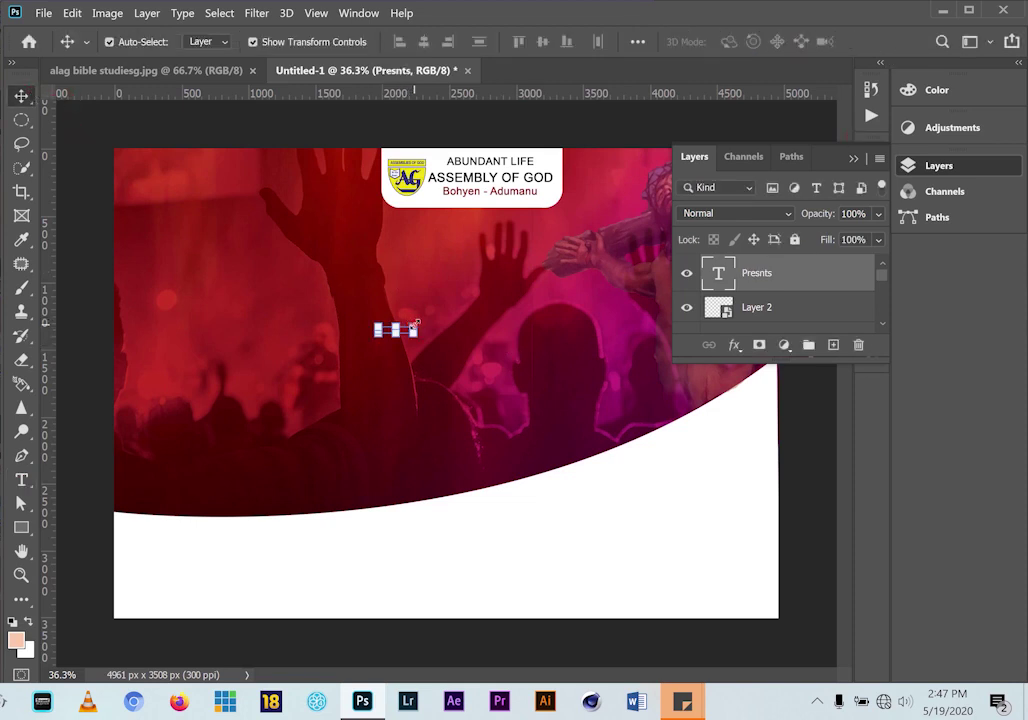
pyautogui.hotkey('ctrl', 't')
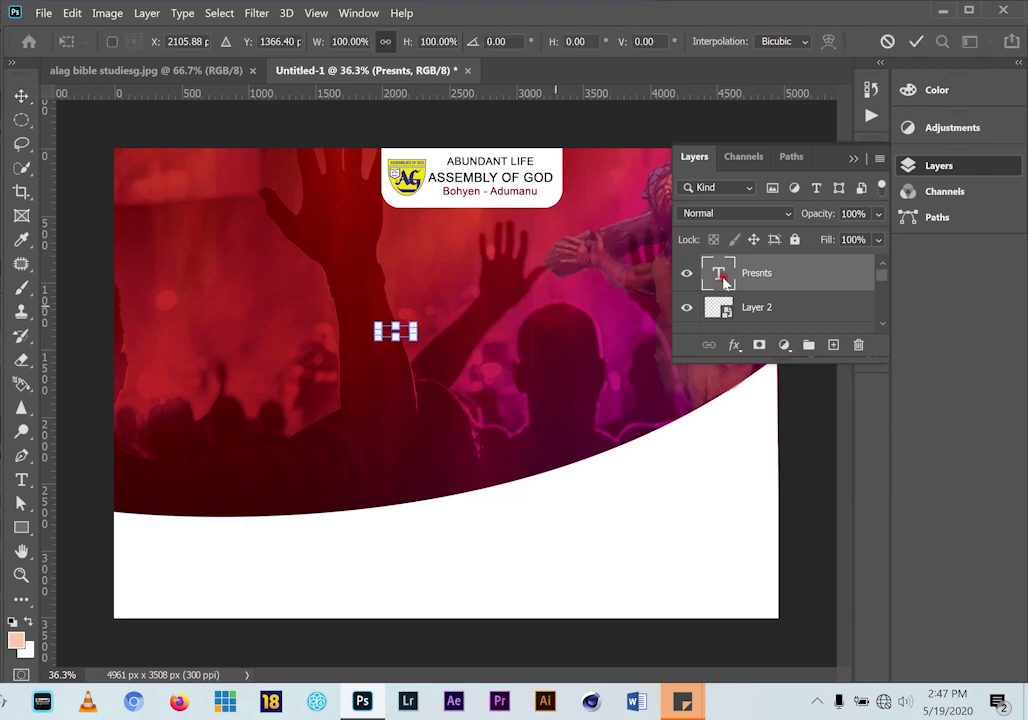
# Colour the Presents text white and move it up below the logo tab
pyautogui.click(852, 162)
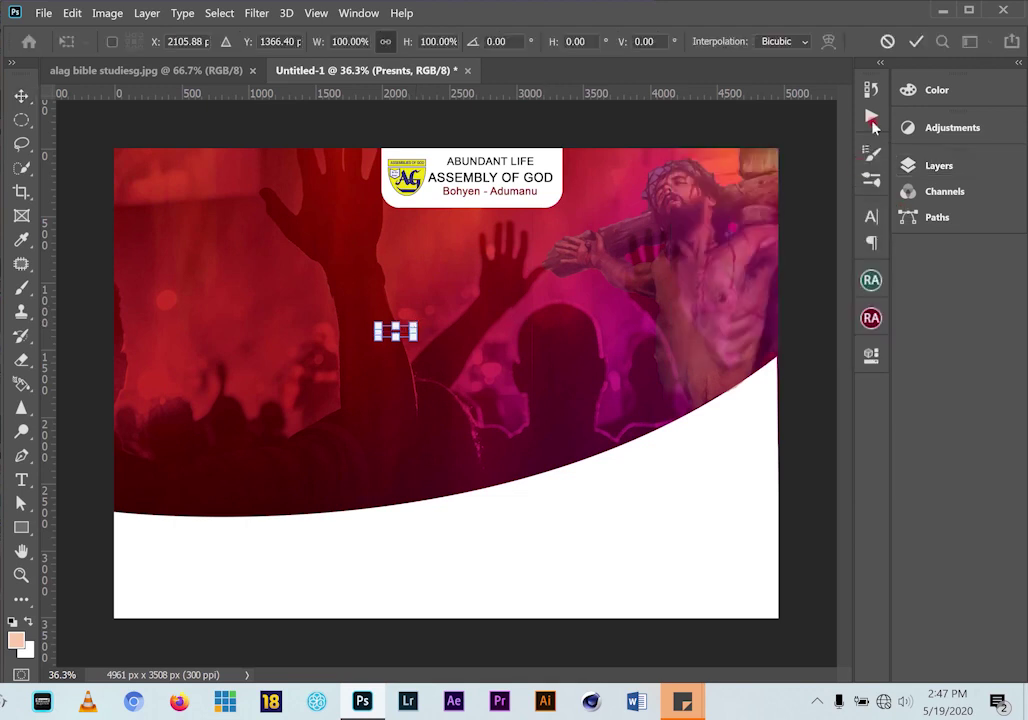
pyautogui.click(871, 216)
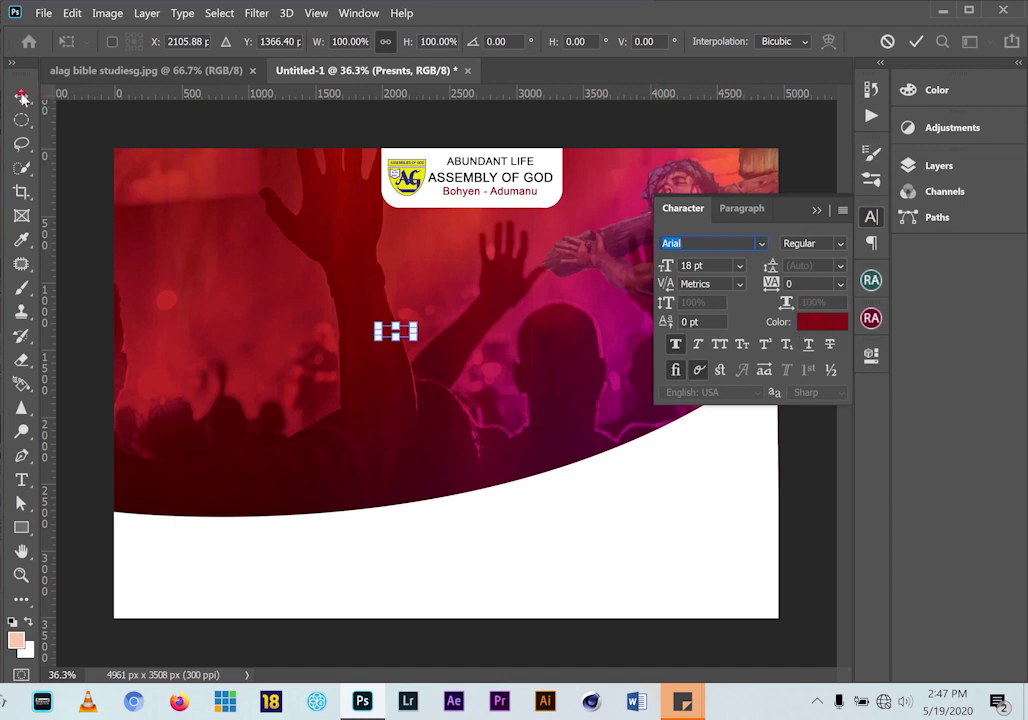
pyautogui.click(22, 96)
pyautogui.click(829, 325)
pyautogui.moveTo(598, 258); pyautogui.dragTo(417, 167)
pyautogui.click(846, 169)
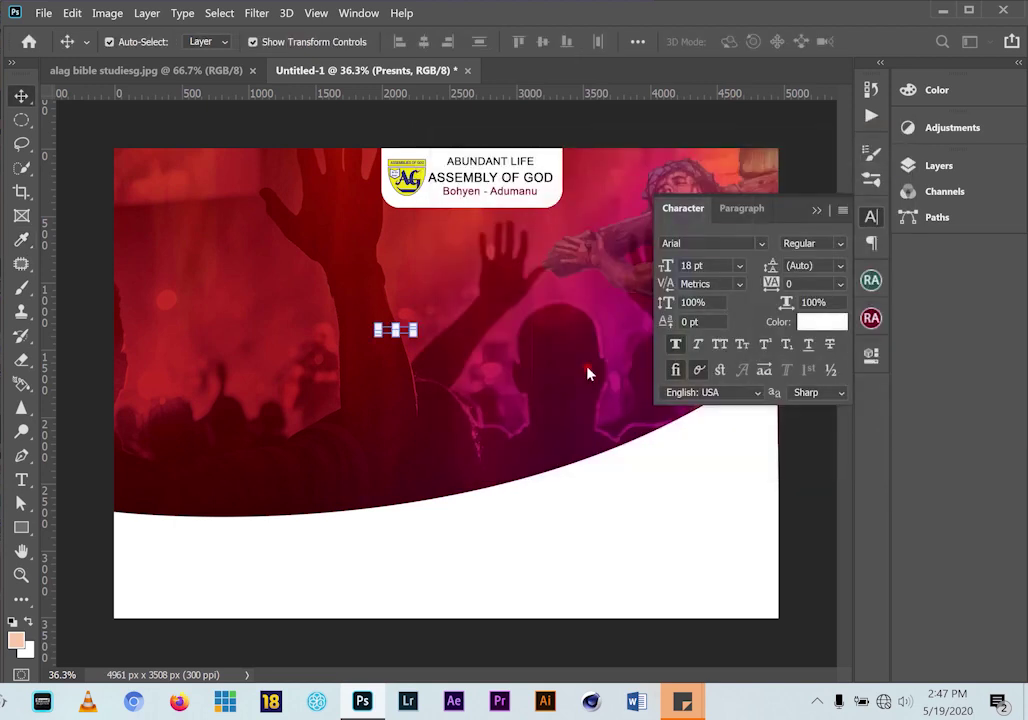
pyautogui.moveTo(420, 320); pyautogui.dragTo(519, 216)
# Correct the misspelled 'Presnts' to 'Presents'
pyautogui.click(23, 484)
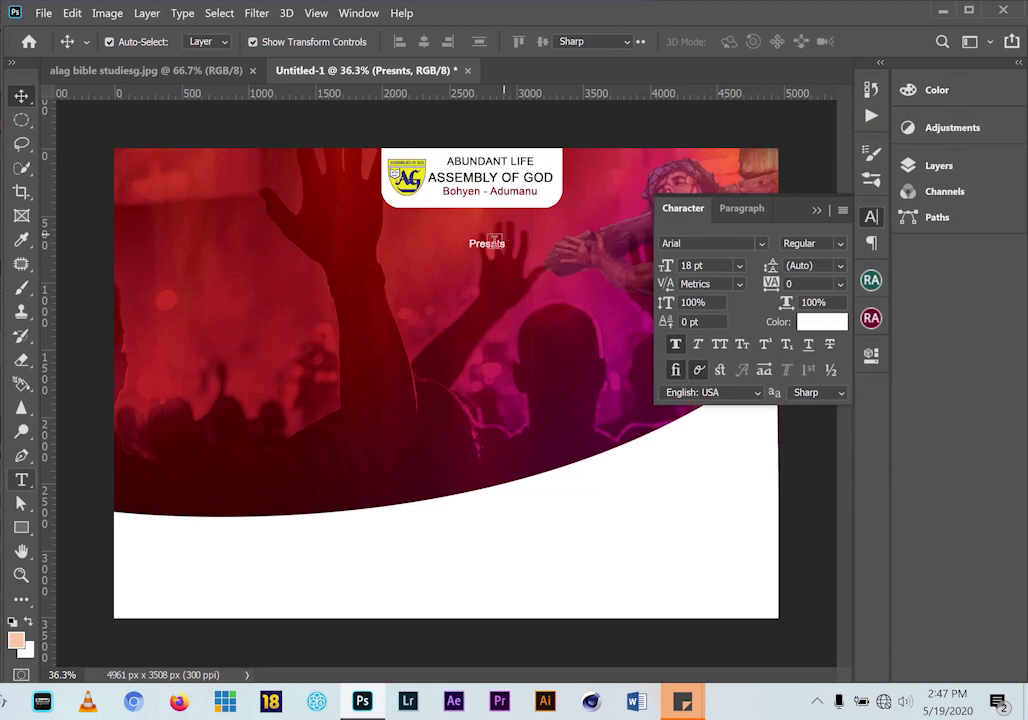
pyautogui.click(491, 246)
pyautogui.write('e')
pyautogui.click(21, 96)
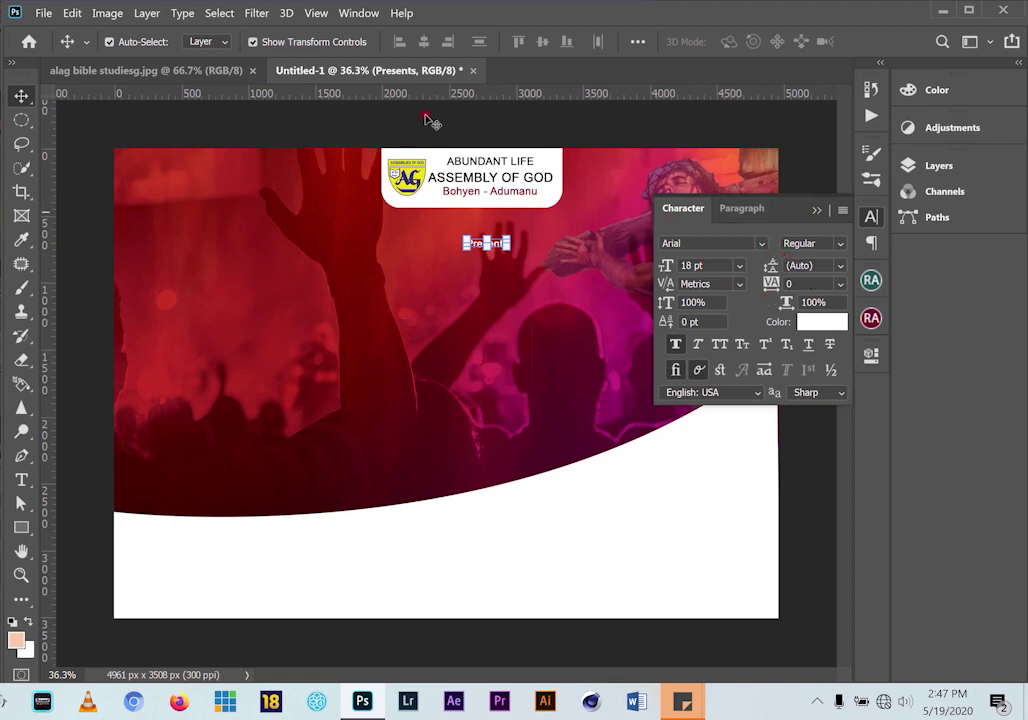
# Set the Presents text to size 40 in the Character panel
pyautogui.click(354, 14)
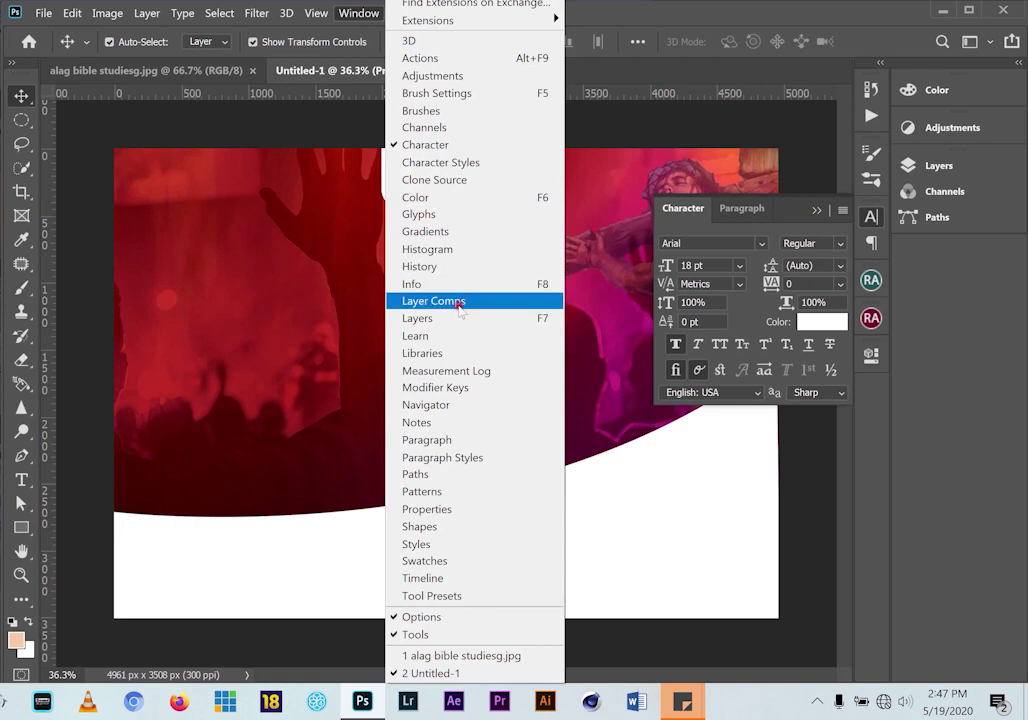
pyautogui.click(631, 23)
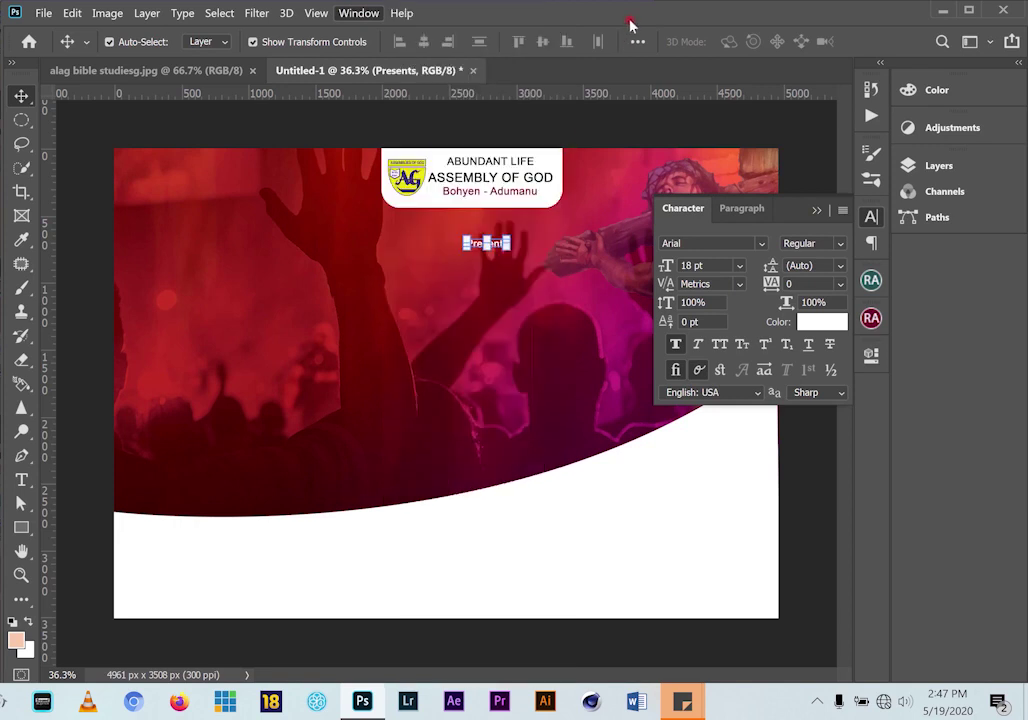
pyautogui.click(760, 244)
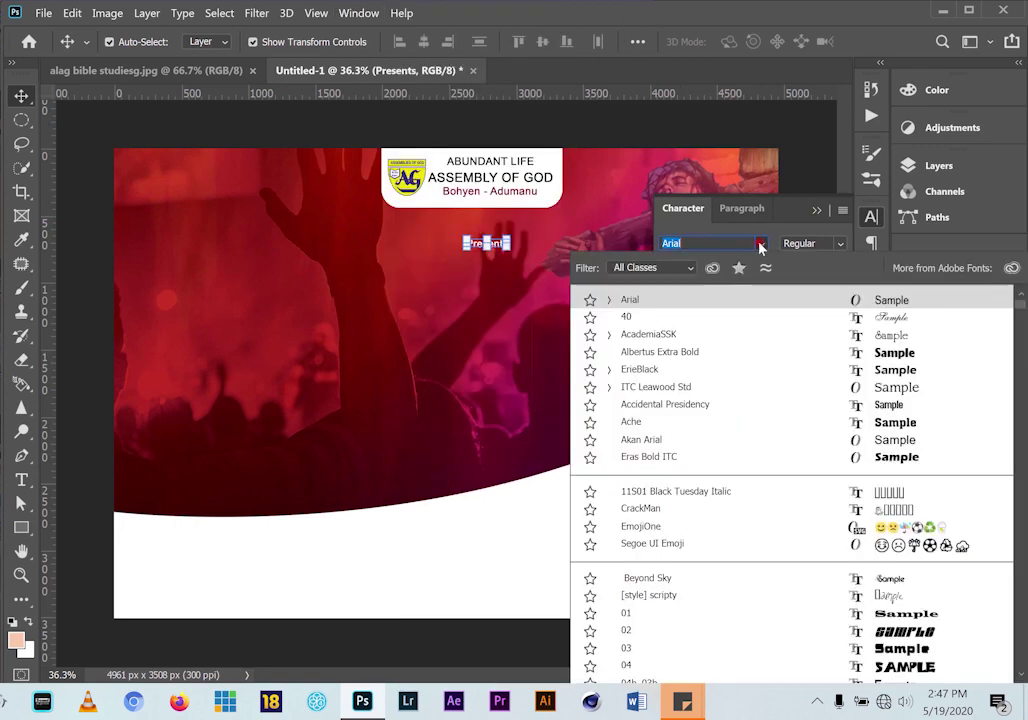
pyautogui.click(746, 320)
pyautogui.click(798, 217)
pyautogui.click(817, 211)
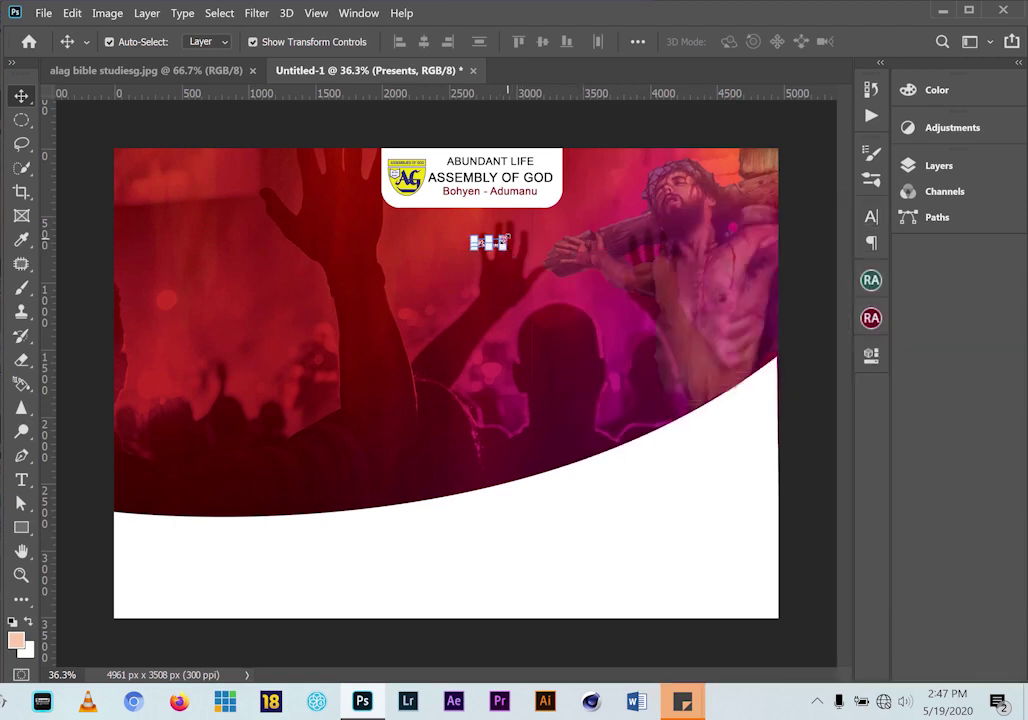
# Enlarge the Presents text to about 600 px wide and compare with the reference
pyautogui.hotkey('ctrl', 't')
pyautogui.moveTo(507, 236); pyautogui.dragTo(553, 208)
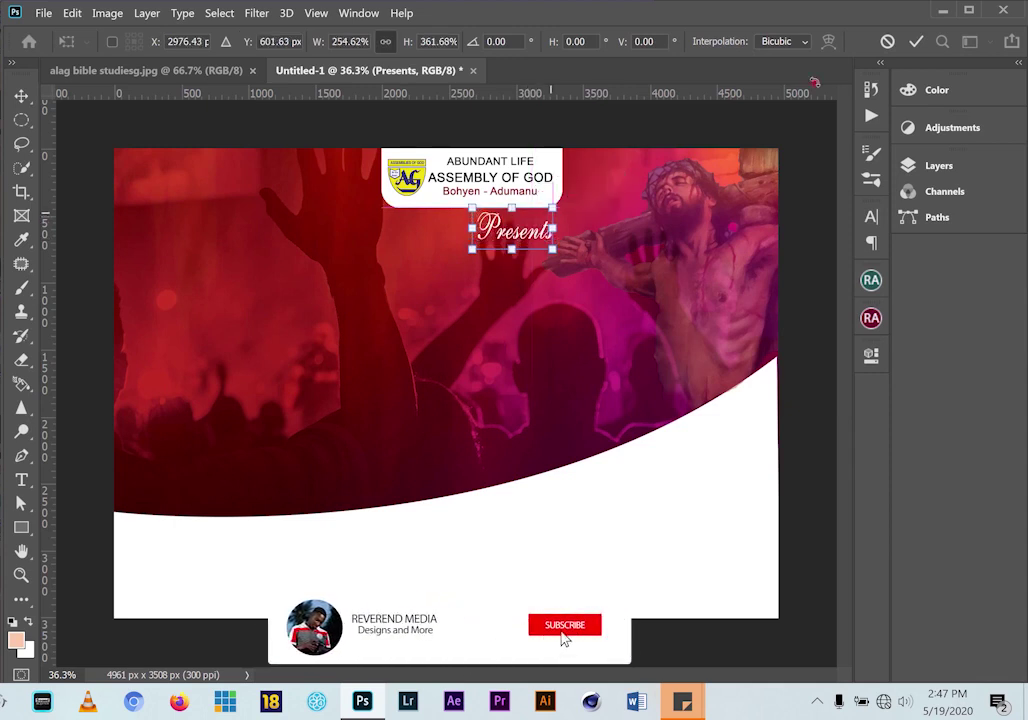
pyautogui.click(887, 41)
pyautogui.hotkey('ctrl', 't')
pyautogui.moveTo(507, 236)
pyautogui.mouseDown()
pyautogui.moveTo(553, 219)
pyautogui.moveTo(487, 231)
pyautogui.mouseUp()
pyautogui.click(920, 41)
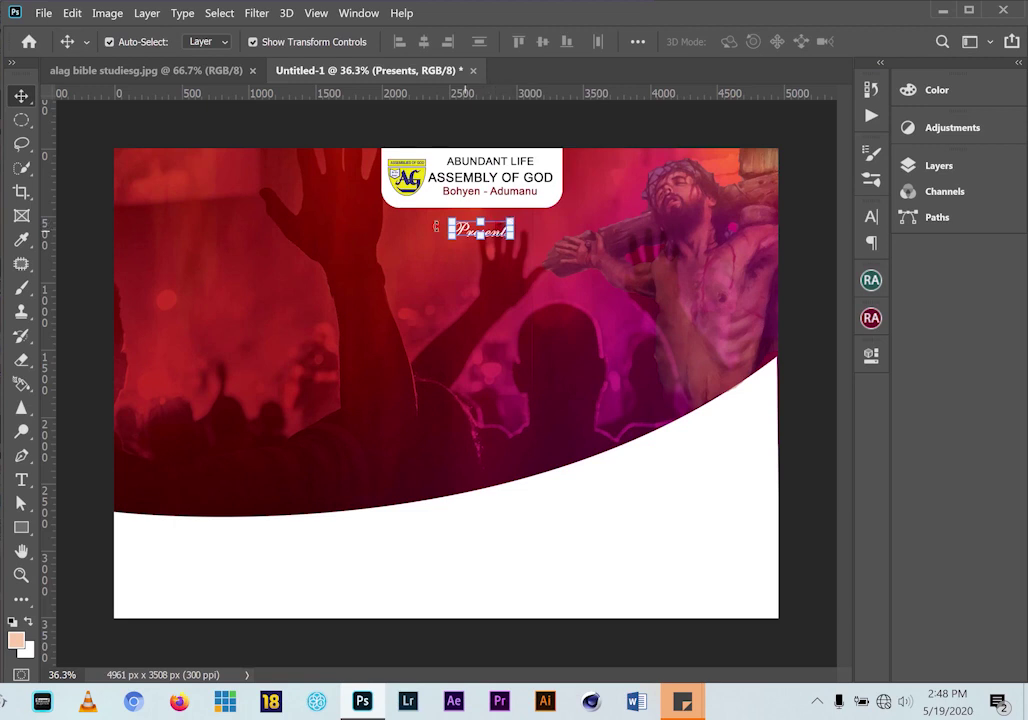
pyautogui.click(175, 70)
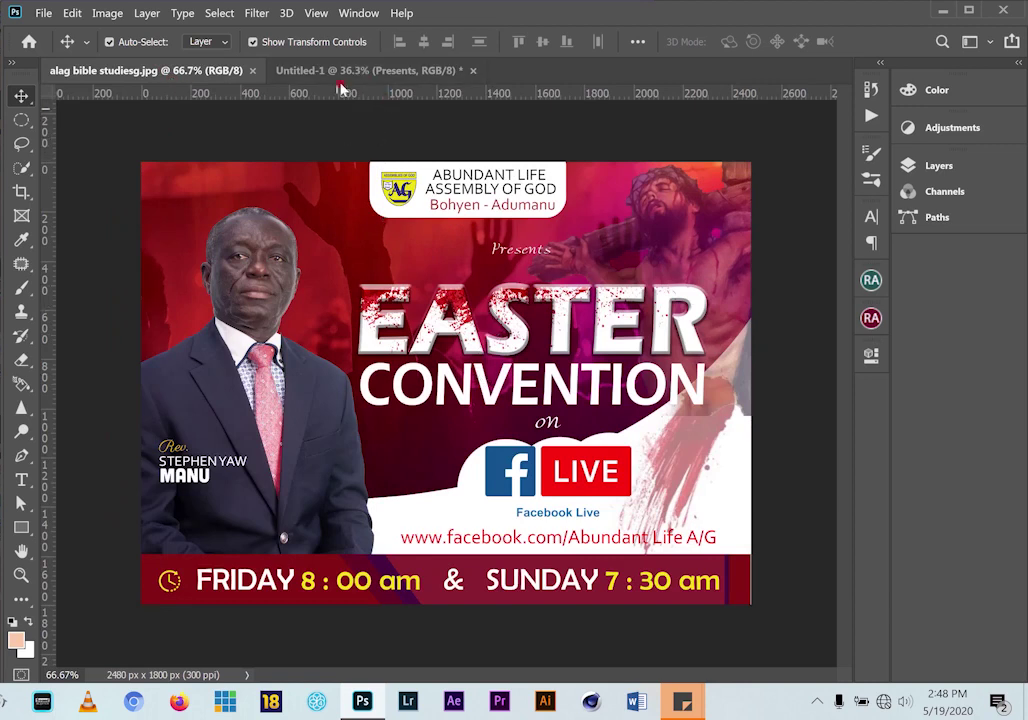
# Add a headline text line reading 'EESTER' left of centre on the flyer
pyautogui.click(341, 72)
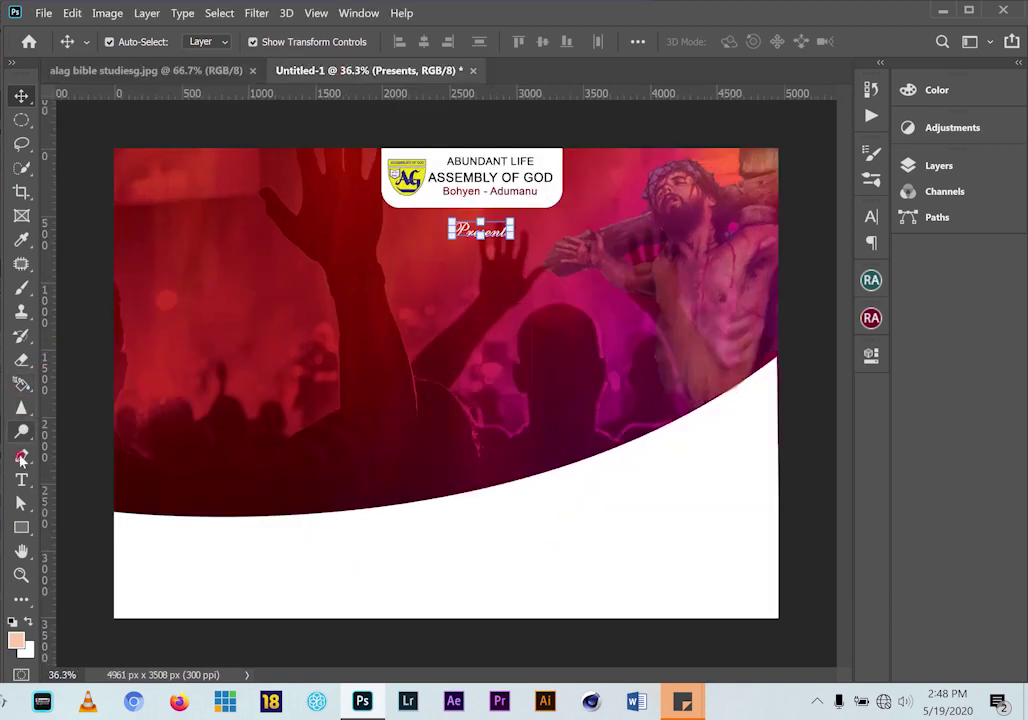
pyautogui.click(21, 480)
pyautogui.click(250, 351)
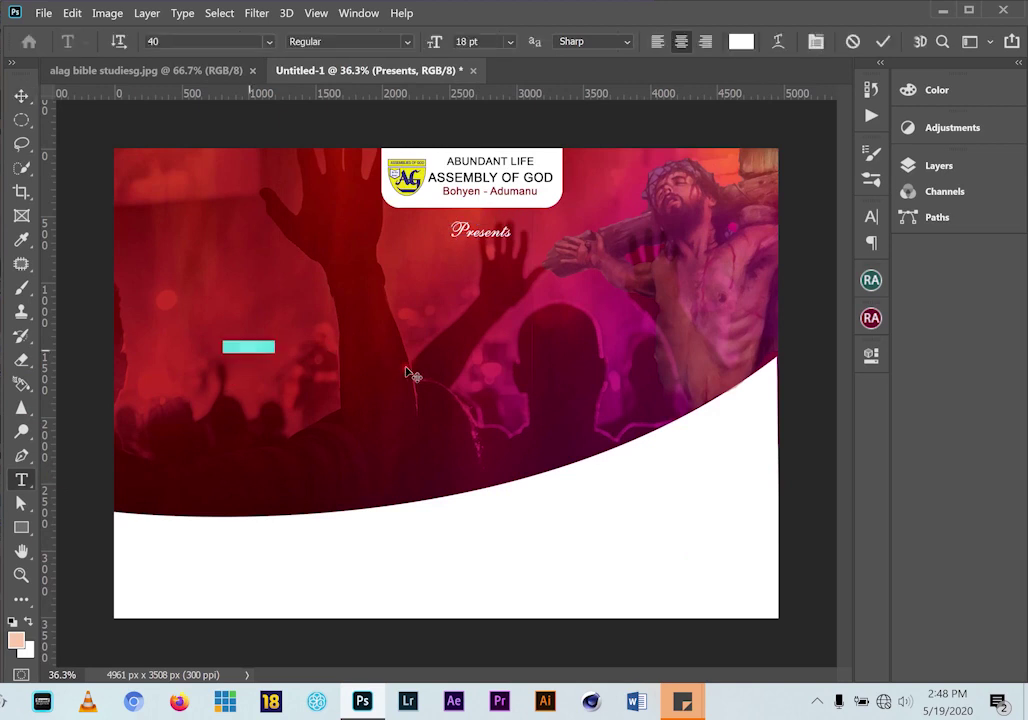
pyautogui.write('ER')
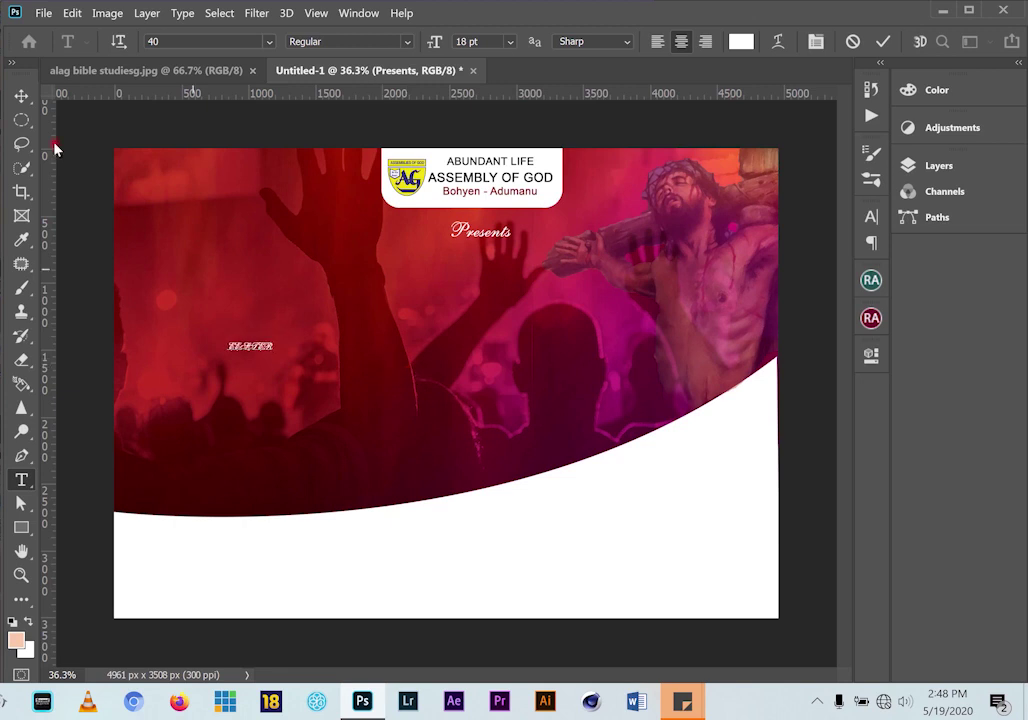
pyautogui.click(21, 96)
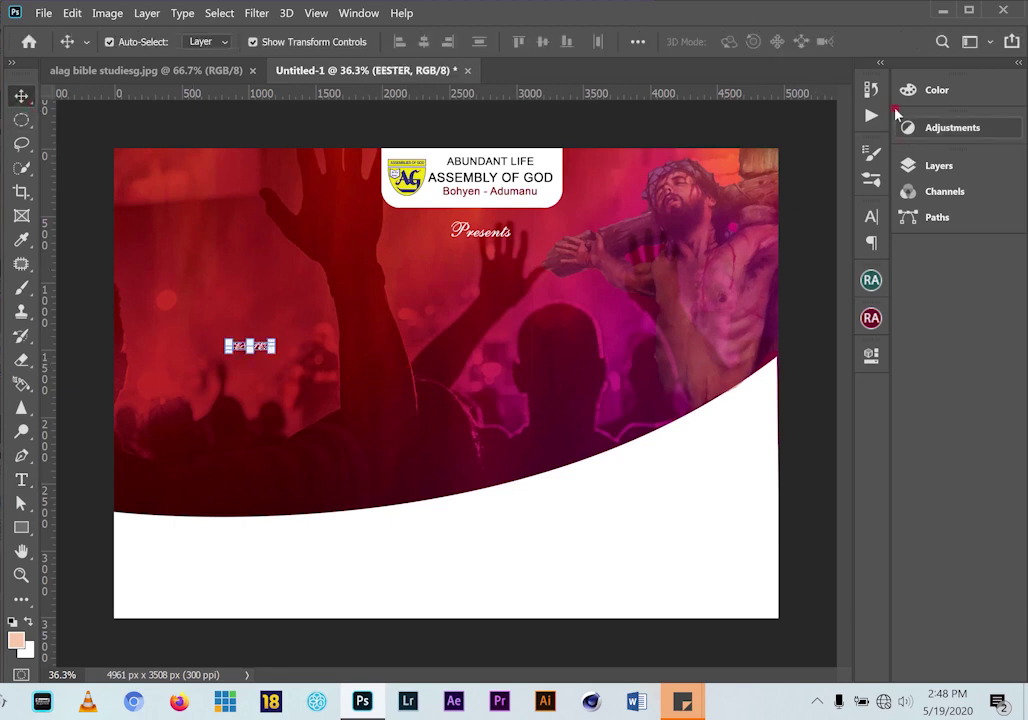
# Set the headline to Albertus Extra Bold and enlarge it to headline size
pyautogui.click(869, 218)
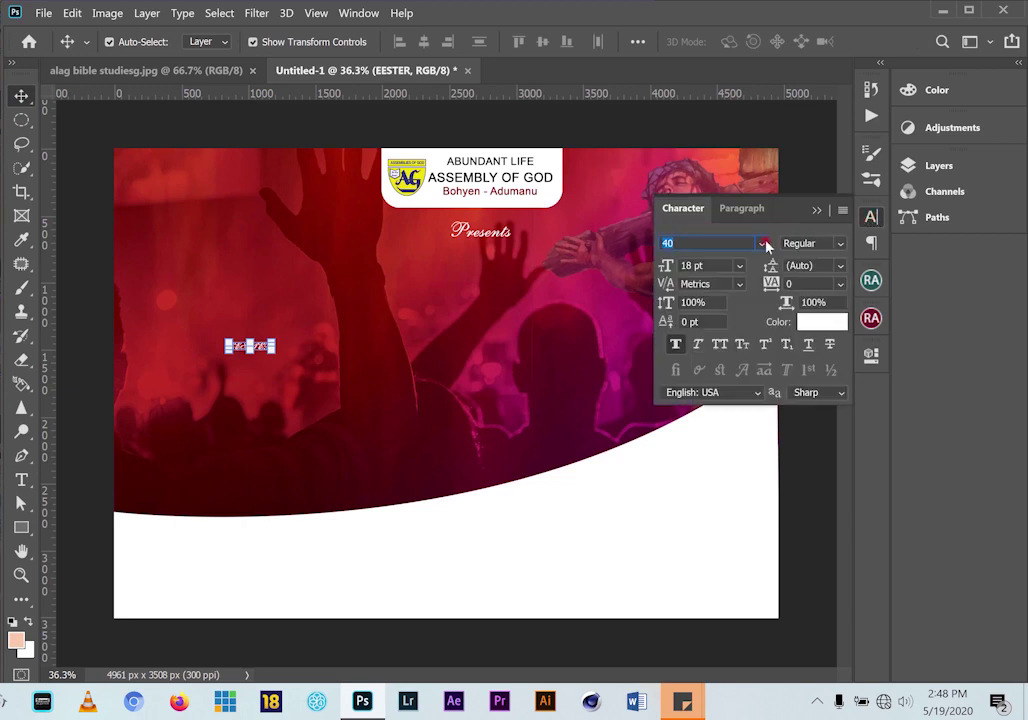
pyautogui.click(763, 243)
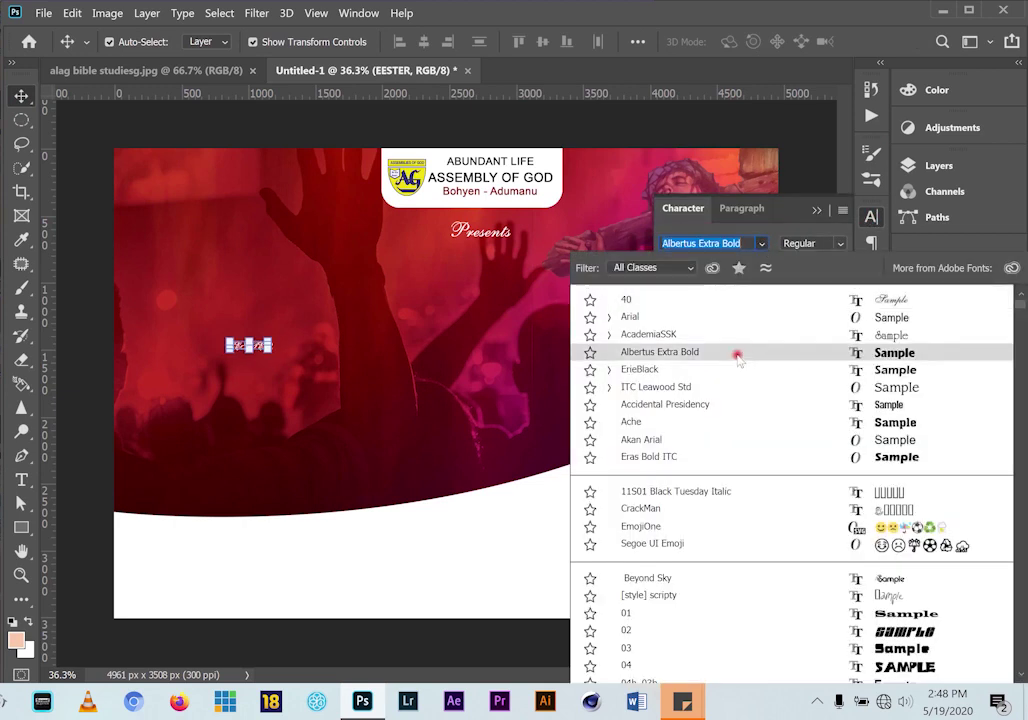
pyautogui.click(724, 352)
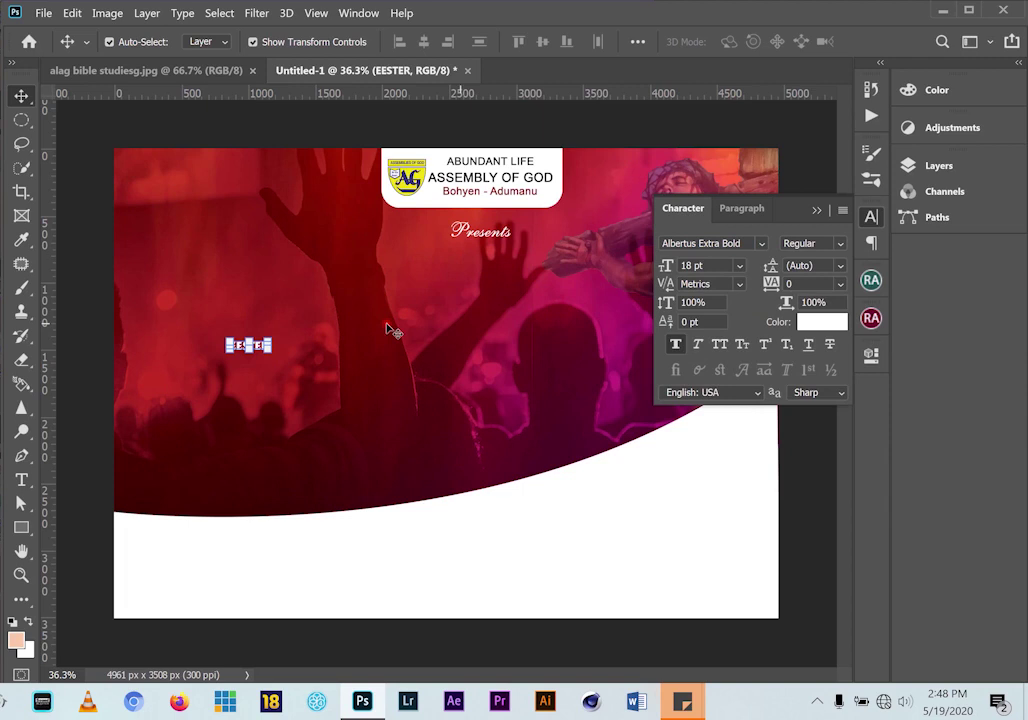
pyautogui.moveTo(271, 339); pyautogui.dragTo(549, 233)
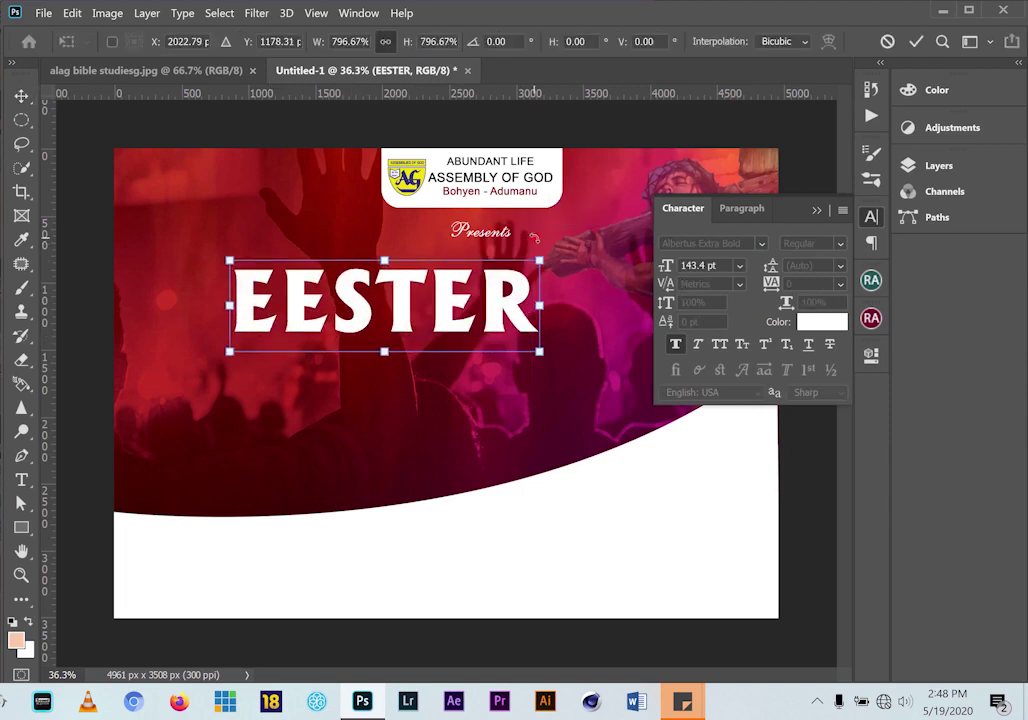
pyautogui.click(25, 478)
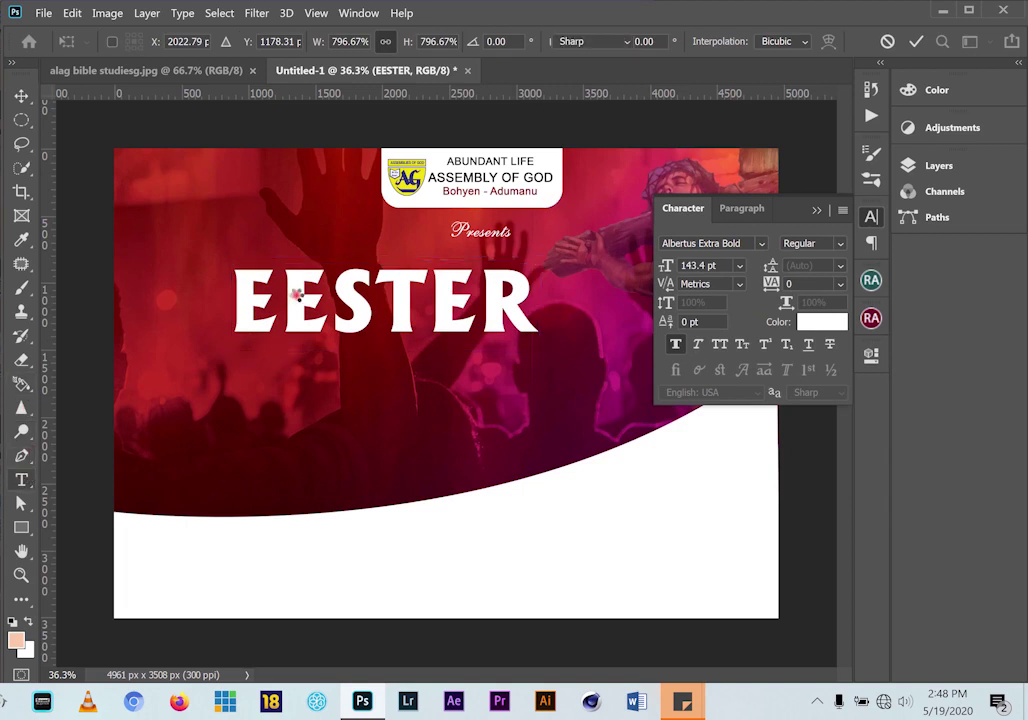
# Correct the headline to 'EASTER' and switch its font to Arial
pyautogui.moveTo(313, 292); pyautogui.dragTo(288, 293)
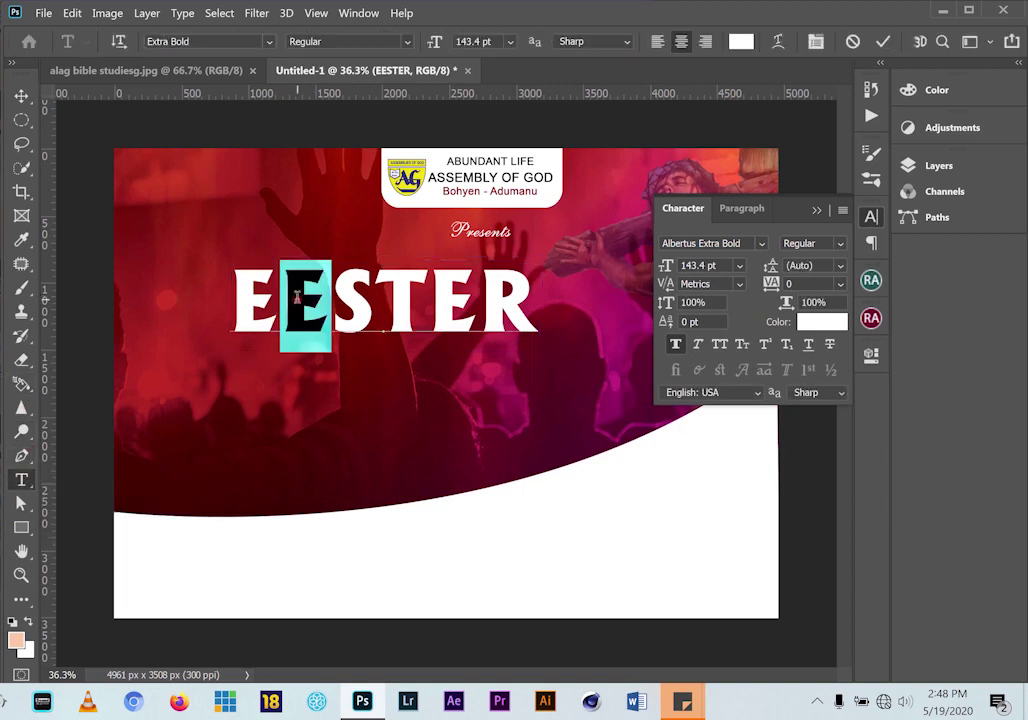
pyautogui.write('A')
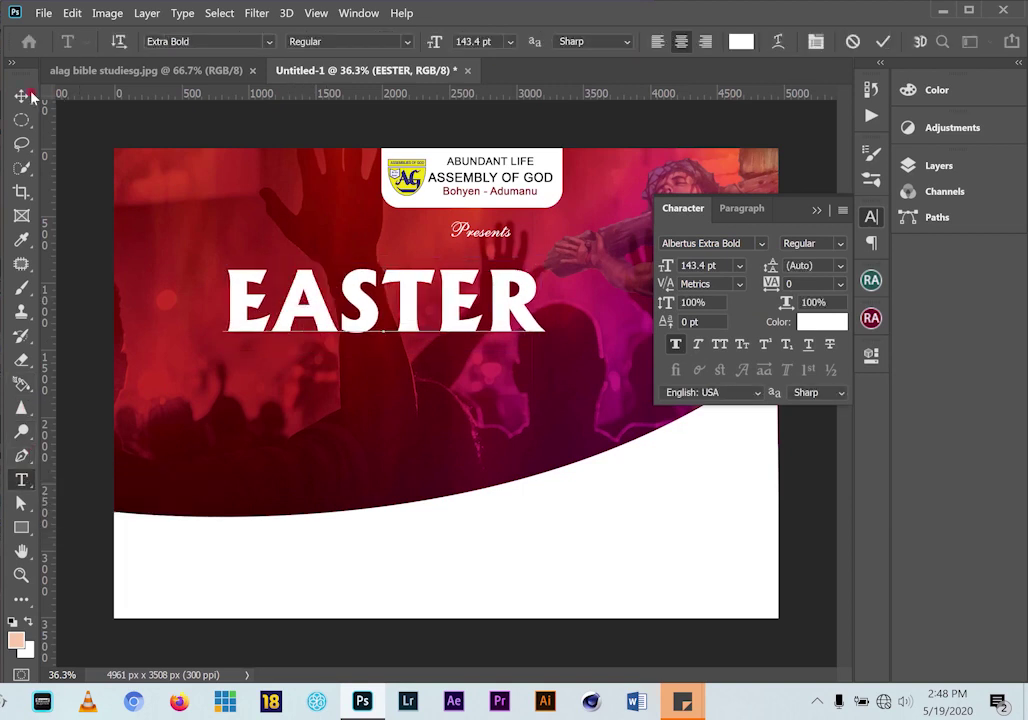
pyautogui.click(29, 95)
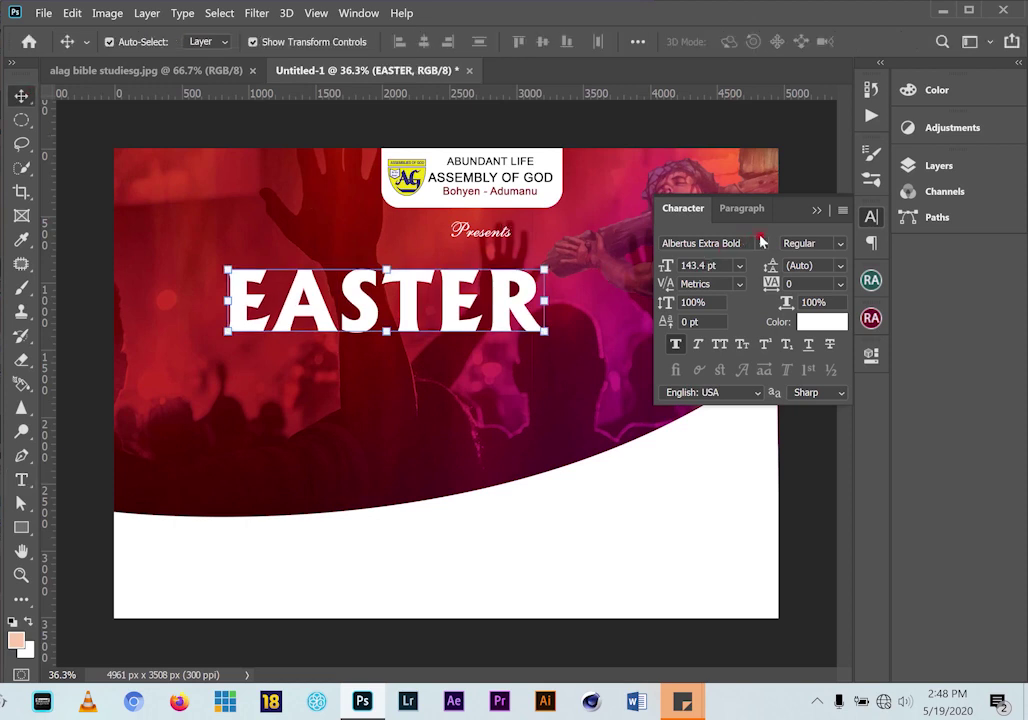
pyautogui.click(761, 243)
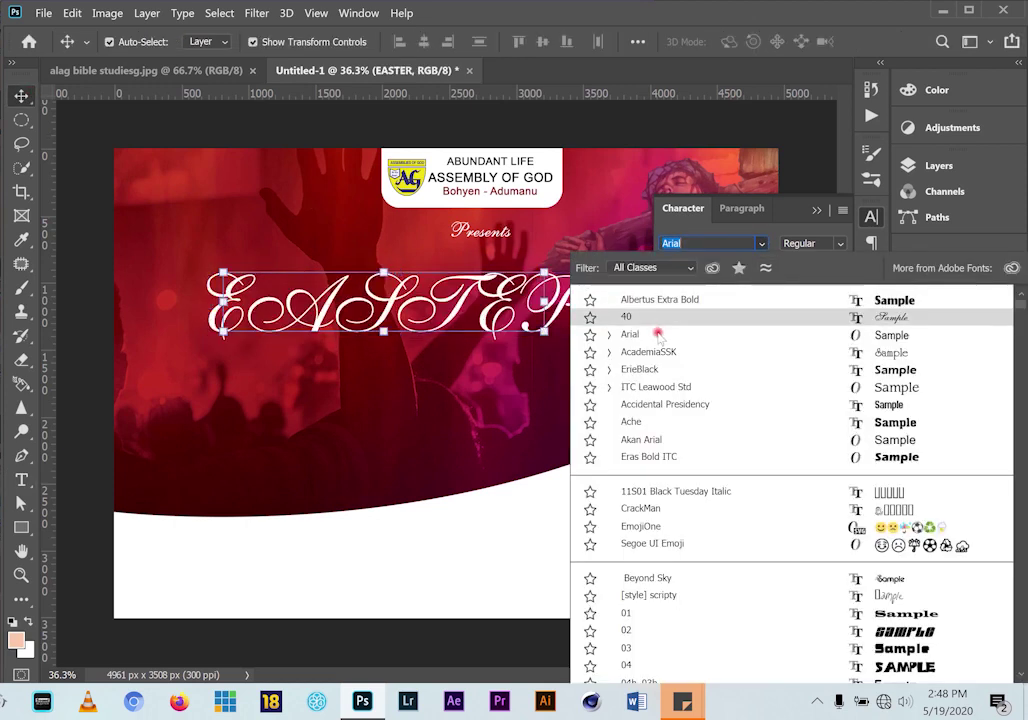
pyautogui.click(658, 335)
# Make EASTER Arial Black with Faux Italic and move it toward the centre
pyautogui.click(840, 265)
pyautogui.click(838, 248)
pyautogui.click(838, 248)
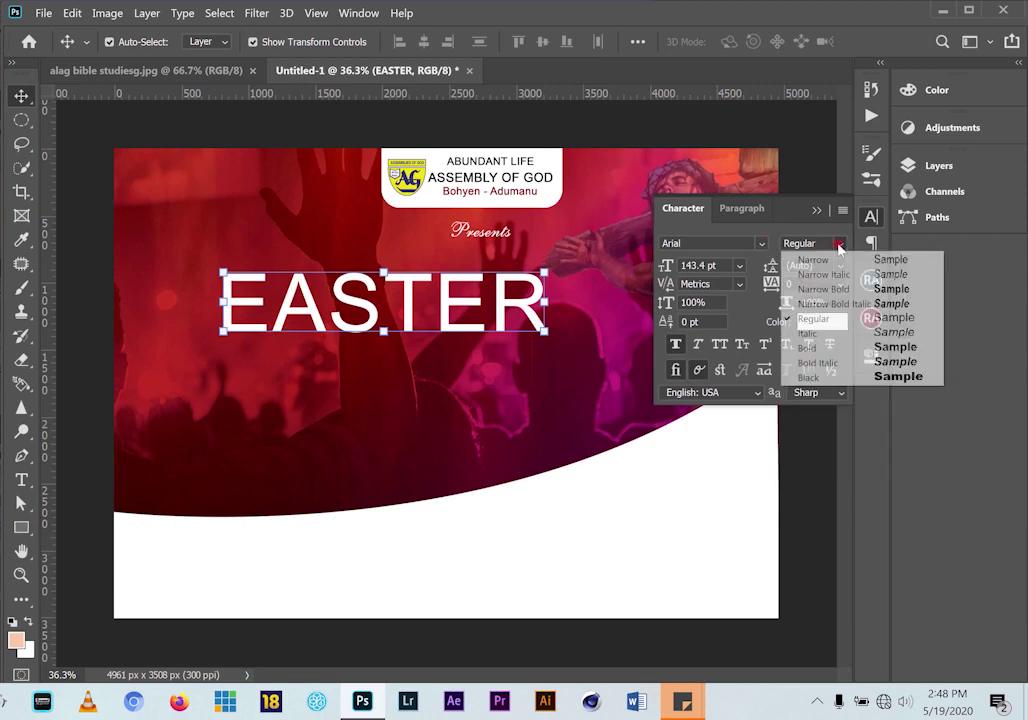
pyautogui.click(860, 363)
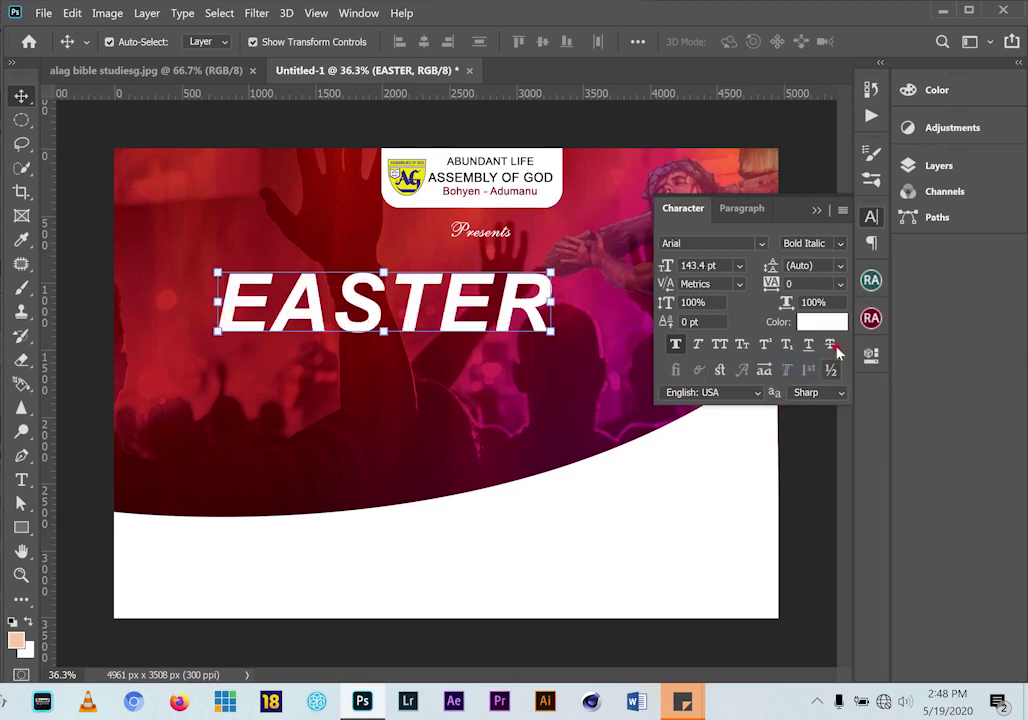
pyautogui.click(838, 248)
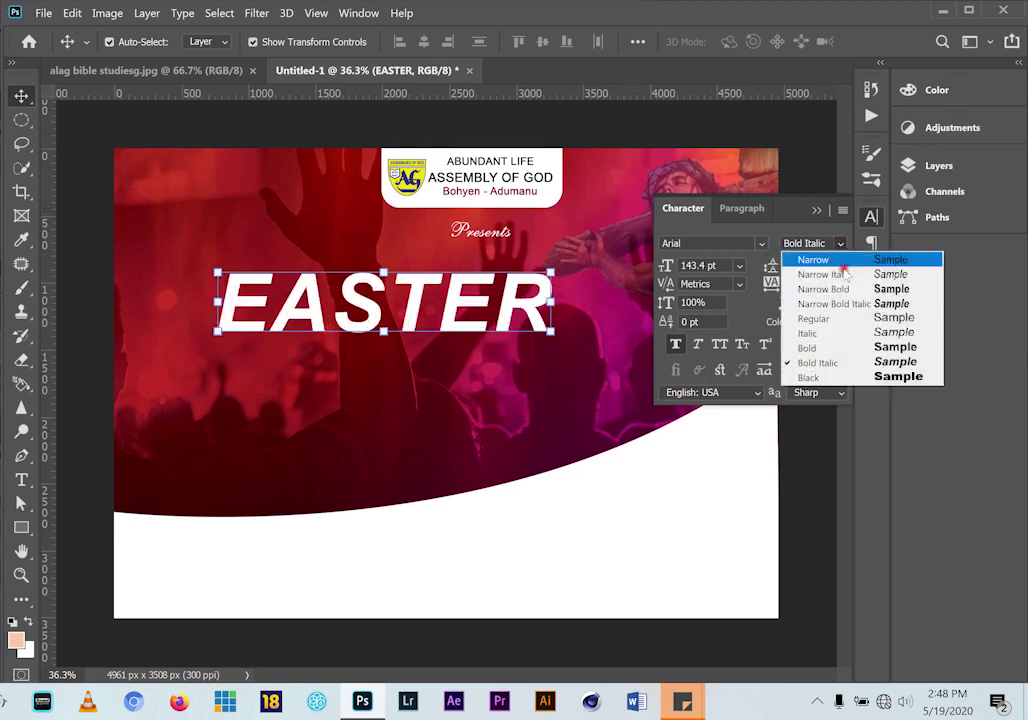
pyautogui.click(850, 332)
pyautogui.click(703, 345)
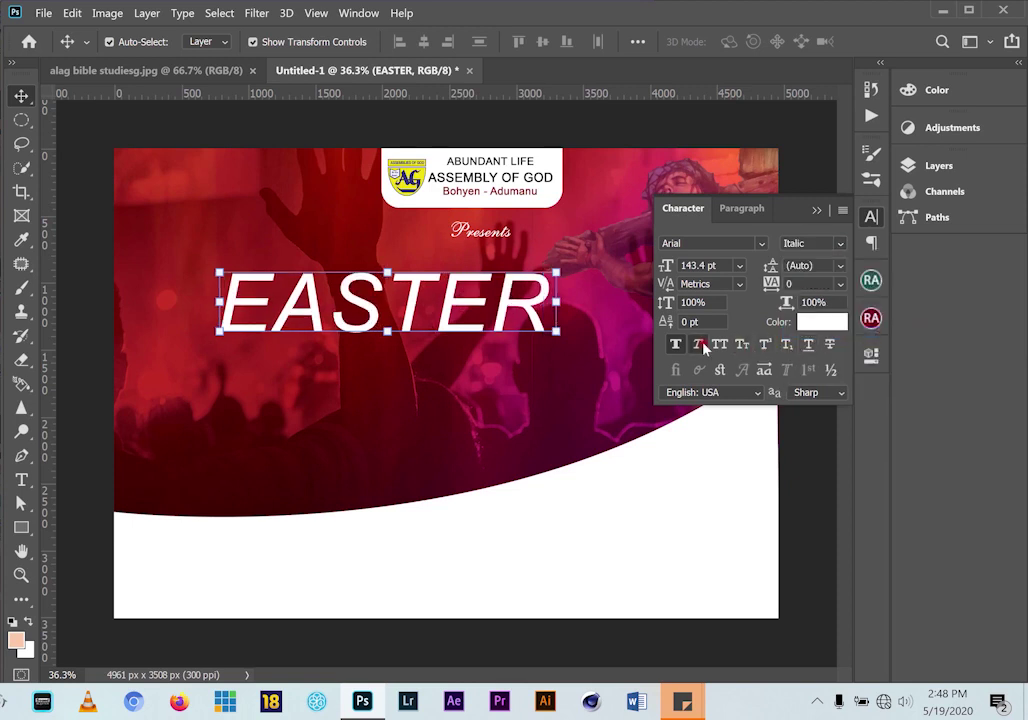
pyautogui.click(838, 247)
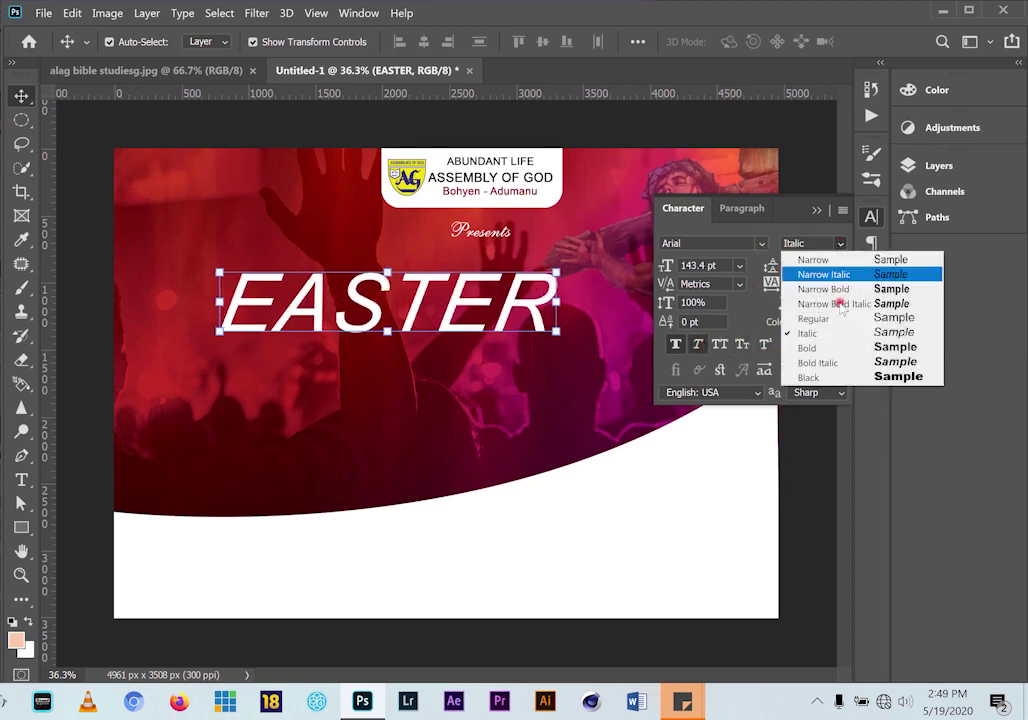
pyautogui.click(846, 375)
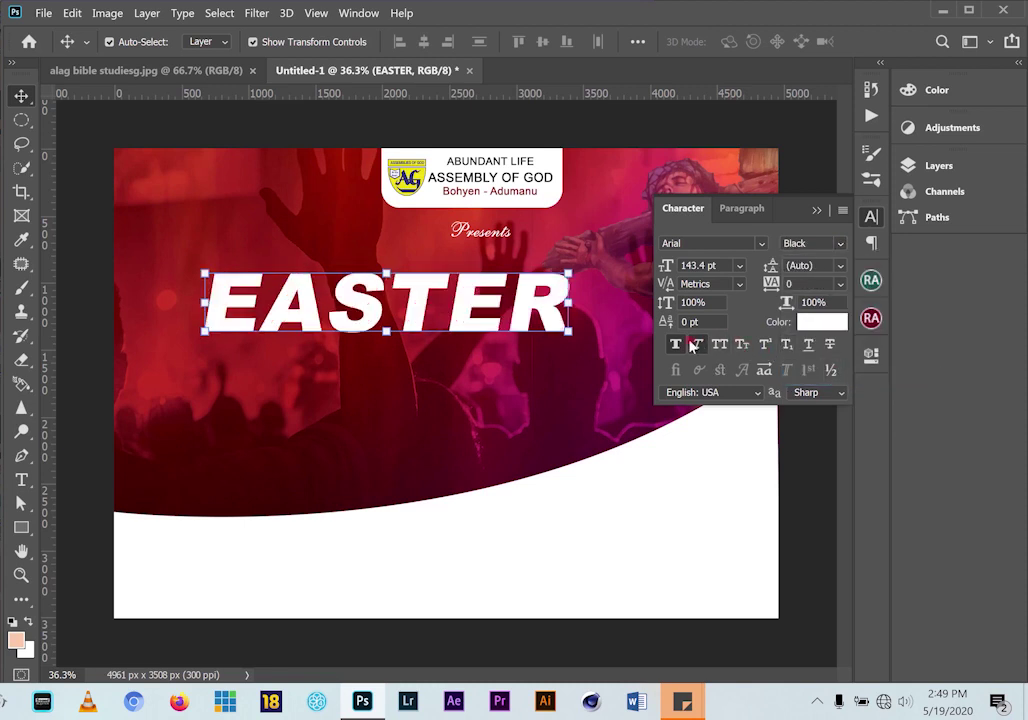
pyautogui.click(816, 210)
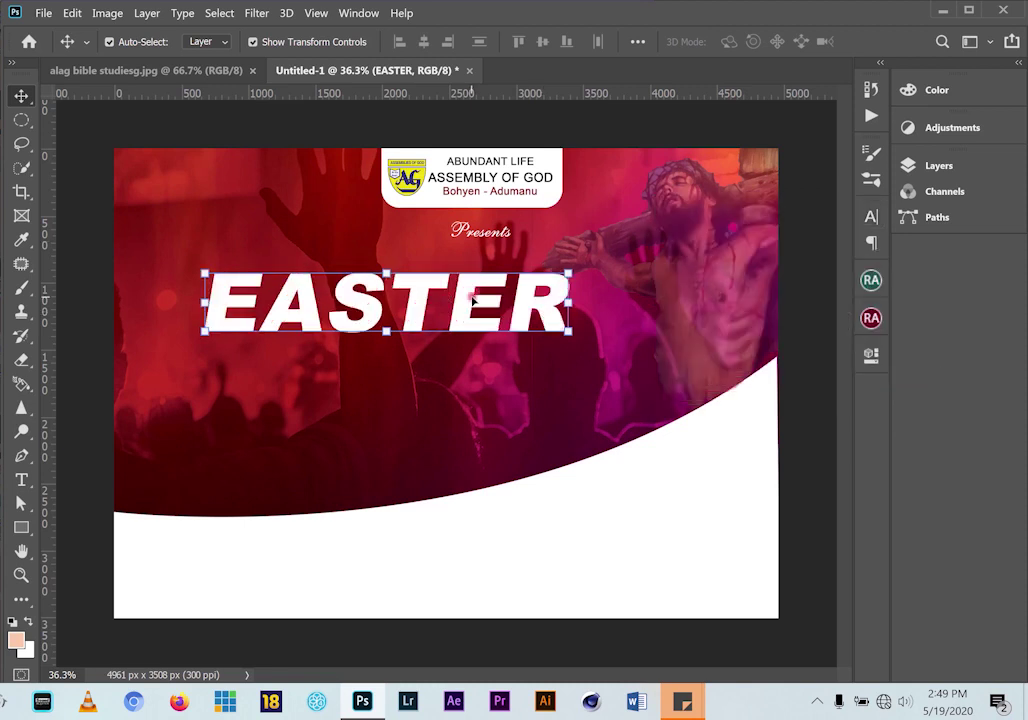
pyautogui.moveTo(373, 312); pyautogui.dragTo(484, 348)
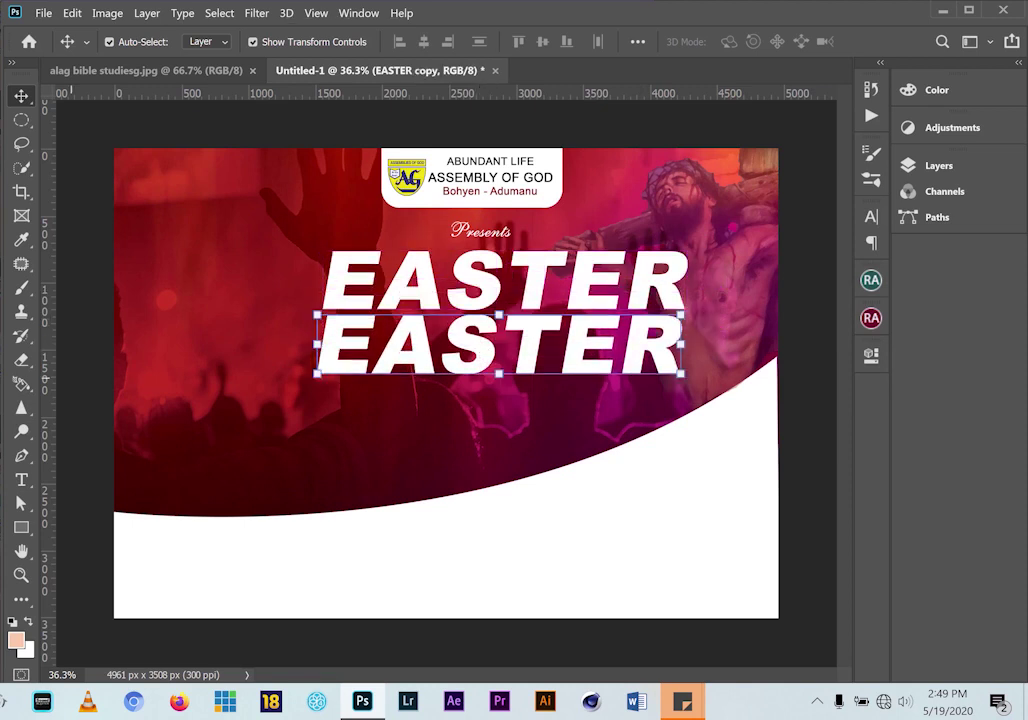
# Retype the duplicated EASTER line as 'COVENTION'
pyautogui.click(21, 480)
pyautogui.moveTo(660, 341); pyautogui.dragTo(316, 350)
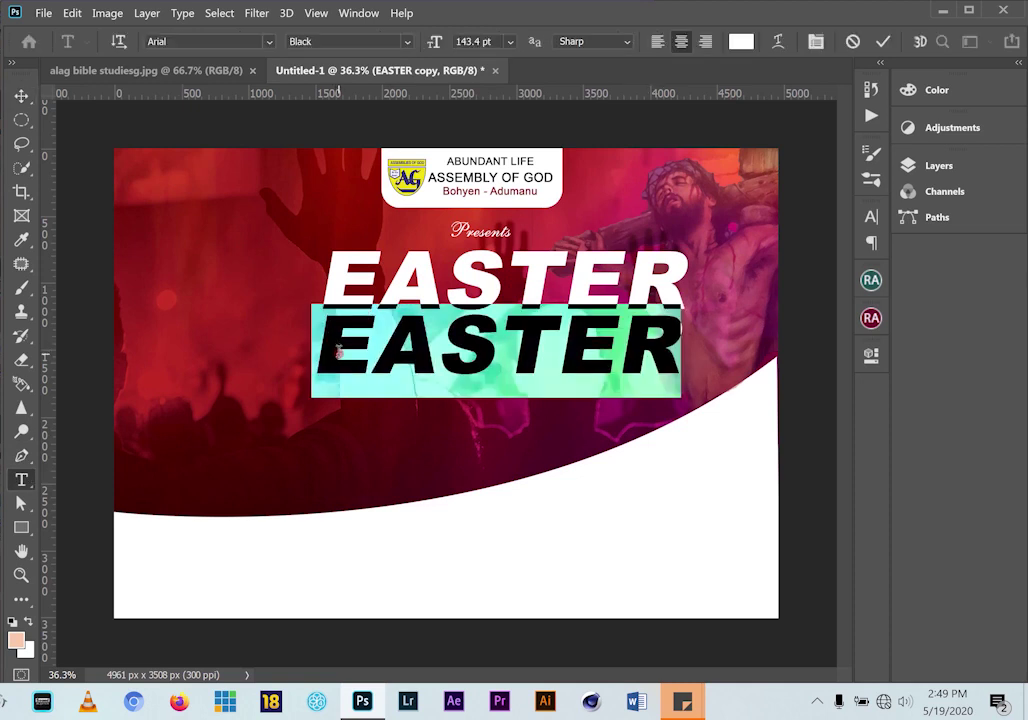
pyautogui.write('CO')
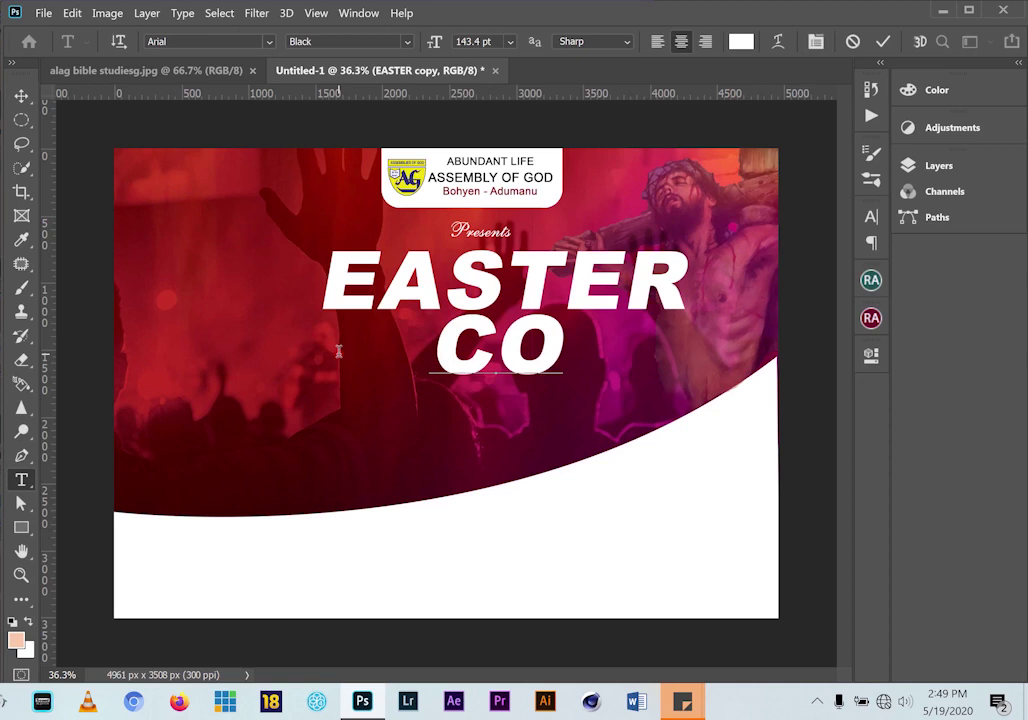
pyautogui.write('VENTION')
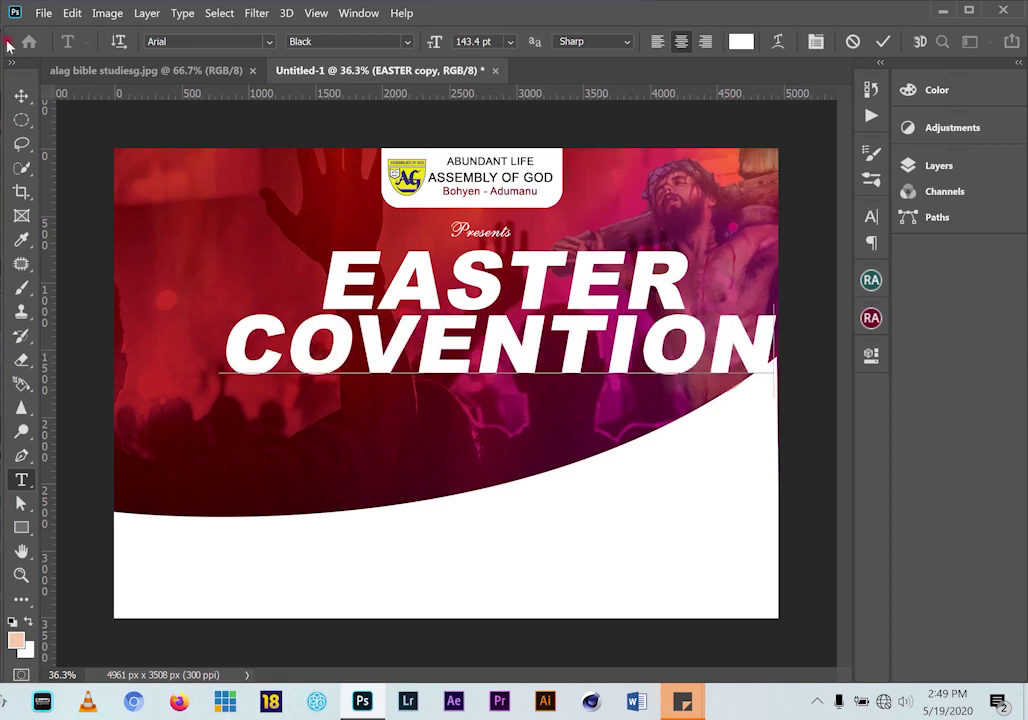
pyautogui.click(21, 95)
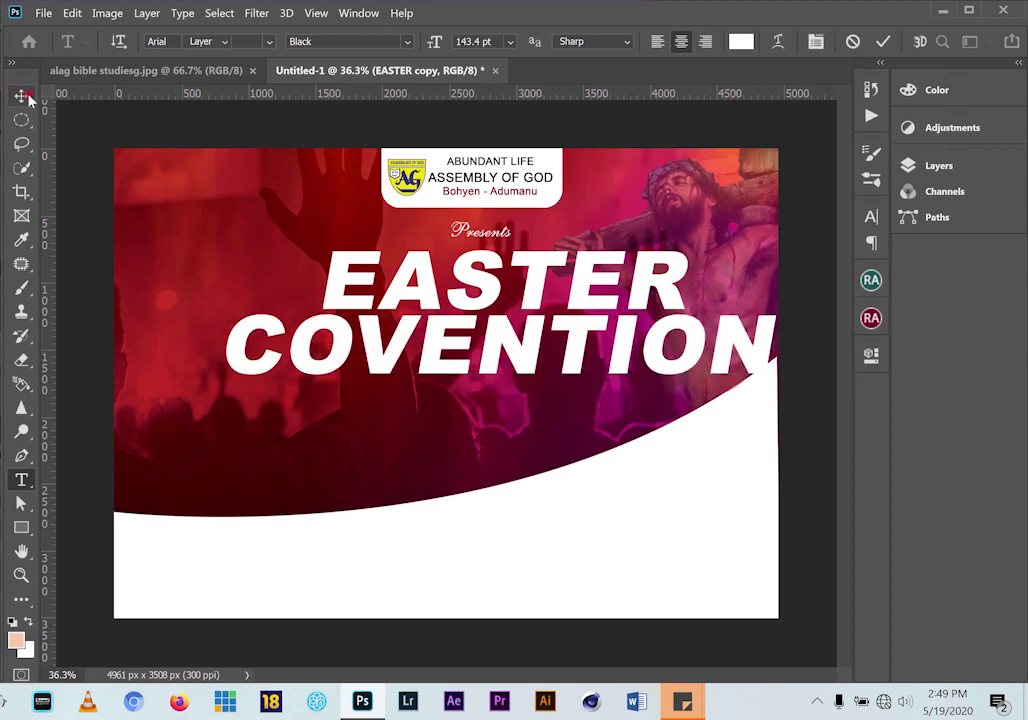
# Position COVENTION under EASTER and shrink it to about 92%
pyautogui.moveTo(230, 378); pyautogui.dragTo(429, 401)
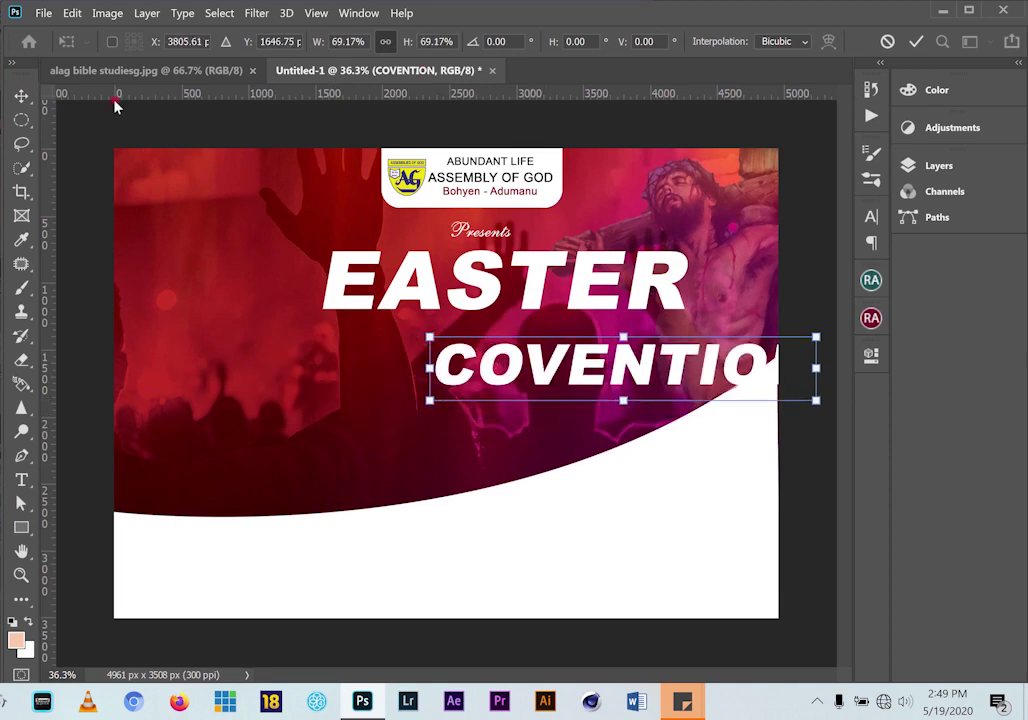
pyautogui.click(20, 97)
pyautogui.moveTo(538, 360); pyautogui.dragTo(437, 332)
pyautogui.click(148, 76)
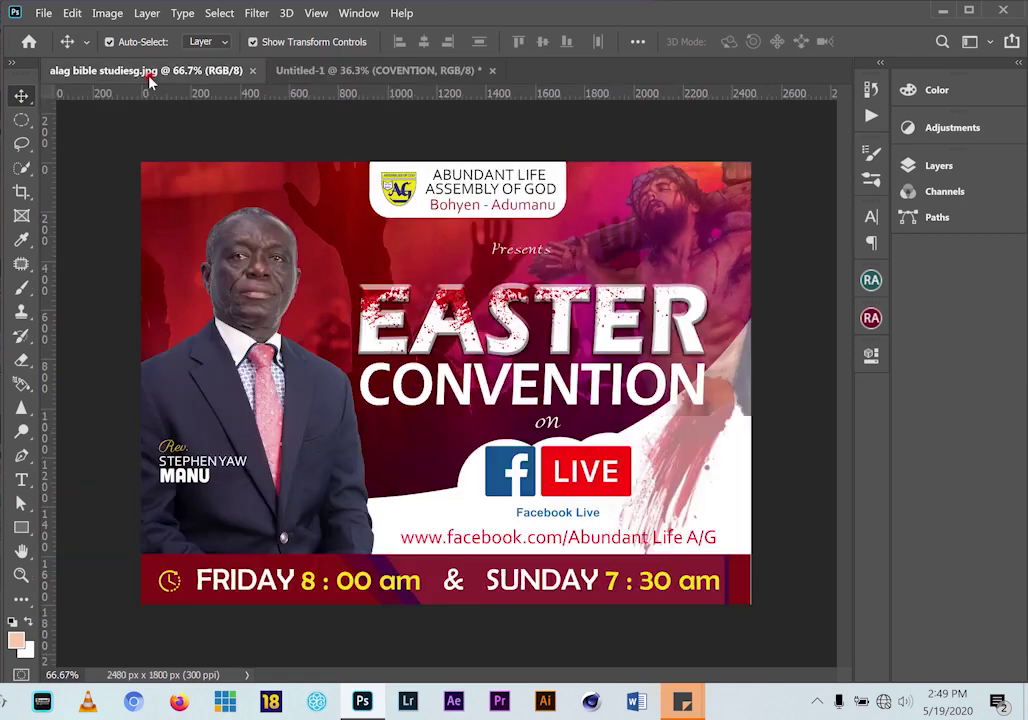
pyautogui.click(306, 74)
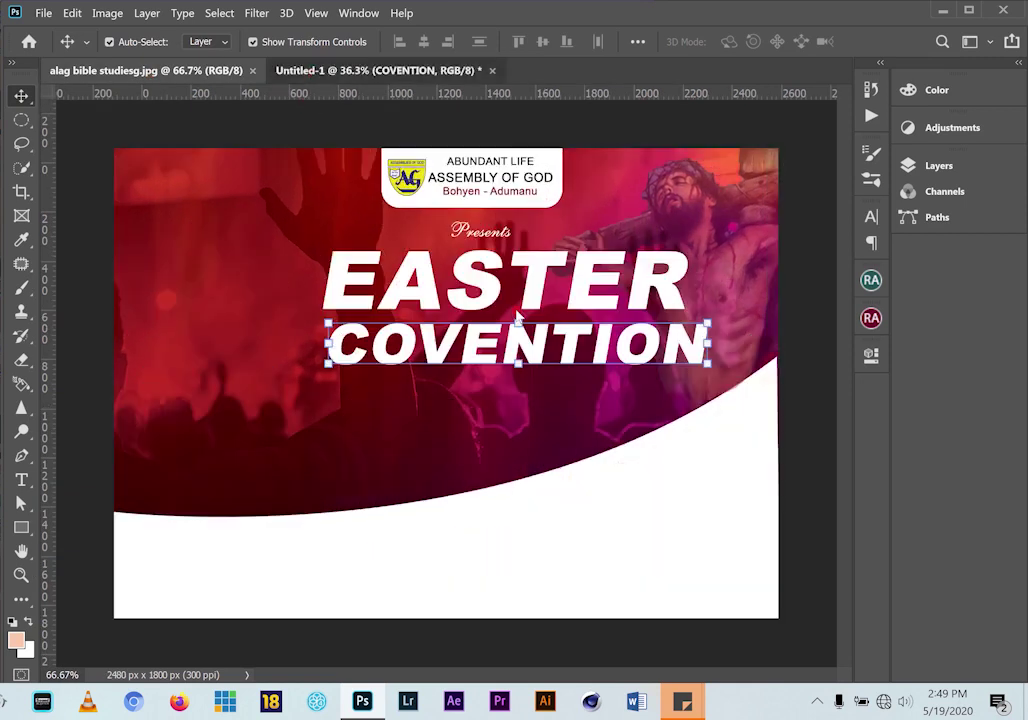
pyautogui.click(710, 320)
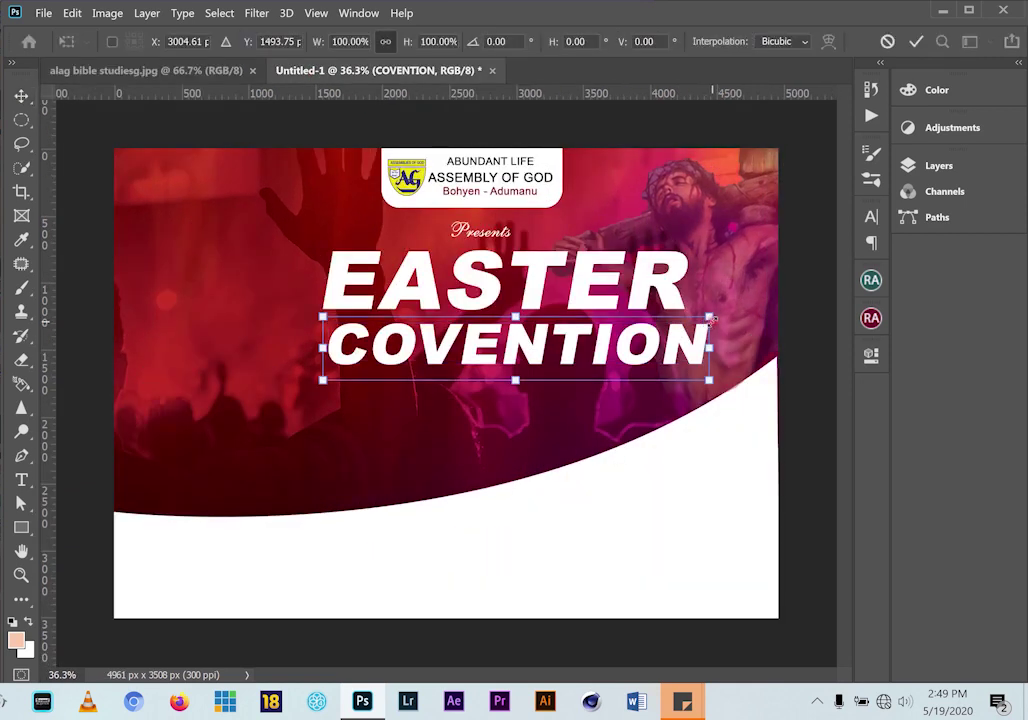
pyautogui.moveTo(710, 318); pyautogui.dragTo(678, 322)
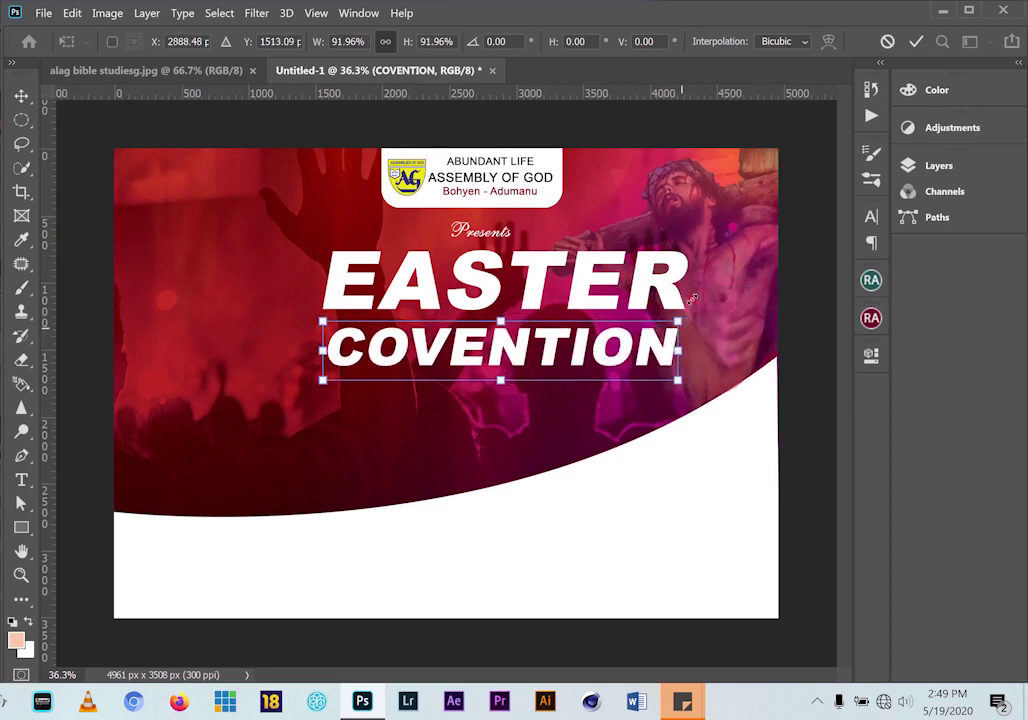
# Nudge COVENTION up toward EASTER and change it to Arial Bold Italic
pyautogui.click(919, 42)
pyautogui.moveTo(566, 354); pyautogui.dragTo(567, 343)
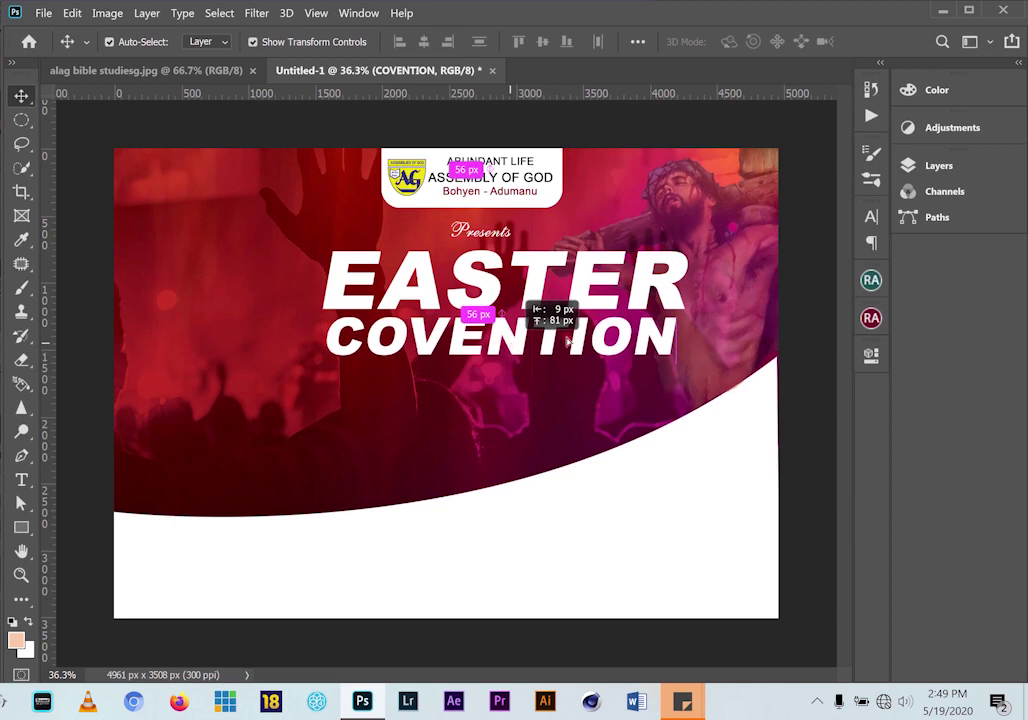
pyautogui.click(871, 217)
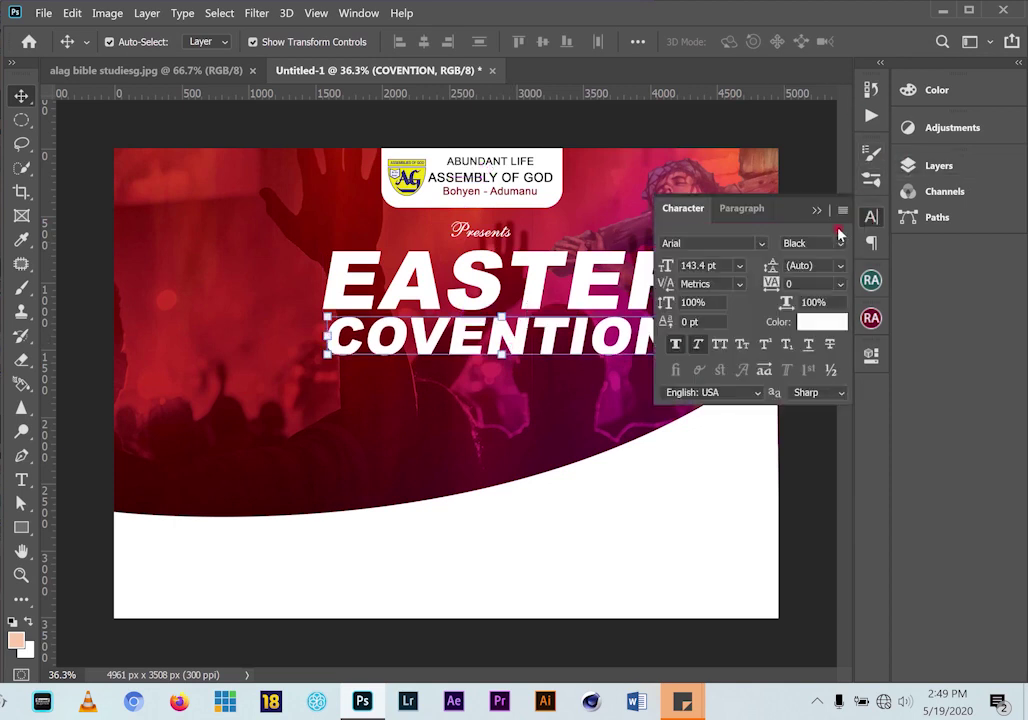
pyautogui.click(840, 243)
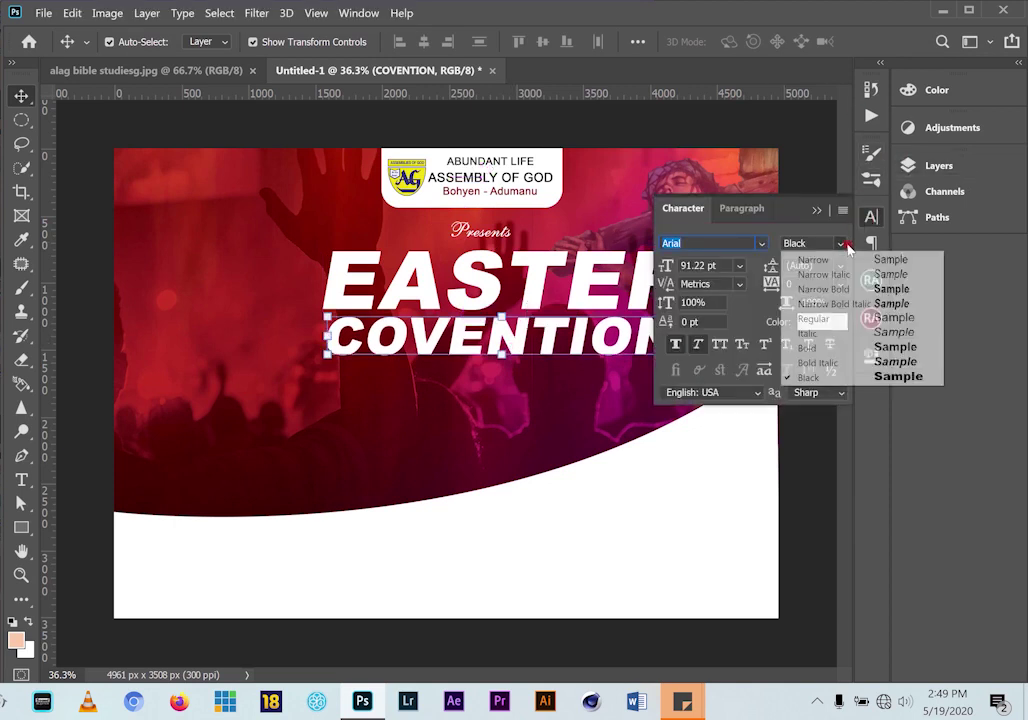
pyautogui.click(866, 362)
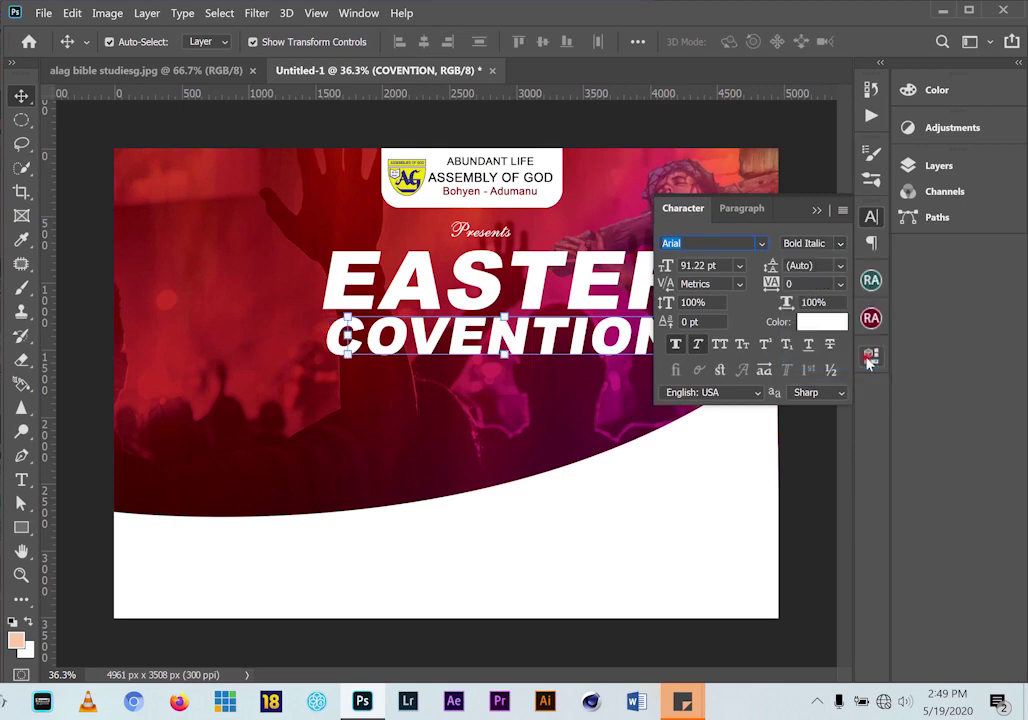
pyautogui.click(816, 212)
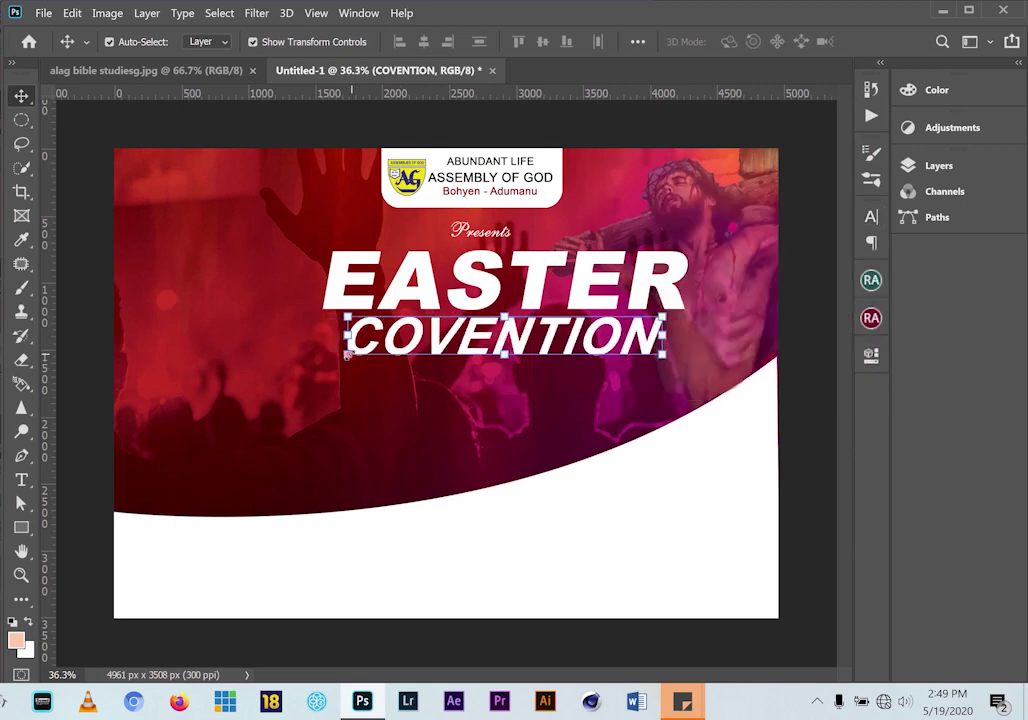
# Enlarge COVENTION to 112.82% and shift both headline lines slightly lower
pyautogui.hotkey('ctrl', 't')
pyautogui.moveTo(339, 369)
pyautogui.mouseDown()
pyautogui.moveTo(337, 350)
pyautogui.moveTo(322, 376)
pyautogui.mouseUp()
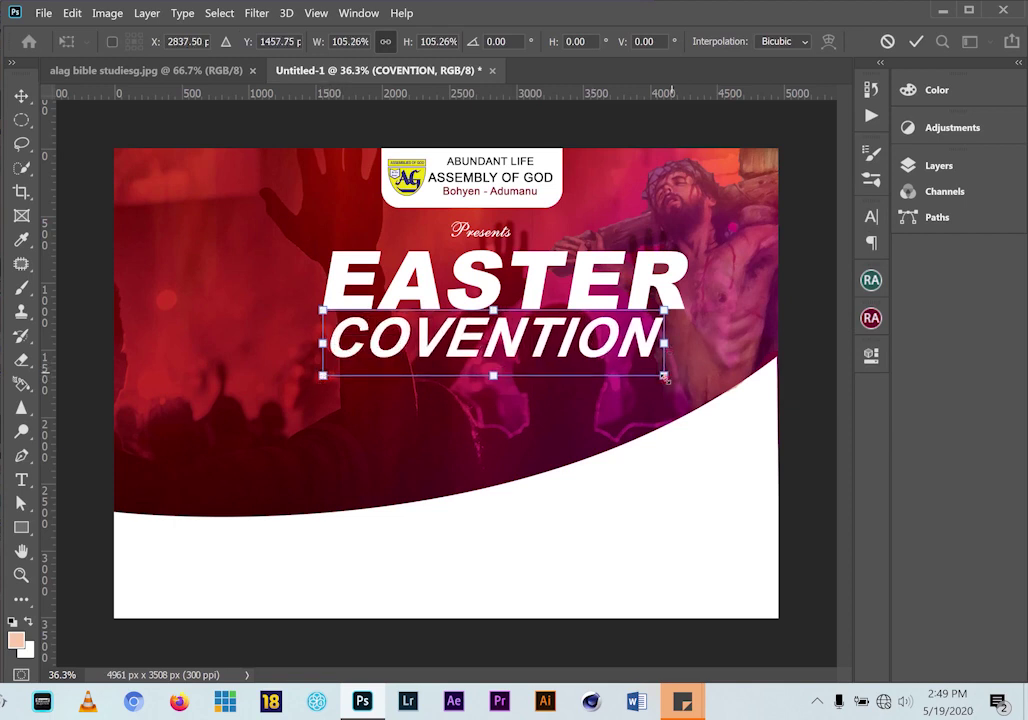
pyautogui.moveTo(677, 393); pyautogui.dragTo(685, 404)
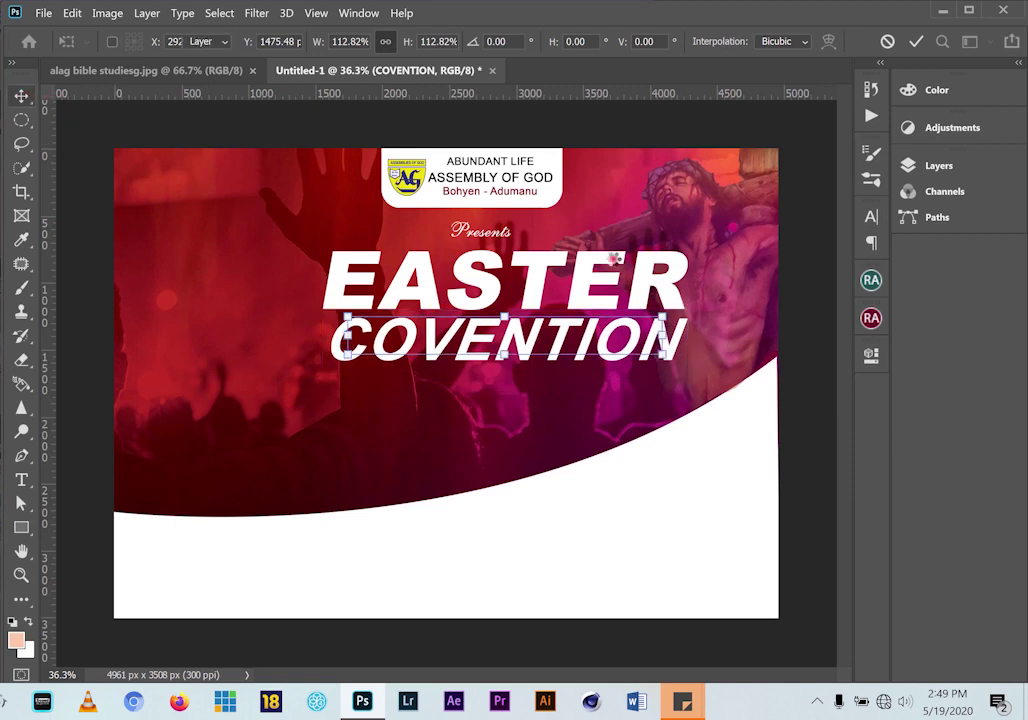
pyautogui.click(22, 96)
pyautogui.keyDown('shift'); pyautogui.click(400, 285); pyautogui.keyUp('shift')
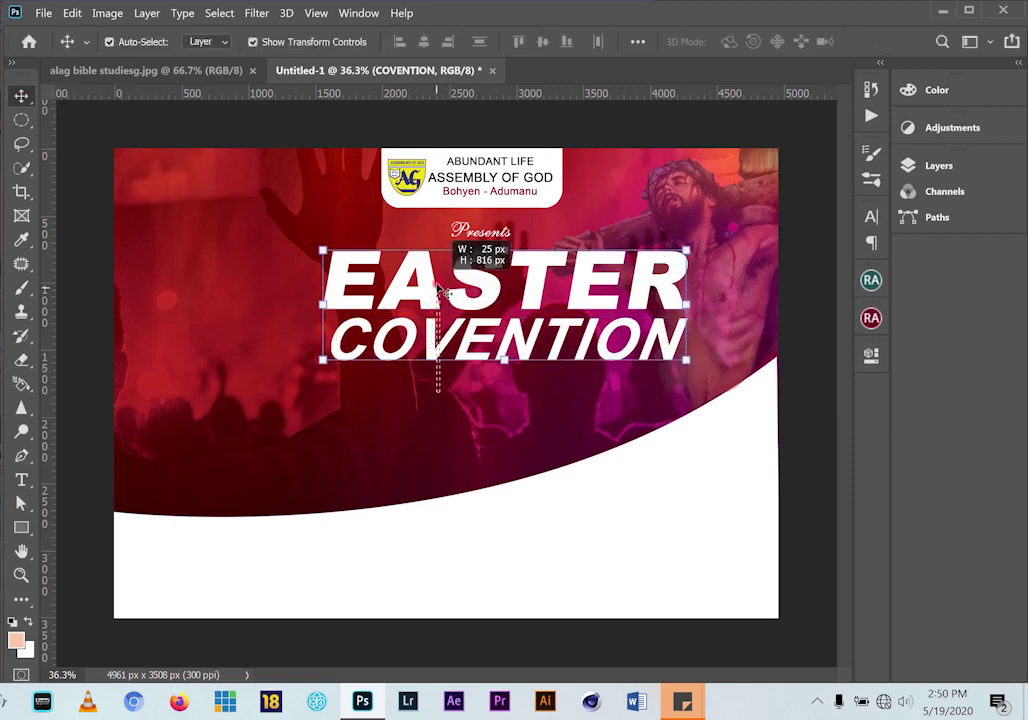
pyautogui.moveTo(505, 290); pyautogui.dragTo(505, 313)
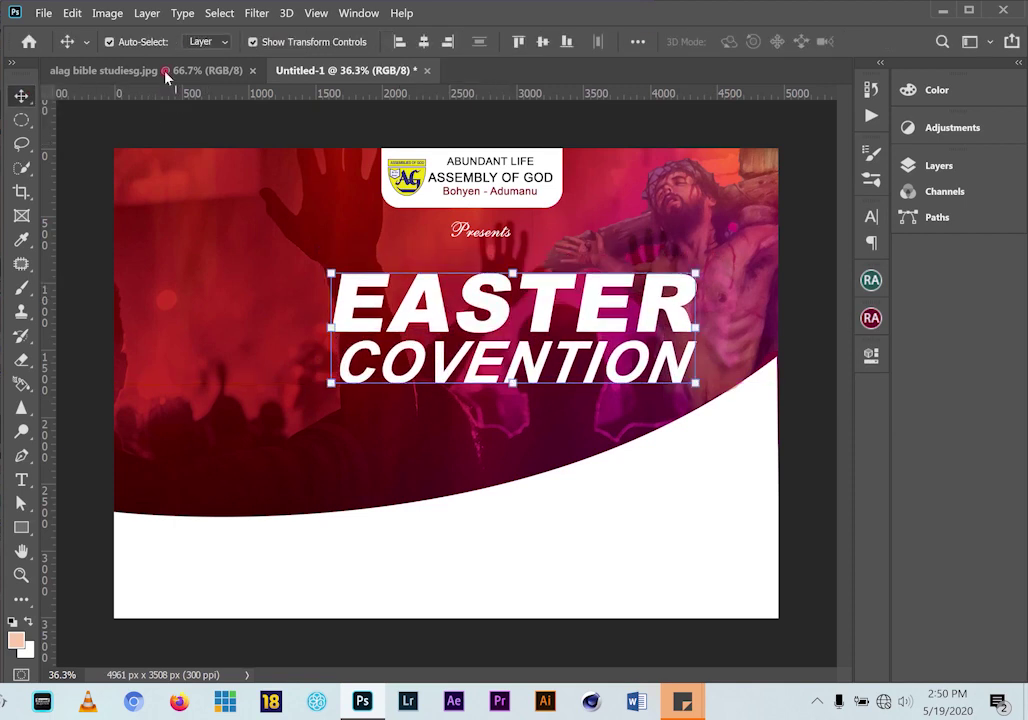
# Check the reference flyer, then select the EASTER text layer on its own
pyautogui.click(165, 71)
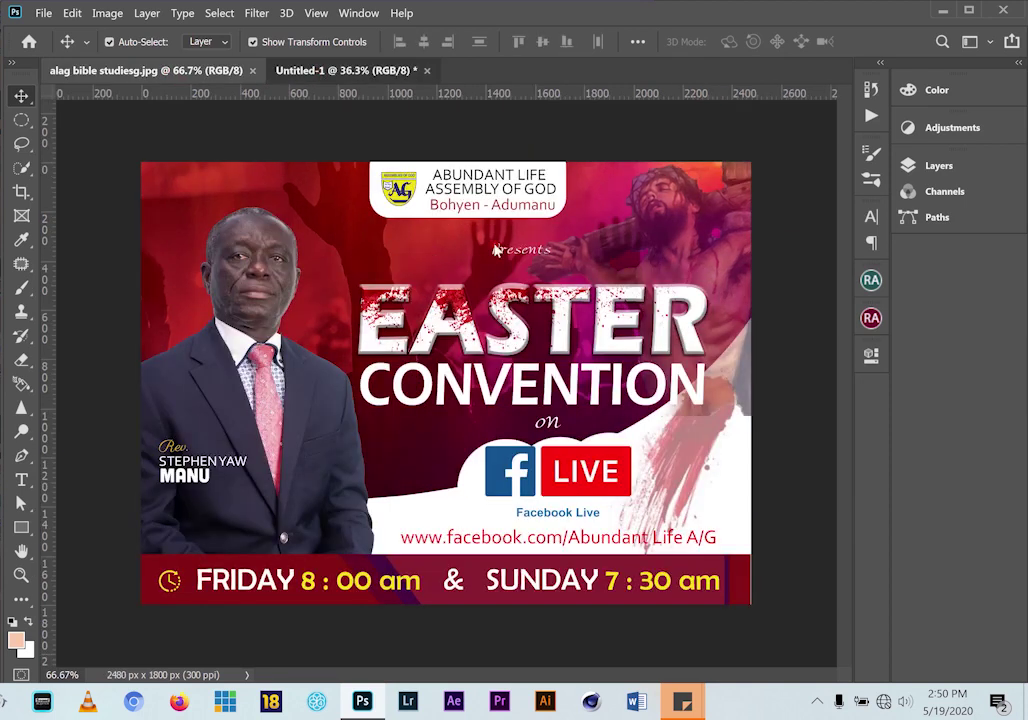
pyautogui.click(310, 70)
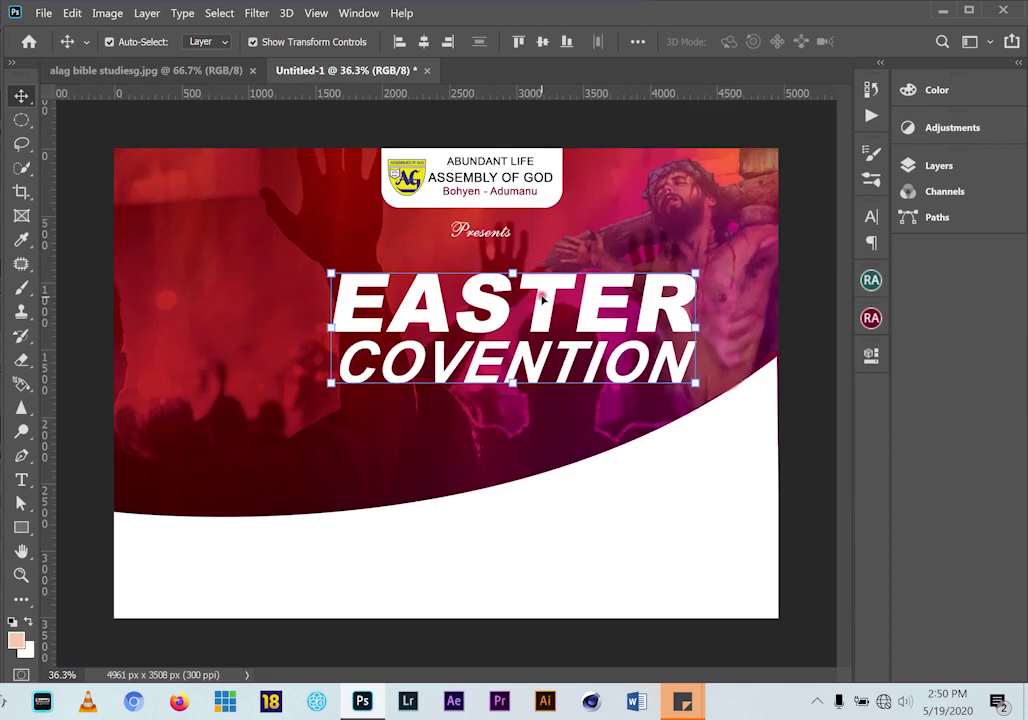
pyautogui.click(792, 367)
pyautogui.click(548, 296)
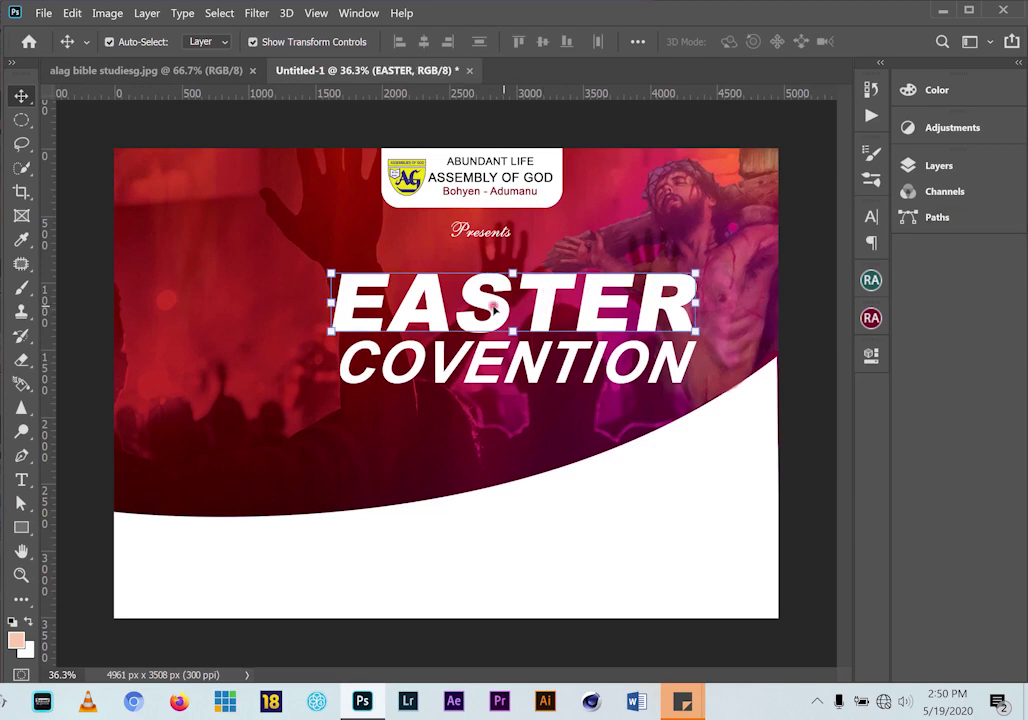
pyautogui.click(948, 168)
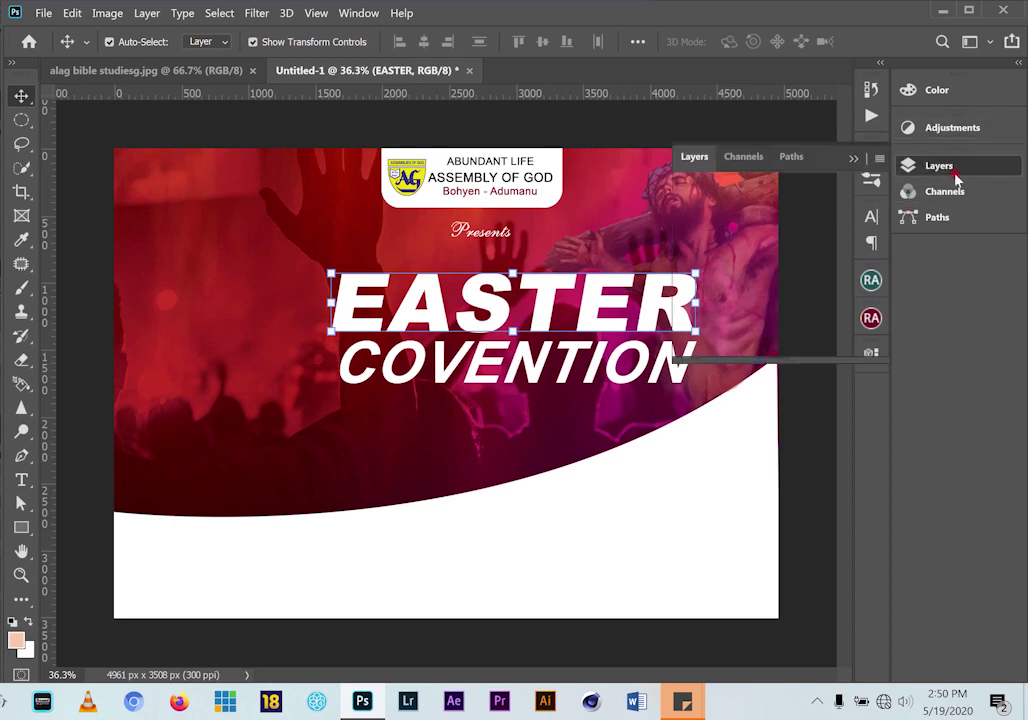
pyautogui.moveTo(801, 352); pyautogui.dragTo(835, 592)
# Give EASTER an Emboss-style Bevel & Emboss: depth 501%, size 49 px, soften 6 px
pyautogui.click(736, 580)
pyautogui.click(736, 586)
pyautogui.click(734, 585)
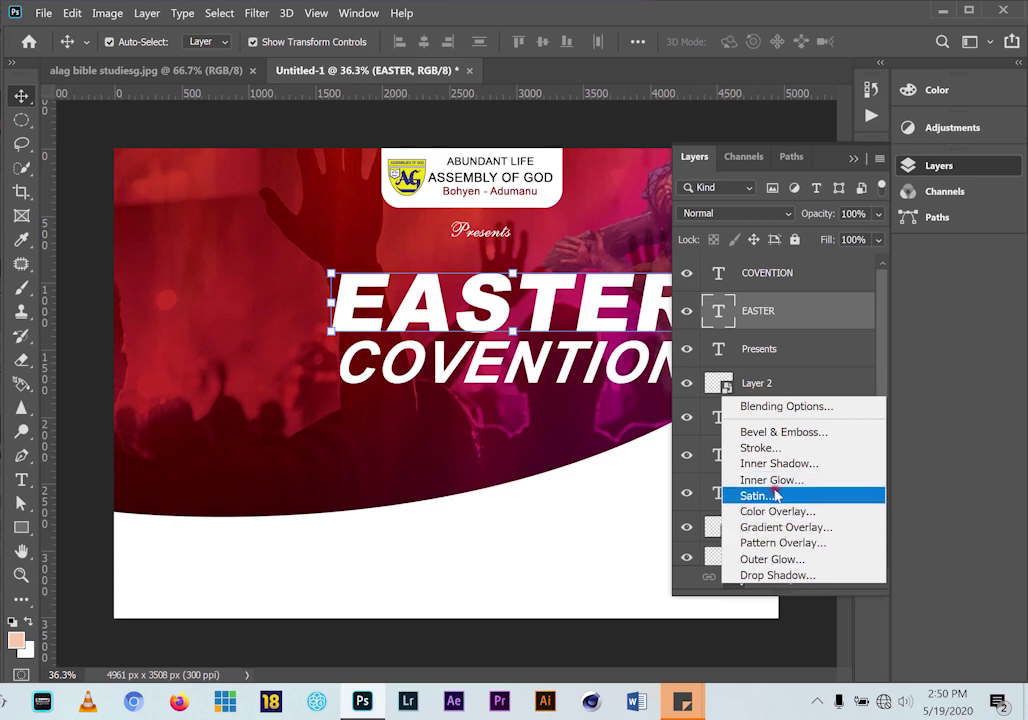
pyautogui.click(758, 320)
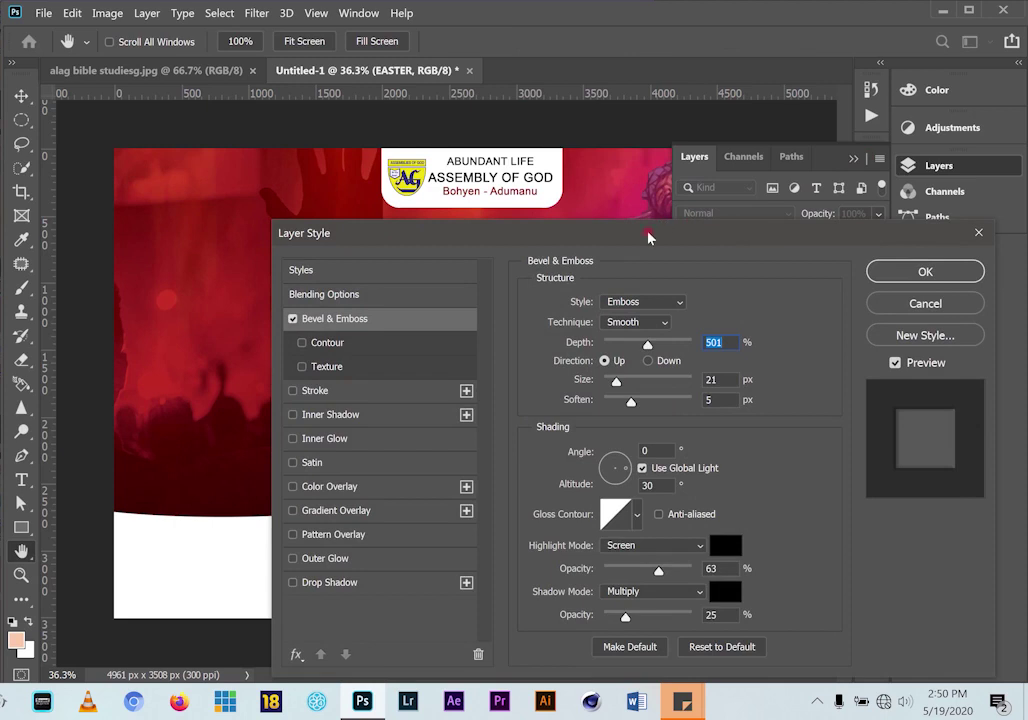
pyautogui.moveTo(648, 236); pyautogui.dragTo(921, 2)
pyautogui.moveTo(894, 148); pyautogui.dragTo(899, 150)
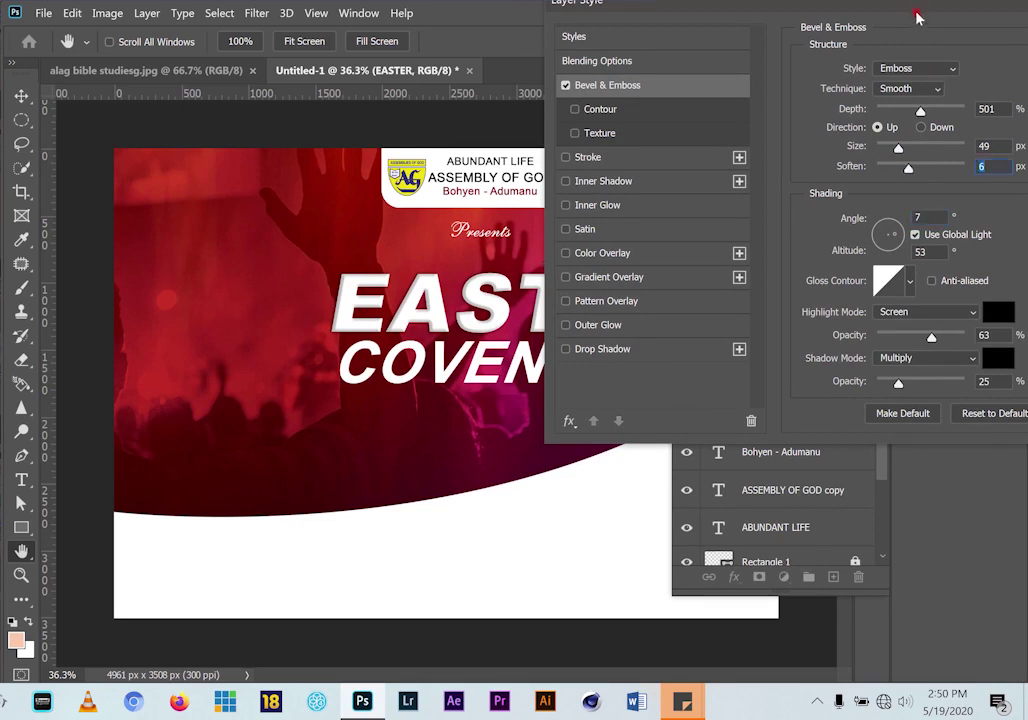
pyautogui.moveTo(897, 12); pyautogui.dragTo(656, 59)
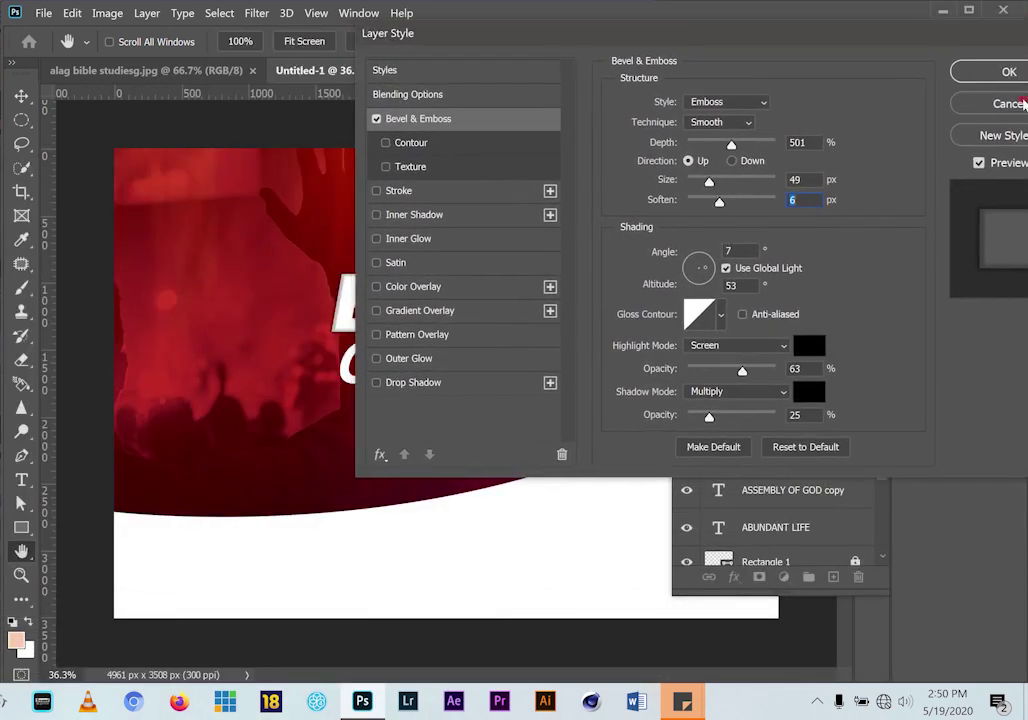
pyautogui.click(997, 78)
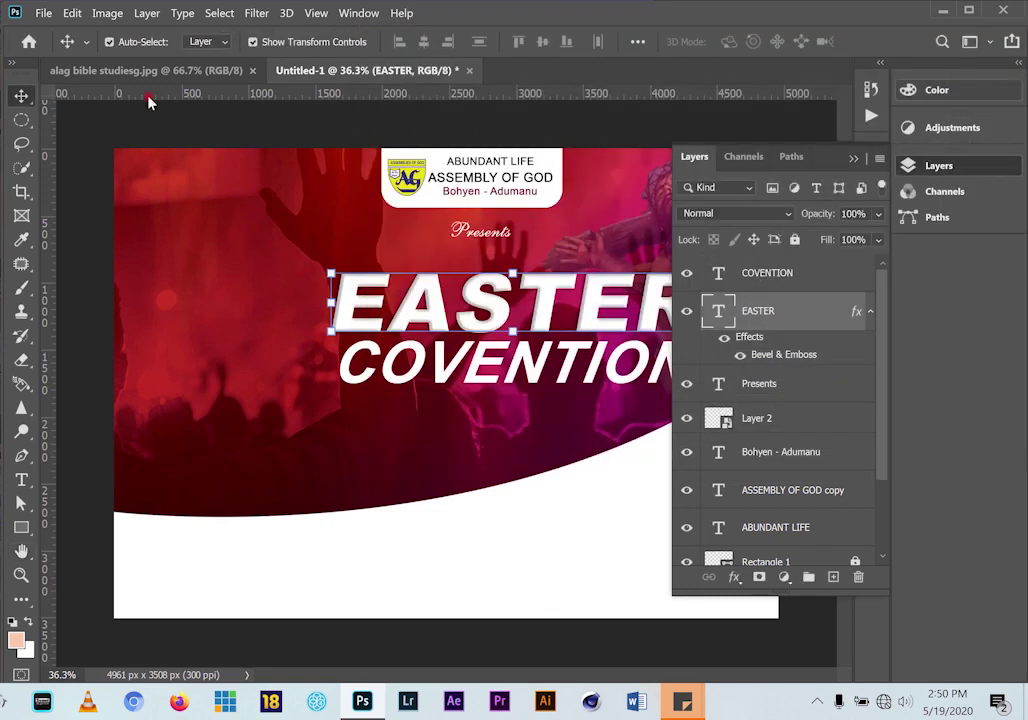
# Compare the embossed headline against the reference flyer and close the layers list
pyautogui.click(141, 72)
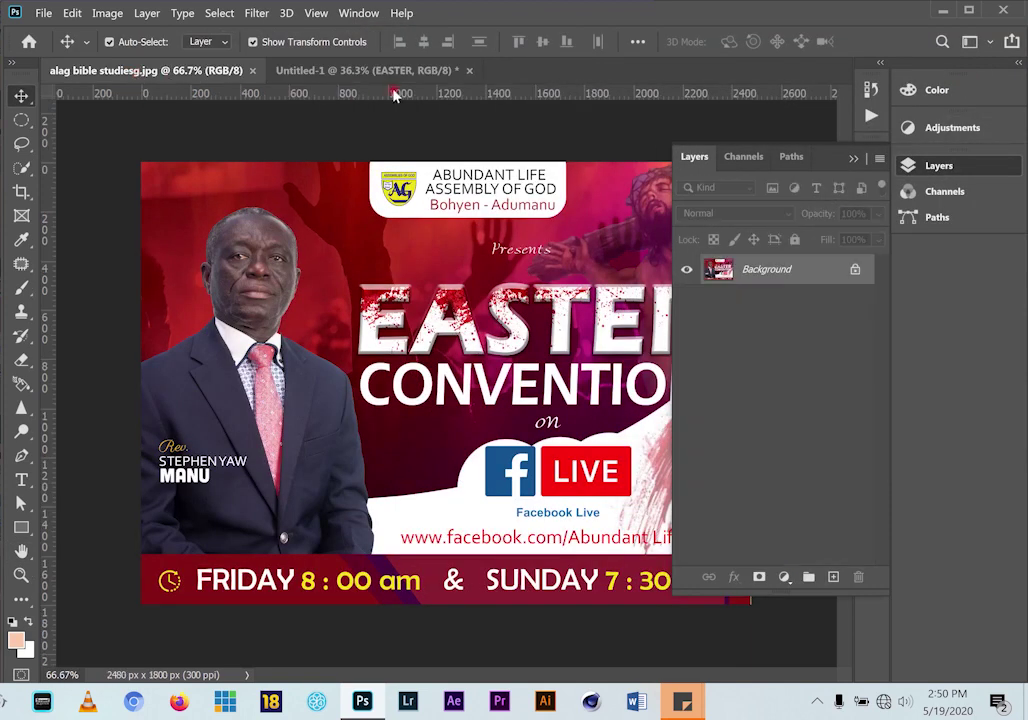
pyautogui.click(366, 72)
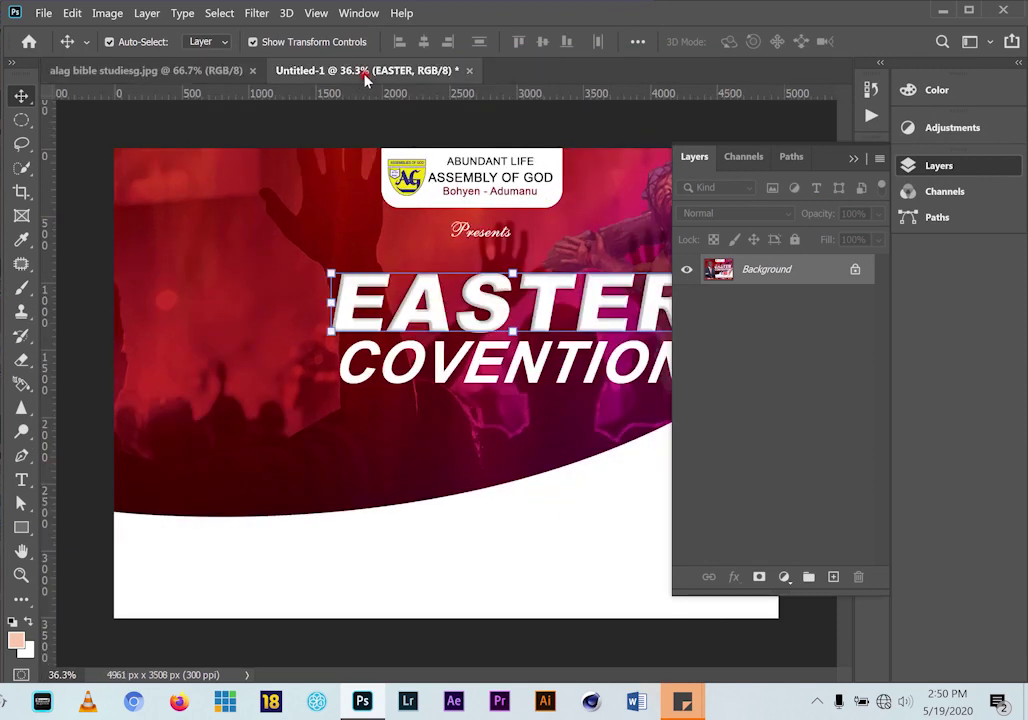
pyautogui.click(195, 72)
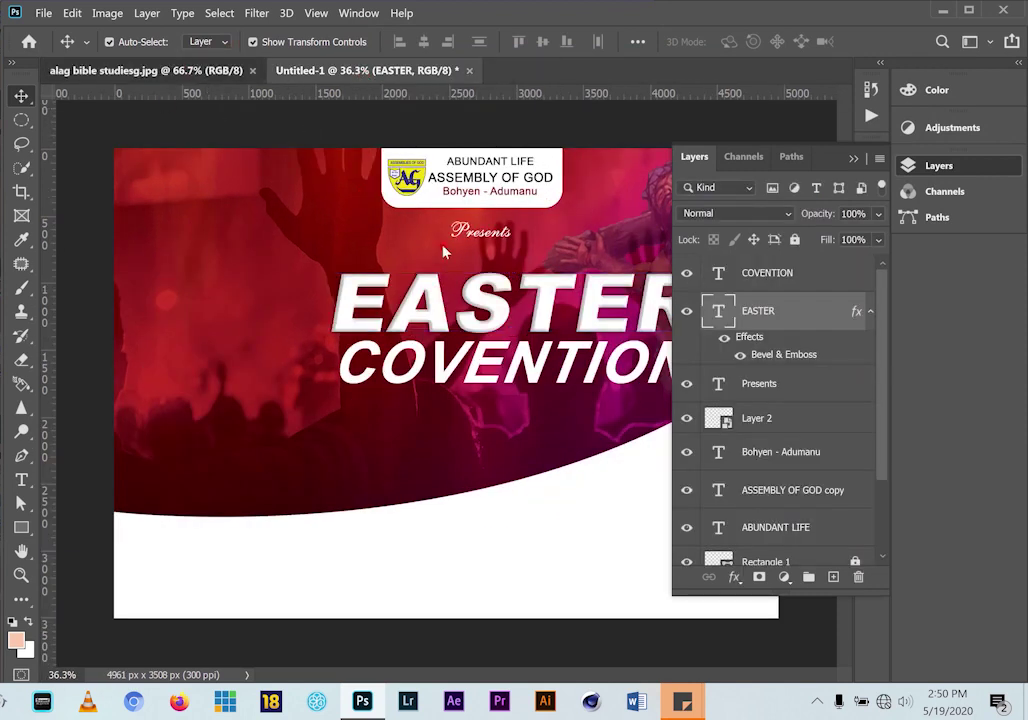
pyautogui.click(330, 74)
pyautogui.click(853, 160)
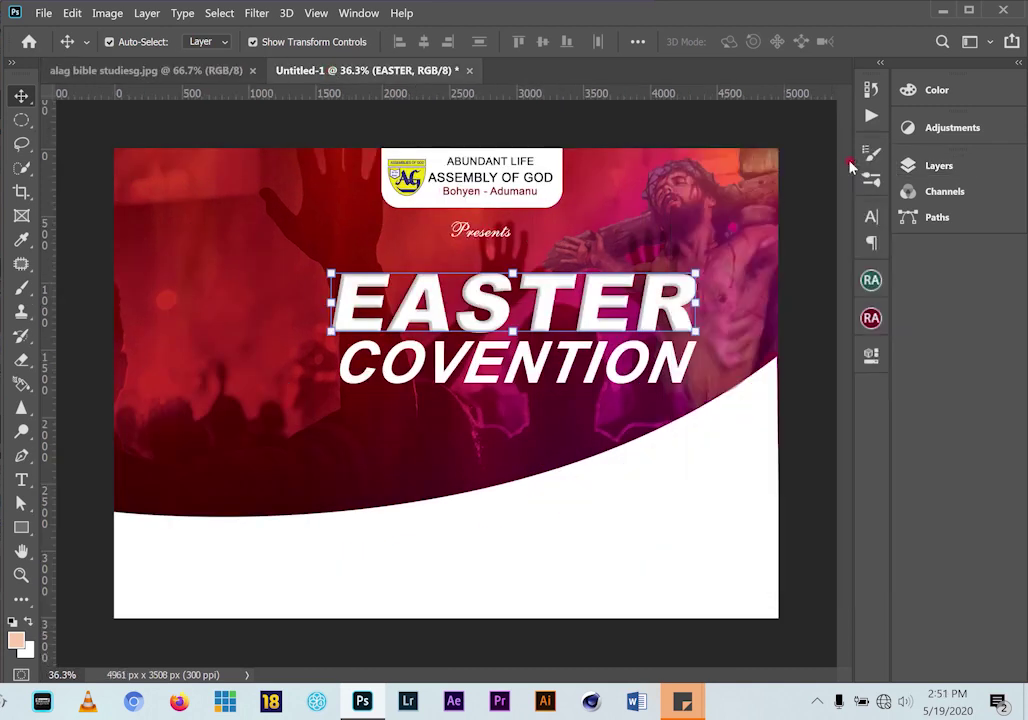
# Drag blood_PNG6093.png from the flyer assets folder onto the Photoshop canvas
pyautogui.click(683, 701)
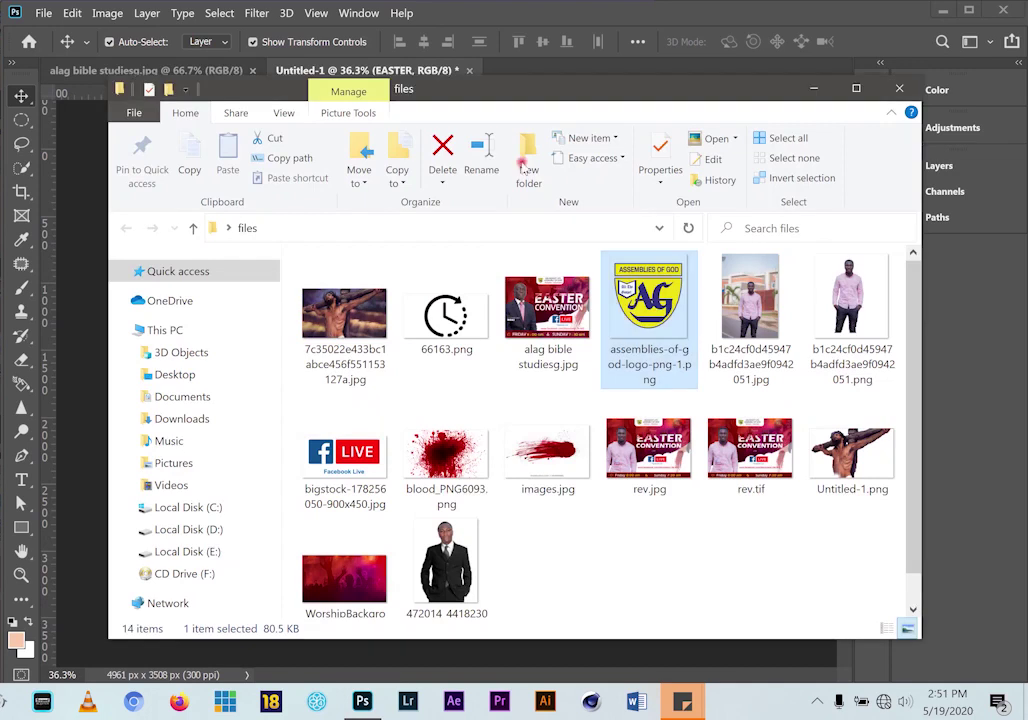
pyautogui.click(450, 466)
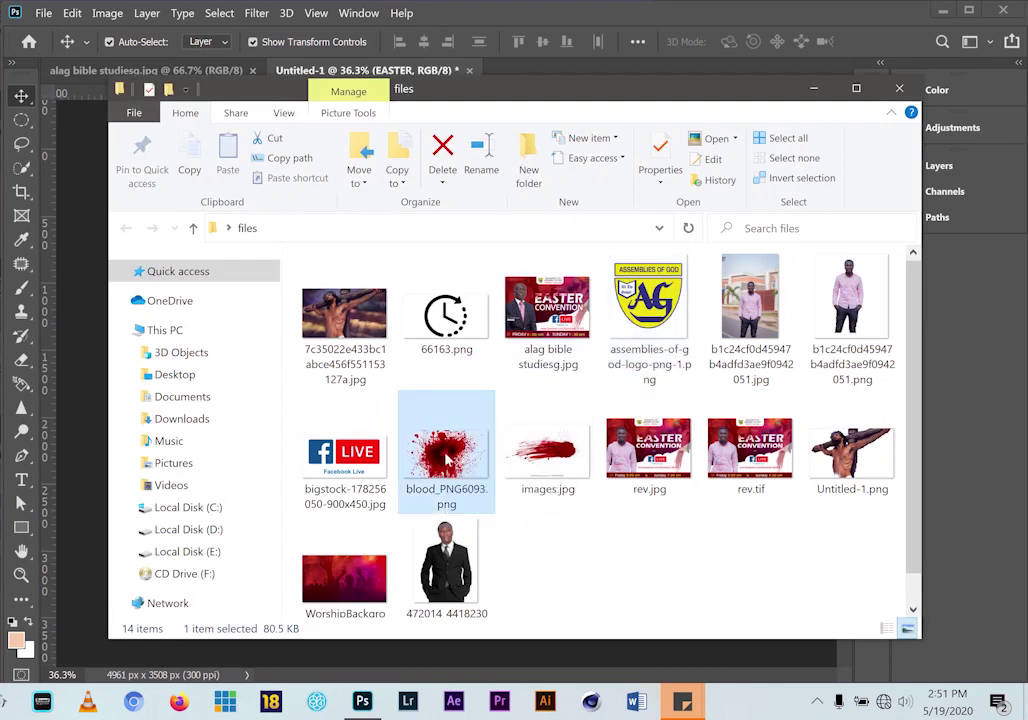
pyautogui.moveTo(448, 466)
pyautogui.mouseDown()
pyautogui.moveTo(440, 440)
pyautogui.moveTo(508, 304)
pyautogui.moveTo(448, 450)
pyautogui.moveTo(519, 64)
pyautogui.moveTo(482, 664)
pyautogui.moveTo(378, 690)
pyautogui.moveTo(446, 483)
pyautogui.mouseUp()
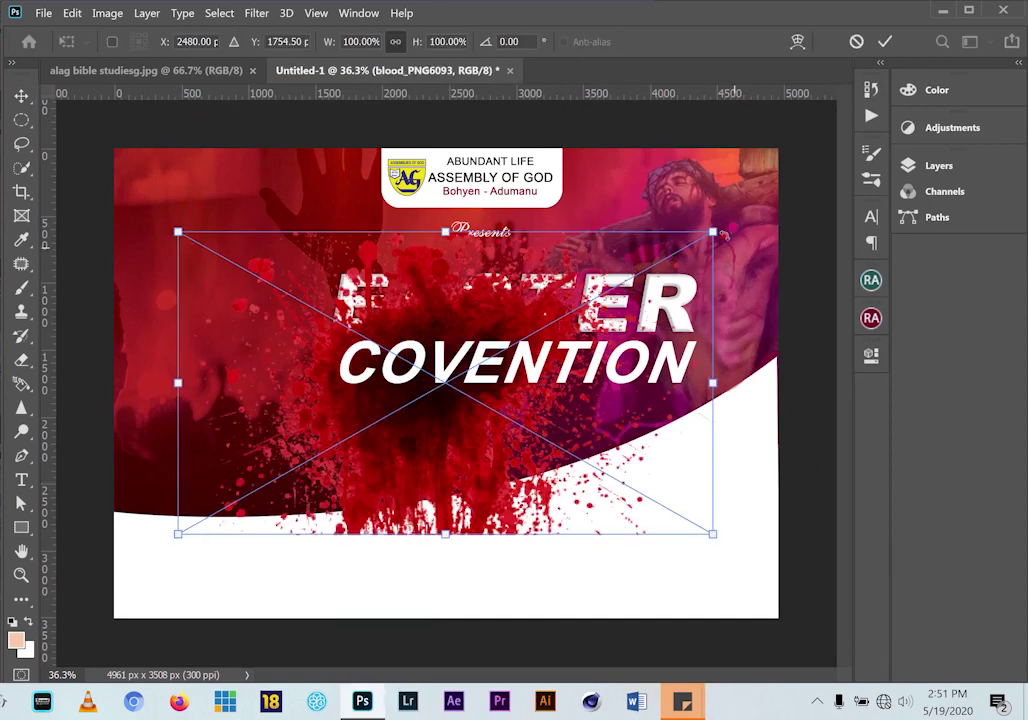
# Shrink the placed blood splatter to about 52% and commit its placement
pyautogui.moveTo(715, 232); pyautogui.dragTo(485, 360)
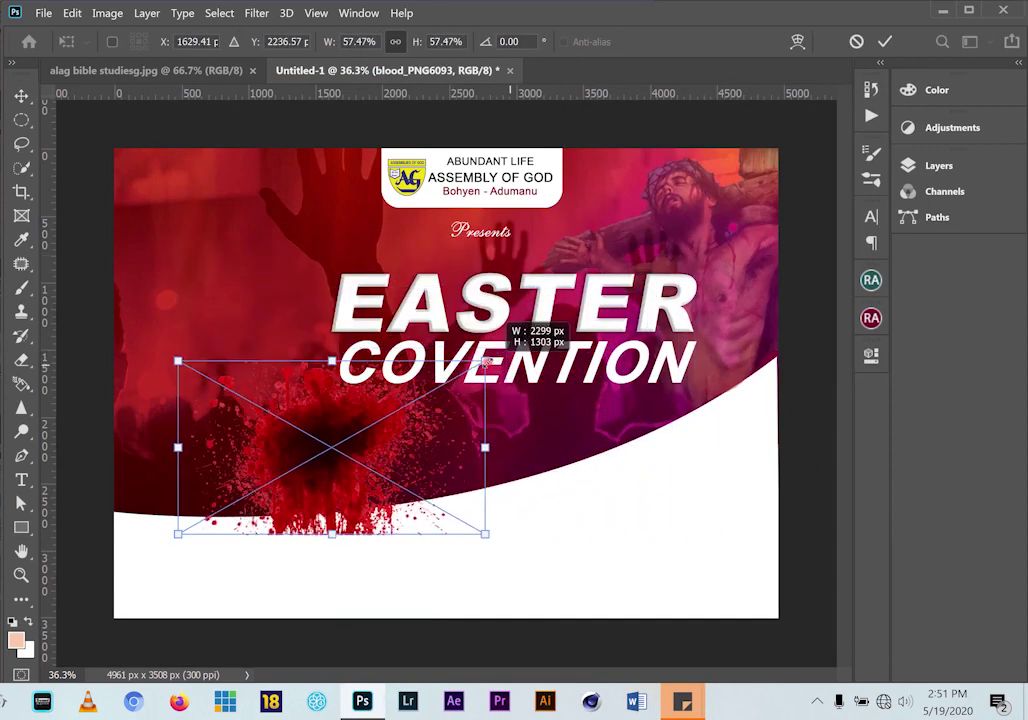
pyautogui.moveTo(355, 430); pyautogui.dragTo(483, 348)
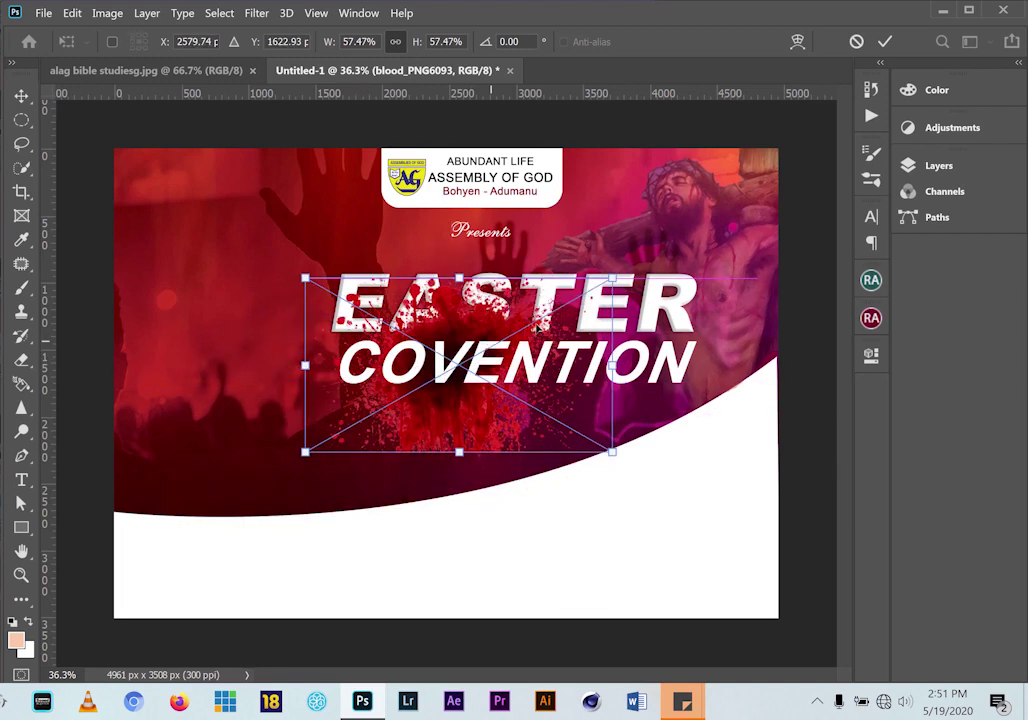
pyautogui.moveTo(613, 279); pyautogui.dragTo(585, 295)
pyautogui.moveTo(450, 420); pyautogui.dragTo(293, 376)
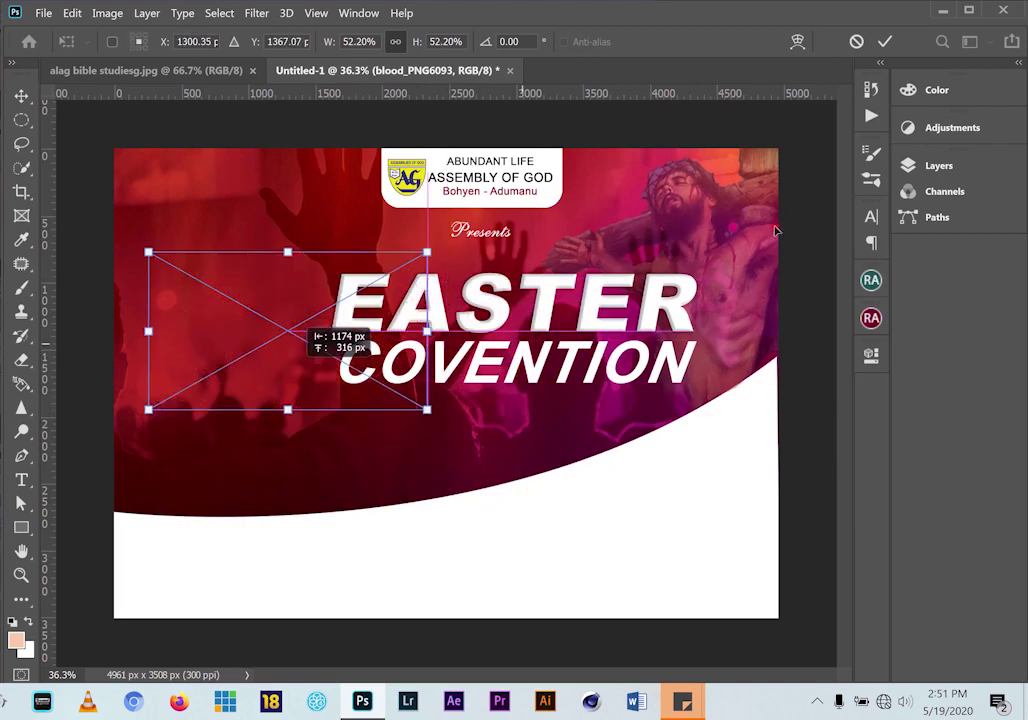
pyautogui.click(884, 42)
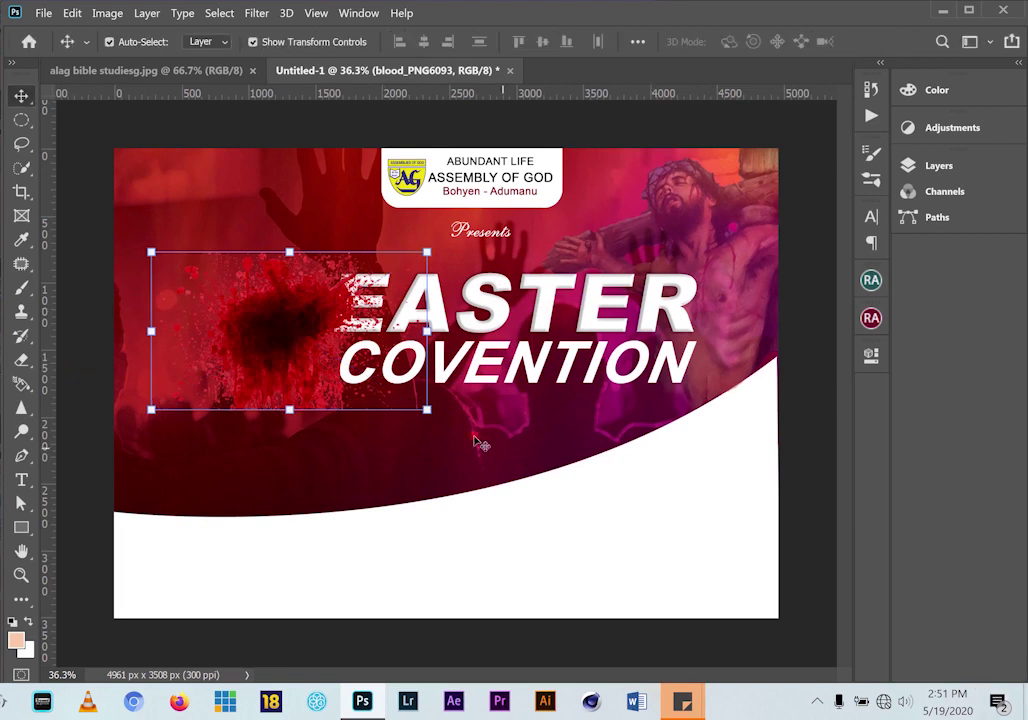
# Move the blood splatter down over the middle letters of the EASTER headline
pyautogui.moveTo(289, 319); pyautogui.dragTo(591, 250)
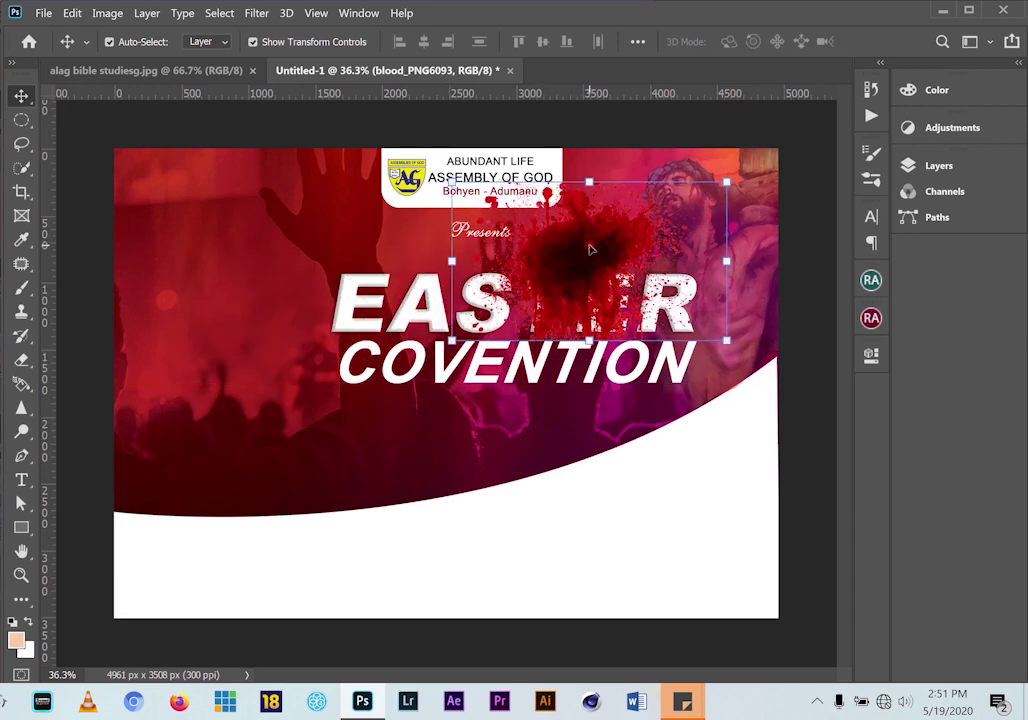
pyautogui.click(940, 166)
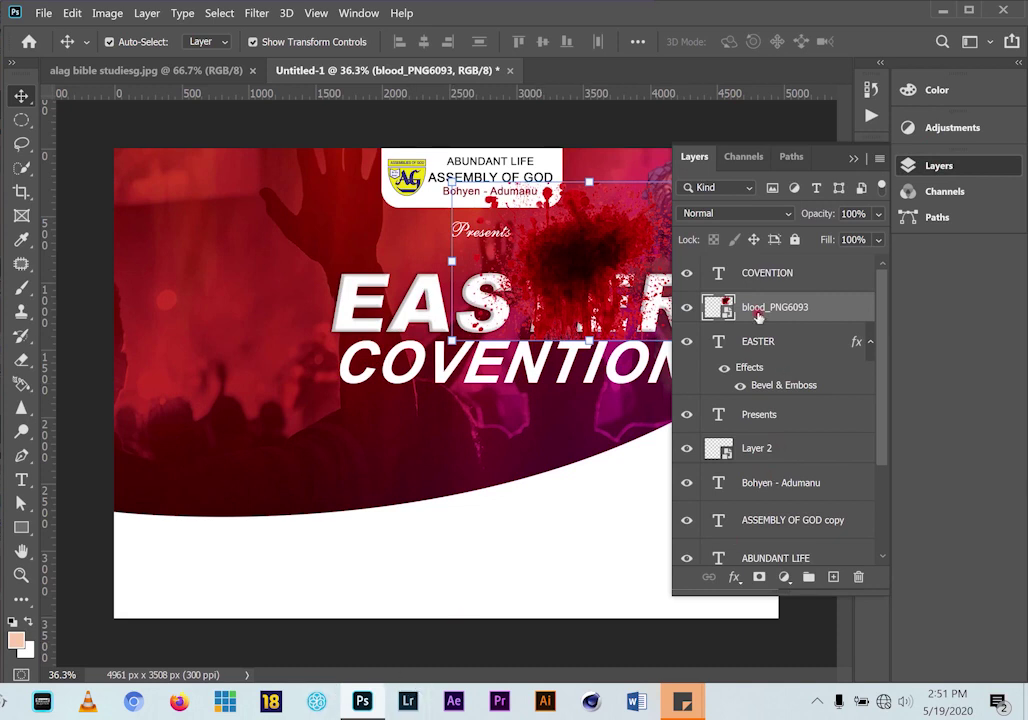
pyautogui.moveTo(570, 258); pyautogui.dragTo(542, 290)
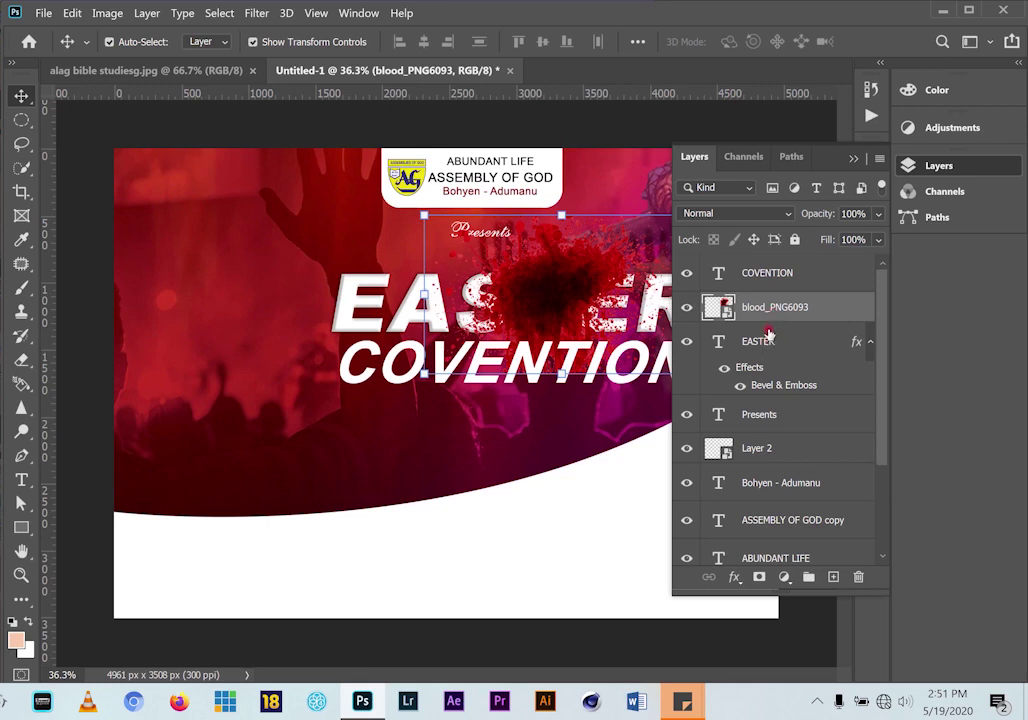
pyautogui.rightClick(770, 309)
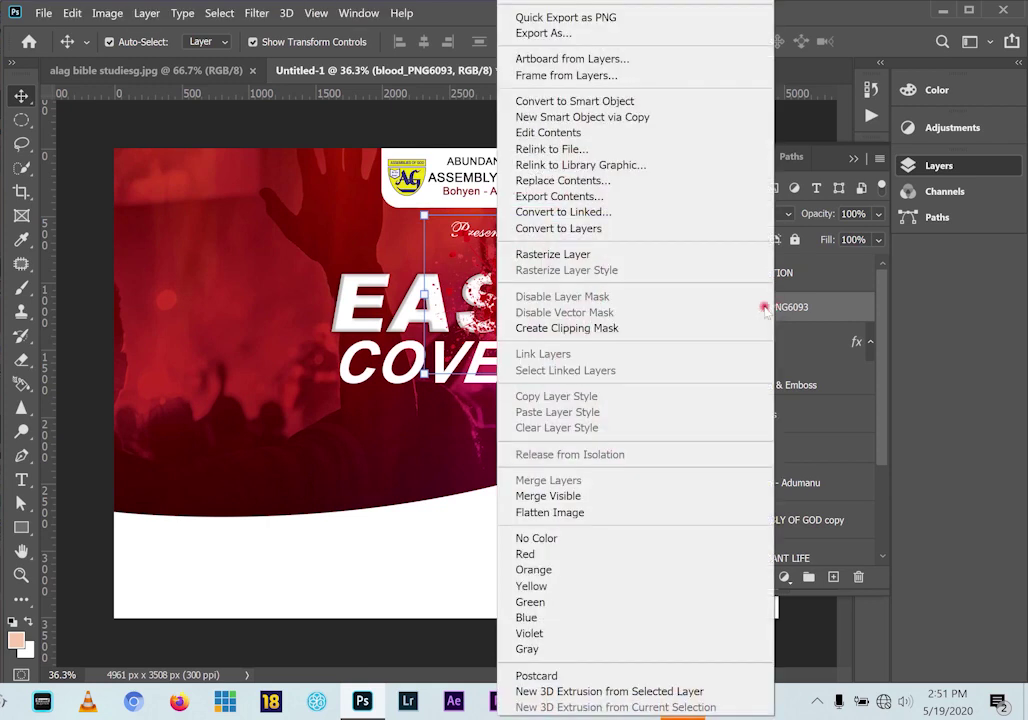
# Clip the blood splatter layer inside the EASTER text and shift it across the letters
pyautogui.click(601, 330)
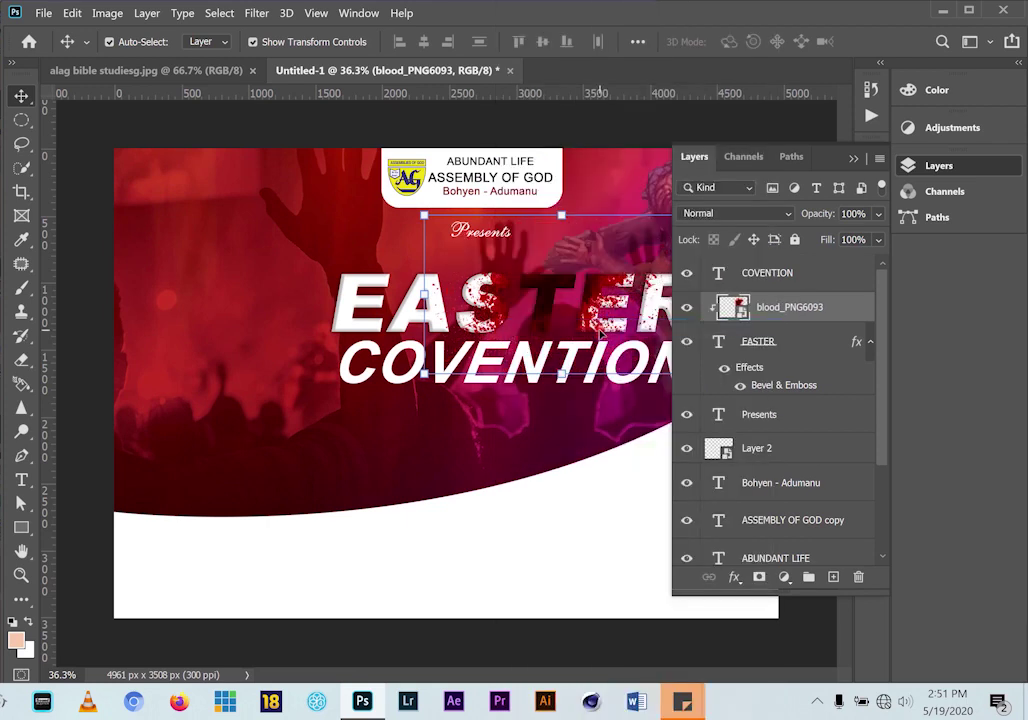
pyautogui.moveTo(555, 303); pyautogui.dragTo(430, 260)
pyautogui.rightClick(816, 308)
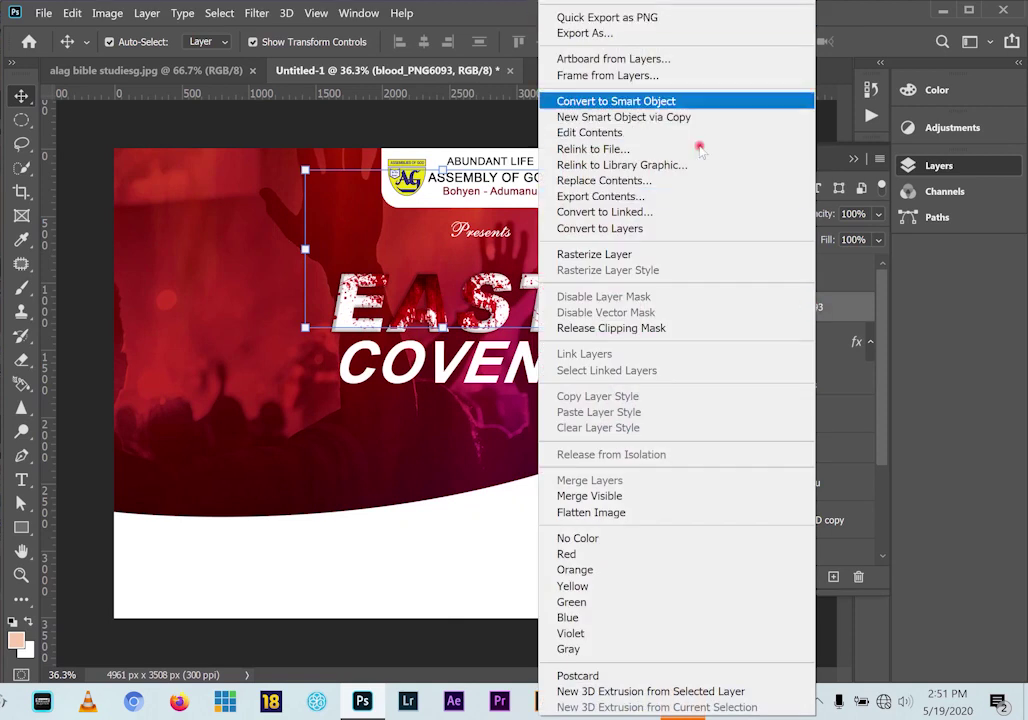
pyautogui.press('Escape')
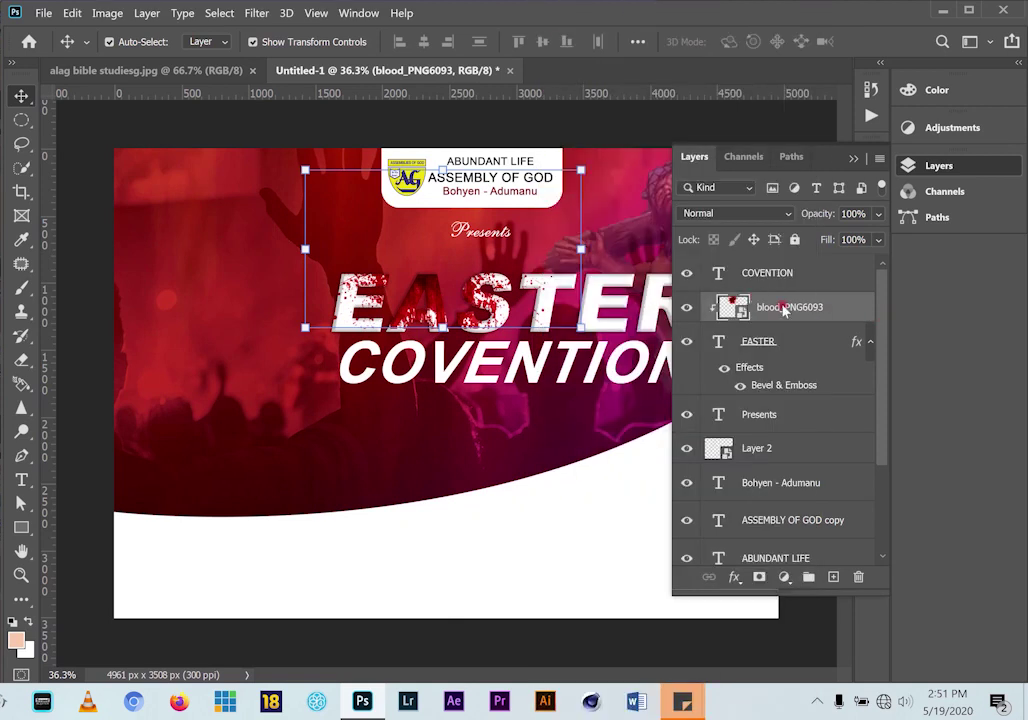
pyautogui.rightClick(785, 311)
# Duplicate the blood layer and move the copy across the EASTER letters
pyautogui.click(598, 2)
pyautogui.click(465, 130)
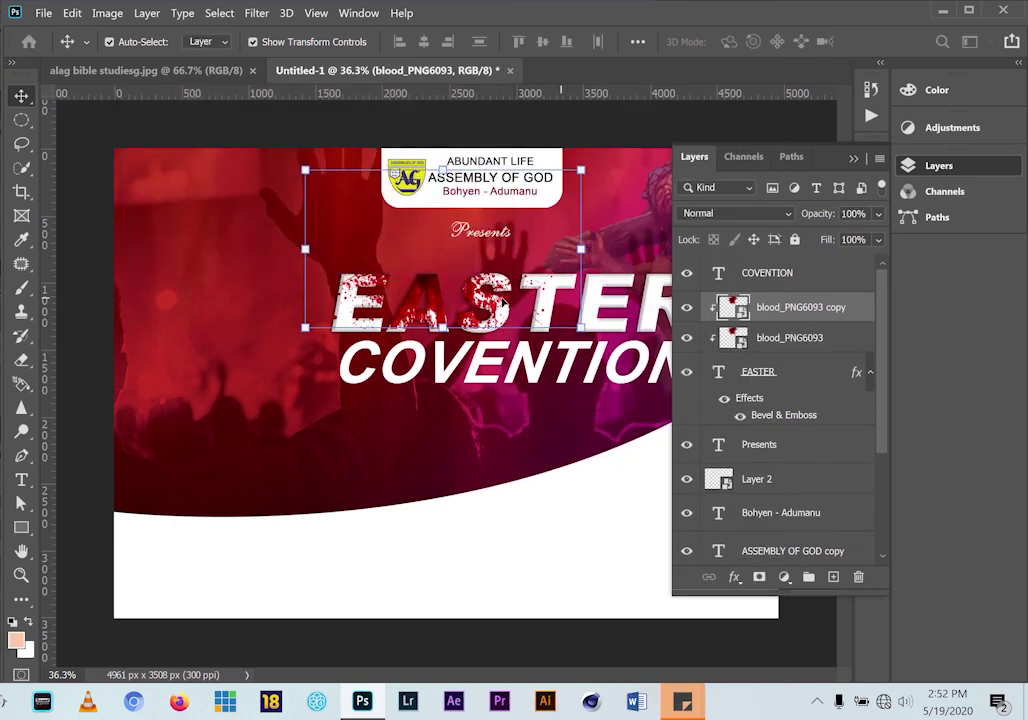
pyautogui.moveTo(457, 300); pyautogui.dragTo(560, 280)
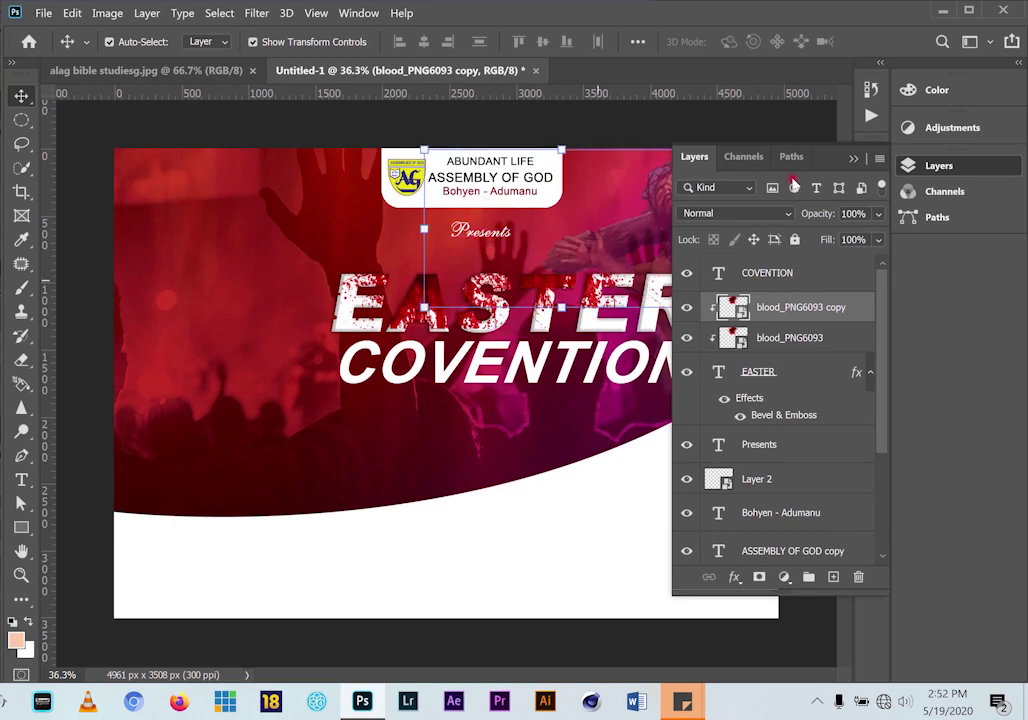
pyautogui.click(855, 160)
pyautogui.click(147, 72)
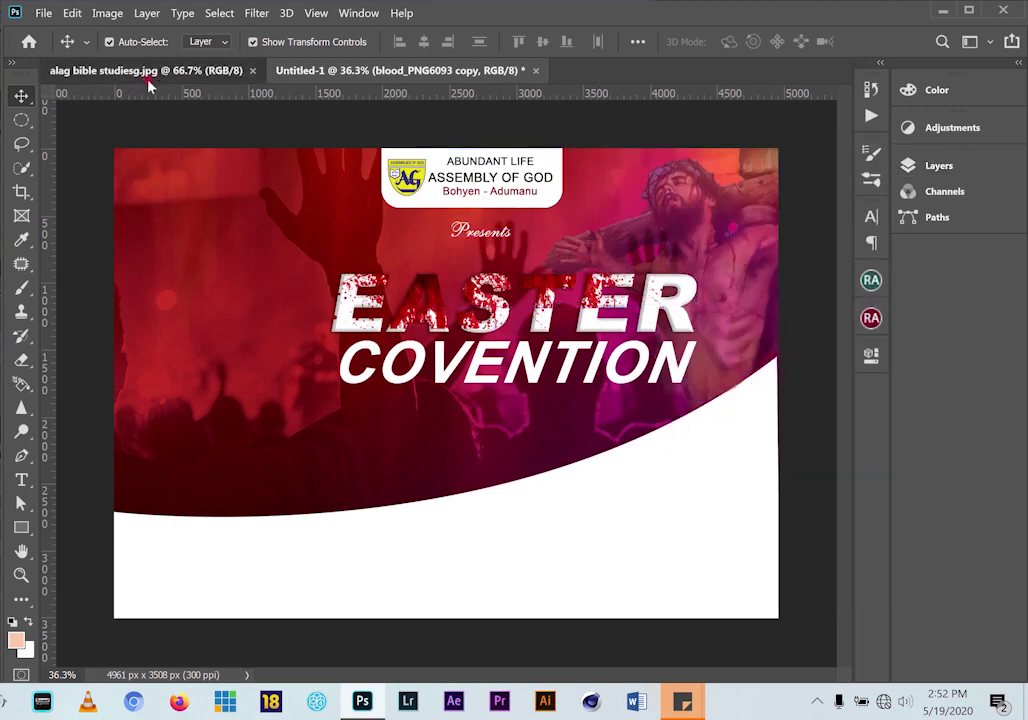
pyautogui.click(358, 68)
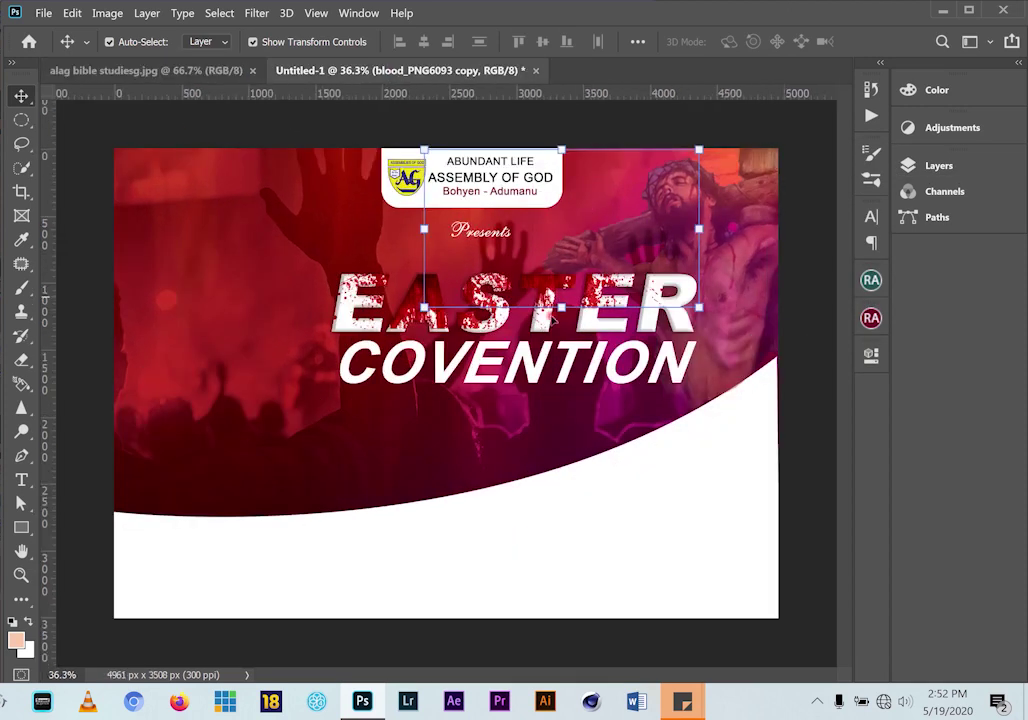
pyautogui.click(205, 264)
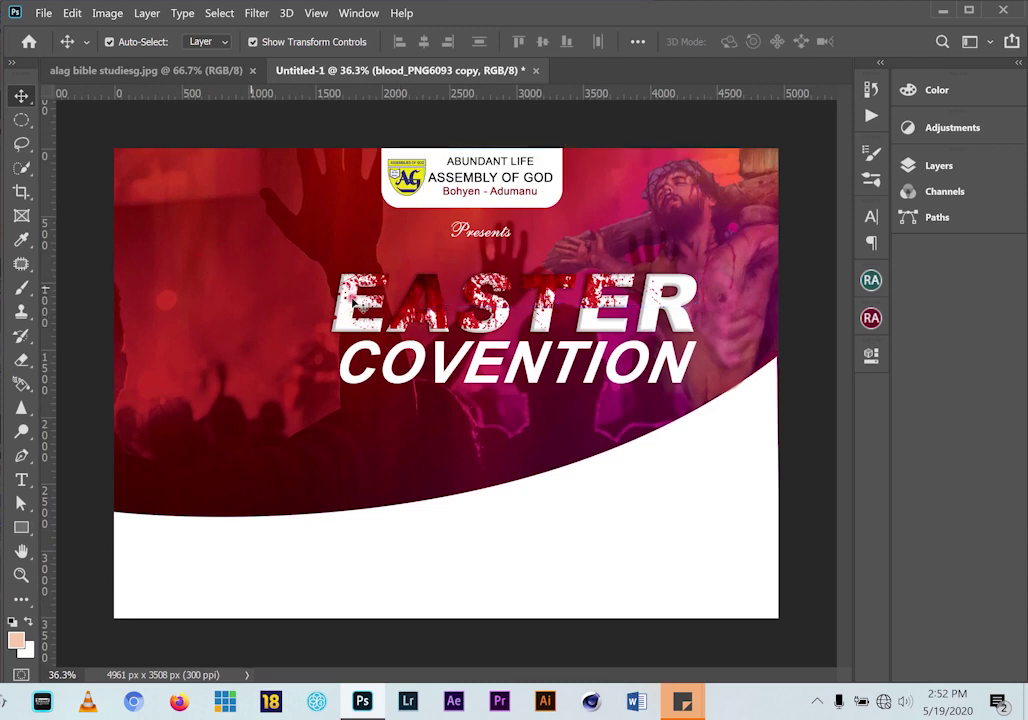
# Rotate the blood copy about 47° and place it over EASTER's right-hand letters
pyautogui.moveTo(390, 250); pyautogui.dragTo(412, 253)
pyautogui.moveTo(282, 136); pyautogui.dragTo(480, 112)
pyautogui.moveTo(423, 205); pyautogui.dragTo(406, 190)
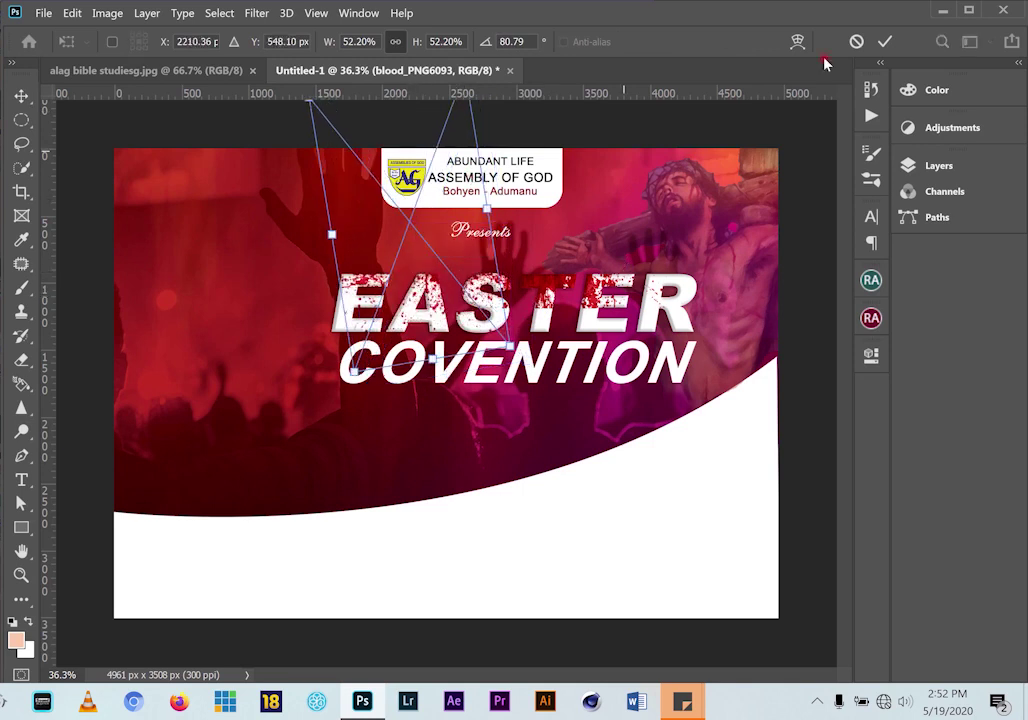
pyautogui.click(883, 42)
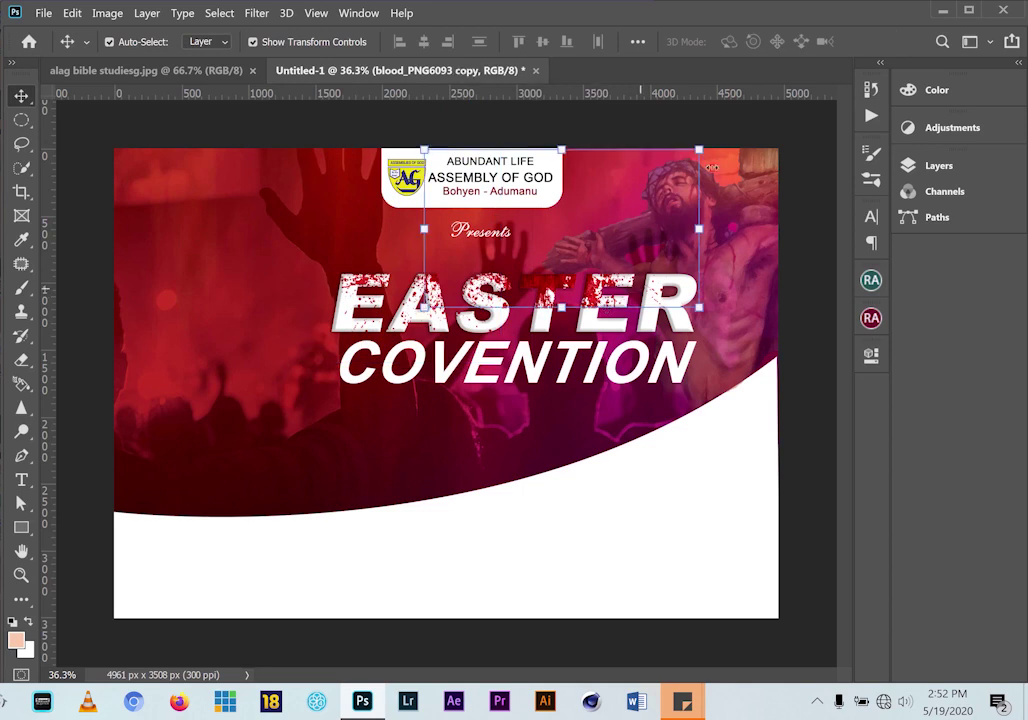
pyautogui.moveTo(729, 150); pyautogui.dragTo(712, 276)
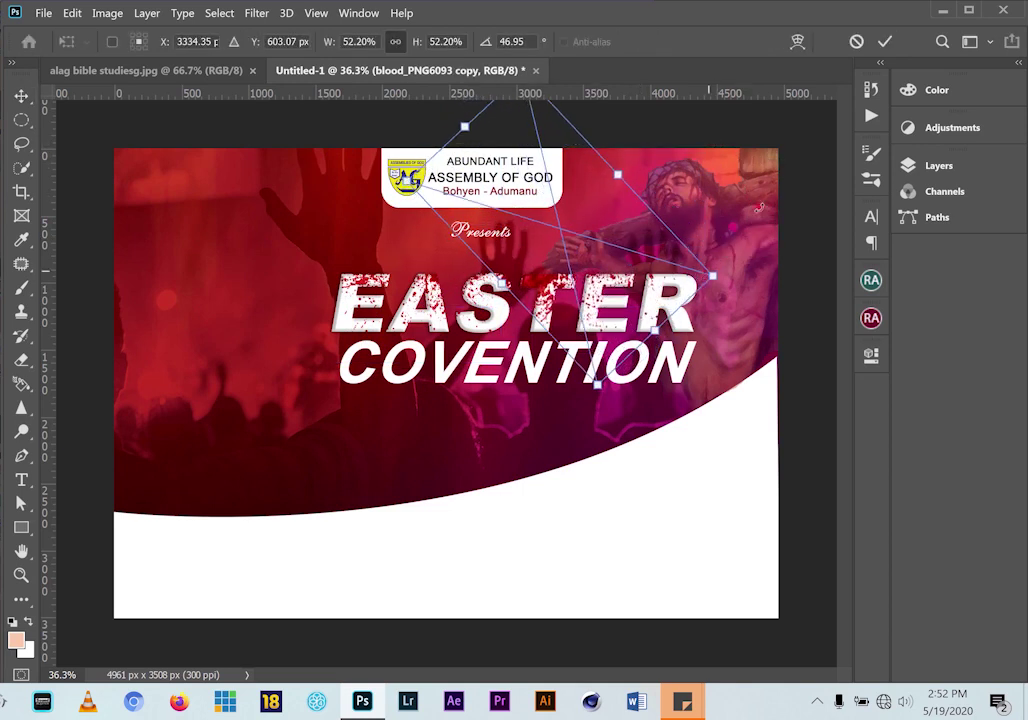
pyautogui.press('Return')
pyautogui.moveTo(553, 291); pyautogui.dragTo(569, 271)
# Finish the blood copy with Ctrl+E and compare the headline with the reference flyer
pyautogui.hotkey('ctrl', 'e')
pyautogui.click(165, 110)
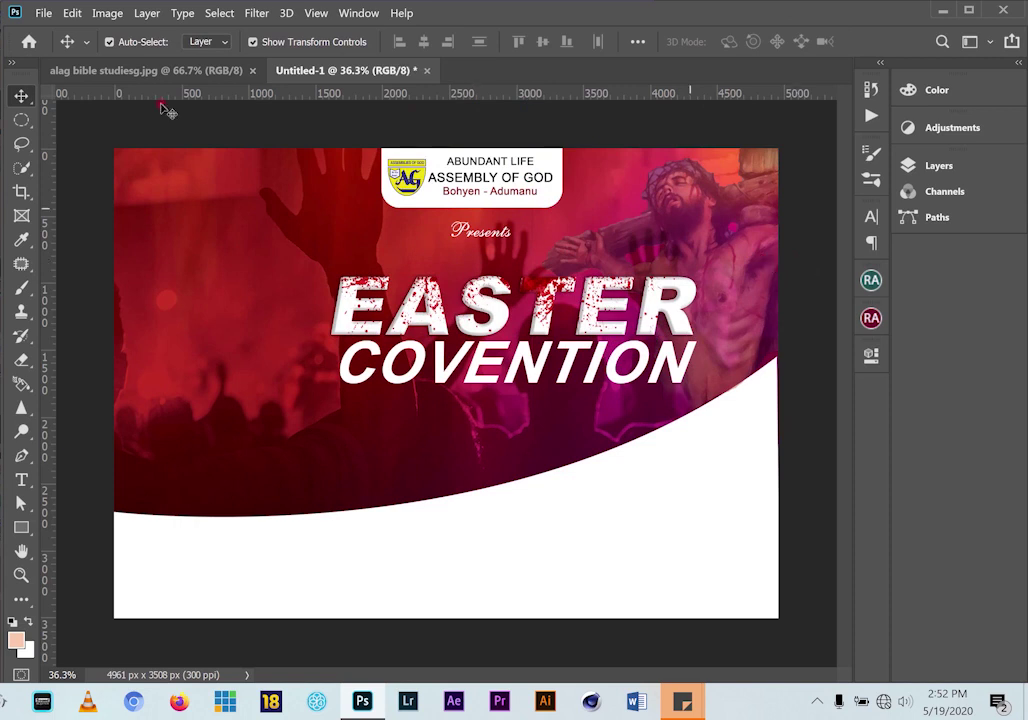
pyautogui.click(131, 72)
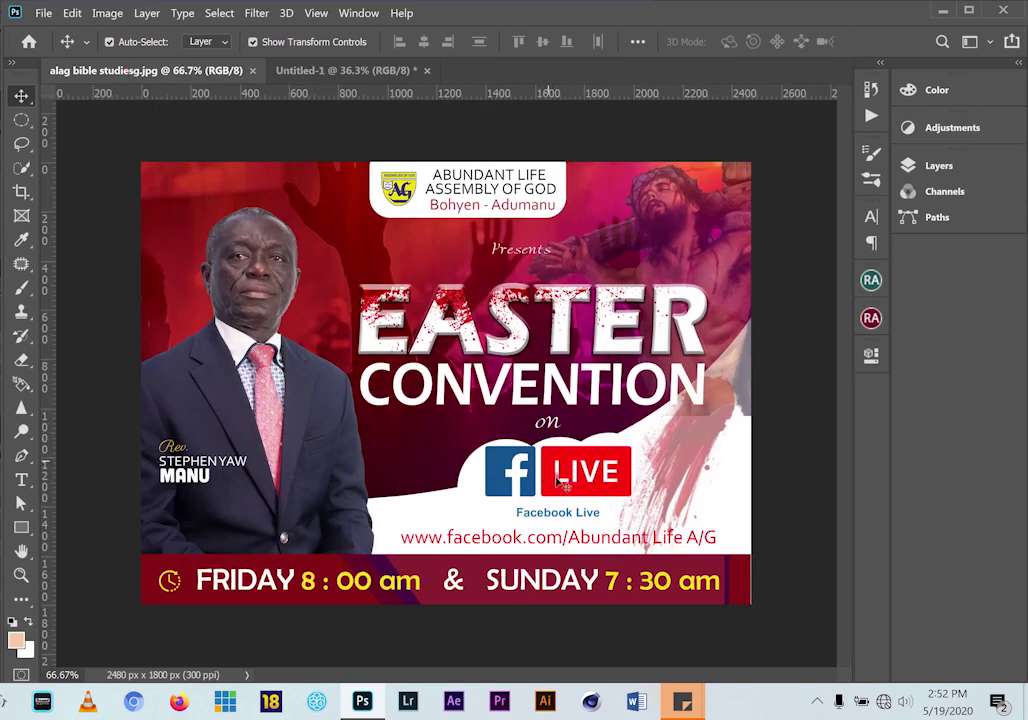
pyautogui.click(315, 69)
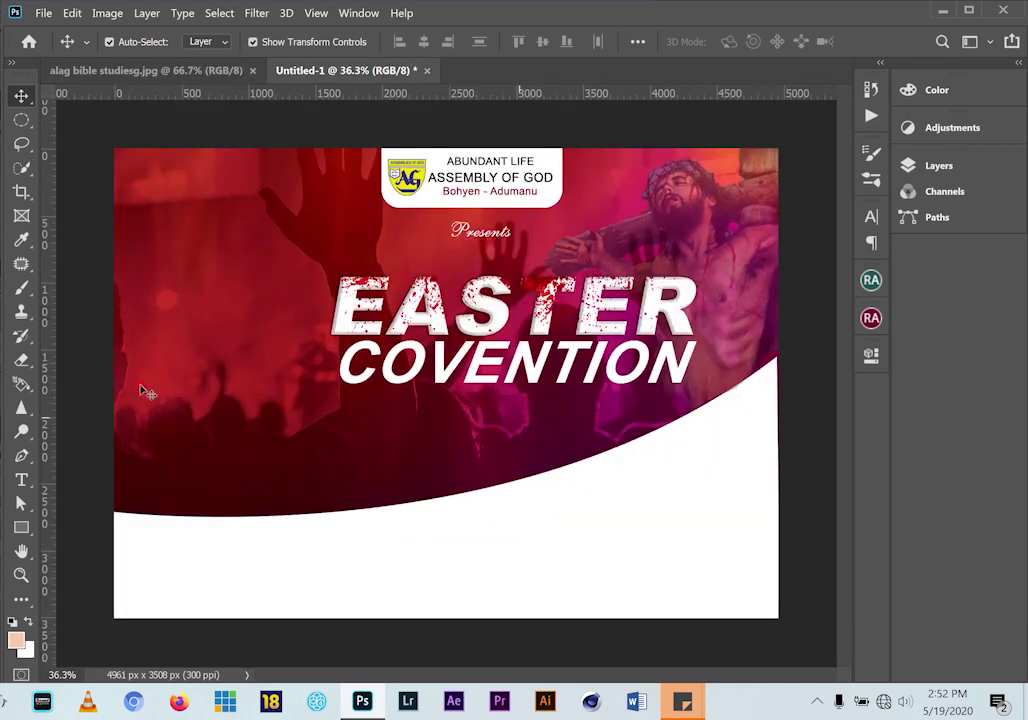
pyautogui.click(478, 232)
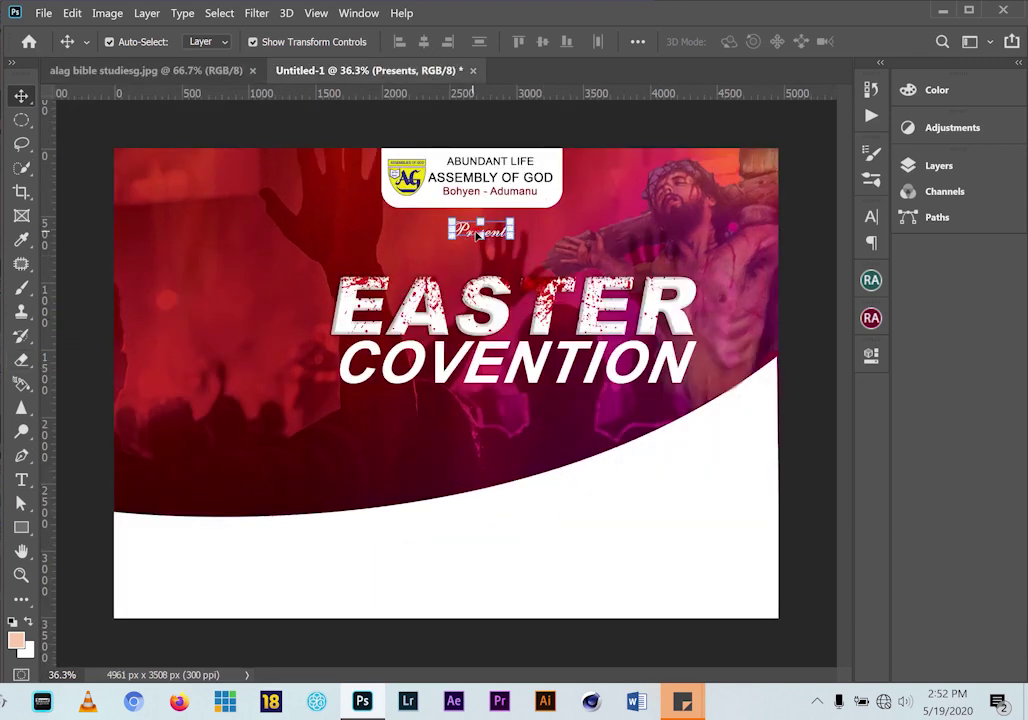
# Duplicate the Presents text below COVENTION and retype it as "on"
pyautogui.moveTo(497, 234); pyautogui.dragTo(521, 405)
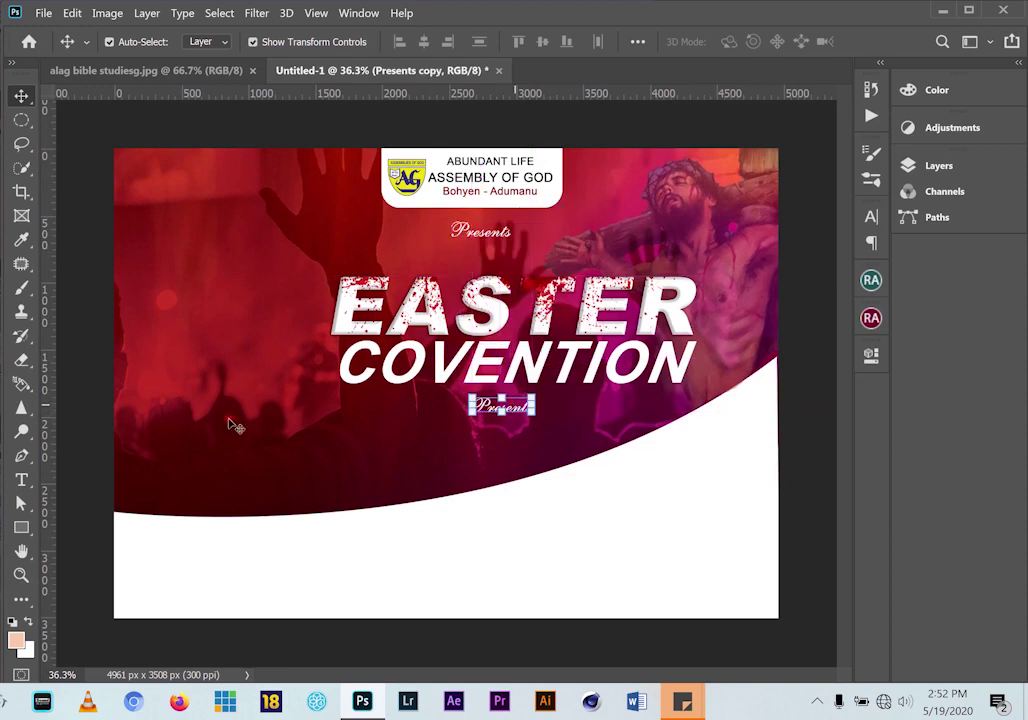
pyautogui.click(21, 479)
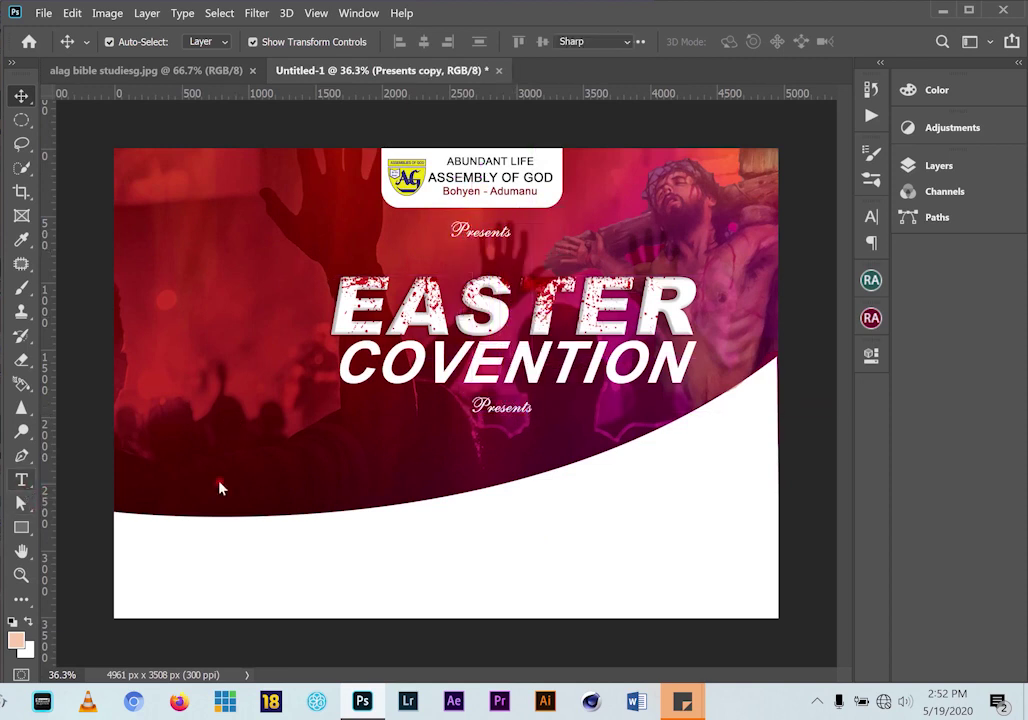
pyautogui.doubleClick(558, 408)
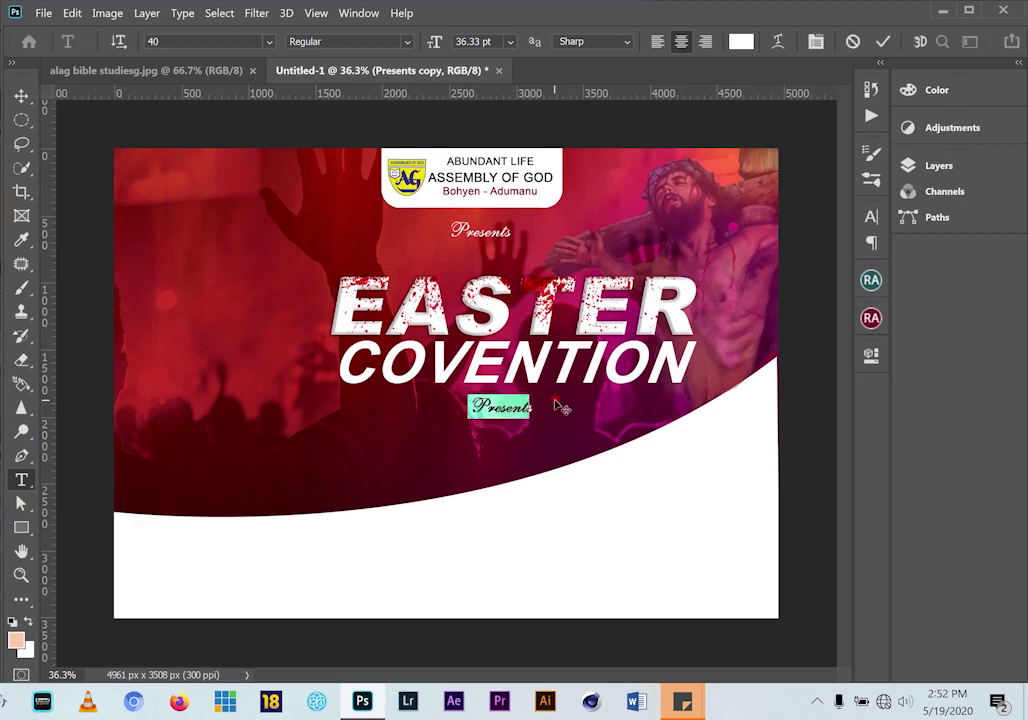
pyautogui.write('ON')
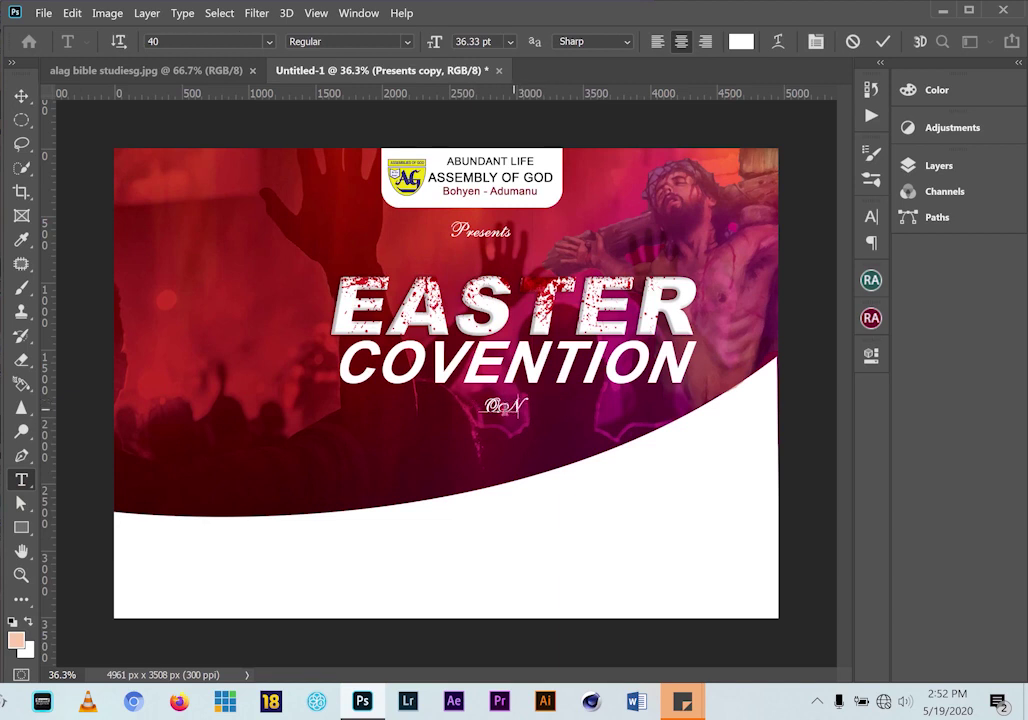
pyautogui.moveTo(516, 406); pyautogui.dragTo(493, 406)
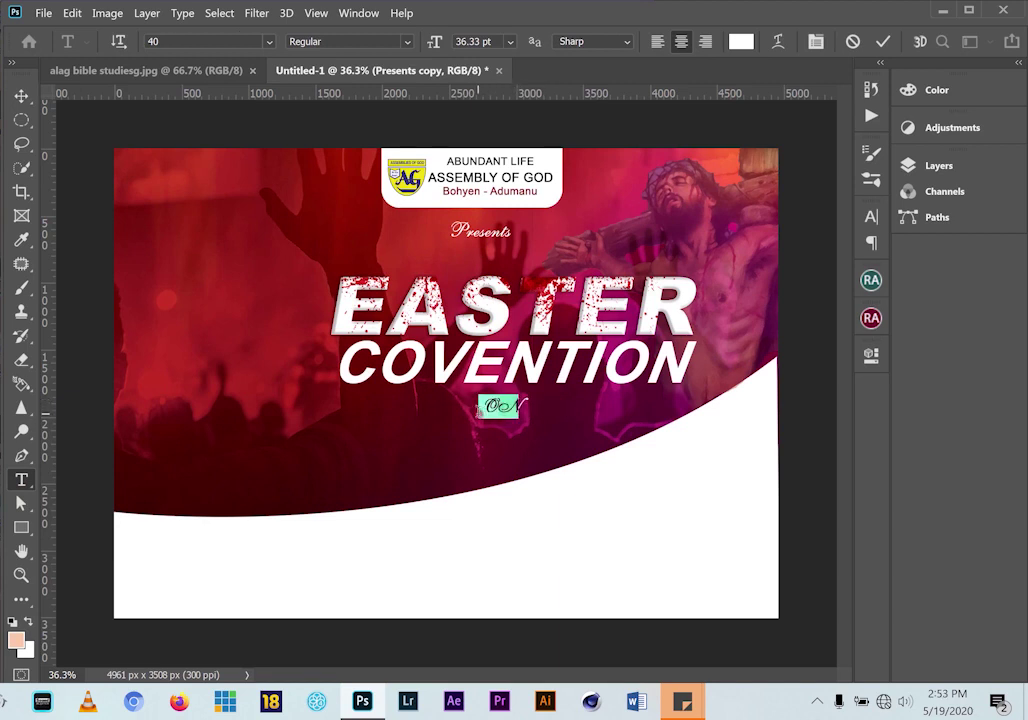
pyautogui.write('on')
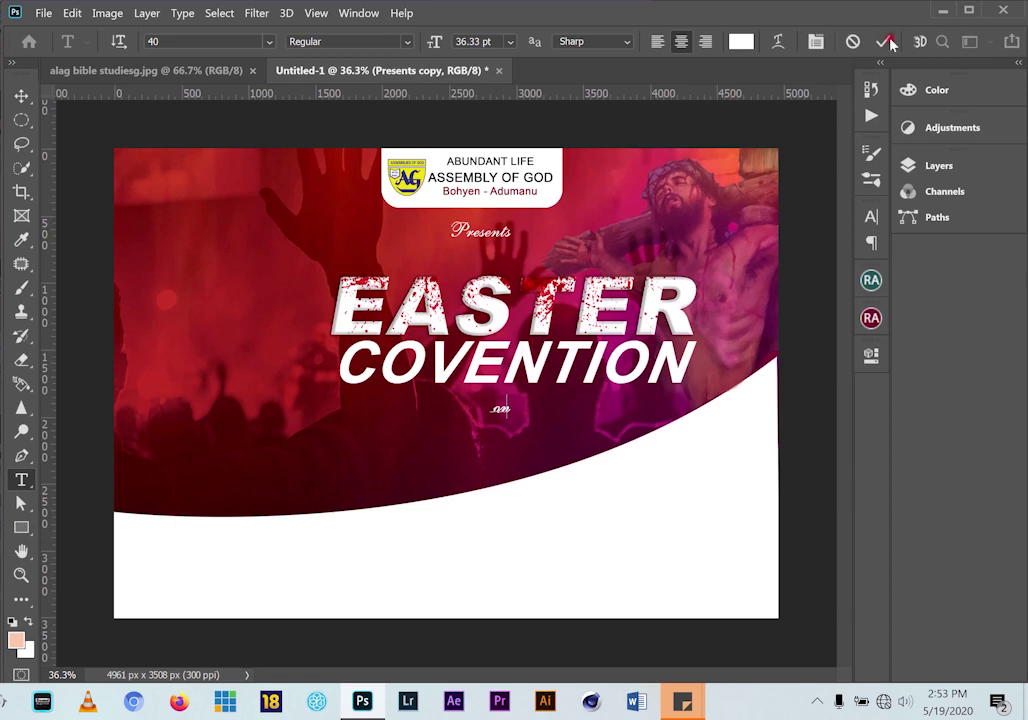
pyautogui.click(21, 95)
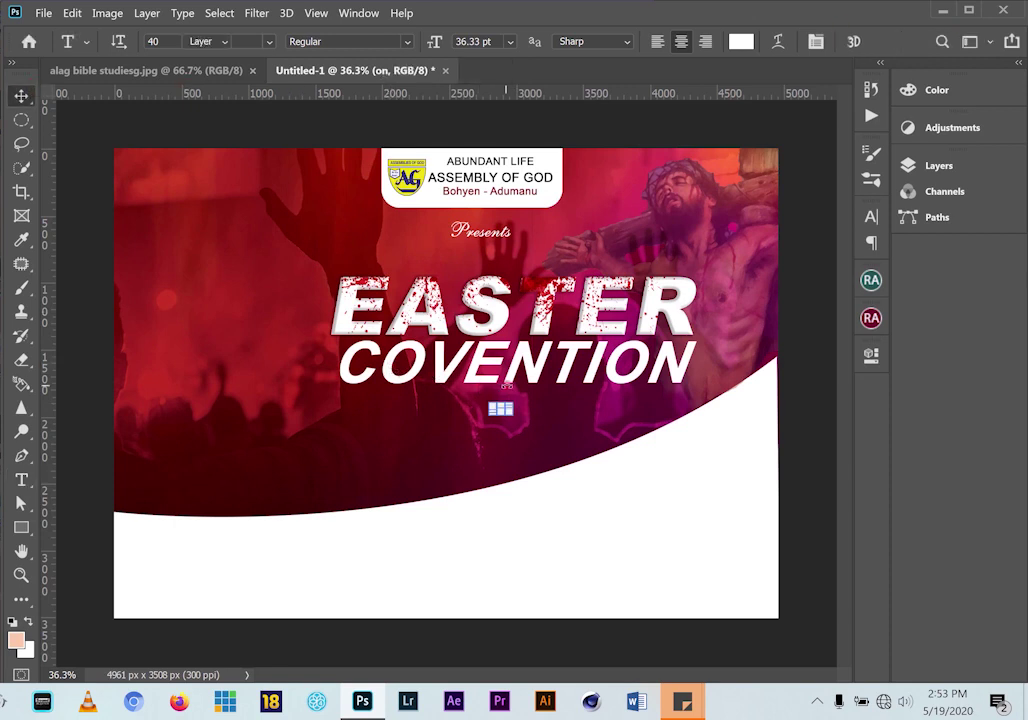
# Enlarge "on" to about 137%, centre it beneath COVENTION, and view the reference flyer
pyautogui.hotkey('ctrl', 't')
pyautogui.moveTo(513, 401); pyautogui.dragTo(522, 392)
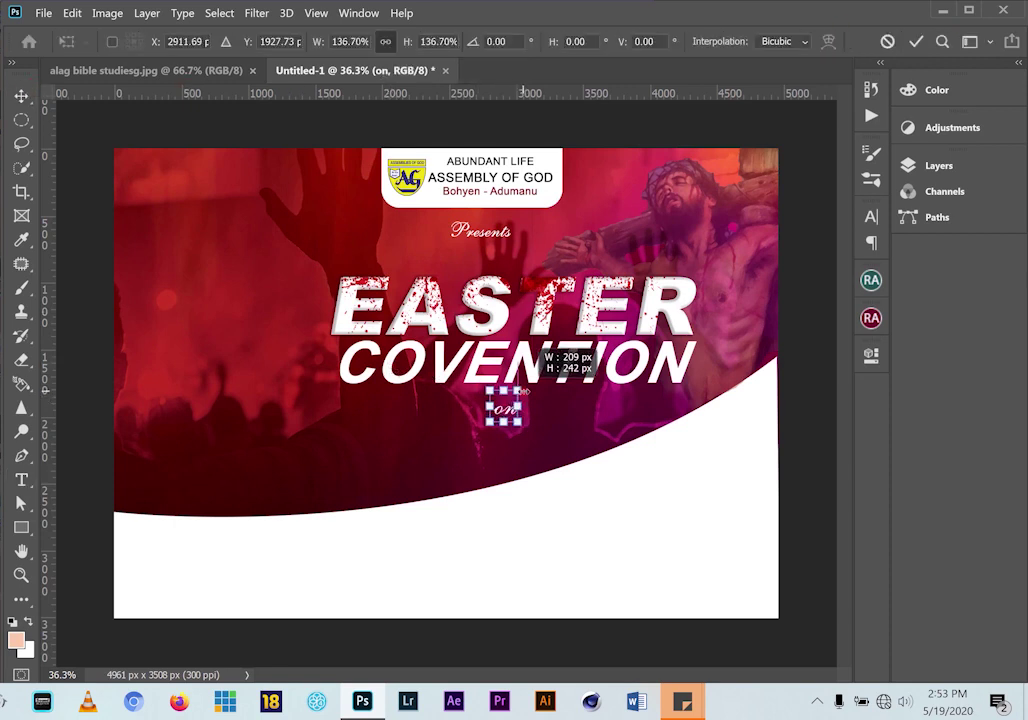
pyautogui.click(916, 42)
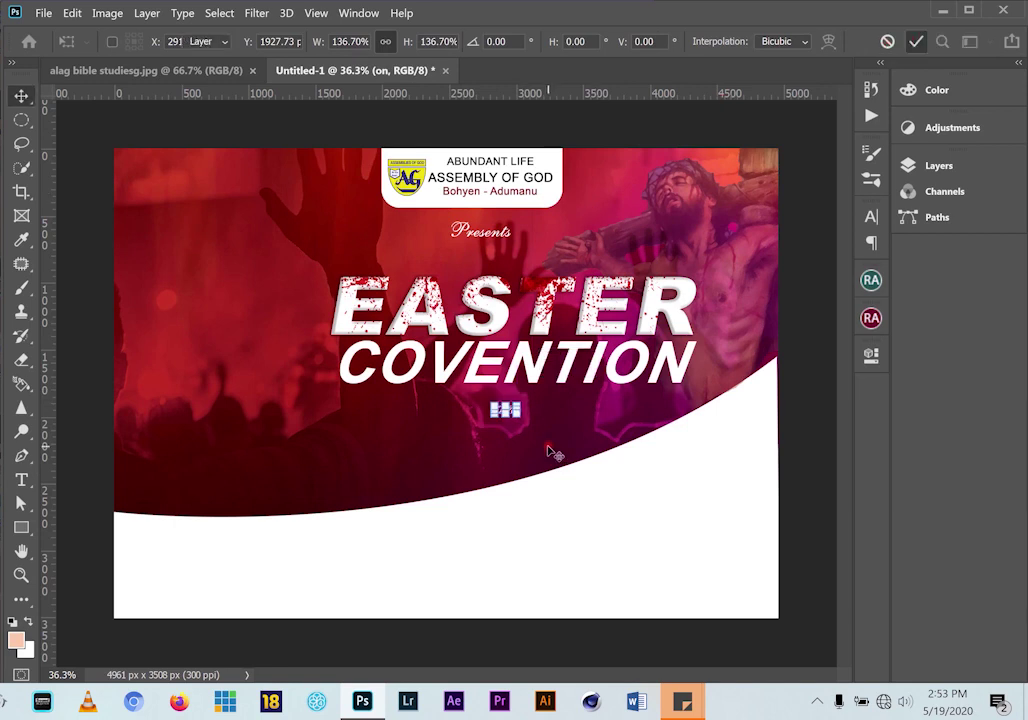
pyautogui.scroll(4, 548, 450)
pyautogui.moveTo(505, 404); pyautogui.dragTo(502, 393)
pyautogui.scroll(-2, 597, 408)
pyautogui.scroll(-1, 597, 408)
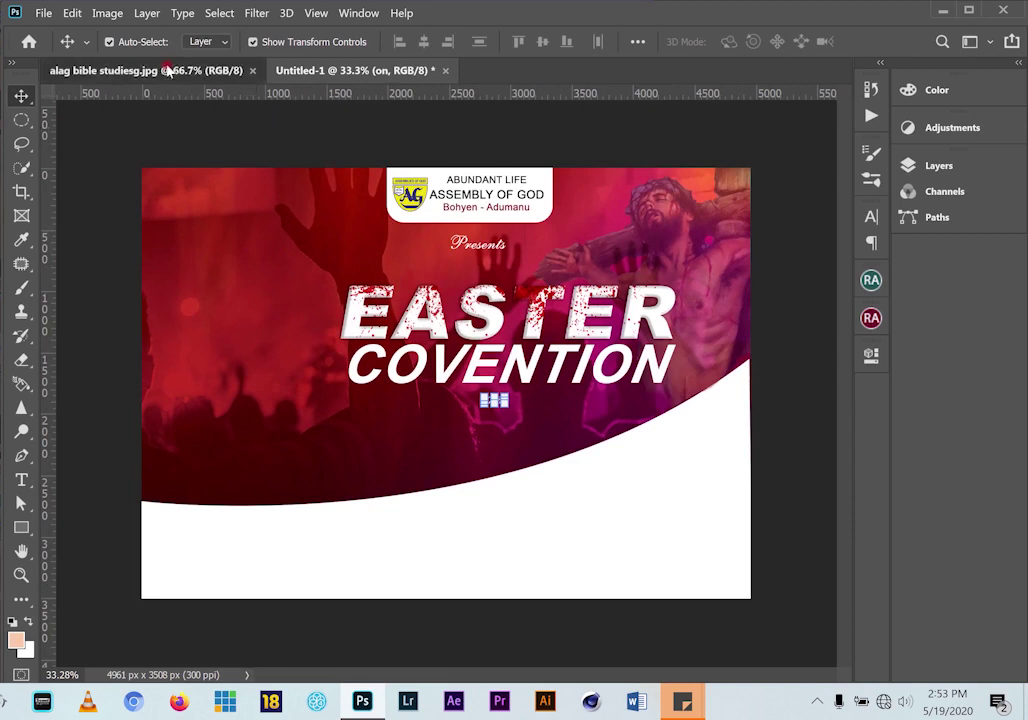
pyautogui.click(168, 68)
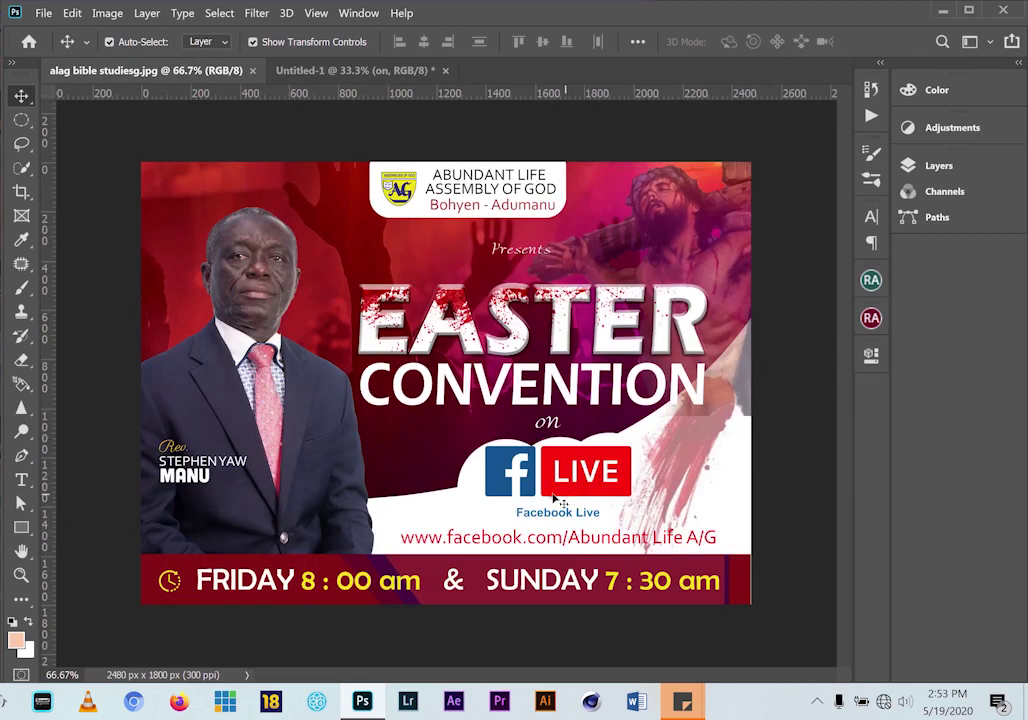
# Drag the bigstock Facebook Live image onto the flyer, shift it lower left, and commit
pyautogui.click(318, 71)
pyautogui.hotkey('alt', 'Tab')
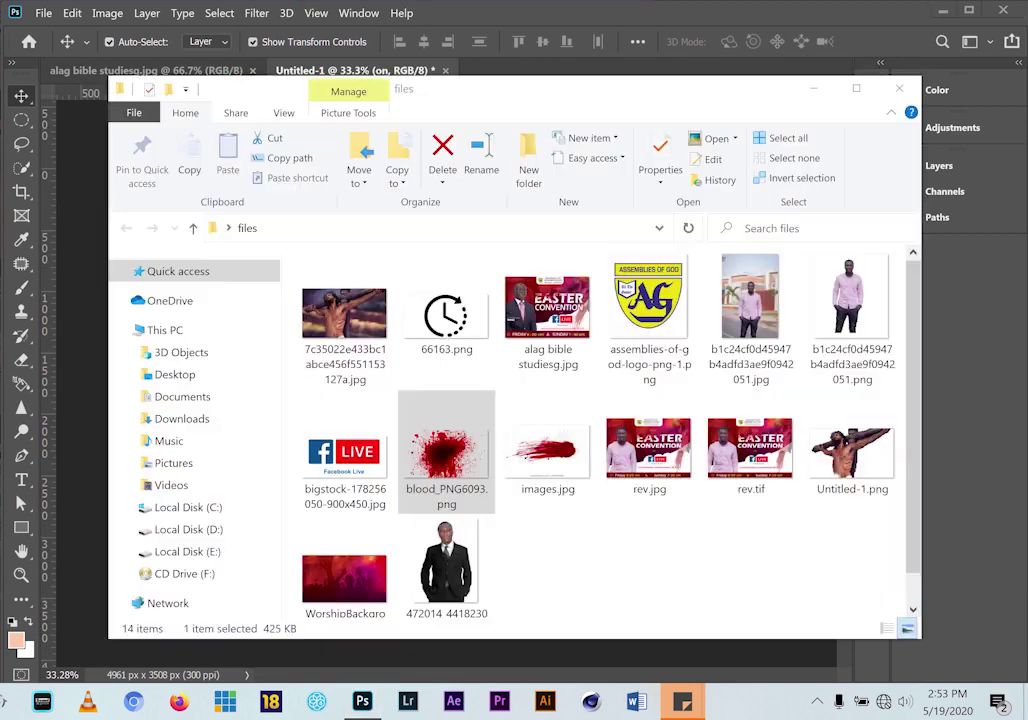
pyautogui.click(352, 468)
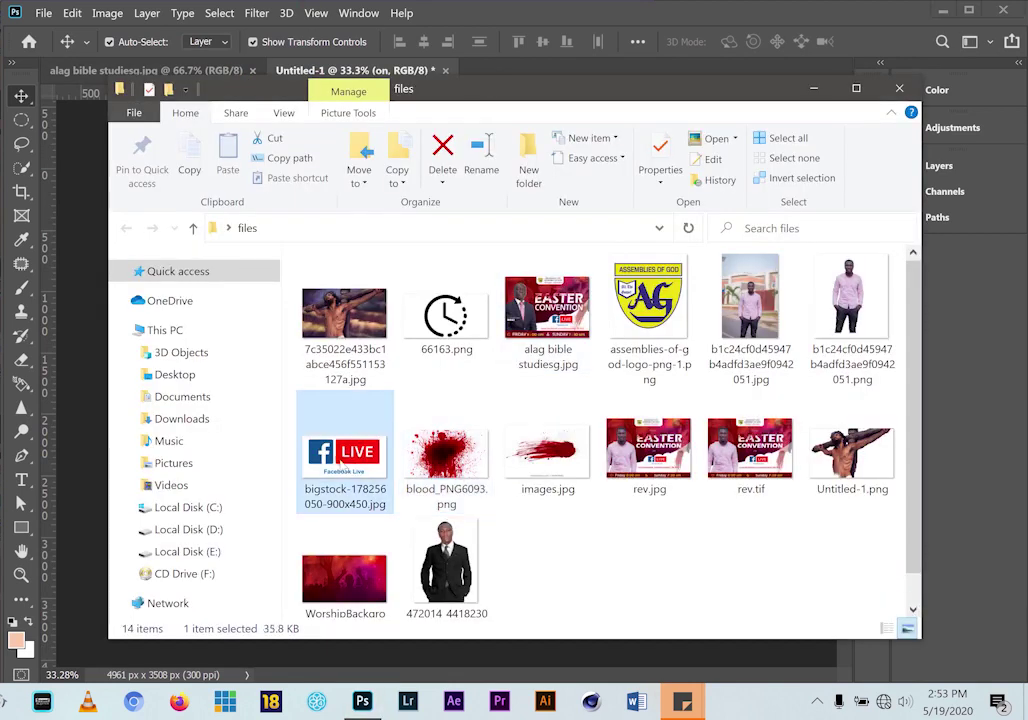
pyautogui.moveTo(345, 462); pyautogui.dragTo(459, 459)
pyautogui.moveTo(286, 390); pyautogui.dragTo(232, 427)
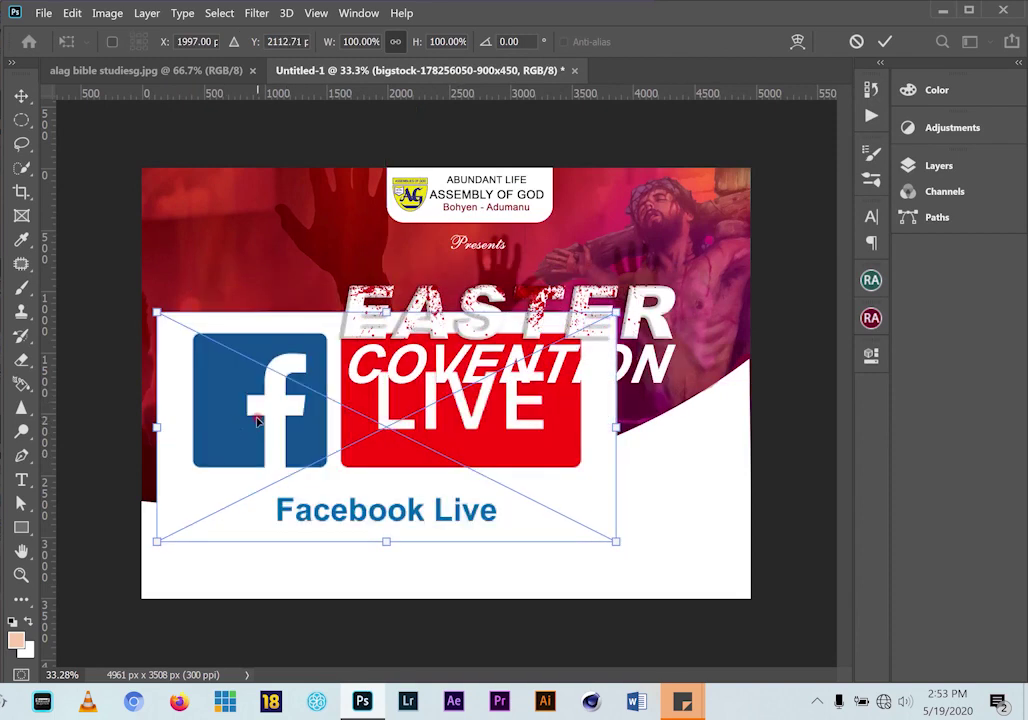
pyautogui.click(887, 41)
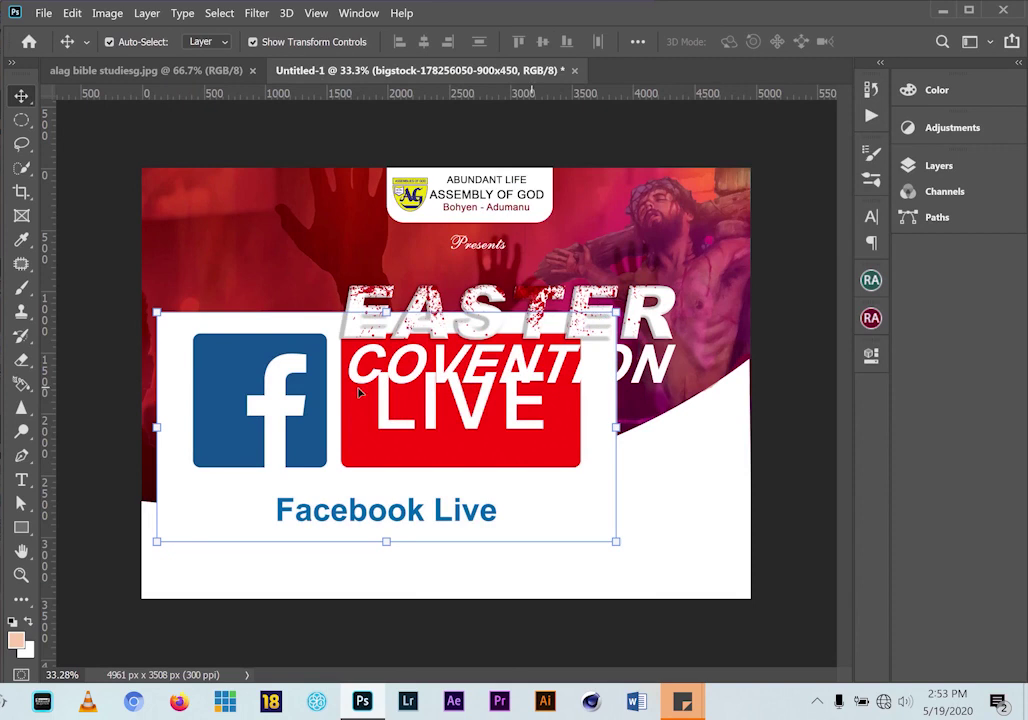
# Lower the Facebook Live image, pick the Magic Eraser, and rasterize the Facebook Live layer
pyautogui.moveTo(284, 397); pyautogui.dragTo(269, 438)
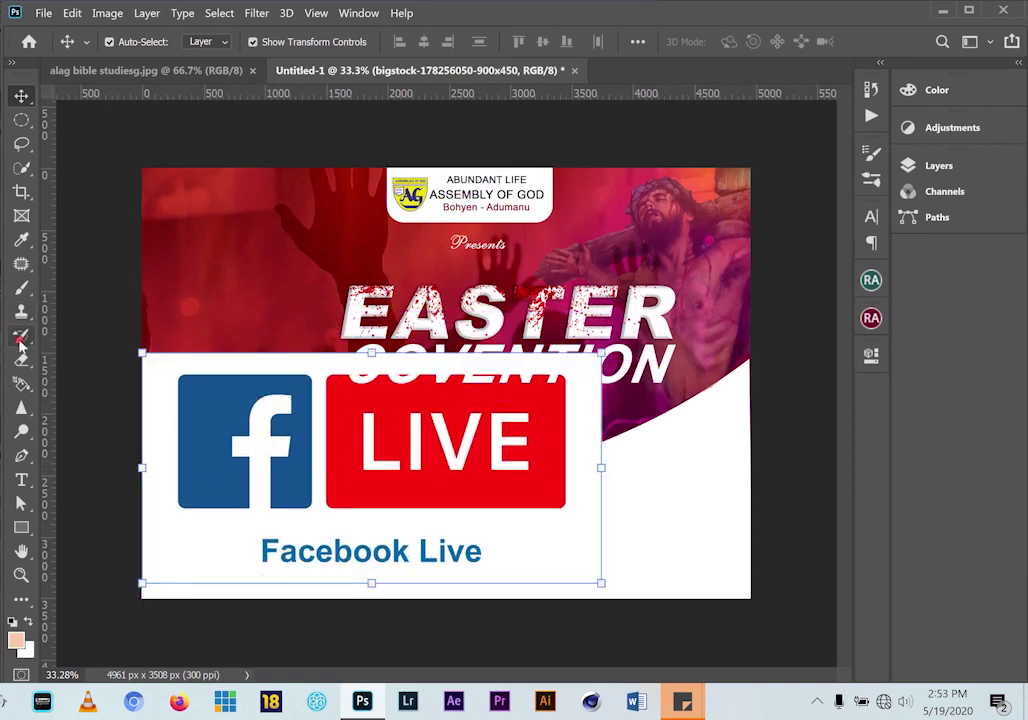
pyautogui.moveTo(22, 361); pyautogui.dragTo(28, 372)
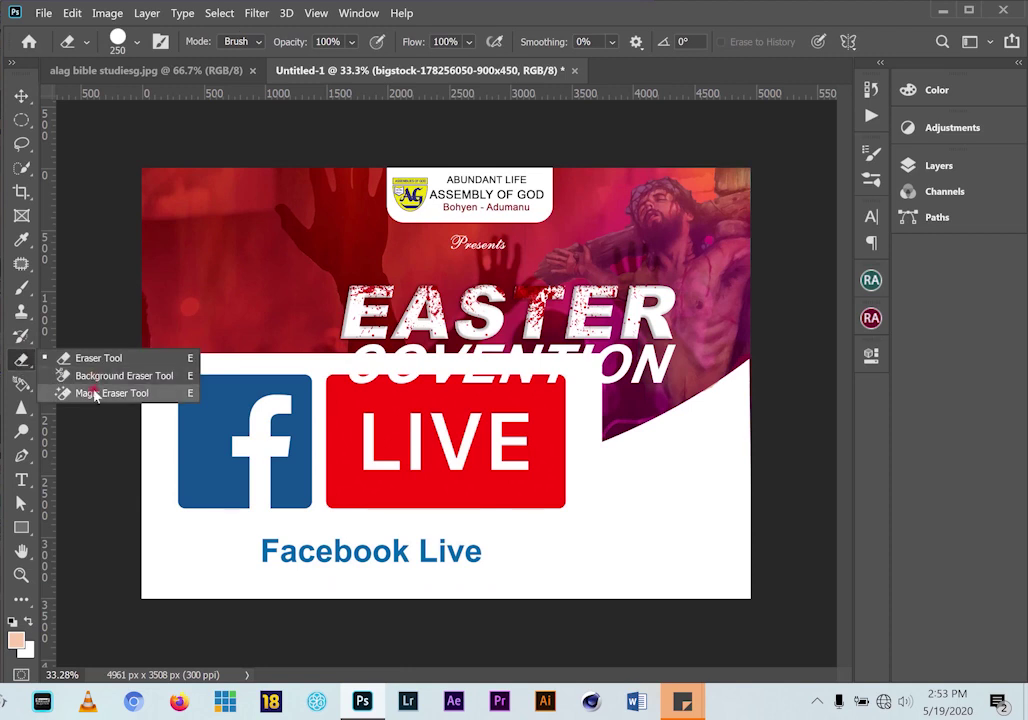
pyautogui.click(94, 393)
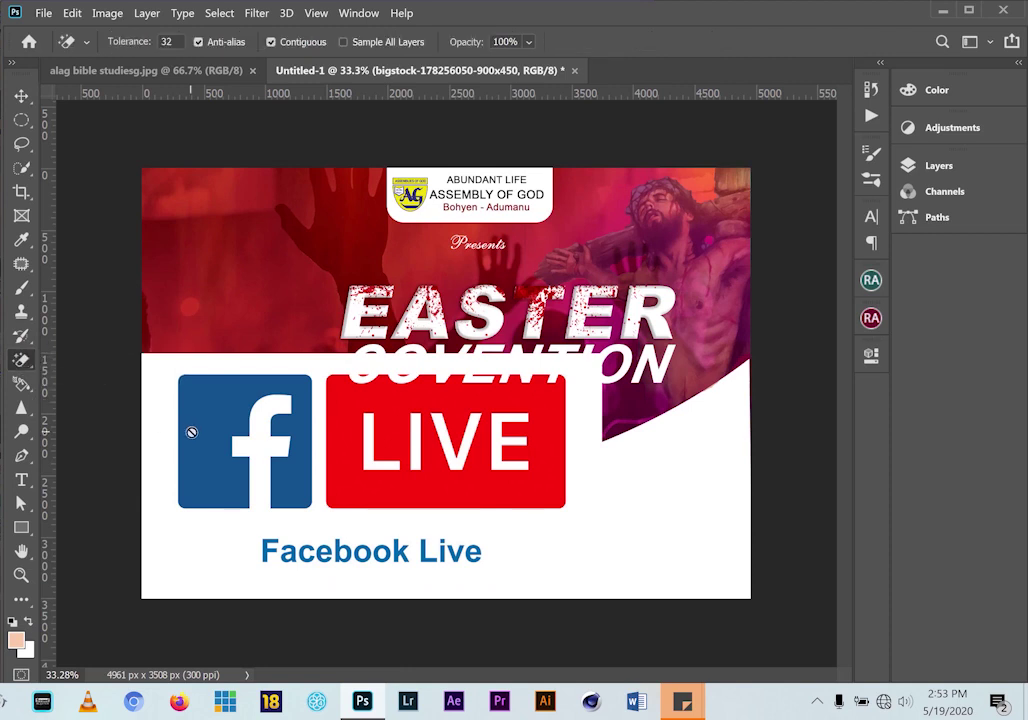
pyautogui.click(21, 96)
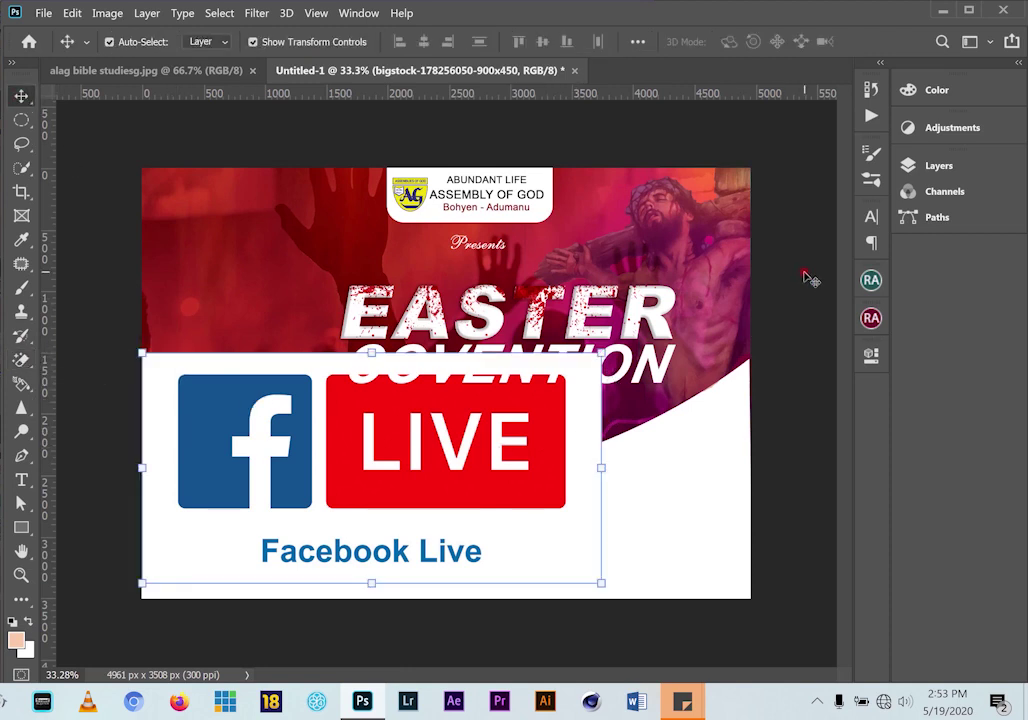
pyautogui.click(955, 166)
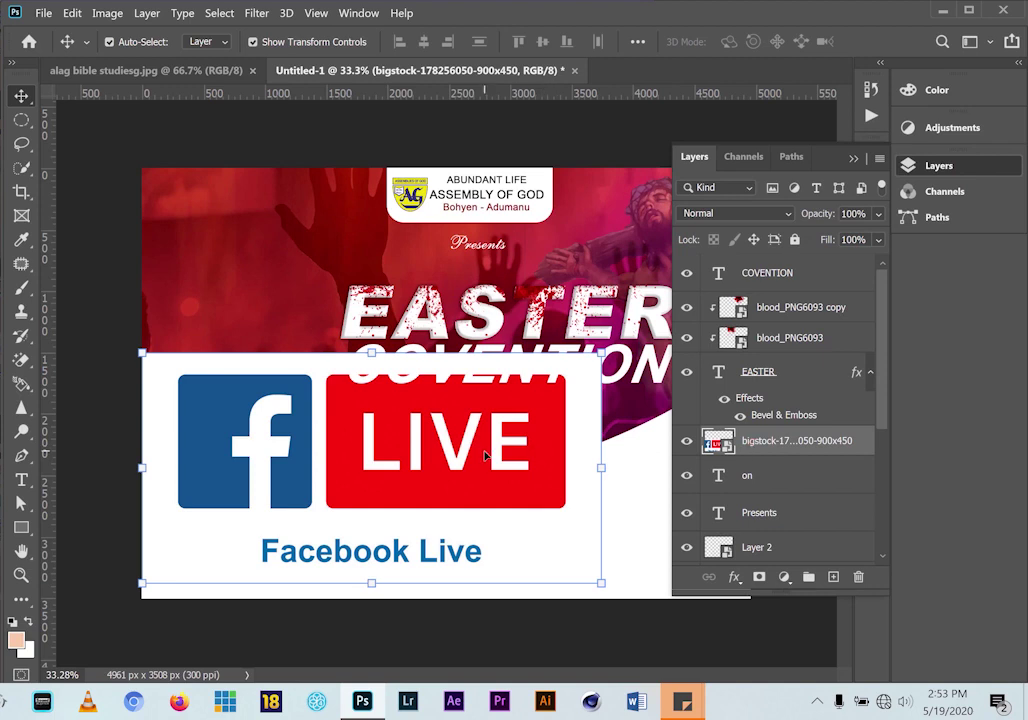
pyautogui.rightClick(776, 448)
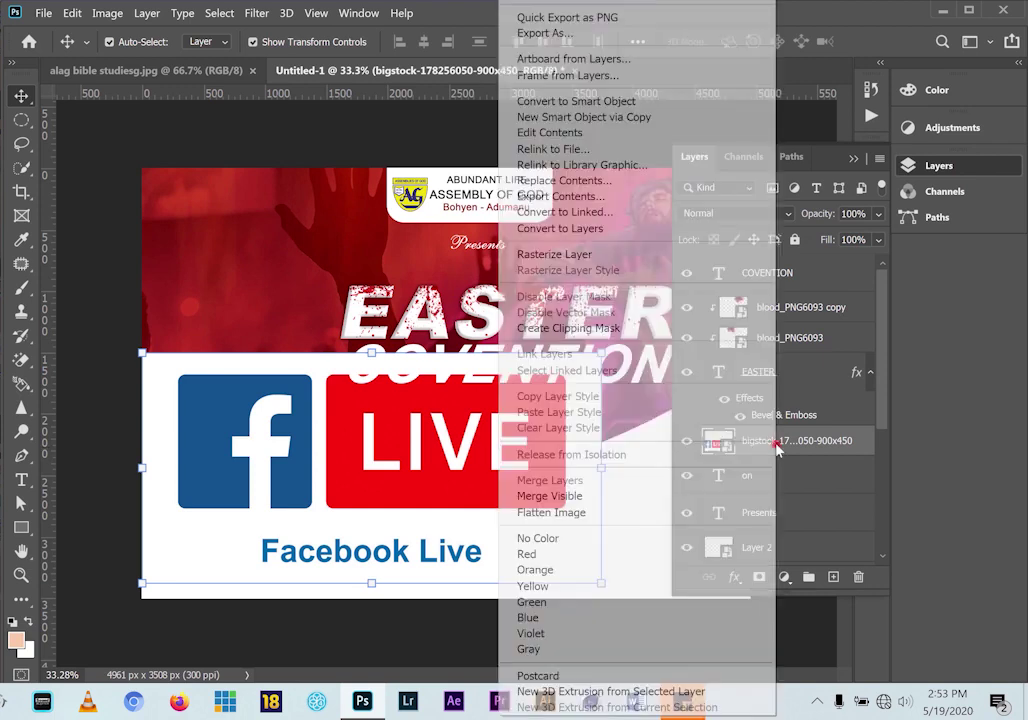
pyautogui.click(554, 254)
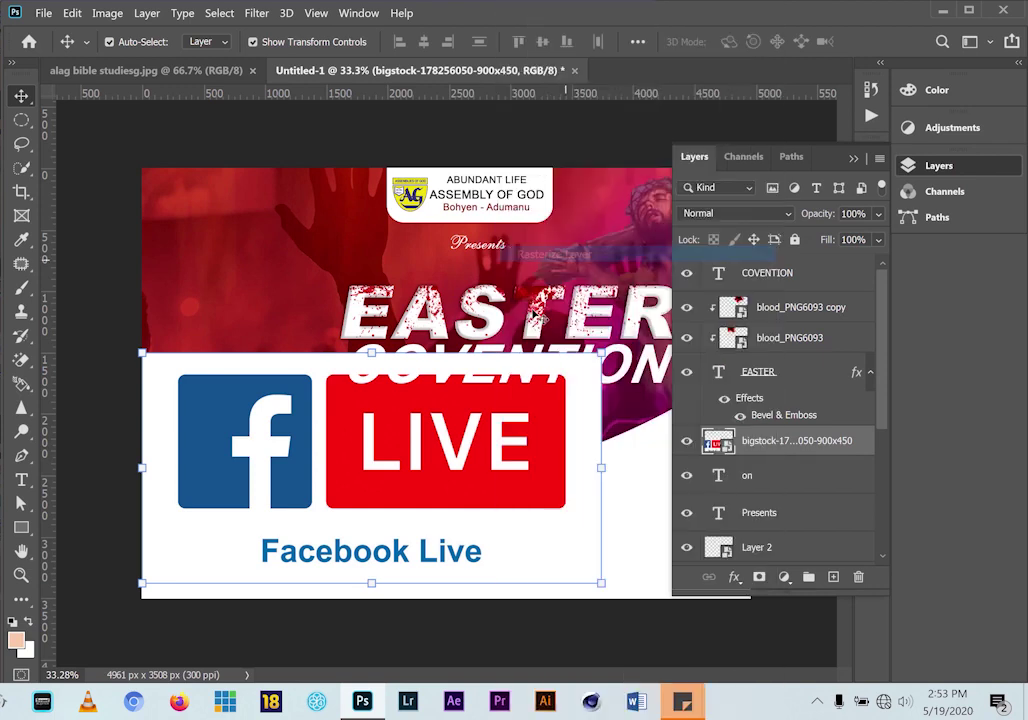
# Erase the badge's white background with the Magic Eraser and move it beside EASTER
pyautogui.moveTo(298, 420); pyautogui.dragTo(298, 390)
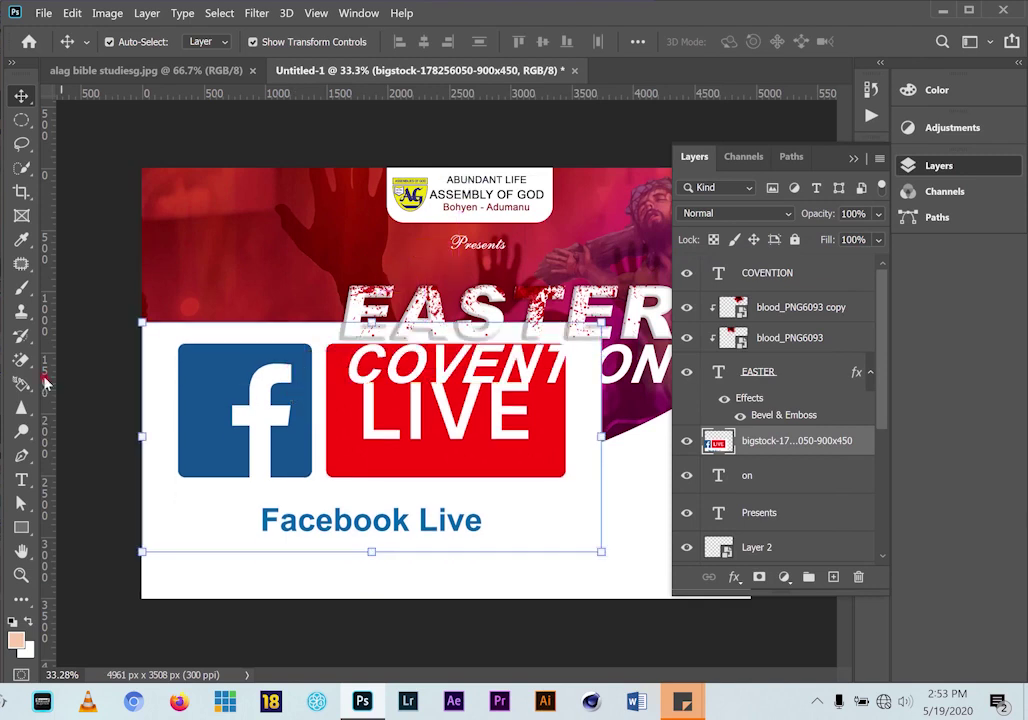
pyautogui.press('w')
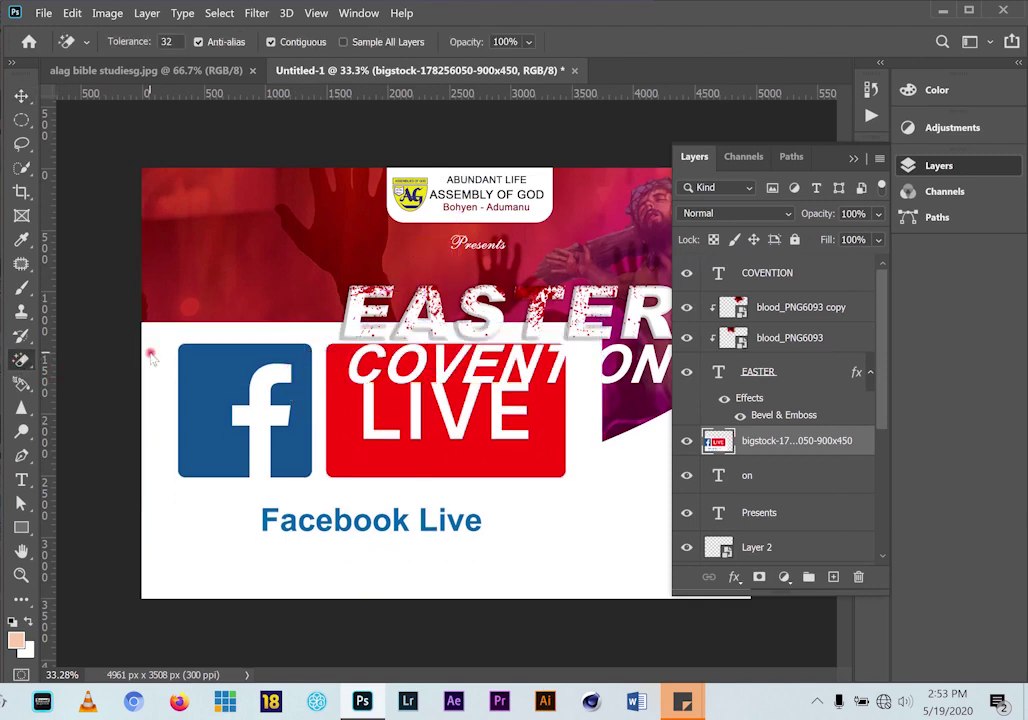
pyautogui.click(150, 356)
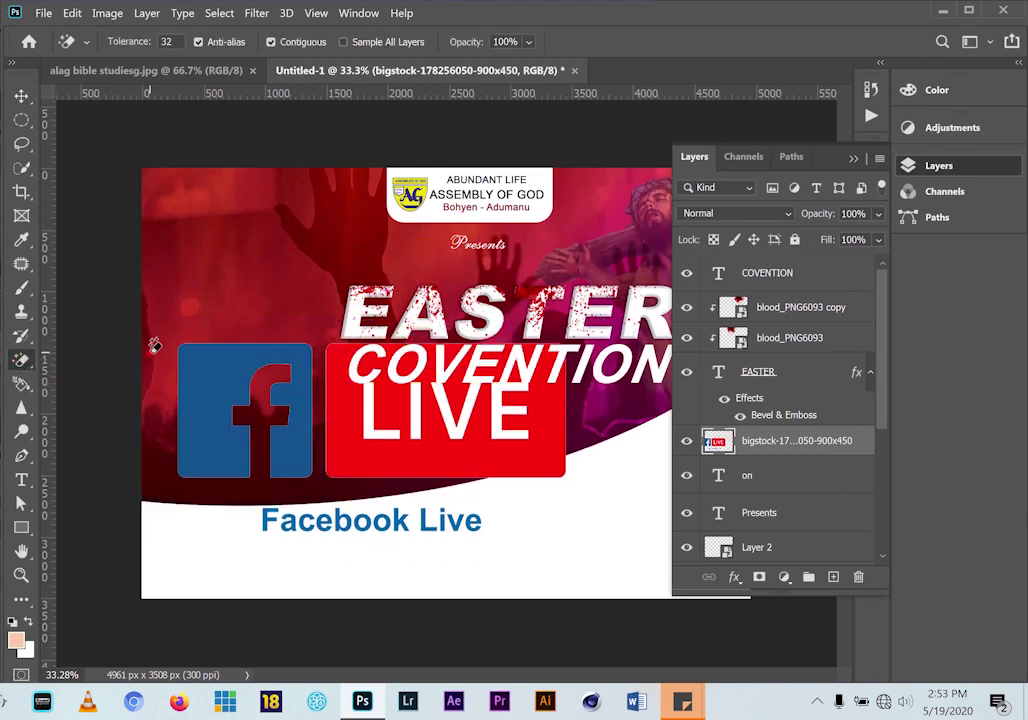
pyautogui.click(20, 100)
pyautogui.moveTo(359, 453); pyautogui.dragTo(380, 413)
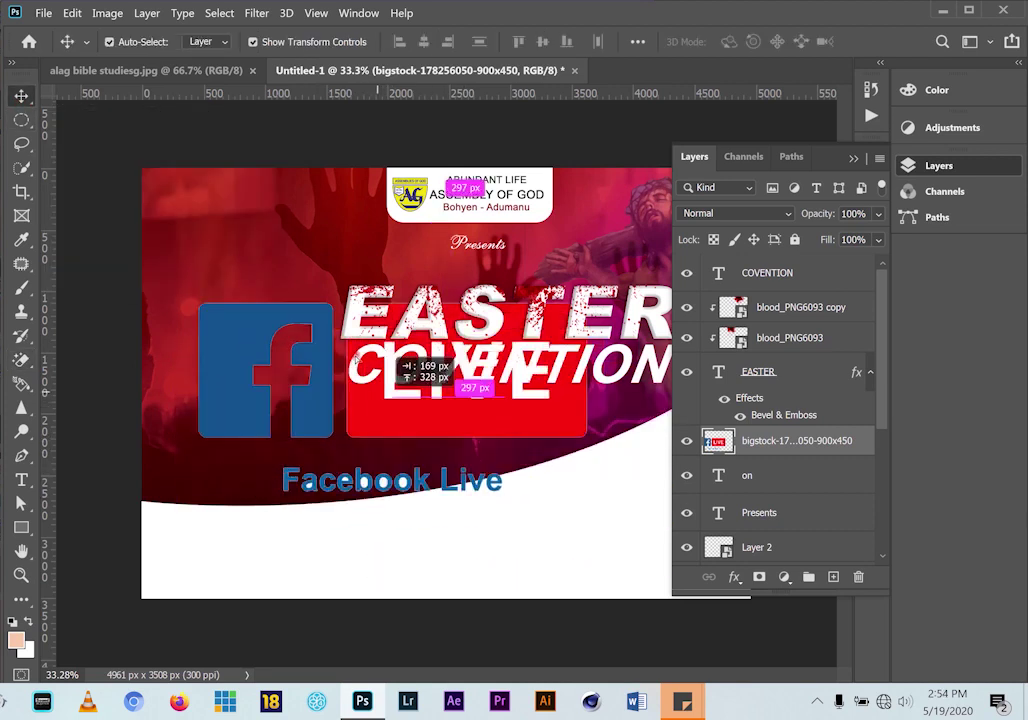
pyautogui.moveTo(395, 360); pyautogui.dragTo(374, 307)
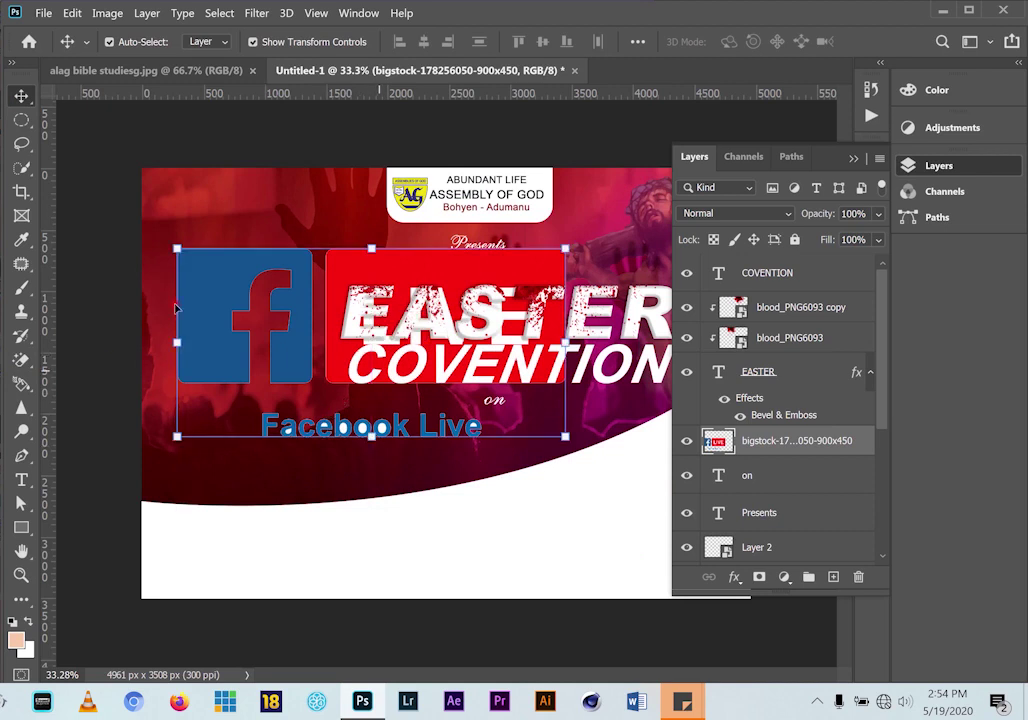
# Undo the background erase, then move the Facebook Live badge right and shrink it
pyautogui.click(143, 74)
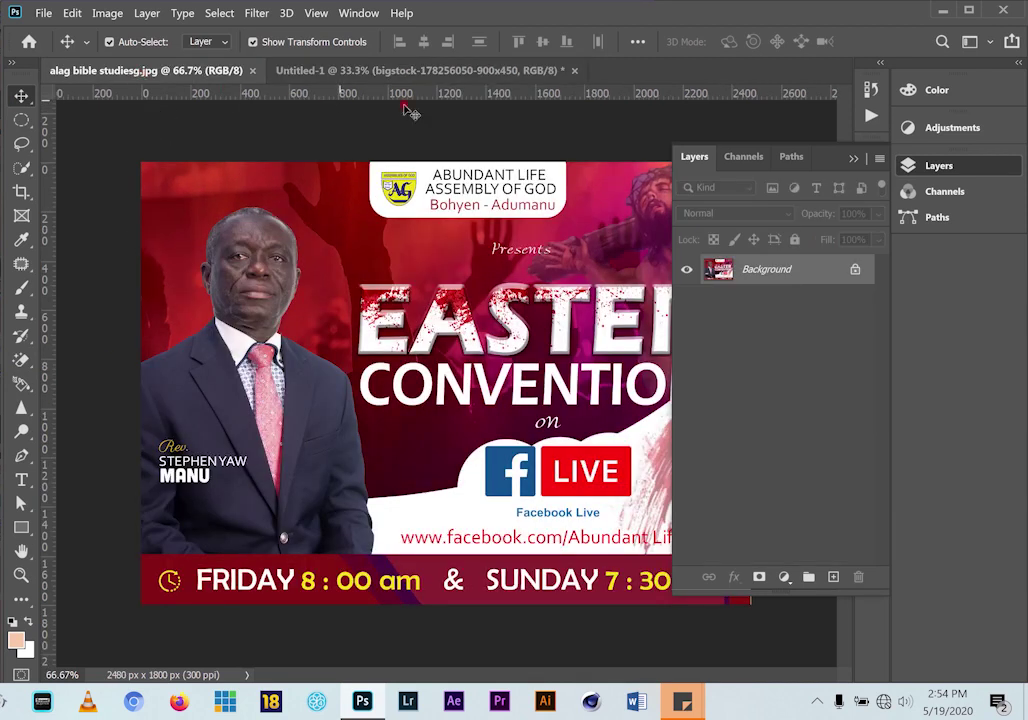
pyautogui.click(378, 74)
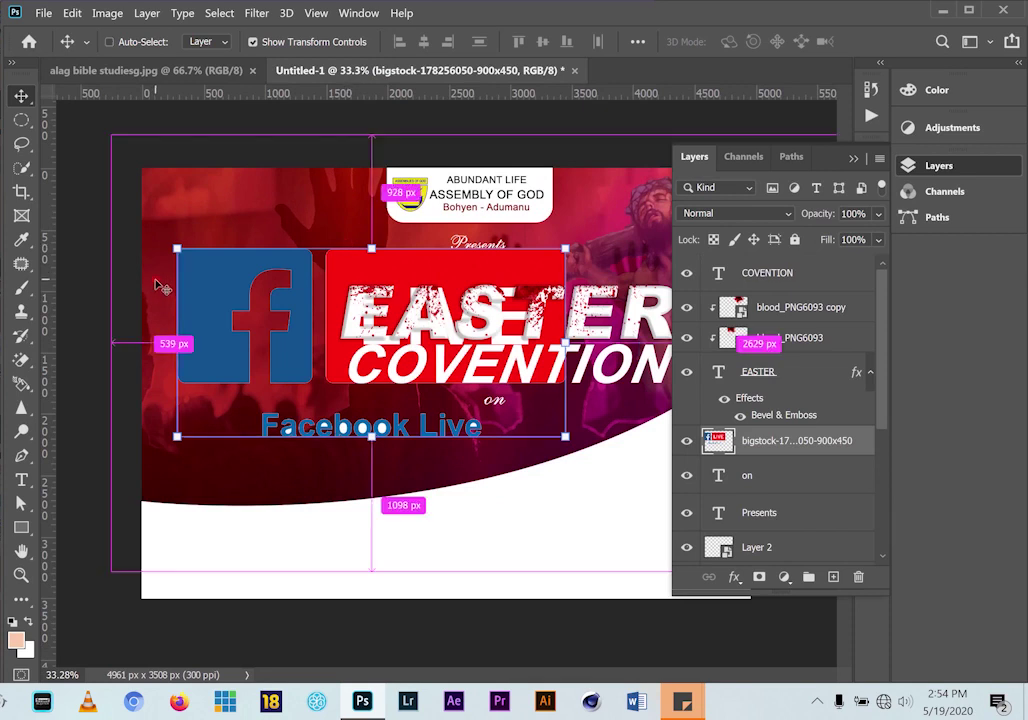
pyautogui.hotkey('ctrl', 'z')
pyautogui.hotkey('ctrl', 'z')
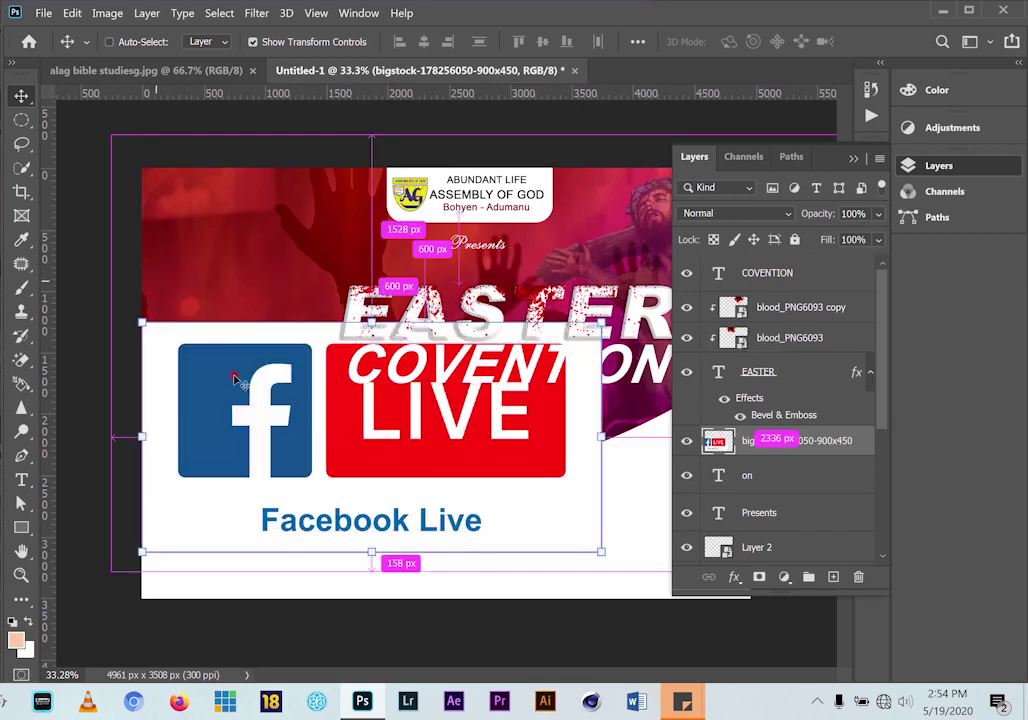
pyautogui.moveTo(276, 422); pyautogui.dragTo(489, 530)
pyautogui.scroll(-3, 490, 528)
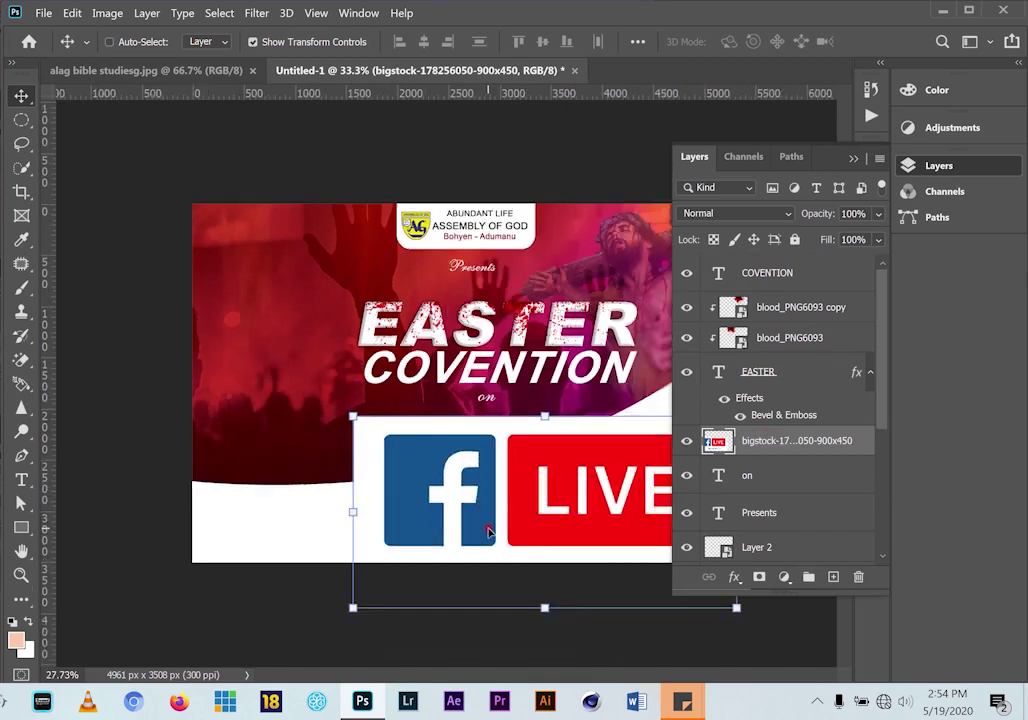
pyautogui.moveTo(403, 489); pyautogui.dragTo(513, 420)
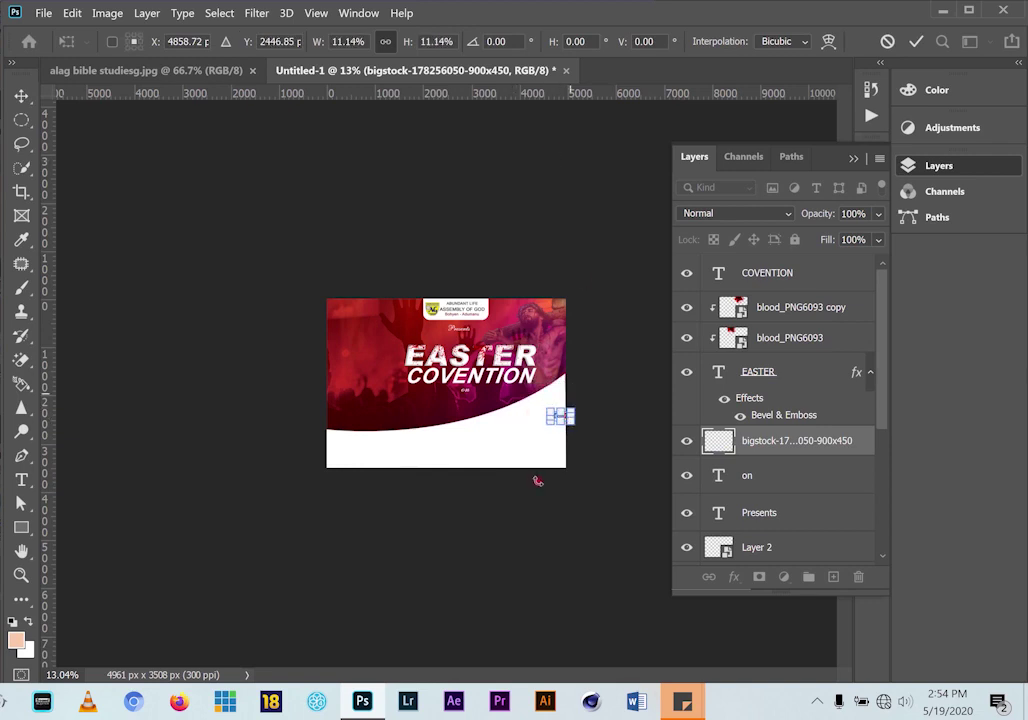
pyautogui.scroll(4, 575, 427)
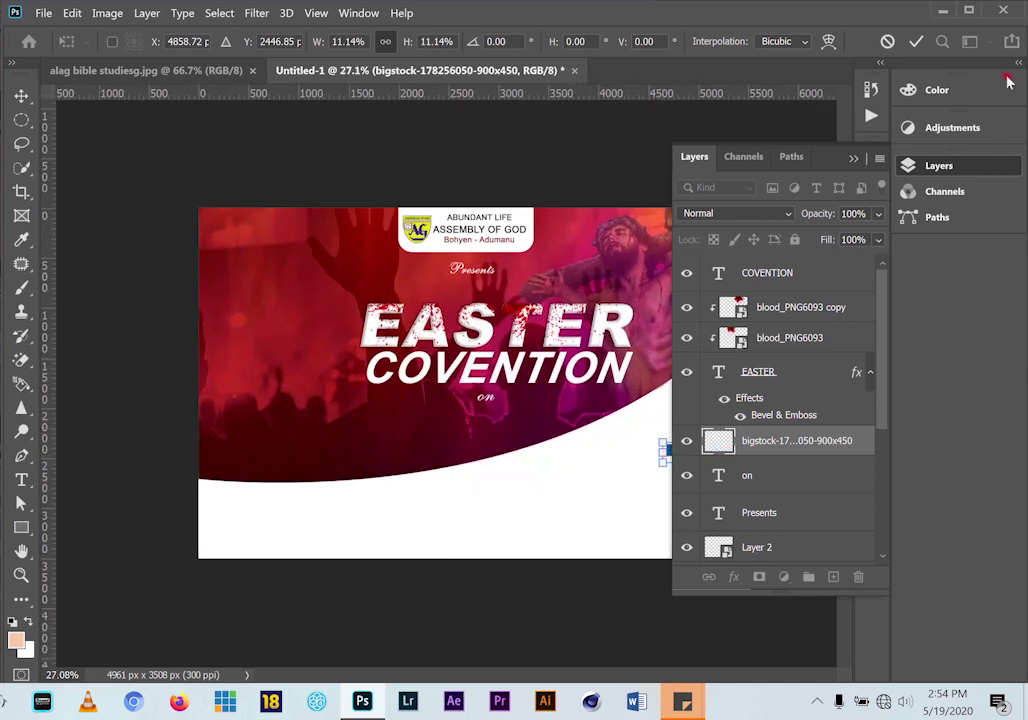
pyautogui.click(916, 41)
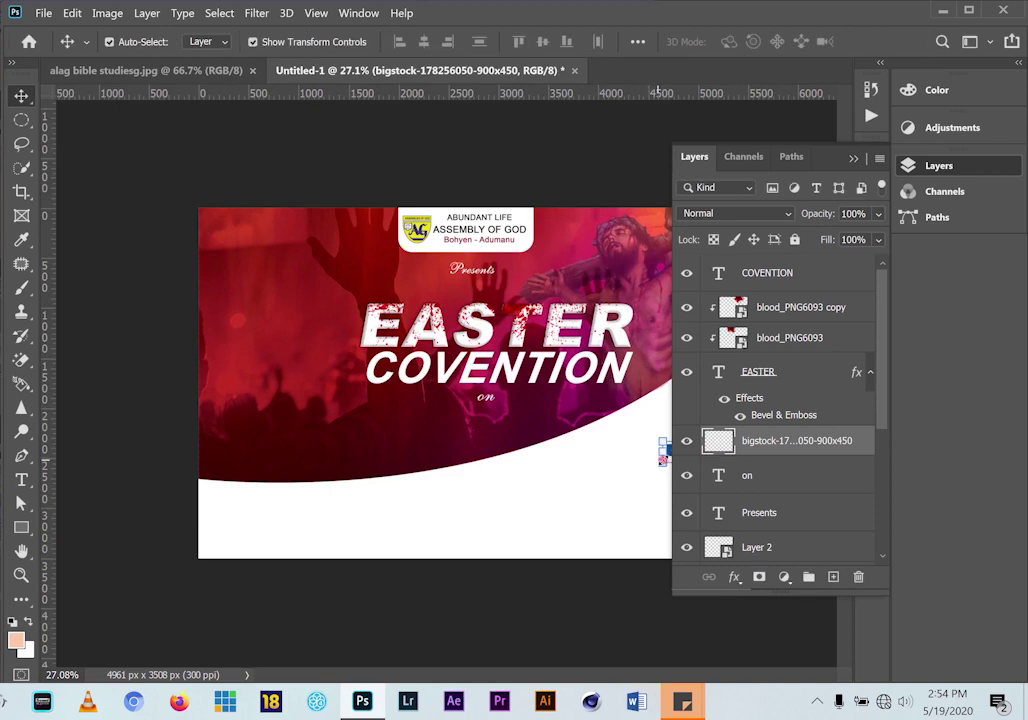
# Enlarge the badge about threefold, set it in the white curve below "on", and view the reference
pyautogui.moveTo(661, 462); pyautogui.dragTo(592, 452)
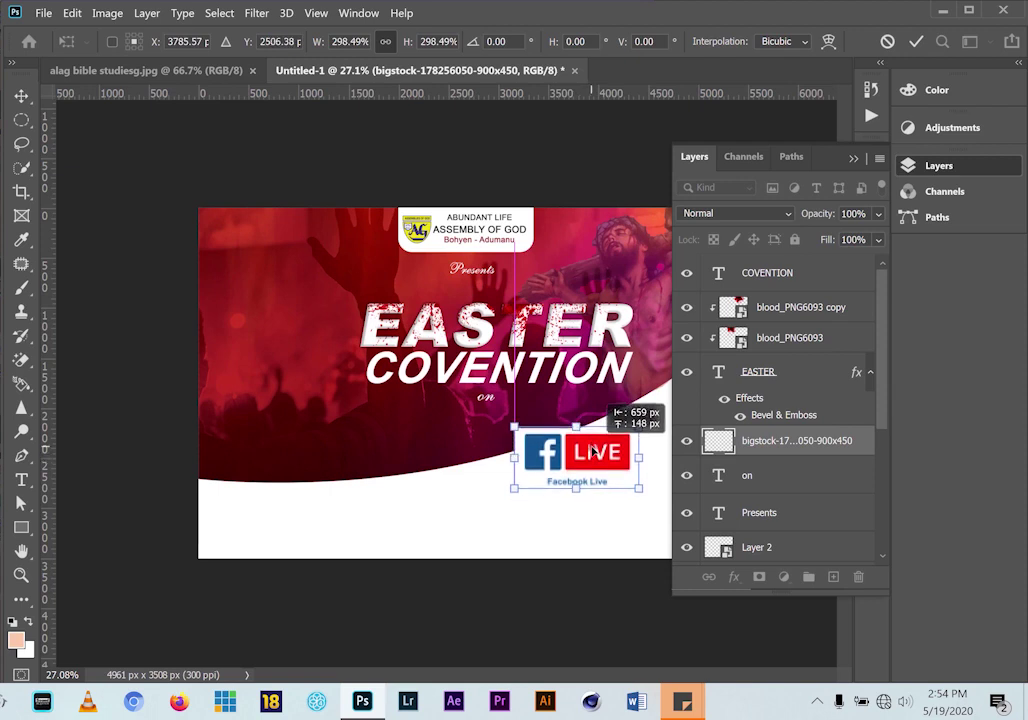
pyautogui.click(915, 41)
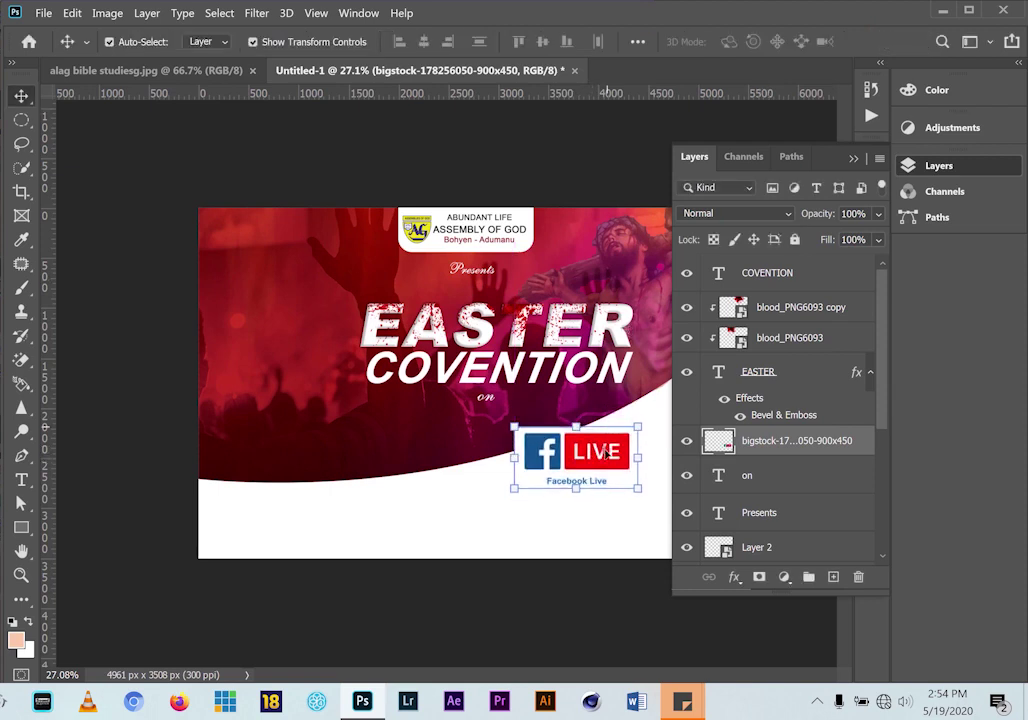
pyautogui.moveTo(598, 473); pyautogui.dragTo(598, 506)
pyautogui.click(168, 72)
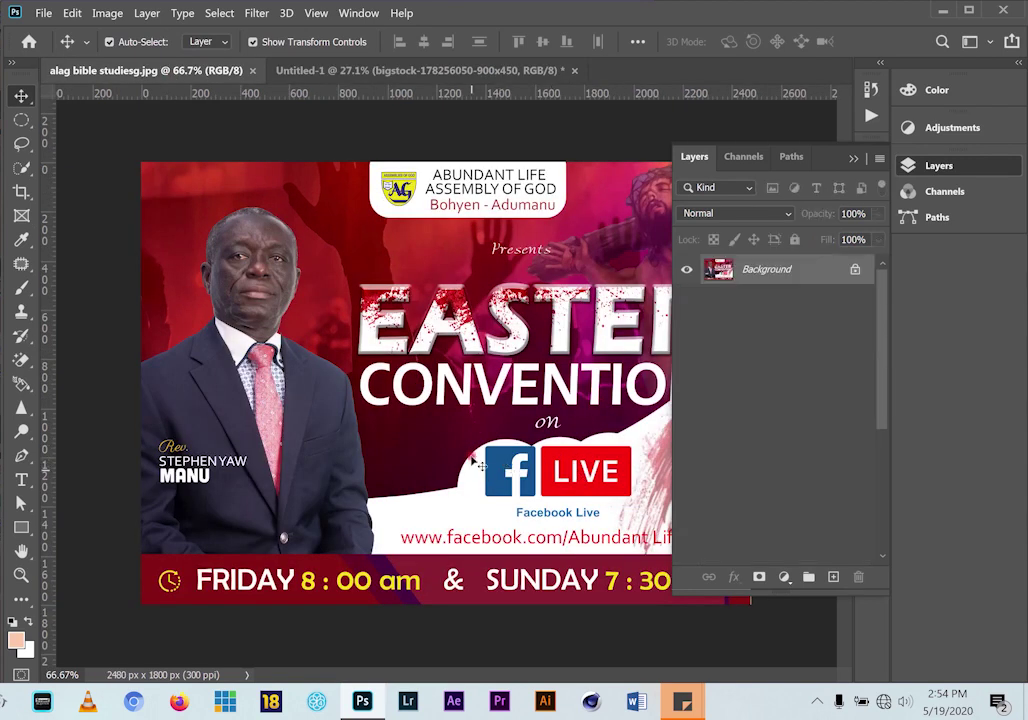
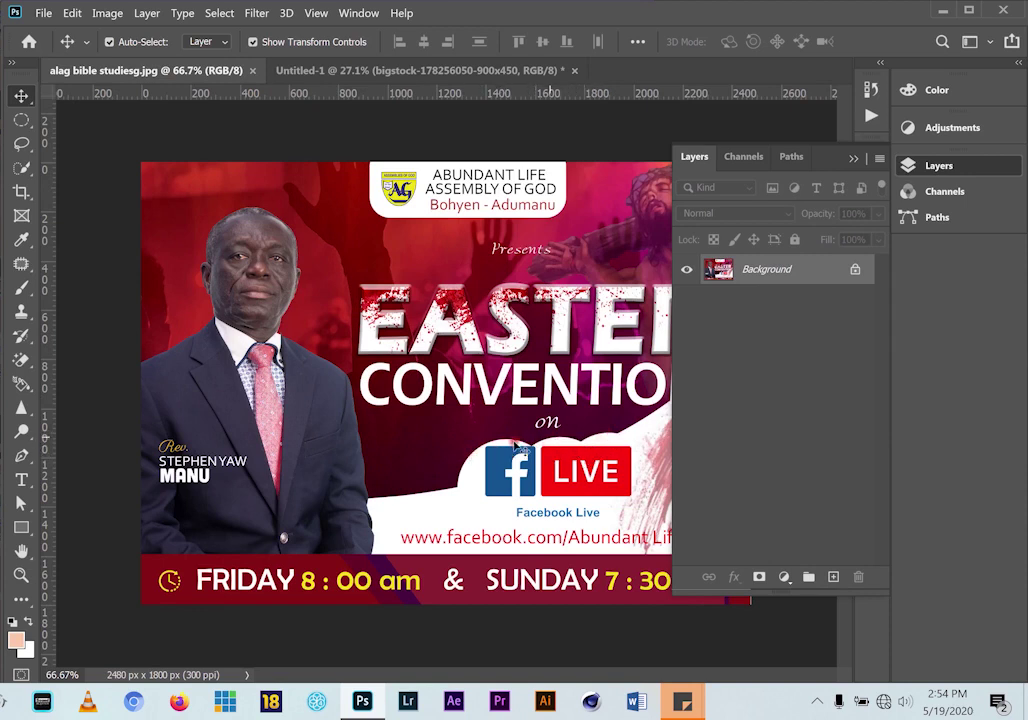
# Switch to the Untitled-1 flyer and target Layer 1, the background image, from the canvas context menu
pyautogui.click(527, 68)
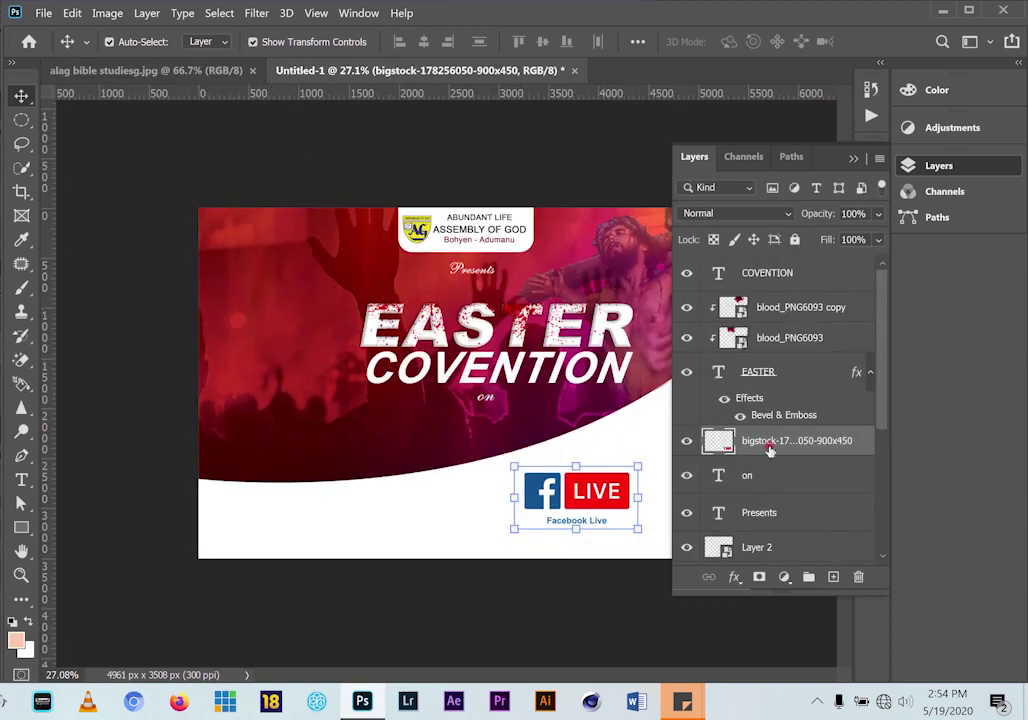
pyautogui.rightClick(253, 378)
pyautogui.click(270, 381)
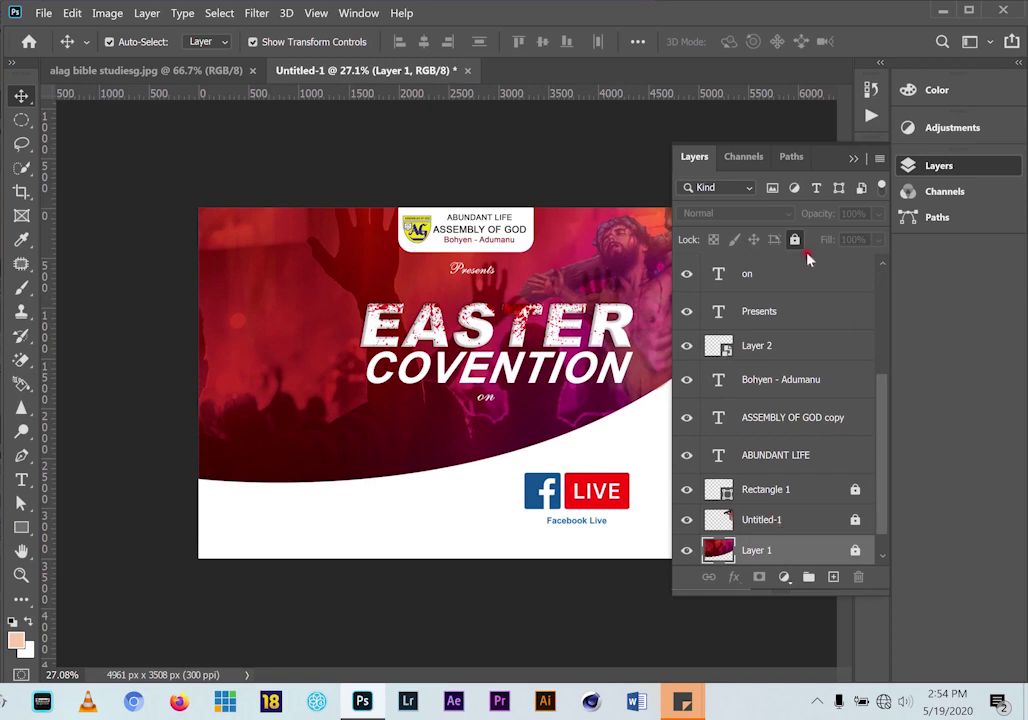
# Unlock Layer 1, add a layer mask, and ready the plain Eraser at 700 px
pyautogui.click(795, 243)
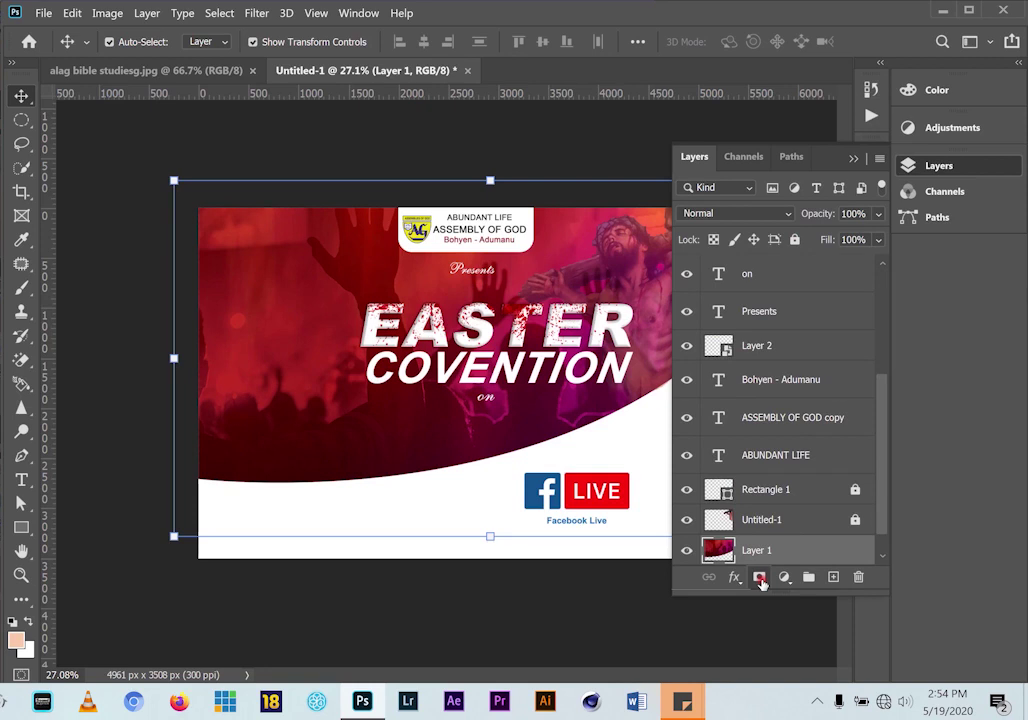
pyautogui.click(760, 578)
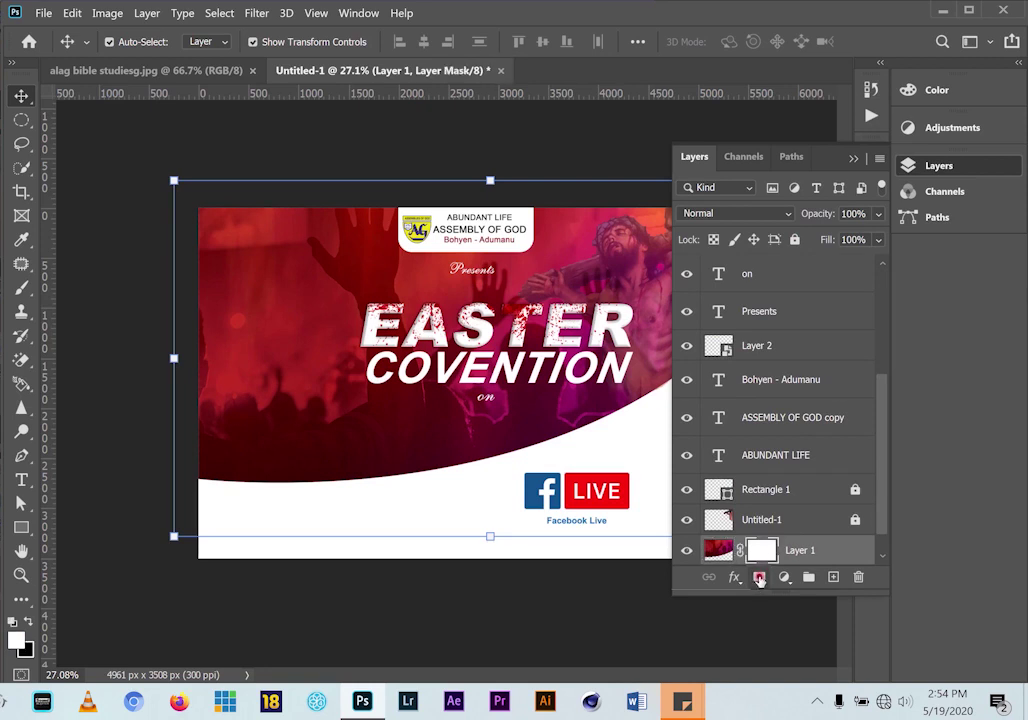
pyautogui.click(21, 312)
pyautogui.moveTo(21, 358); pyautogui.dragTo(107, 365)
pyautogui.click(104, 360)
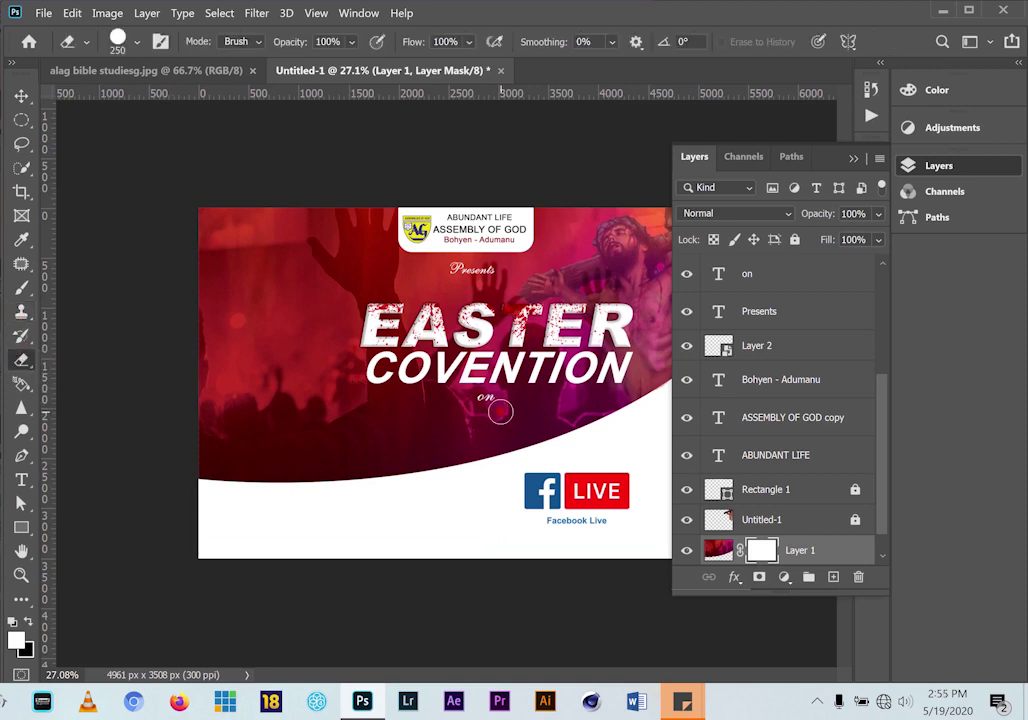
pyautogui.click(137, 42)
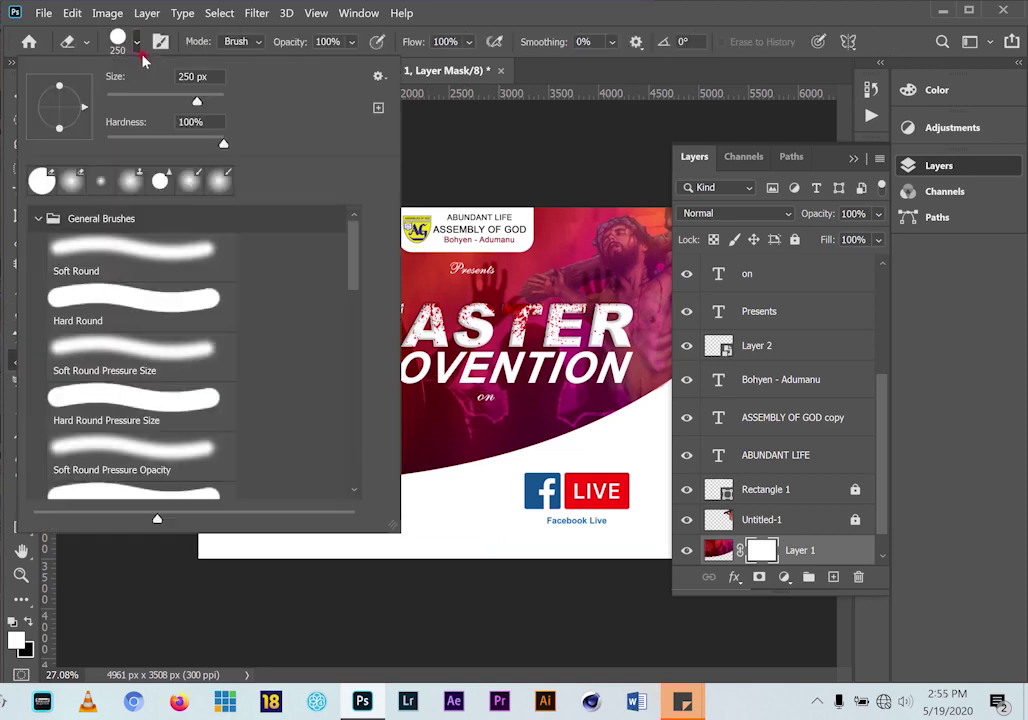
pyautogui.click(204, 104)
pyautogui.click(589, 14)
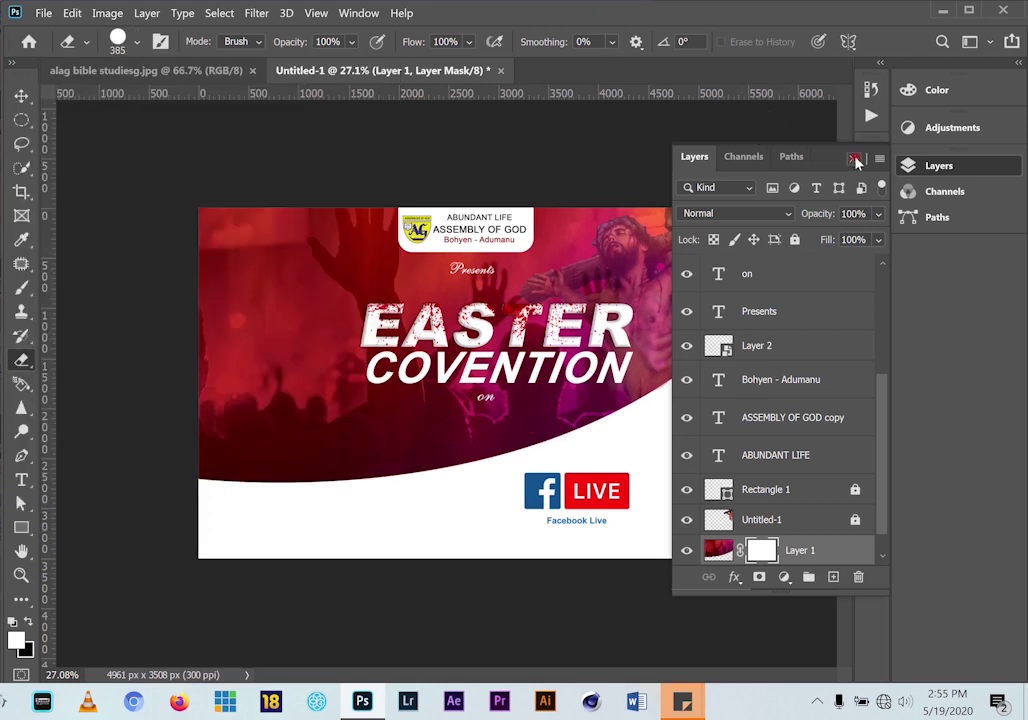
pyautogui.click(856, 162)
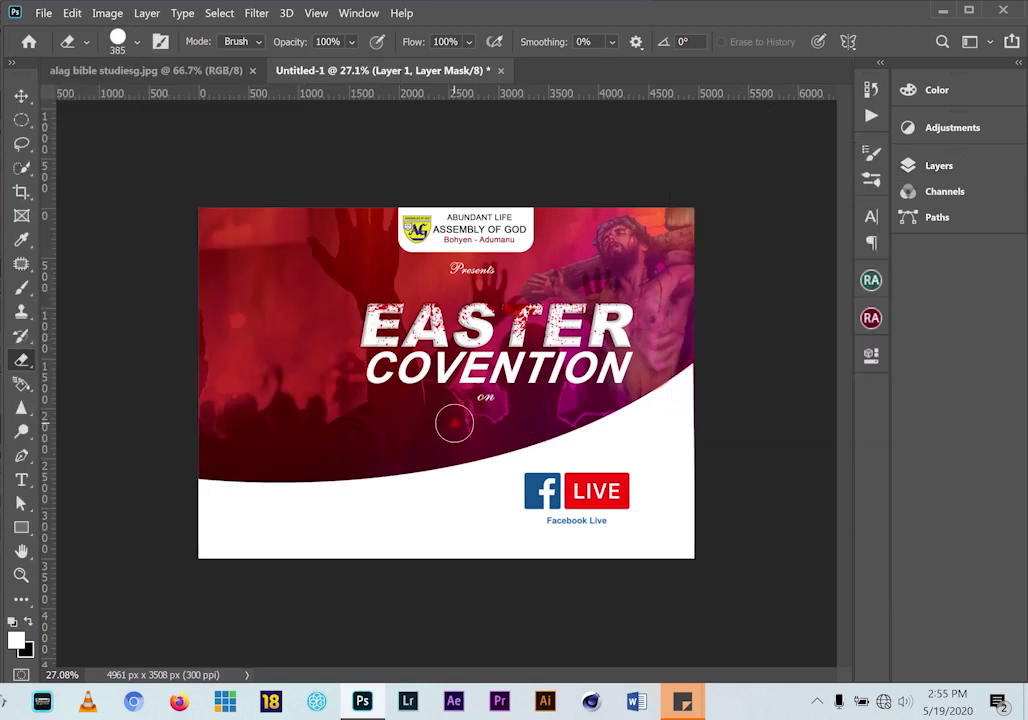
pyautogui.press(']')
pyautogui.press(']')
pyautogui.press(']')
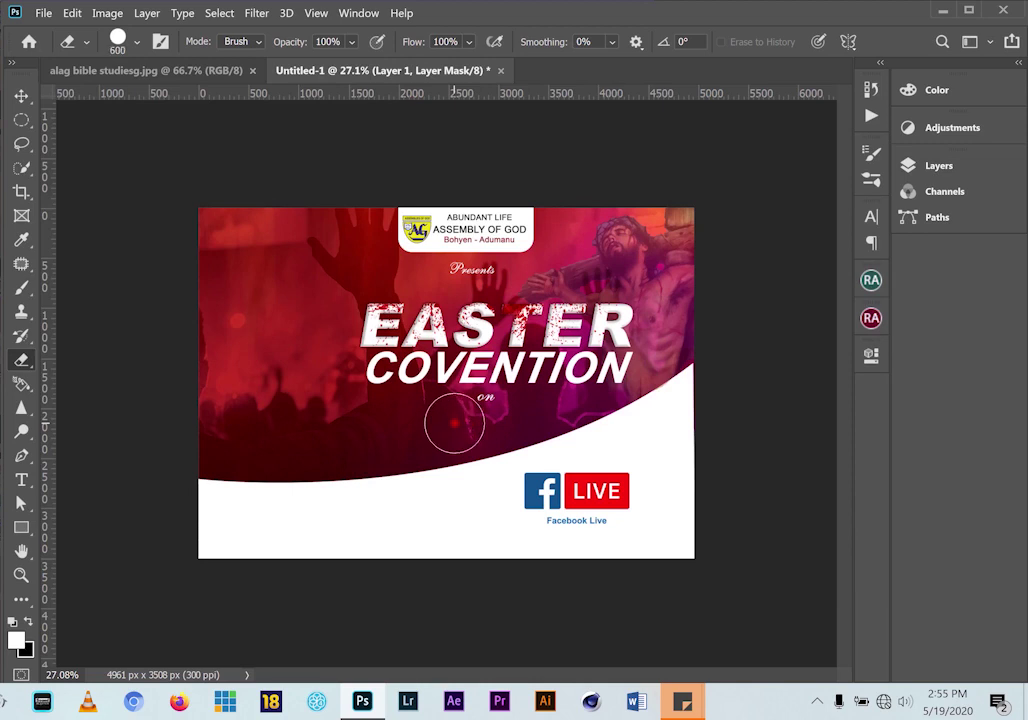
pyautogui.press(']')
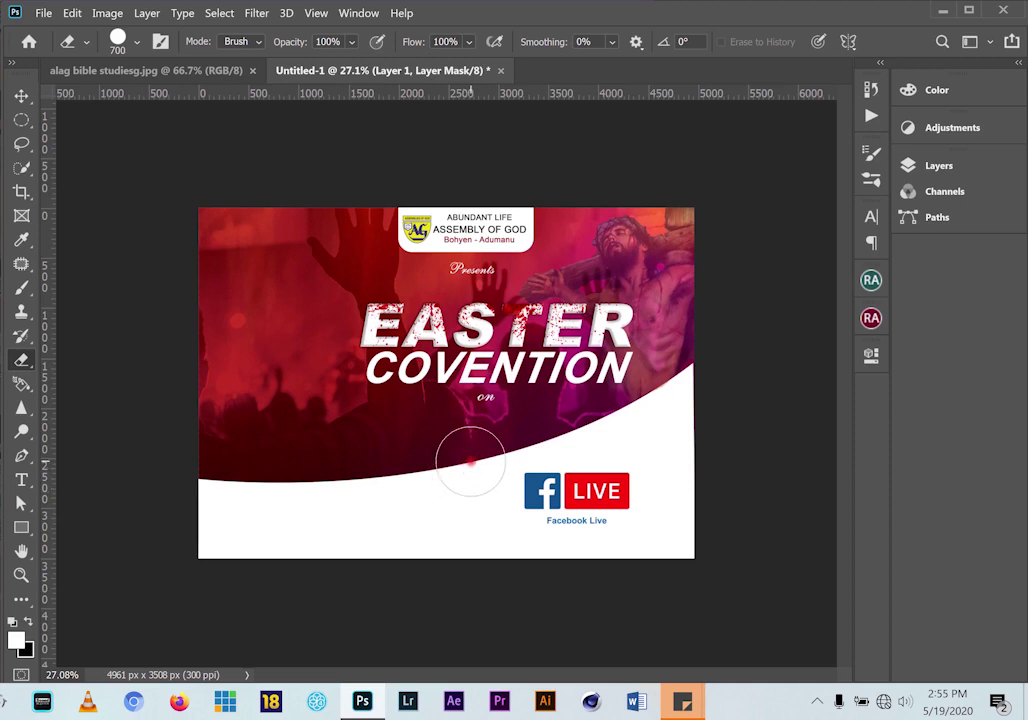
# Carve three round cloud bumps into the curve and move the Facebook Live badge up onto them
pyautogui.click(470, 462)
pyautogui.click(521, 440)
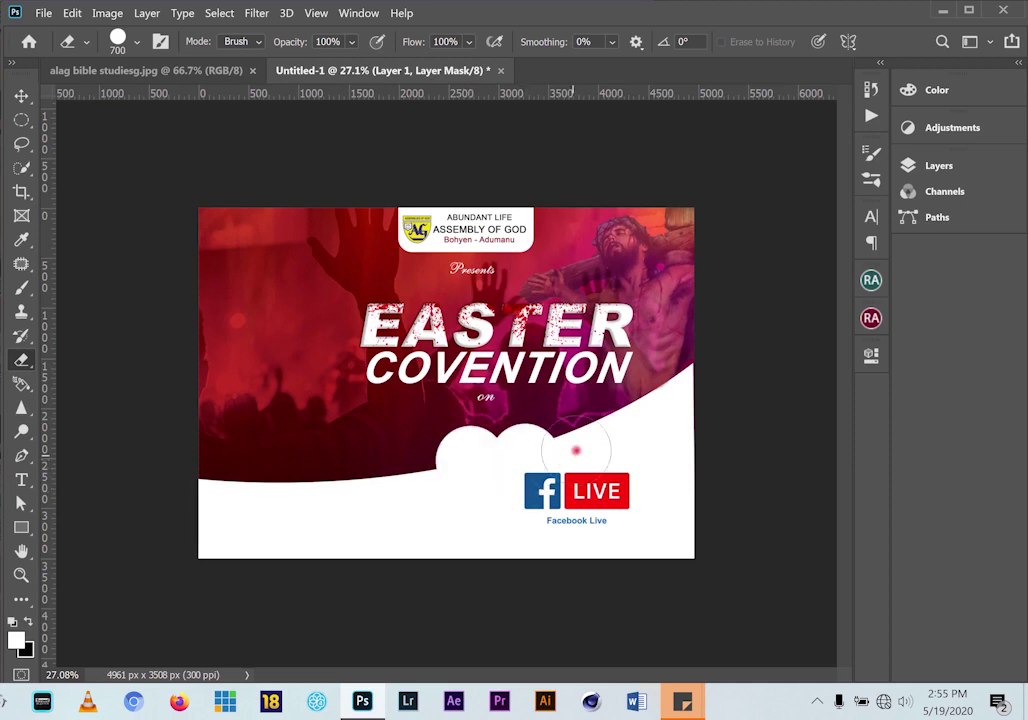
pyautogui.click(577, 449)
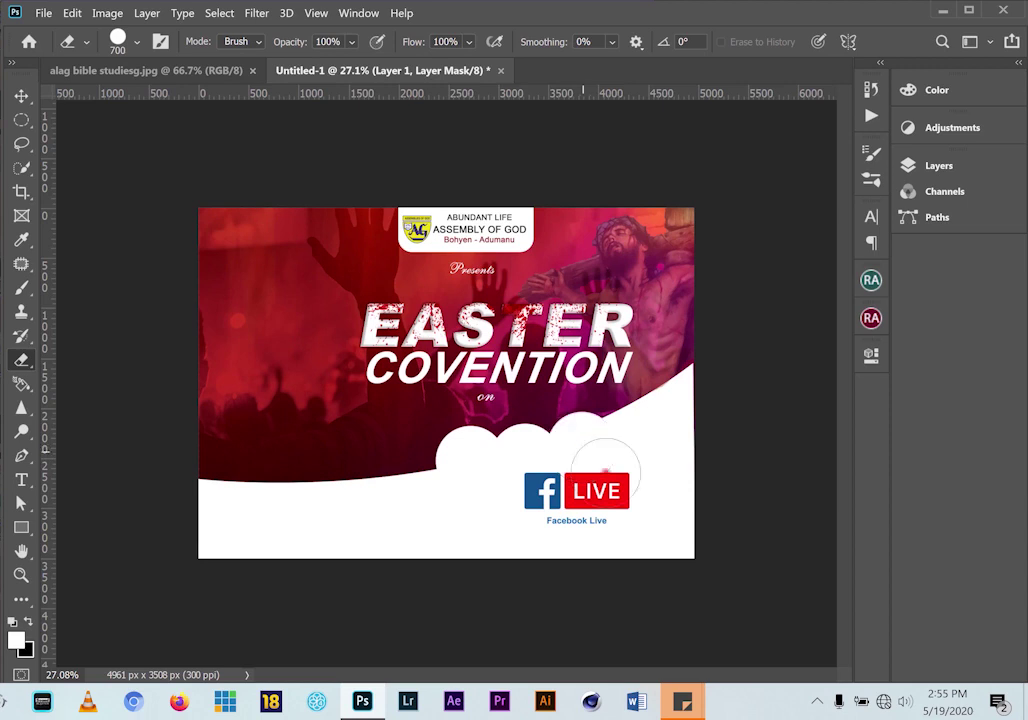
pyautogui.click(21, 97)
pyautogui.moveTo(590, 500); pyautogui.dragTo(544, 469)
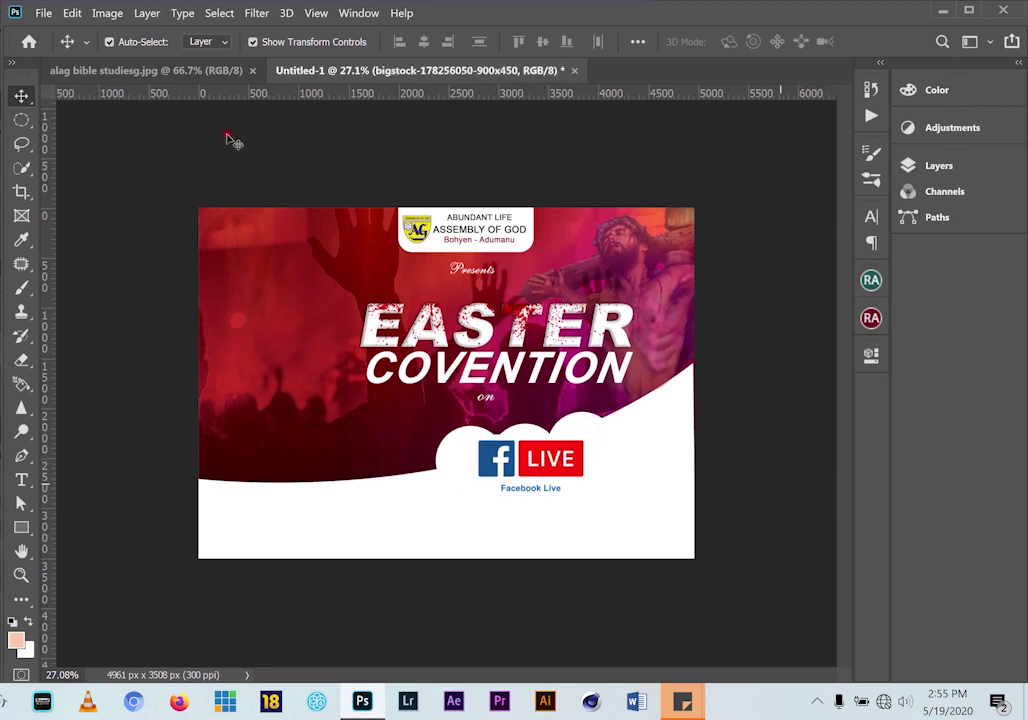
pyautogui.click(170, 70)
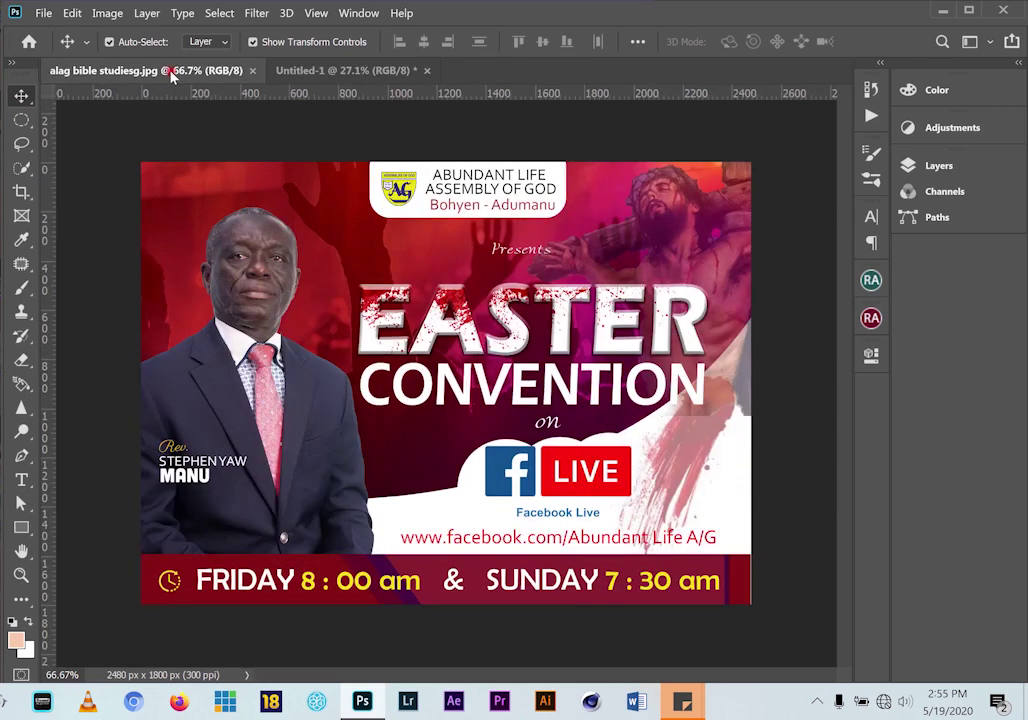
pyautogui.click(302, 72)
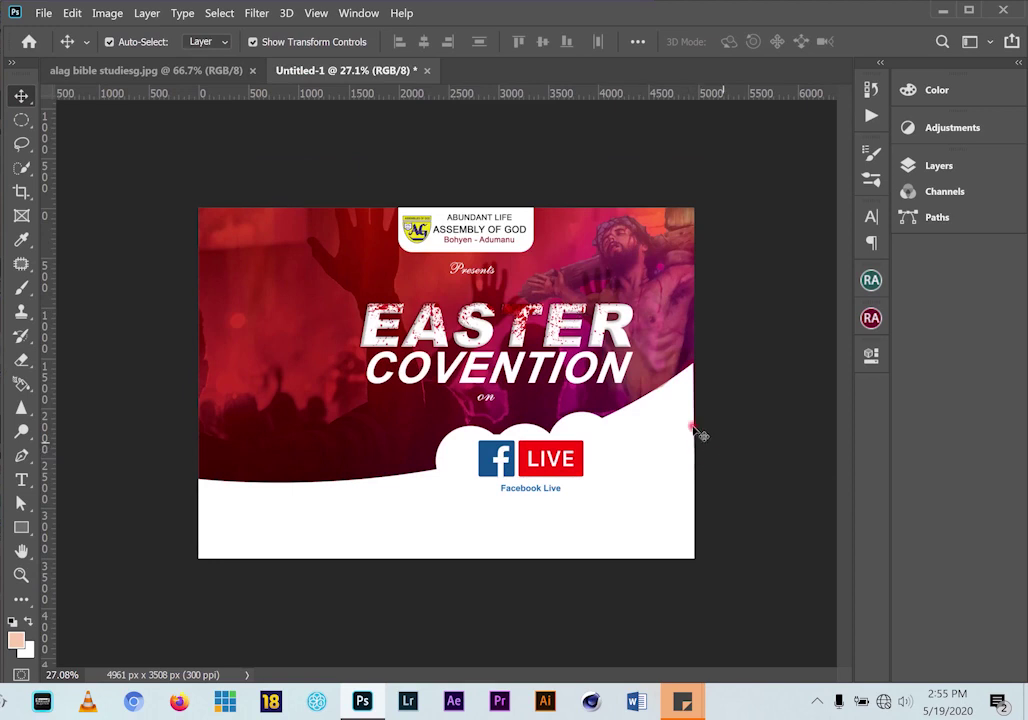
pyautogui.click(143, 72)
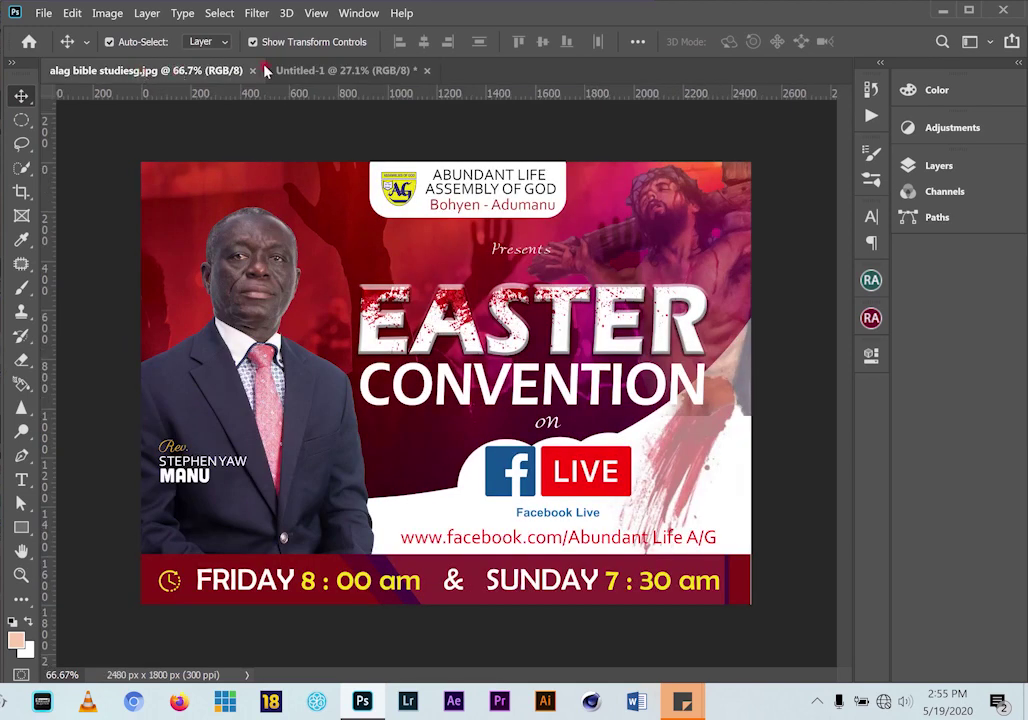
pyautogui.click(323, 72)
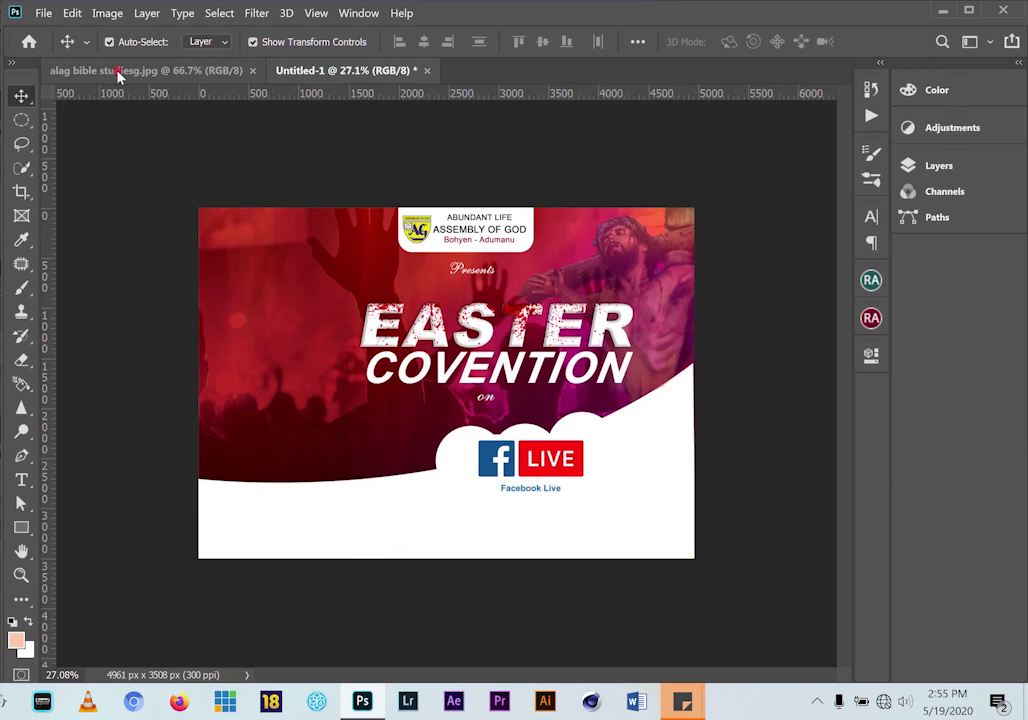
pyautogui.click(118, 72)
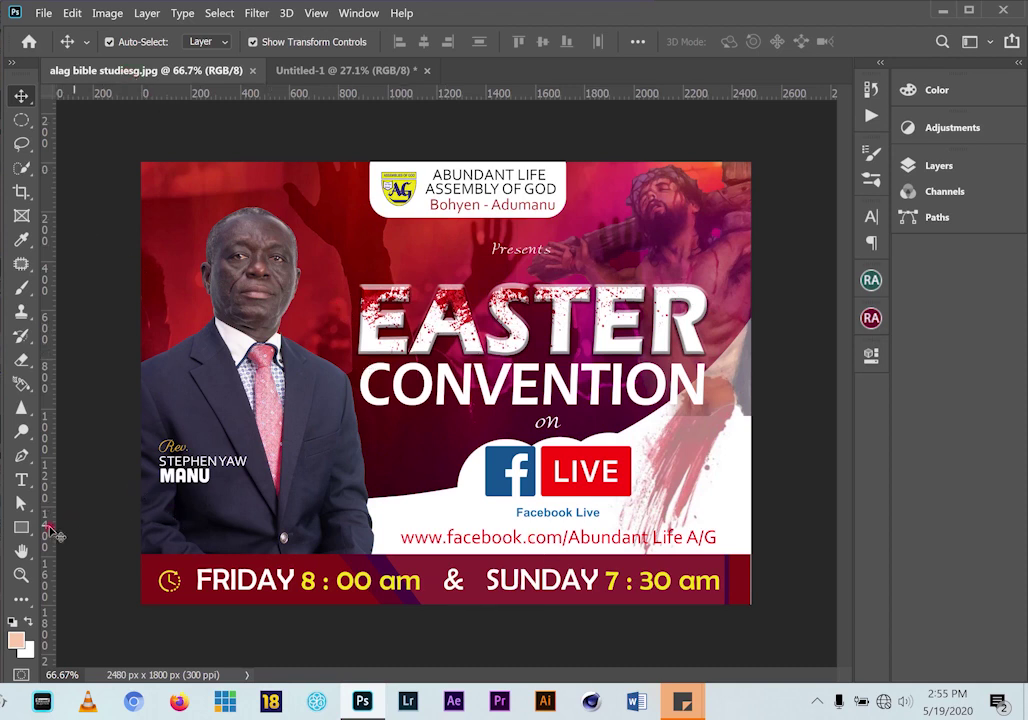
pyautogui.click(290, 70)
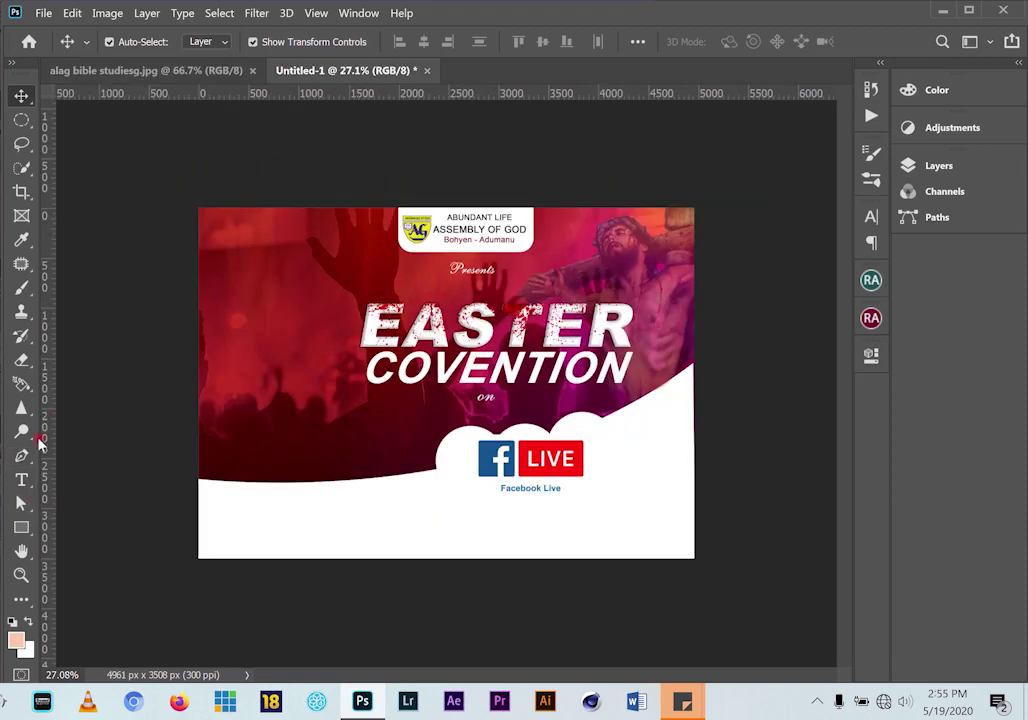
pyautogui.click(22, 479)
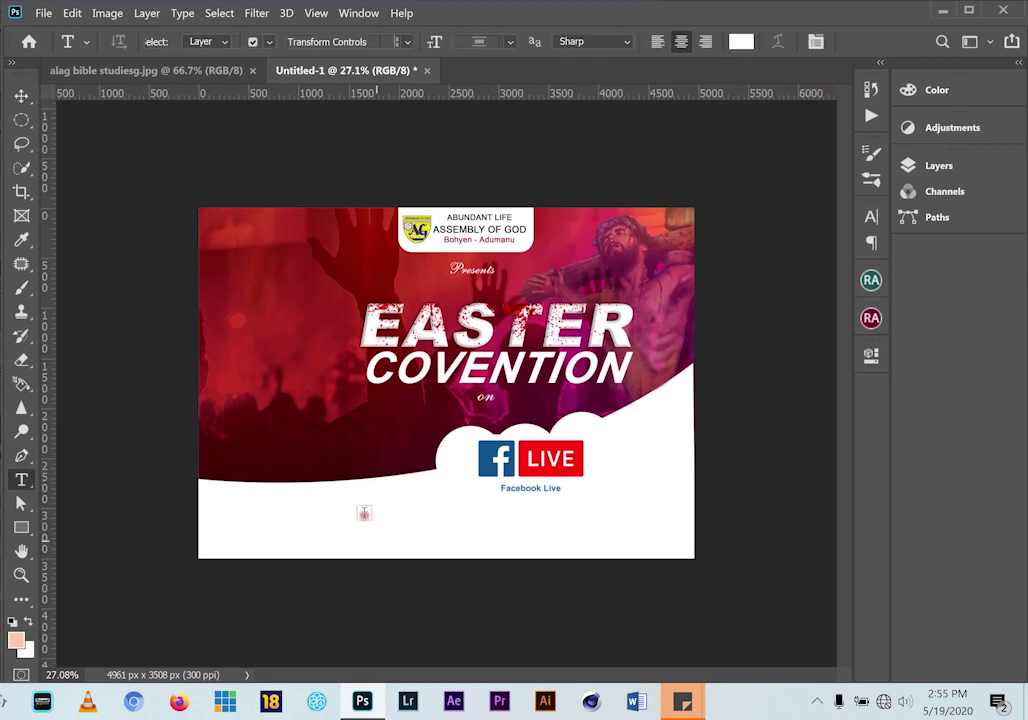
# Start a text layer below the cloud set to 30 pt Arial in dark red 971b1b
pyautogui.click(552, 516)
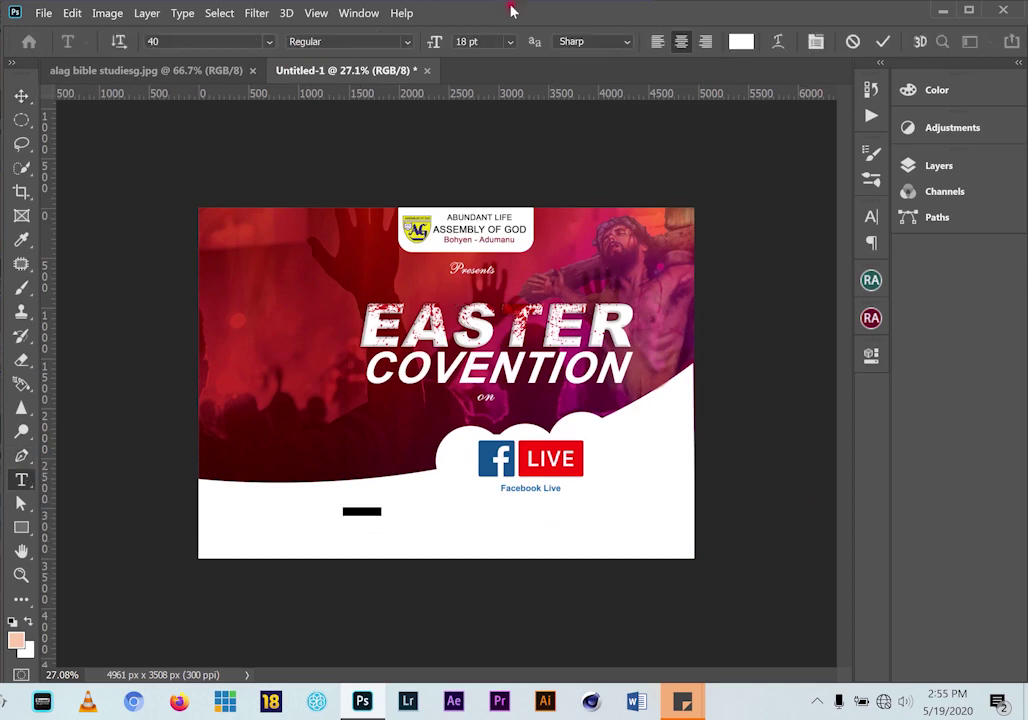
pyautogui.click(510, 43)
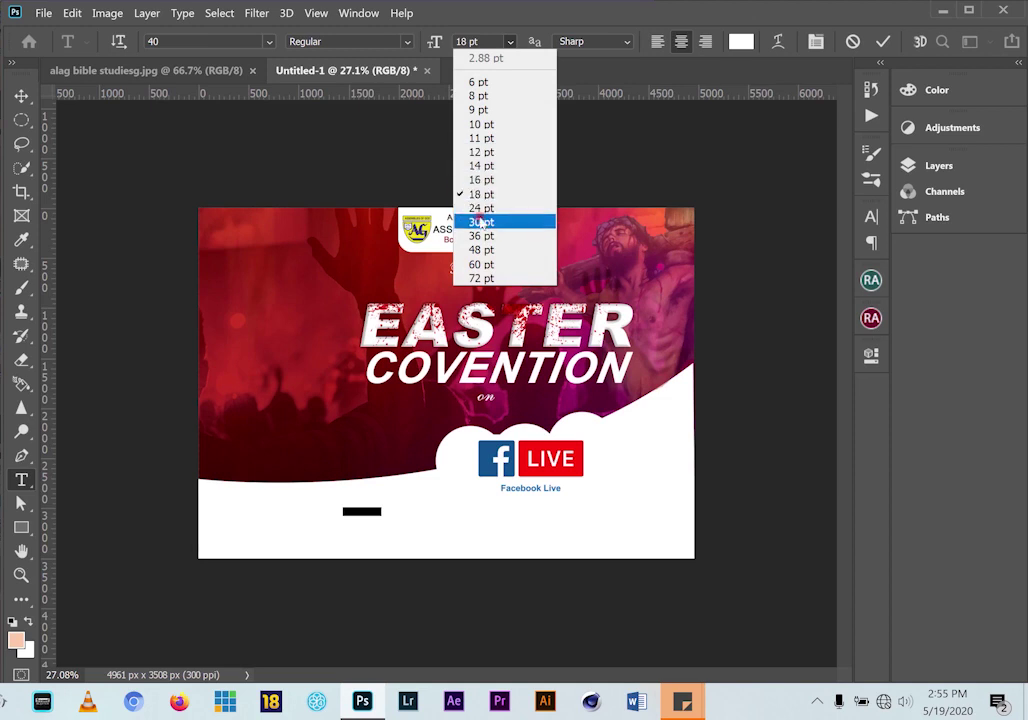
pyautogui.click(480, 220)
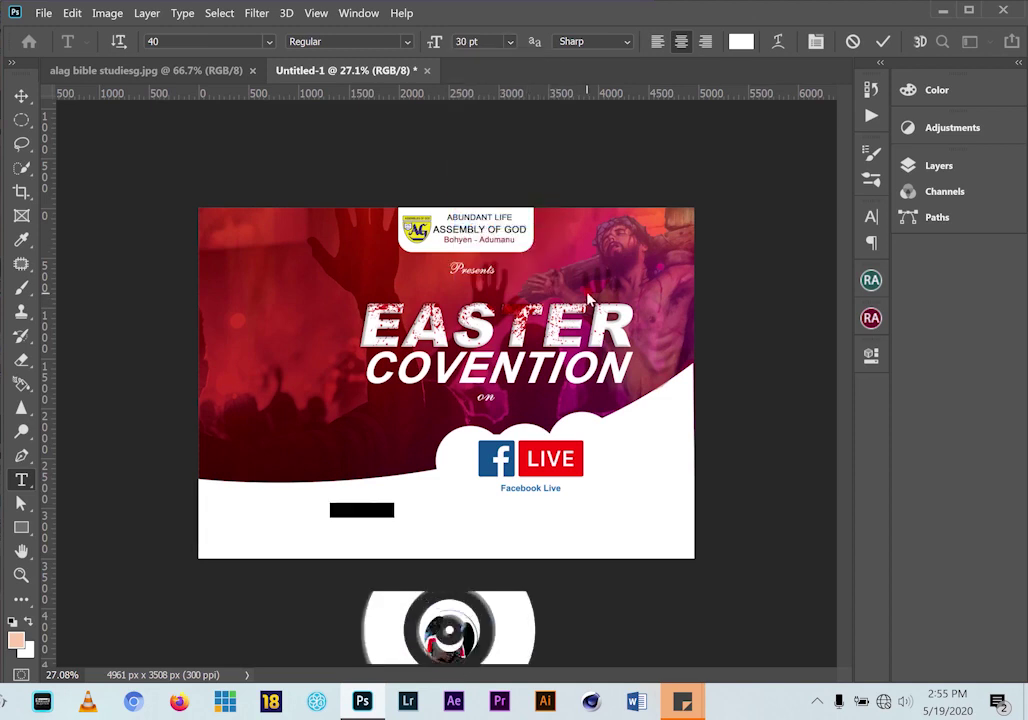
pyautogui.press('BackSpace')
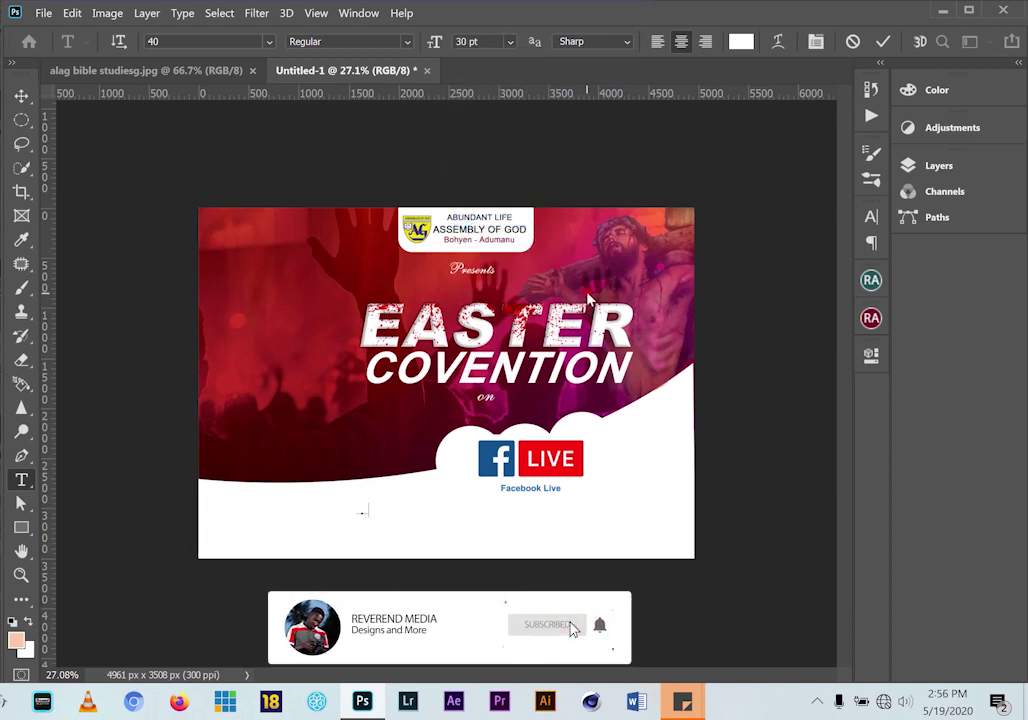
pyautogui.click(741, 41)
pyautogui.click(226, 356)
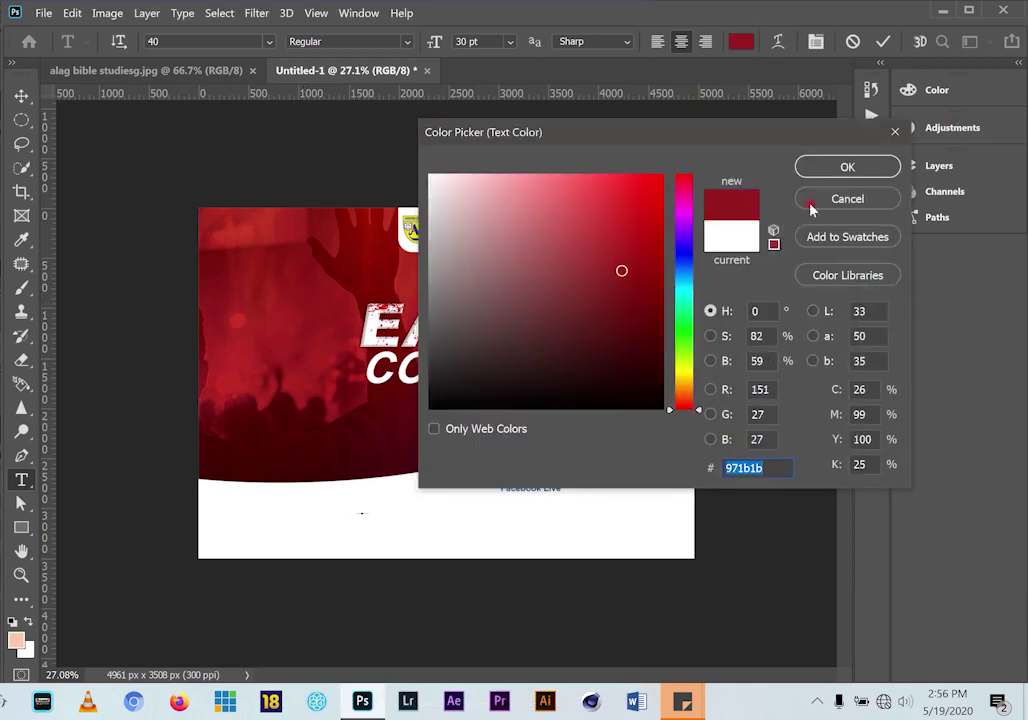
pyautogui.click(847, 167)
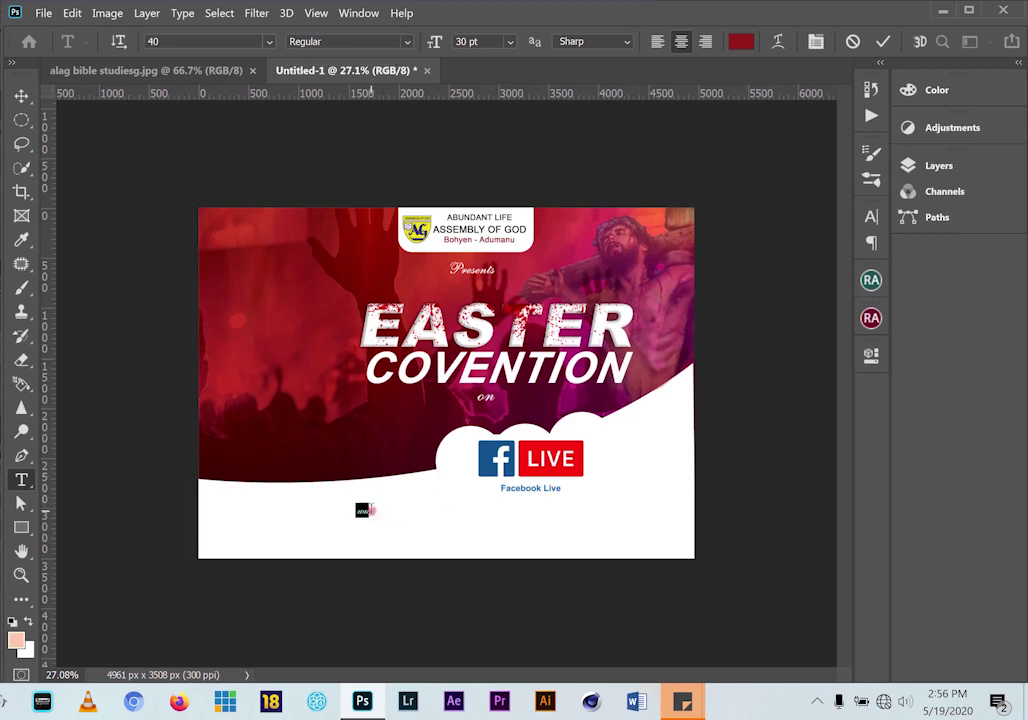
pyautogui.click(872, 216)
pyautogui.click(720, 245)
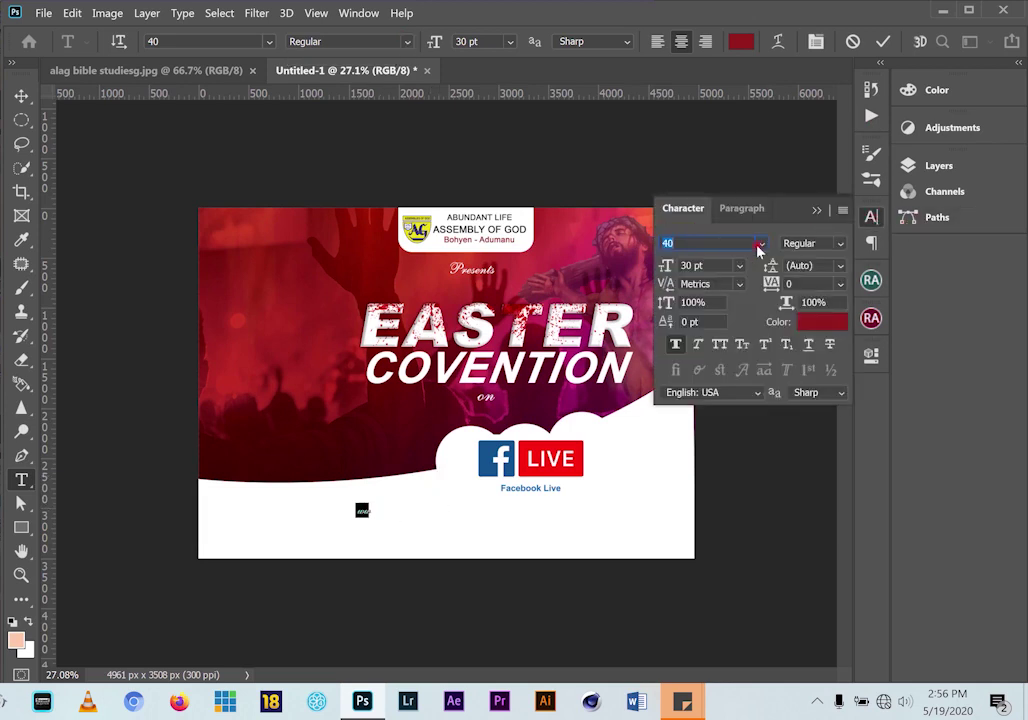
pyautogui.click(760, 245)
pyautogui.click(650, 299)
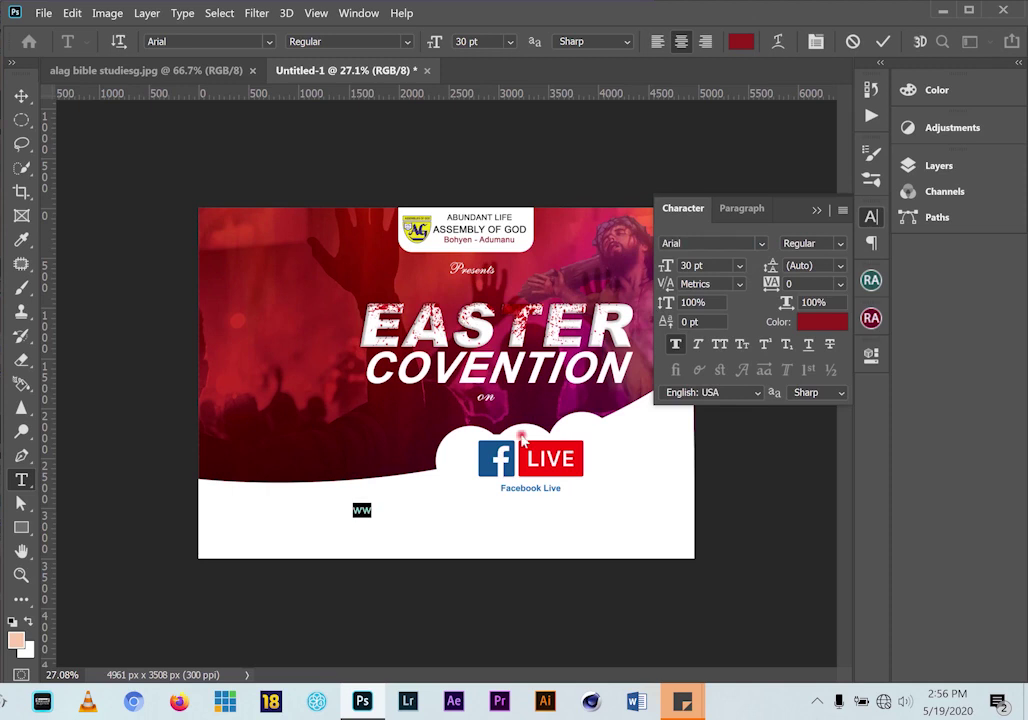
pyautogui.click(459, 509)
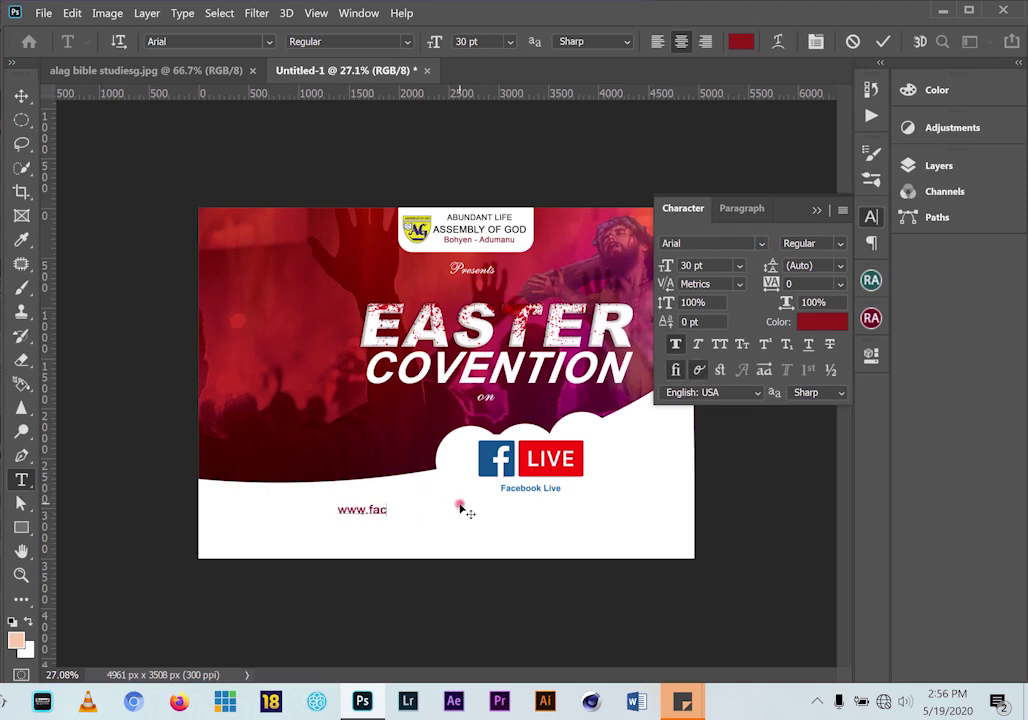
pyautogui.write('w.facebook.com')
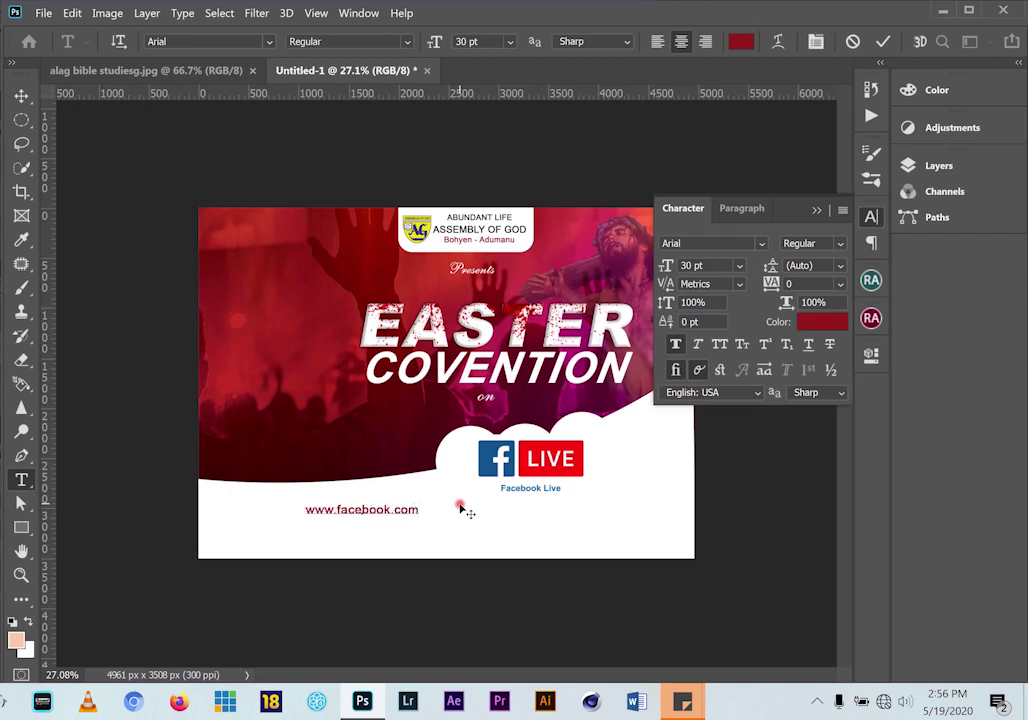
pyautogui.write('/abu')
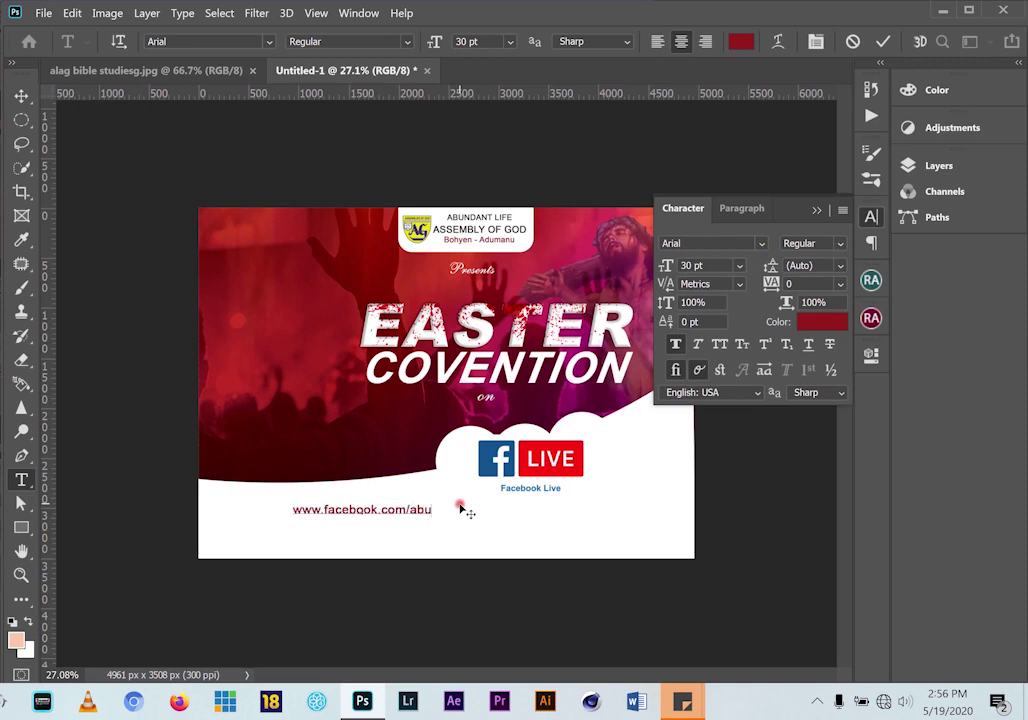
pyautogui.write('ndant')
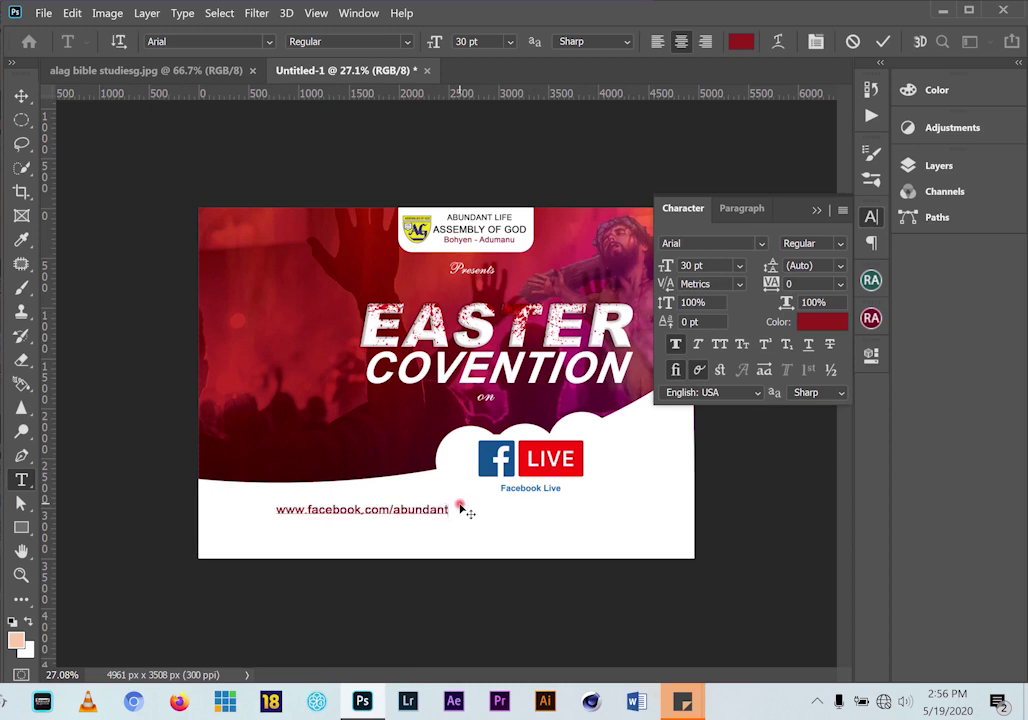
pyautogui.write(' life')
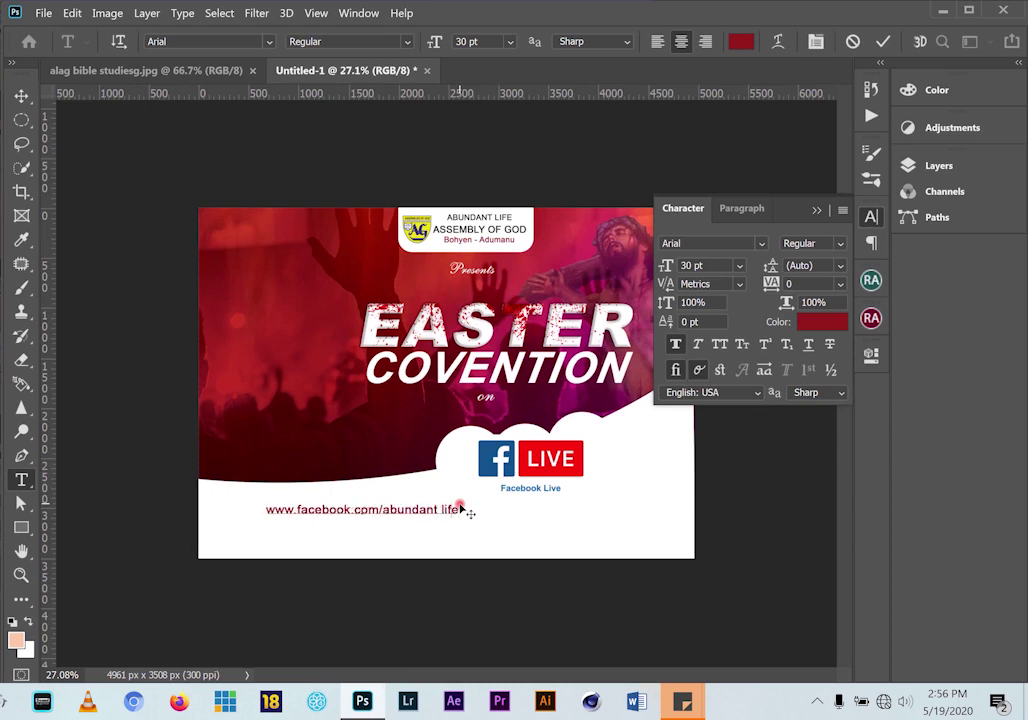
pyautogui.press('BackSpace')
pyautogui.press('BackSpace')
pyautogui.press('BackSpace')
pyautogui.press('BackSpace')
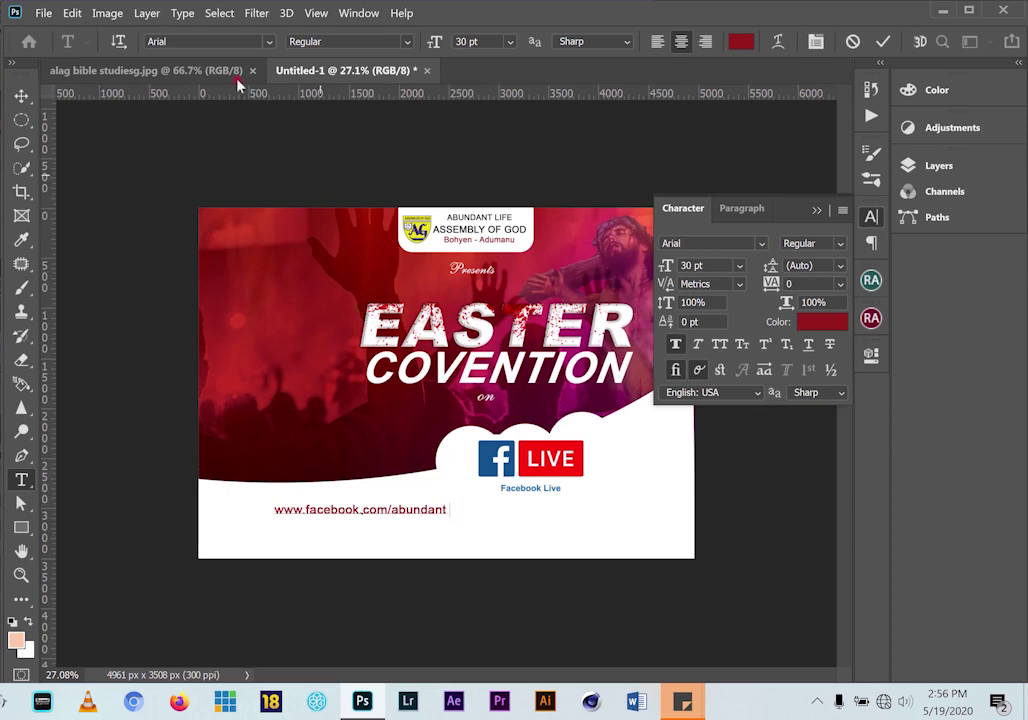
pyautogui.click(183, 68)
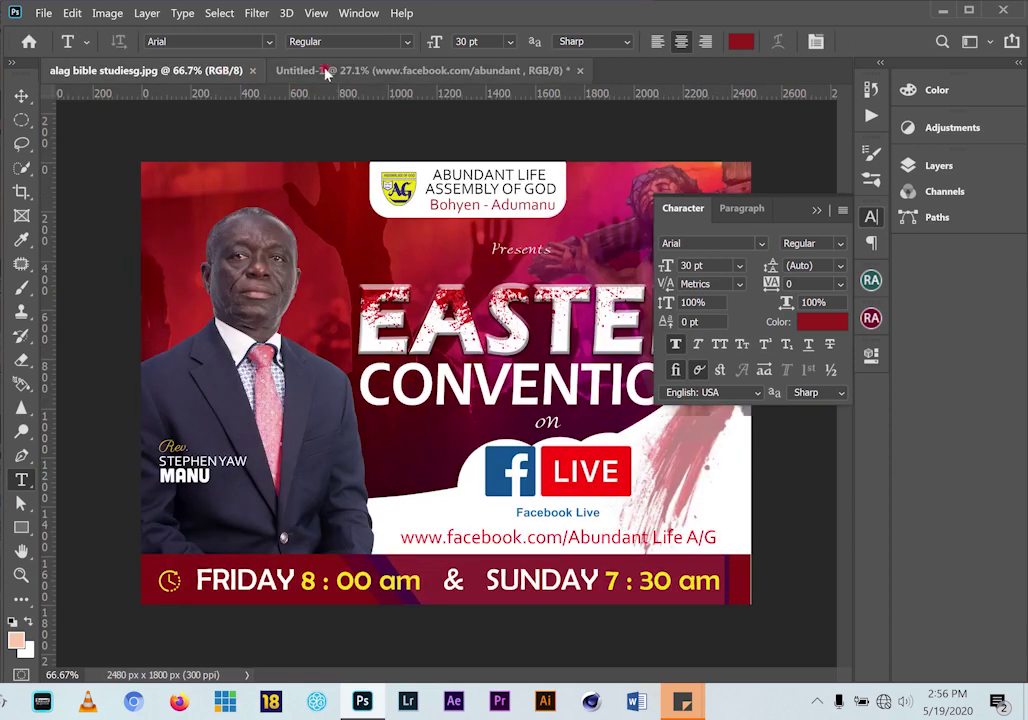
pyautogui.click(330, 71)
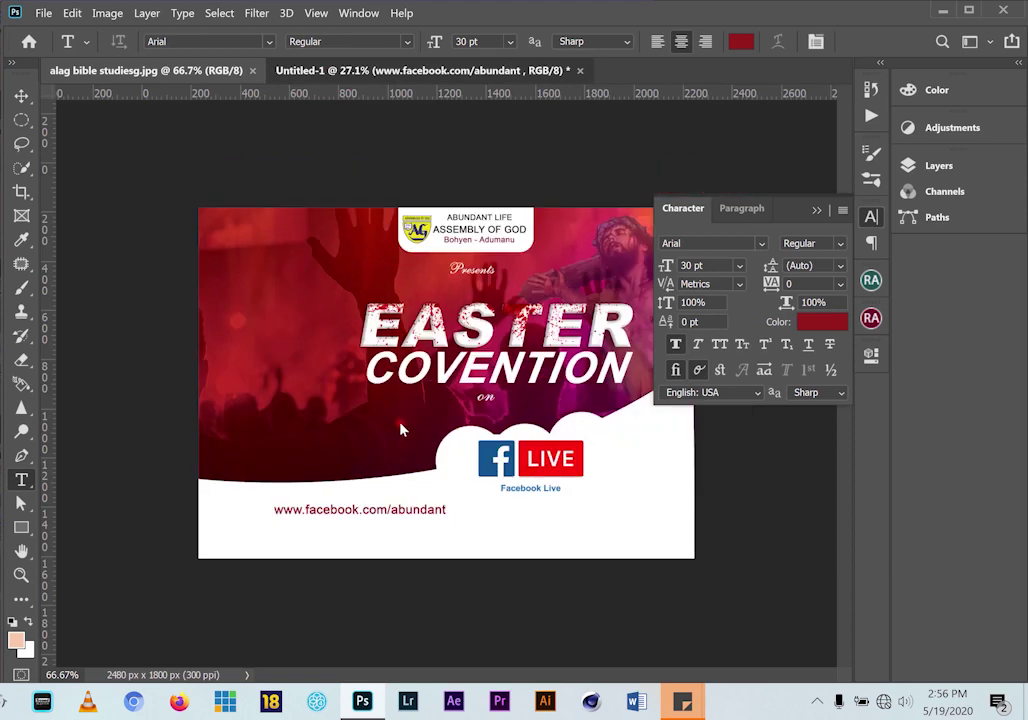
pyautogui.click(393, 510)
pyautogui.write('Abundant')
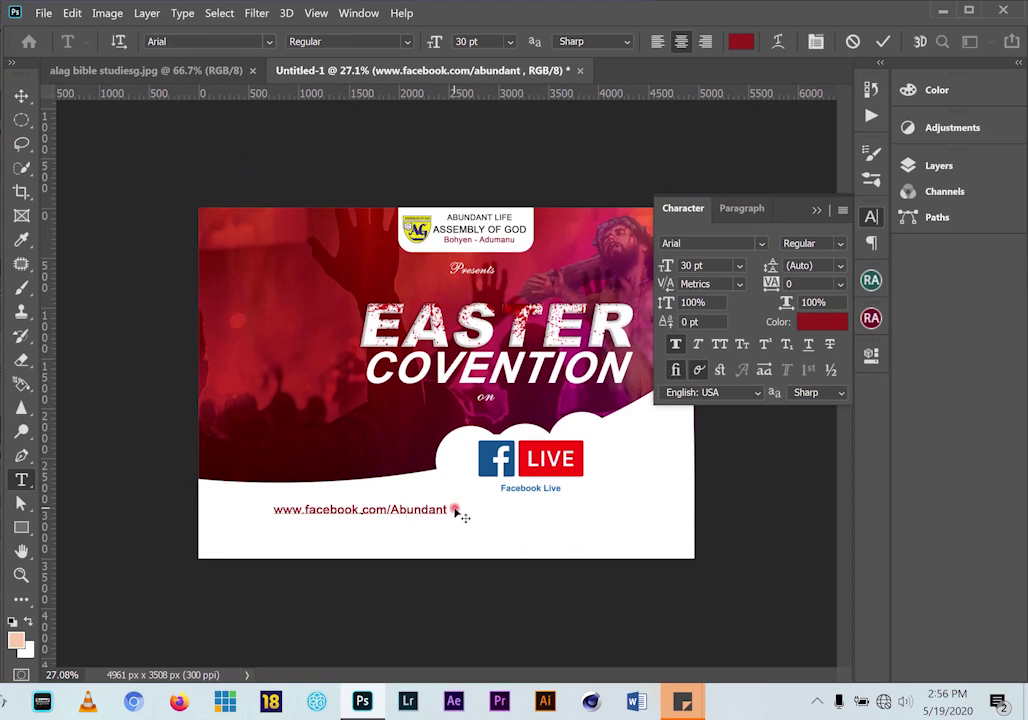
pyautogui.write(' Lif')
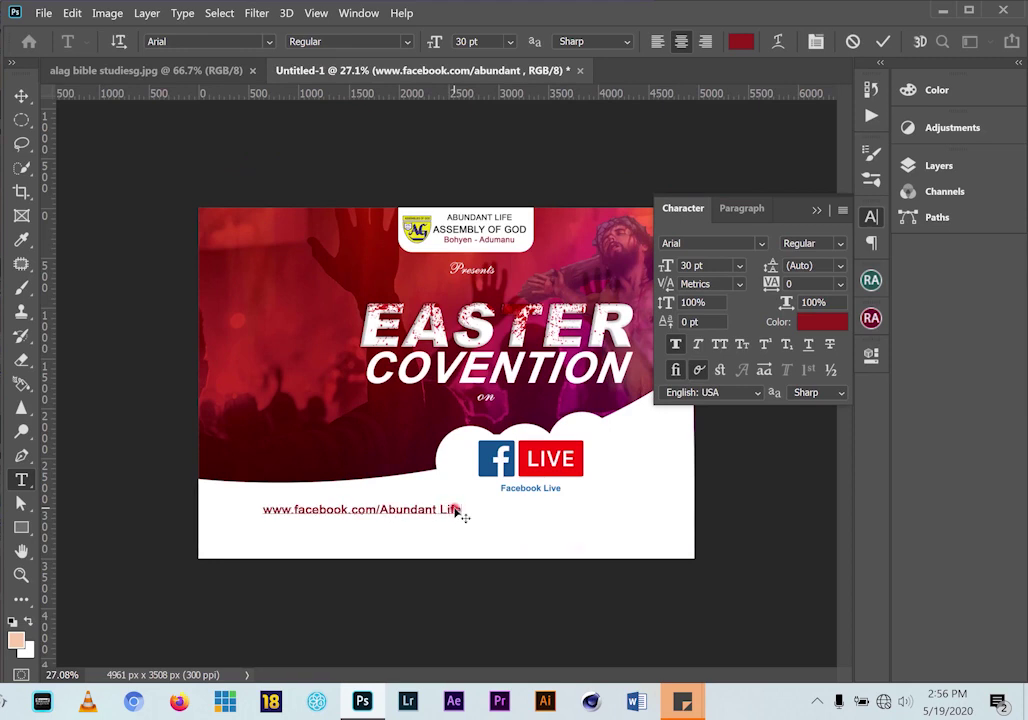
pyautogui.write('e A/G')
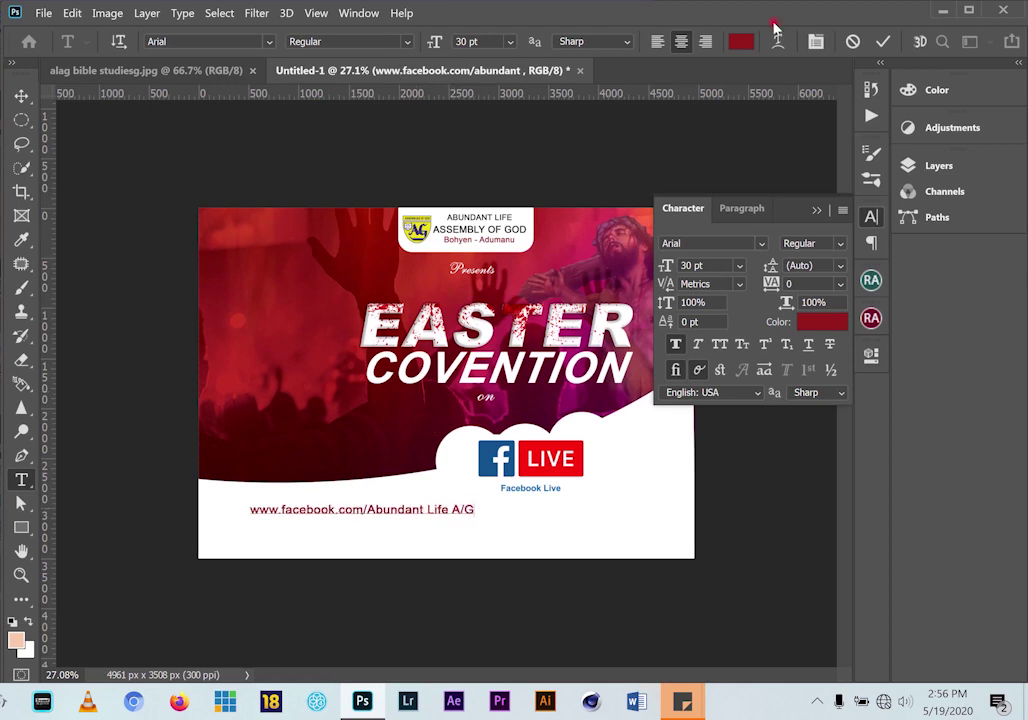
pyautogui.click(22, 96)
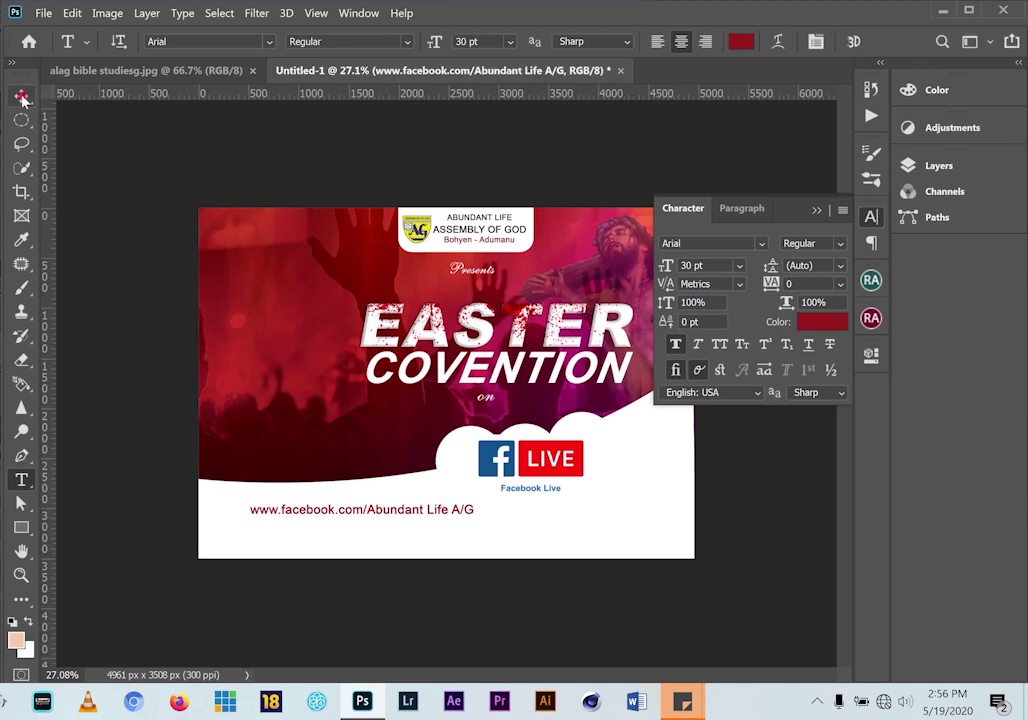
pyautogui.moveTo(476, 514); pyautogui.dragTo(788, 275)
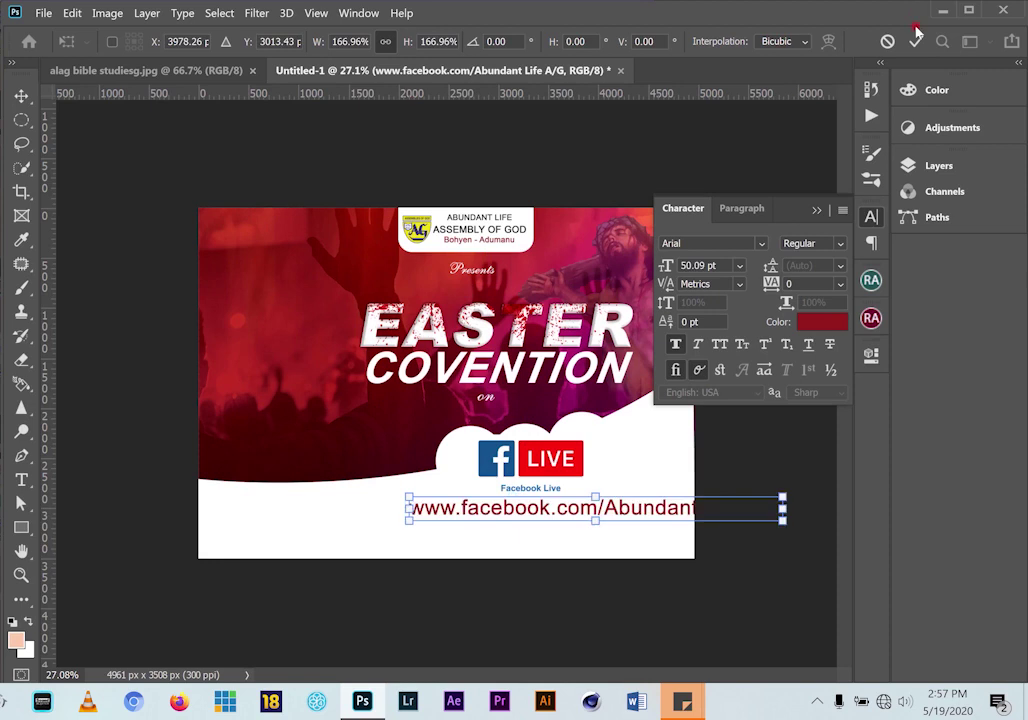
# Shrink the URL text to about 29 pt to fit the flyer and centre it under Facebook Live
pyautogui.click(916, 41)
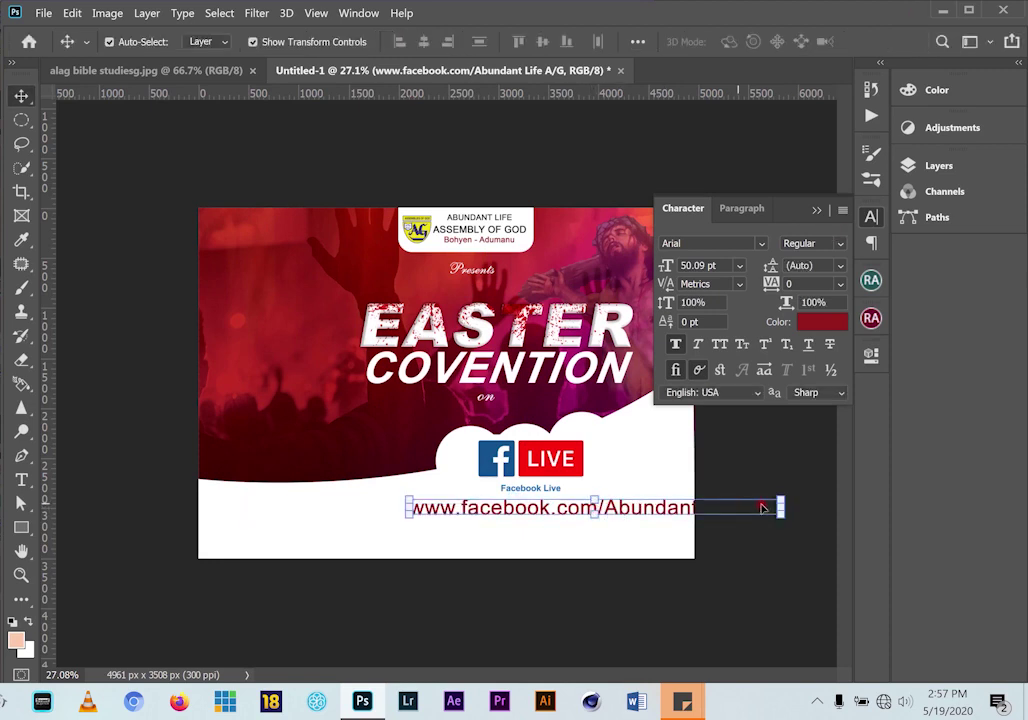
pyautogui.moveTo(785, 515); pyautogui.dragTo(627, 507)
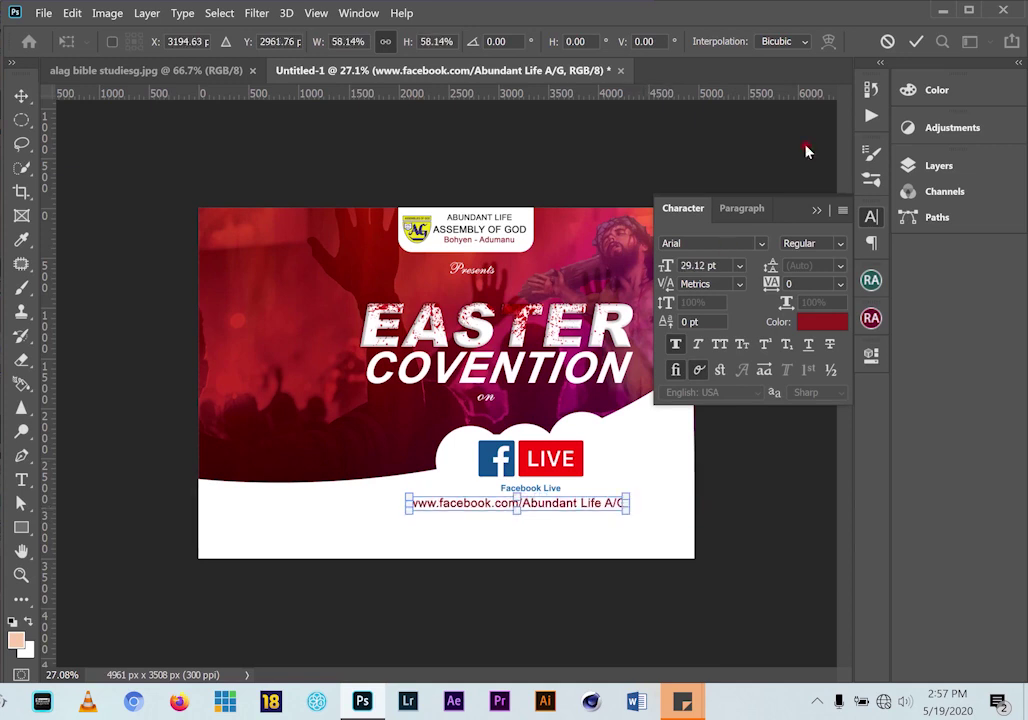
pyautogui.click(915, 41)
pyautogui.moveTo(548, 506); pyautogui.dragTo(557, 506)
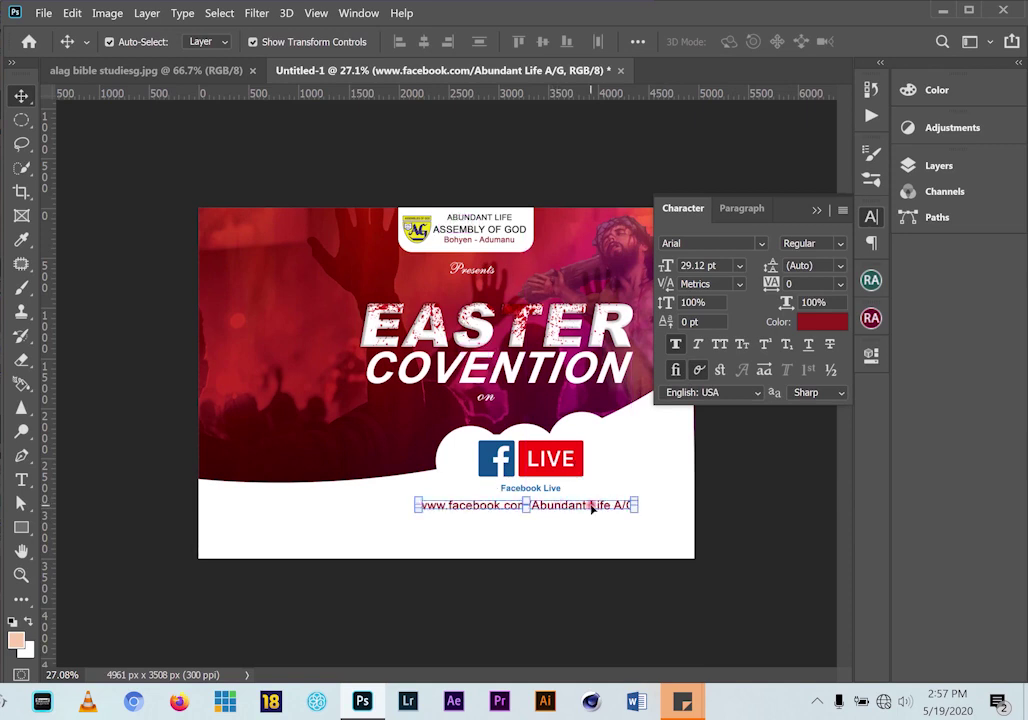
# Nudge the URL line slightly up and right, checking it against the reference poster
pyautogui.scroll(2, 550, 541)
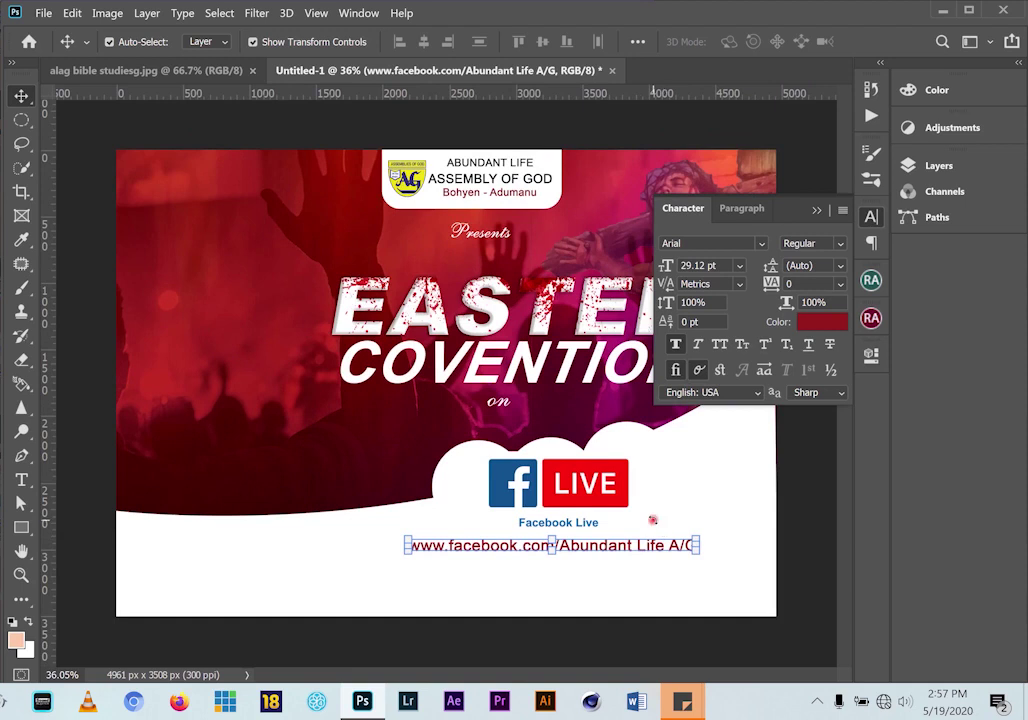
pyautogui.click(598, 564)
pyautogui.moveTo(591, 549); pyautogui.dragTo(601, 545)
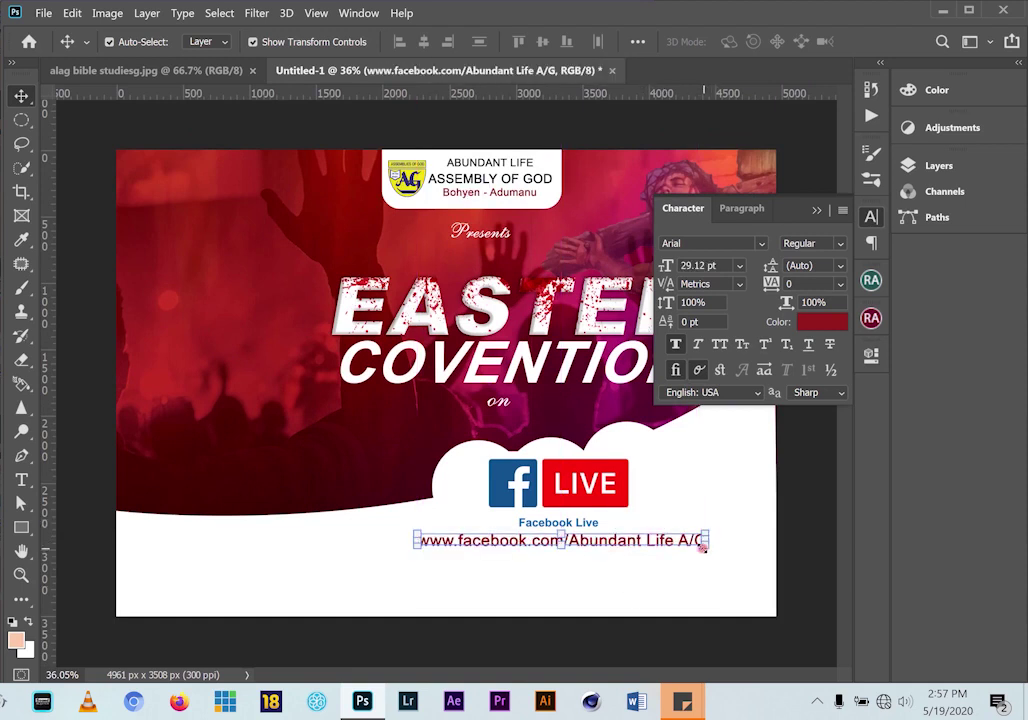
pyautogui.click(155, 72)
pyautogui.click(367, 71)
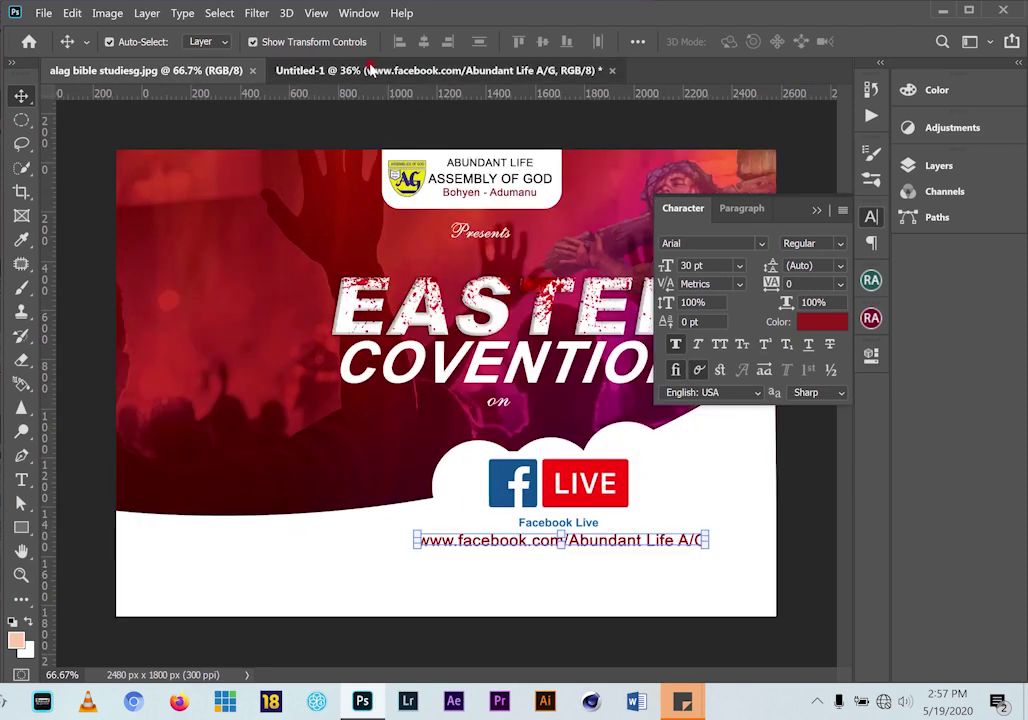
pyautogui.click(162, 75)
pyautogui.click(300, 62)
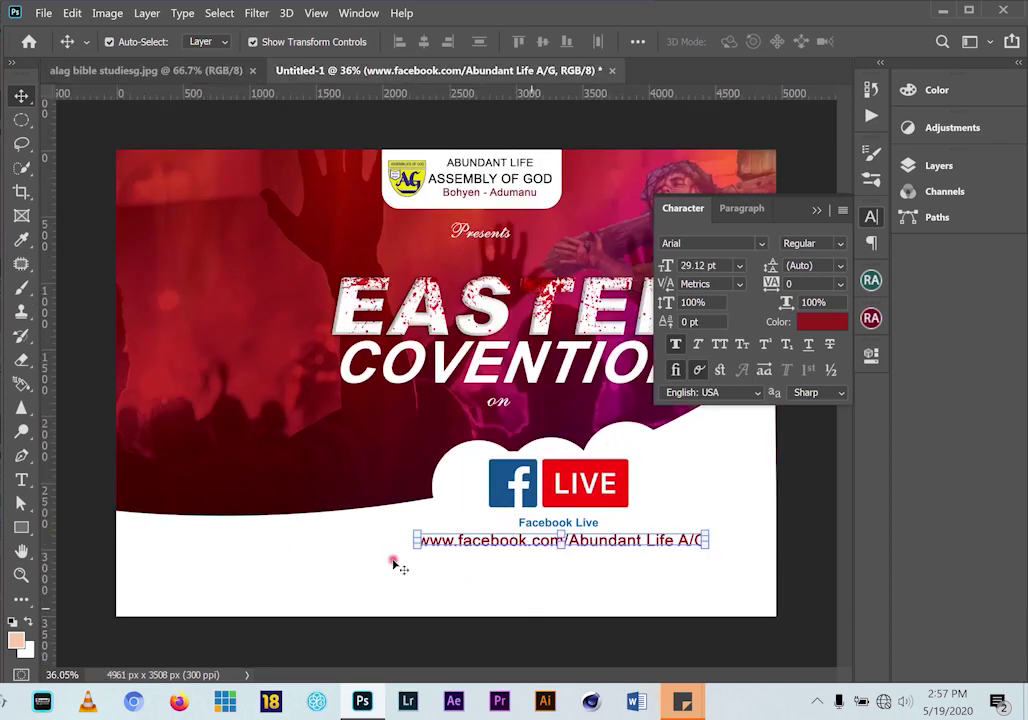
pyautogui.click(21, 527)
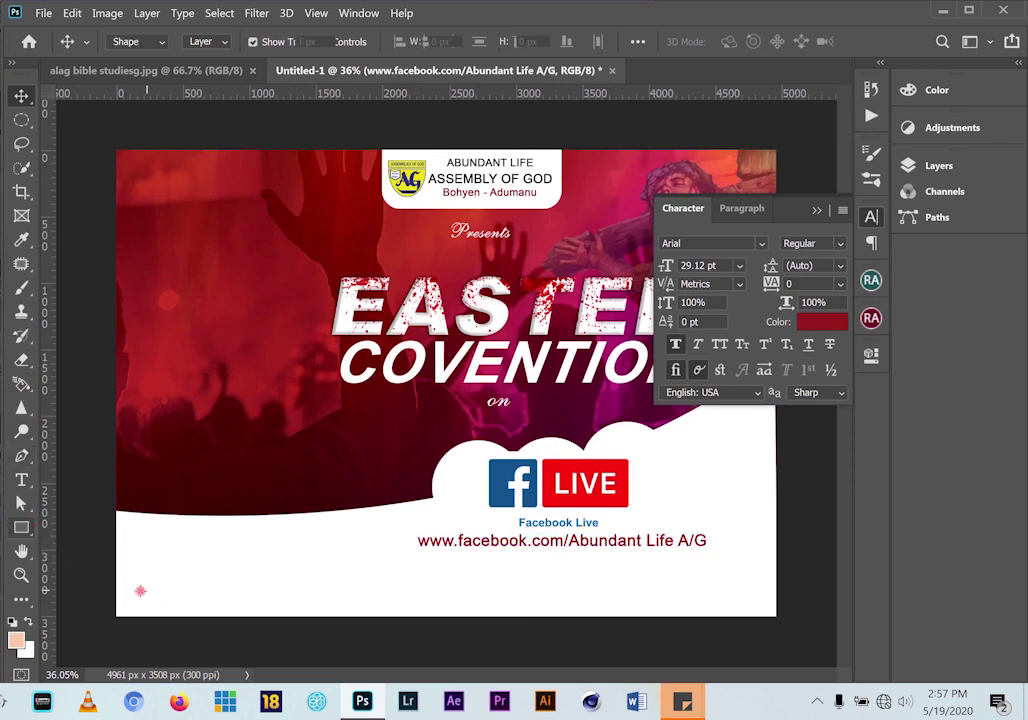
# Draw a 4941 × 356 px rectangle across the flyer's bottom edge
pyautogui.moveTo(117, 572); pyautogui.dragTo(773, 620)
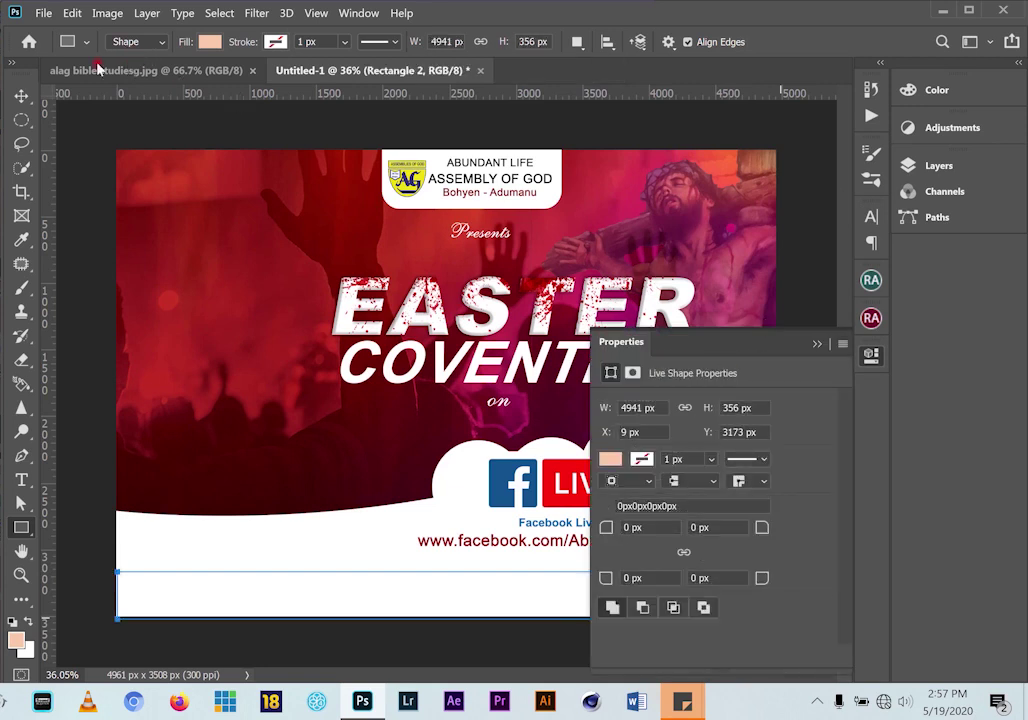
pyautogui.click(127, 72)
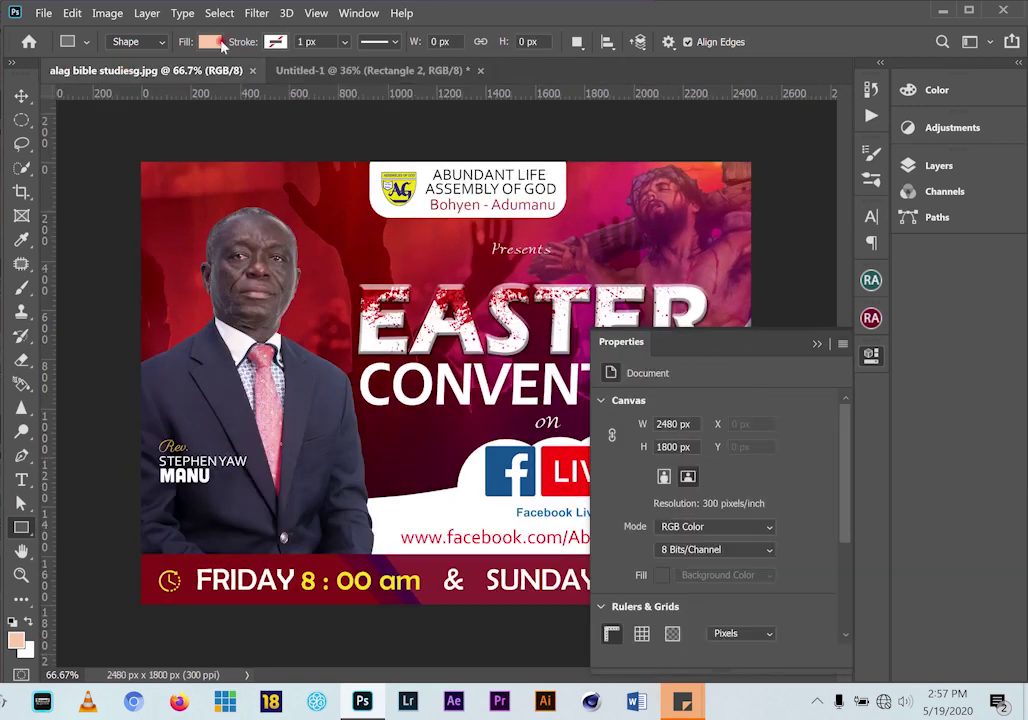
pyautogui.click(331, 71)
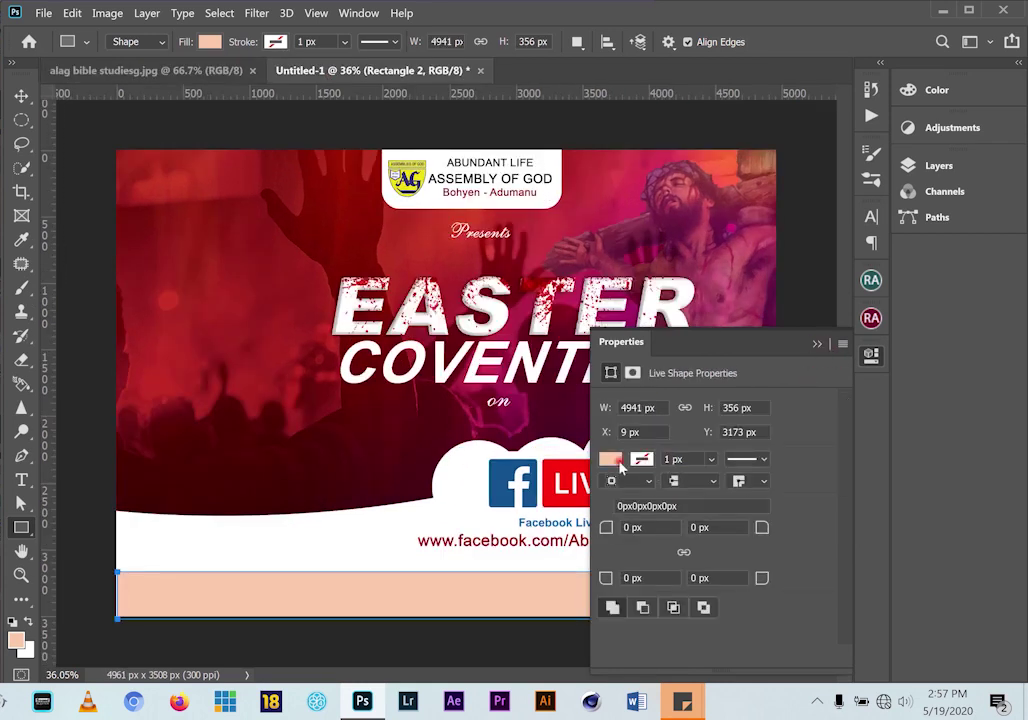
# Fill the bottom bar with dark red 9d1e1d sampled from the flyer background
pyautogui.click(611, 460)
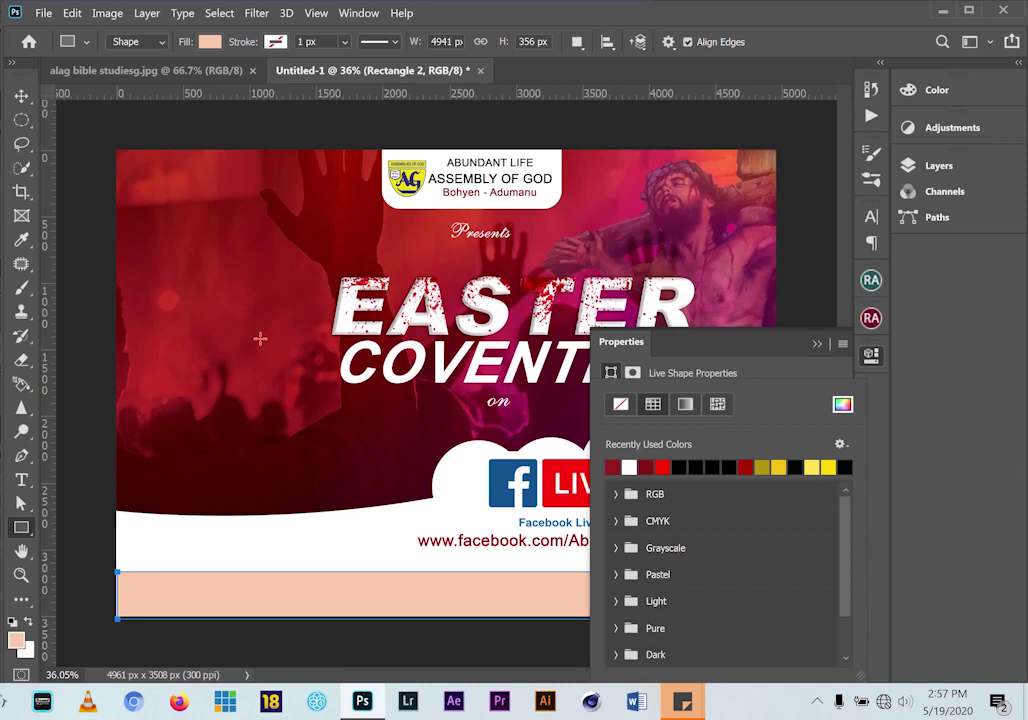
pyautogui.click(260, 339)
pyautogui.click(266, 342)
pyautogui.click(372, 217)
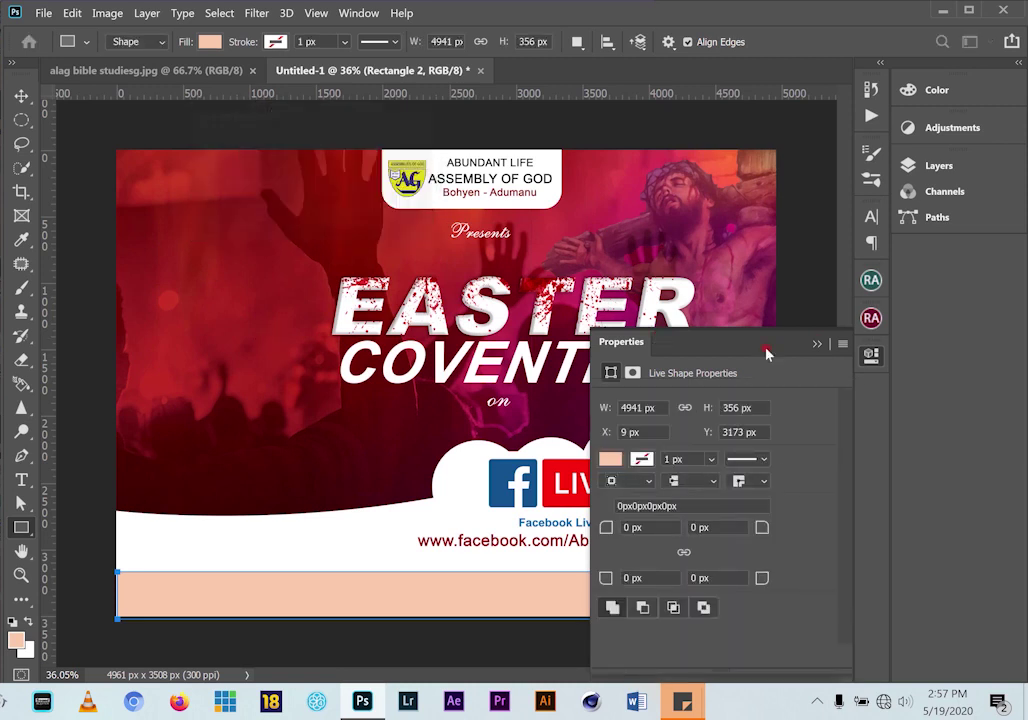
pyautogui.click(611, 460)
pyautogui.click(843, 405)
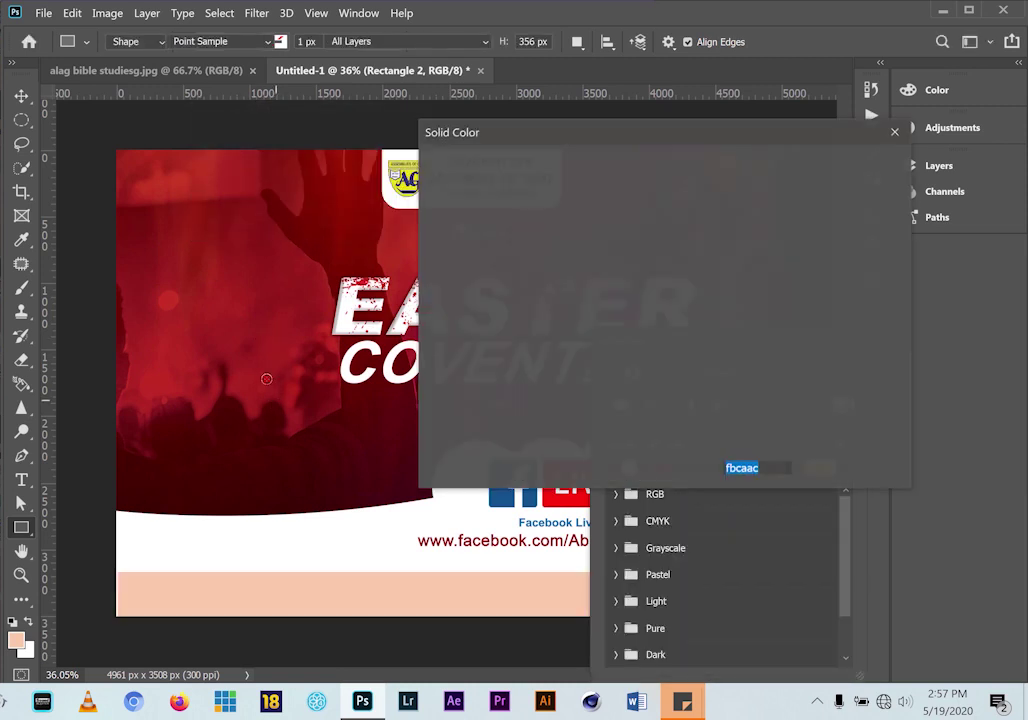
pyautogui.click(250, 344)
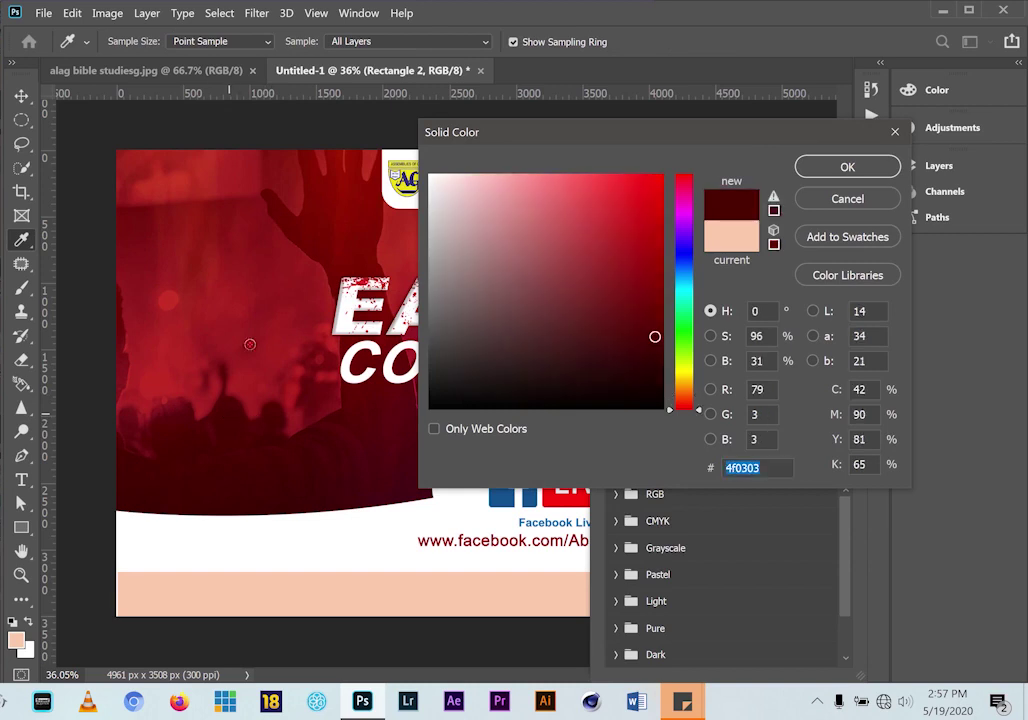
pyautogui.click(254, 303)
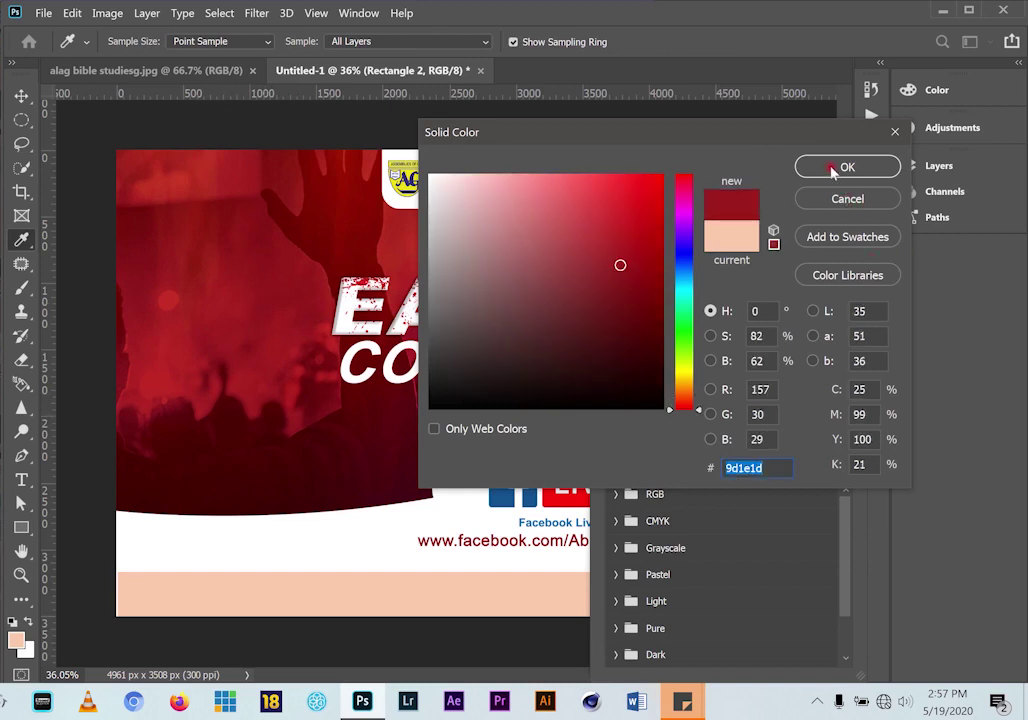
pyautogui.click(832, 171)
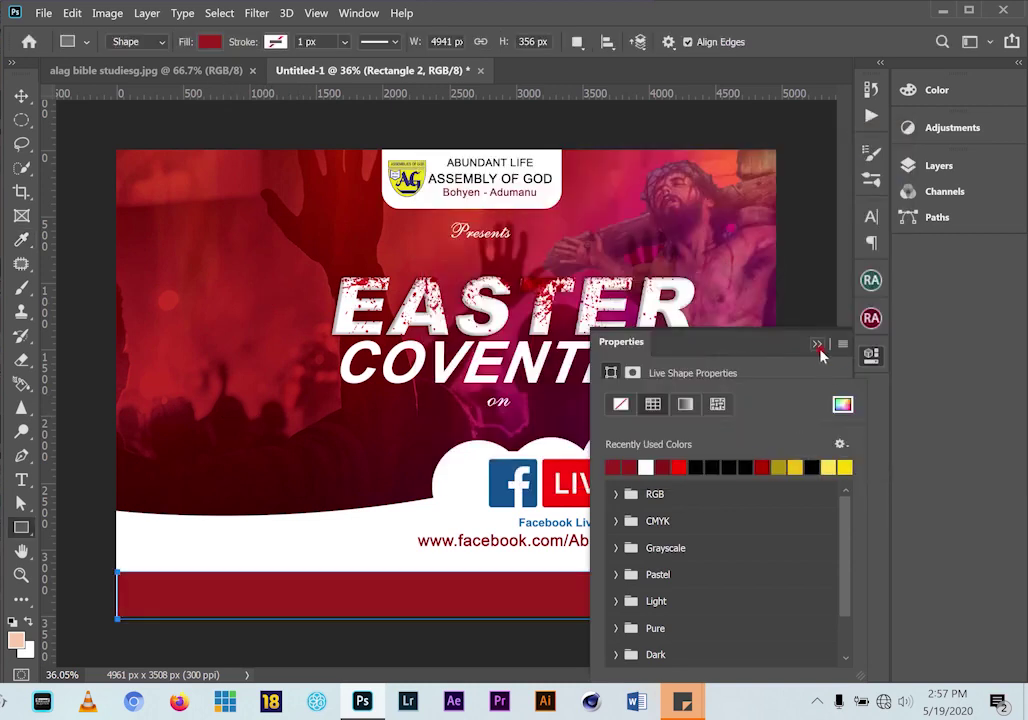
pyautogui.click(817, 345)
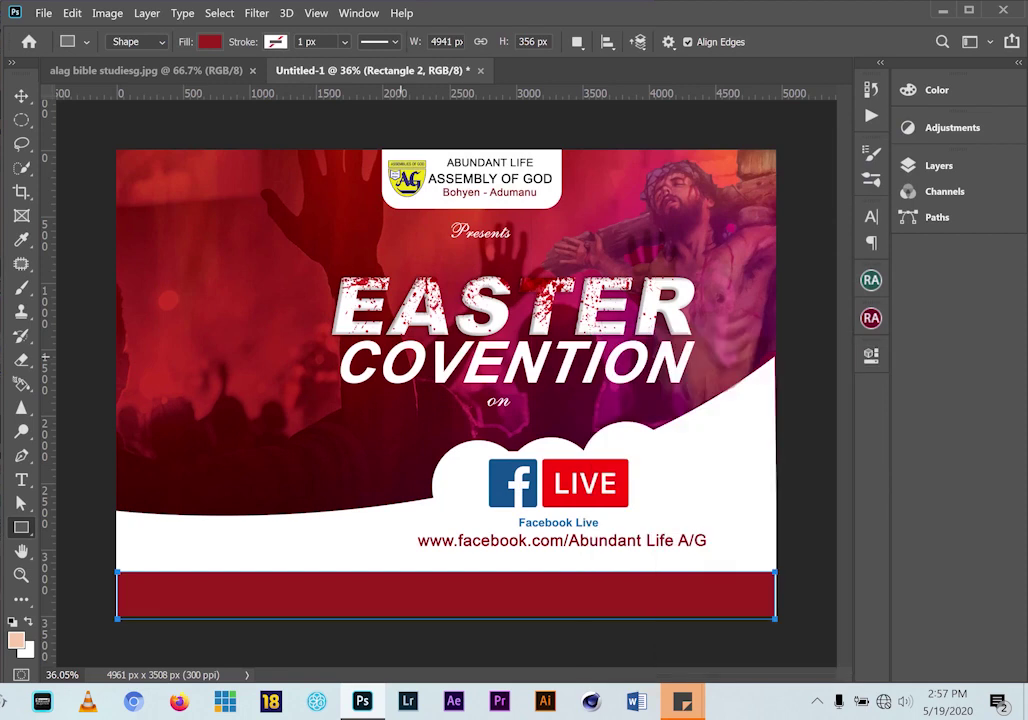
pyautogui.click(20, 96)
# Widen the red bar to about 102.76% so it bleeds past both canvas sides
pyautogui.moveTo(116, 595); pyautogui.dragTo(114, 595)
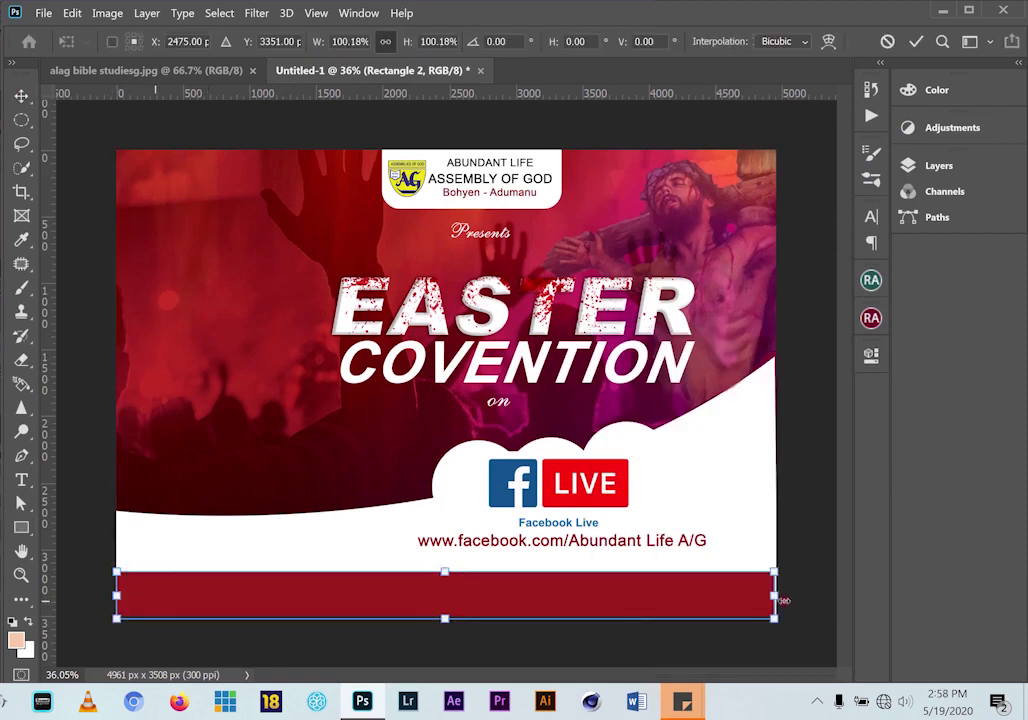
pyautogui.moveTo(775, 595); pyautogui.dragTo(783, 595)
pyautogui.moveTo(116, 595); pyautogui.dragTo(108, 594)
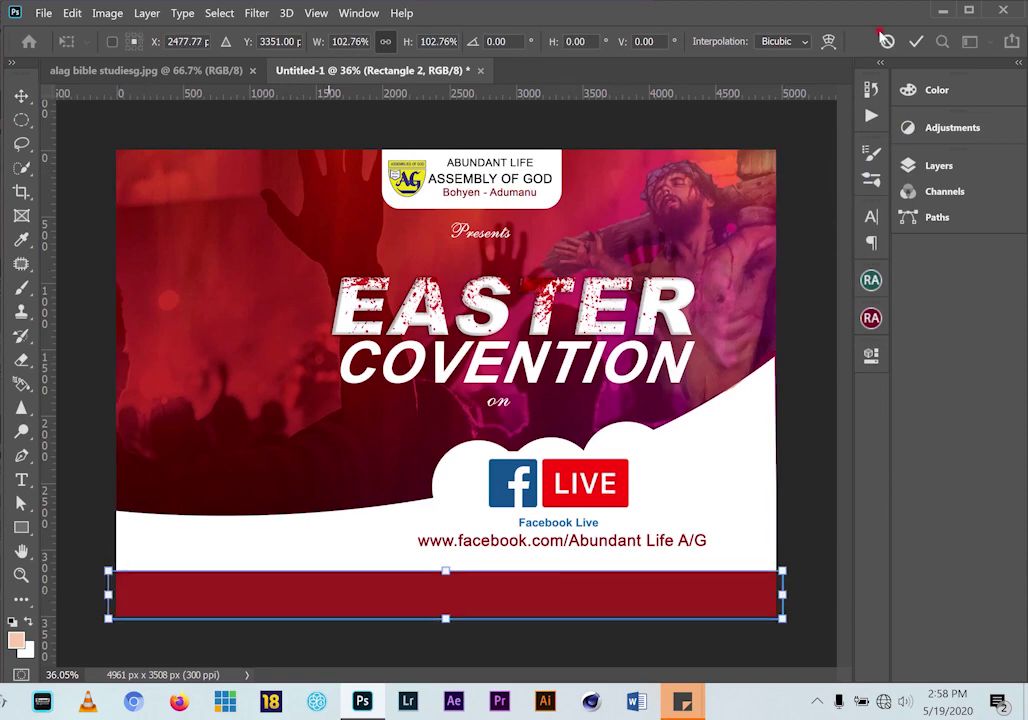
pyautogui.click(918, 42)
pyautogui.click(193, 71)
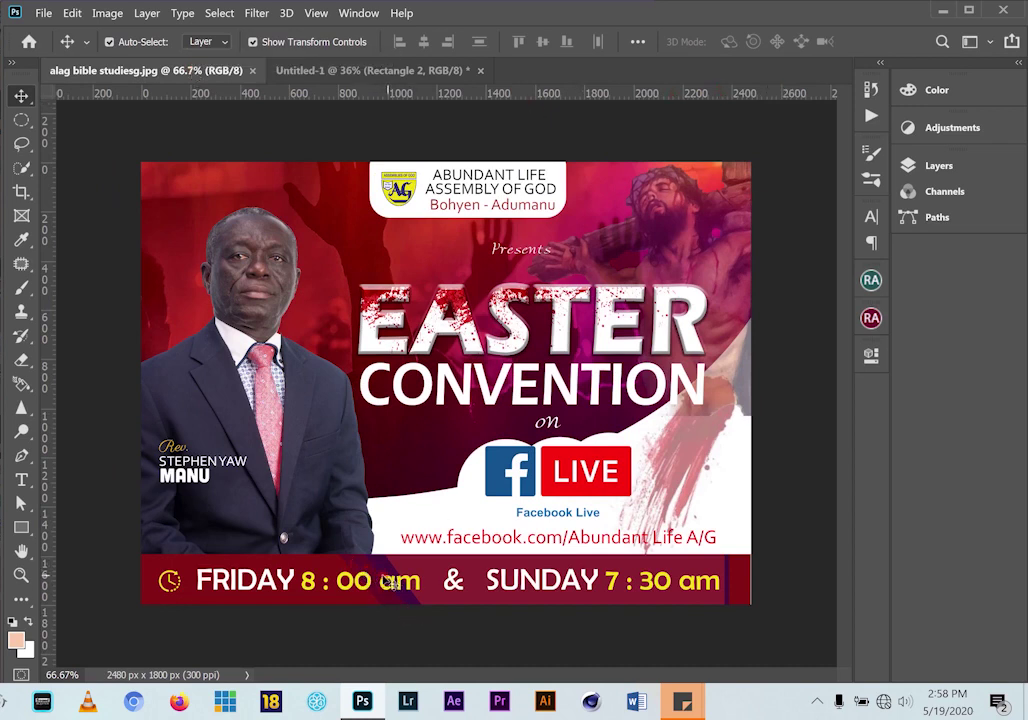
pyautogui.click(400, 72)
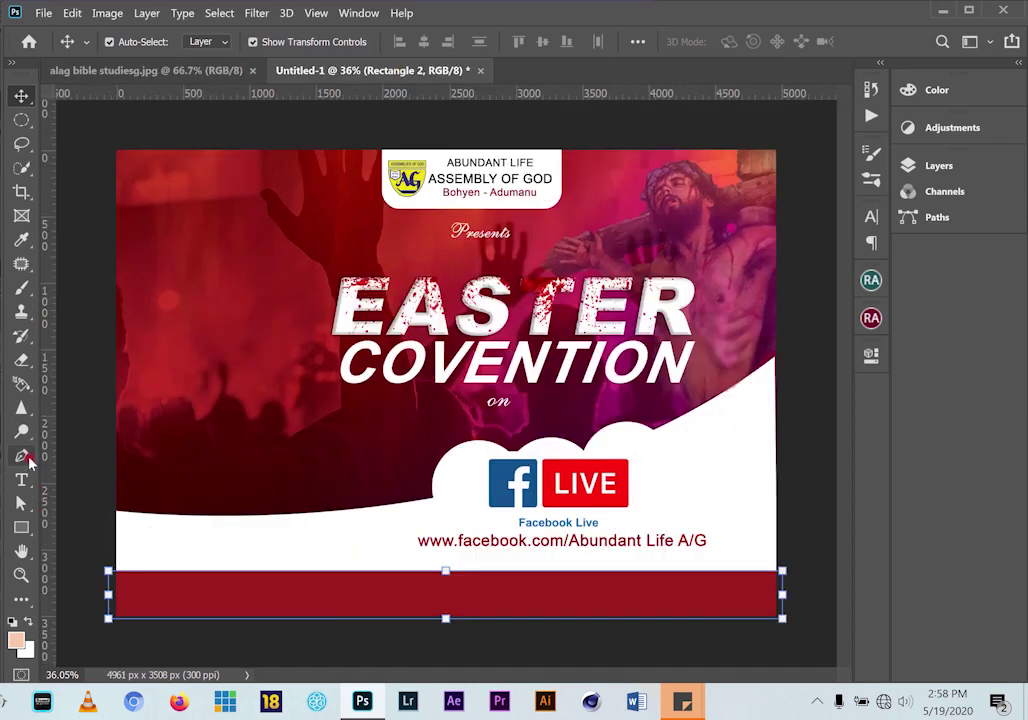
pyautogui.click(24, 456)
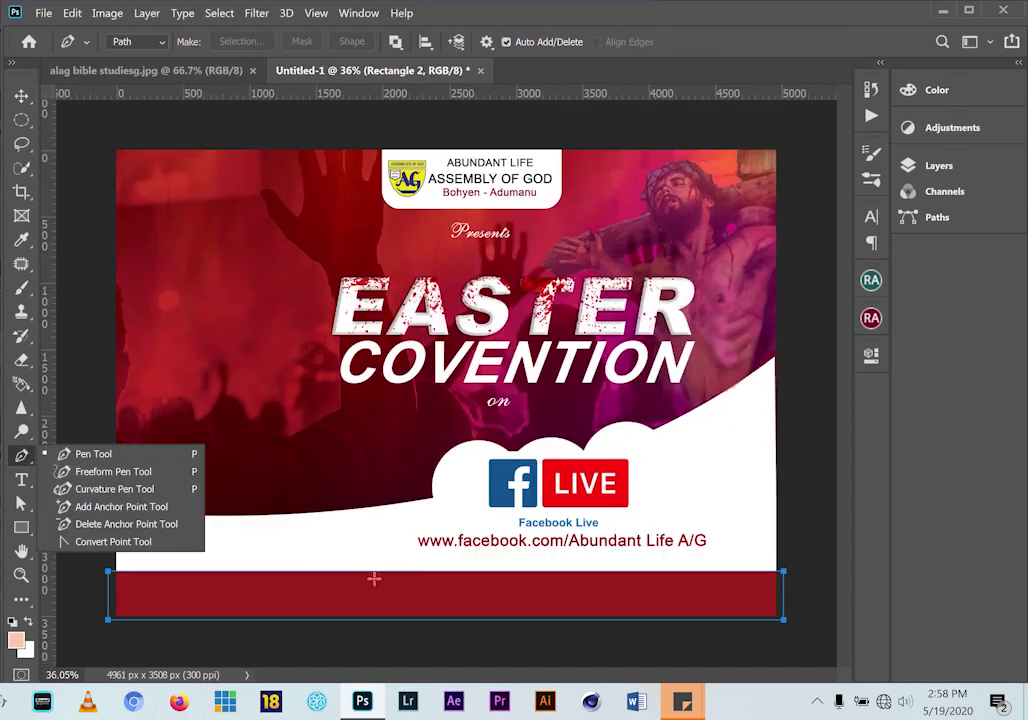
# Draw a slanted 305 × 347 px four-corner stripe with the Pen in Shape mode on the red bar
pyautogui.click(100, 458)
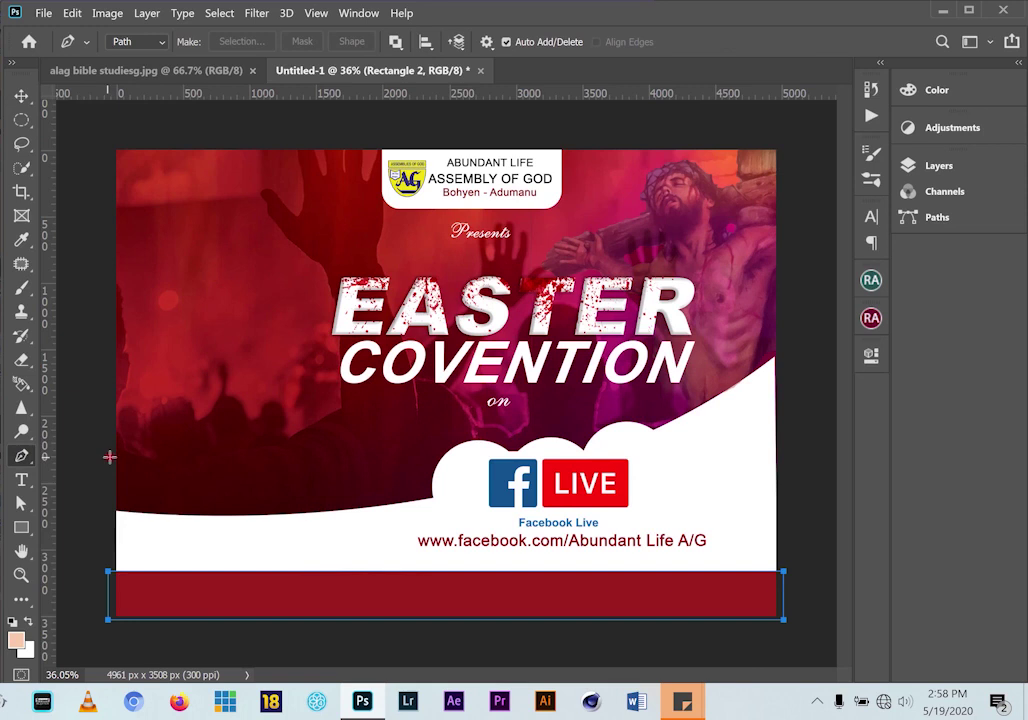
pyautogui.click(140, 42)
pyautogui.click(118, 56)
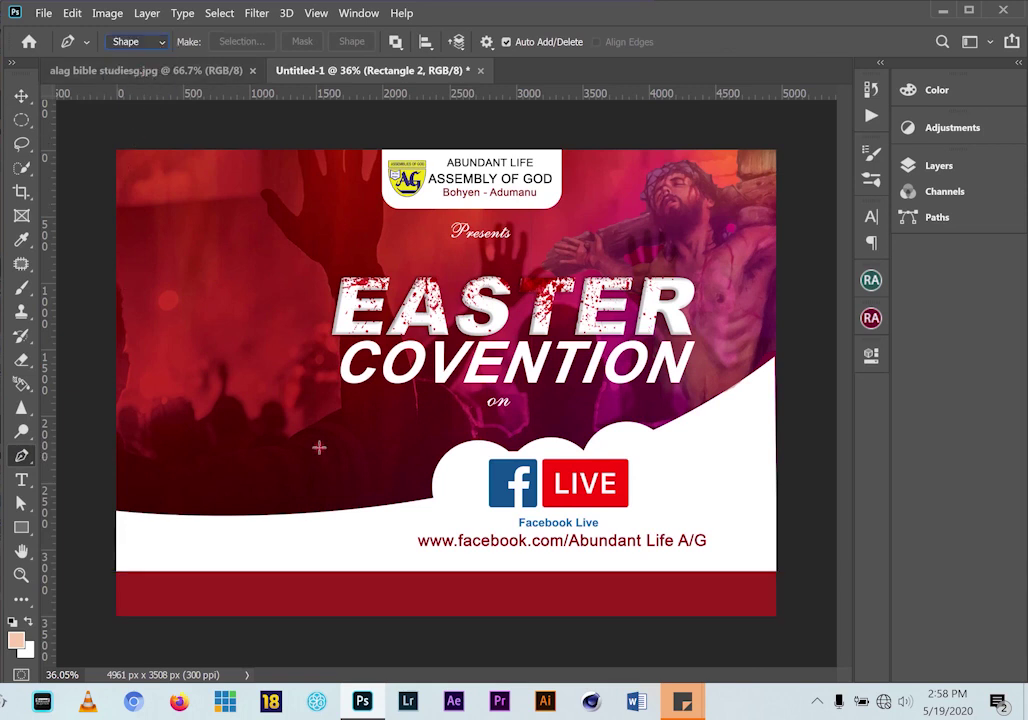
pyautogui.click(351, 573)
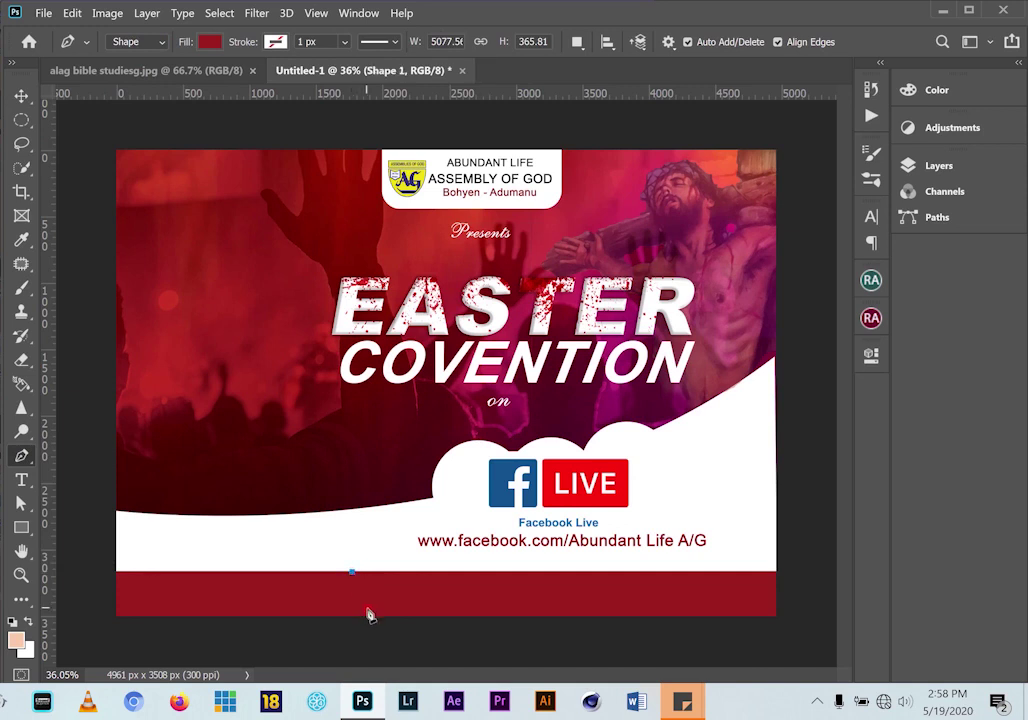
pyautogui.click(378, 618)
pyautogui.click(372, 573)
pyautogui.hotkey('ctrl', 'z')
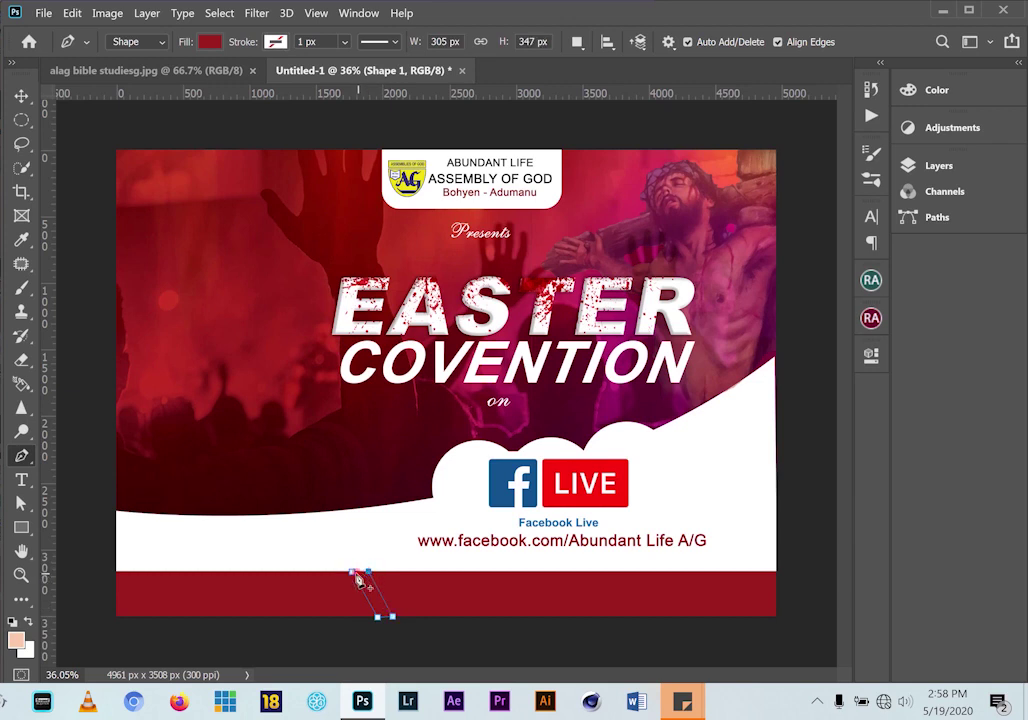
pyautogui.click(368, 573)
pyautogui.click(210, 43)
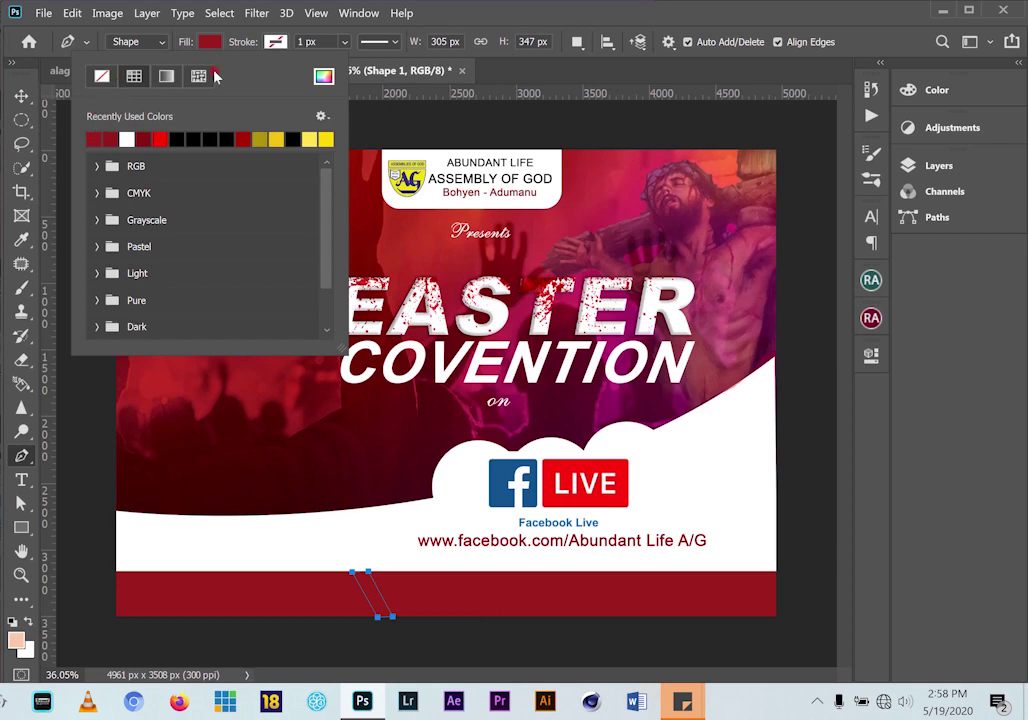
pyautogui.click(323, 76)
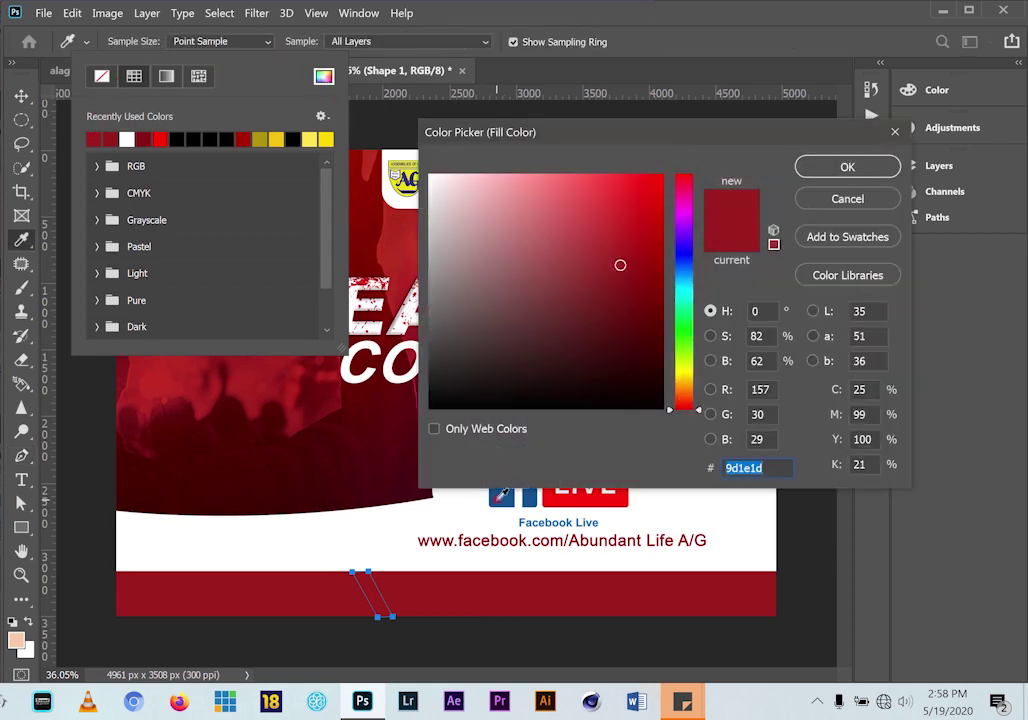
# Fill the stripe with the Facebook icon's blue, 14528f
pyautogui.click(493, 502)
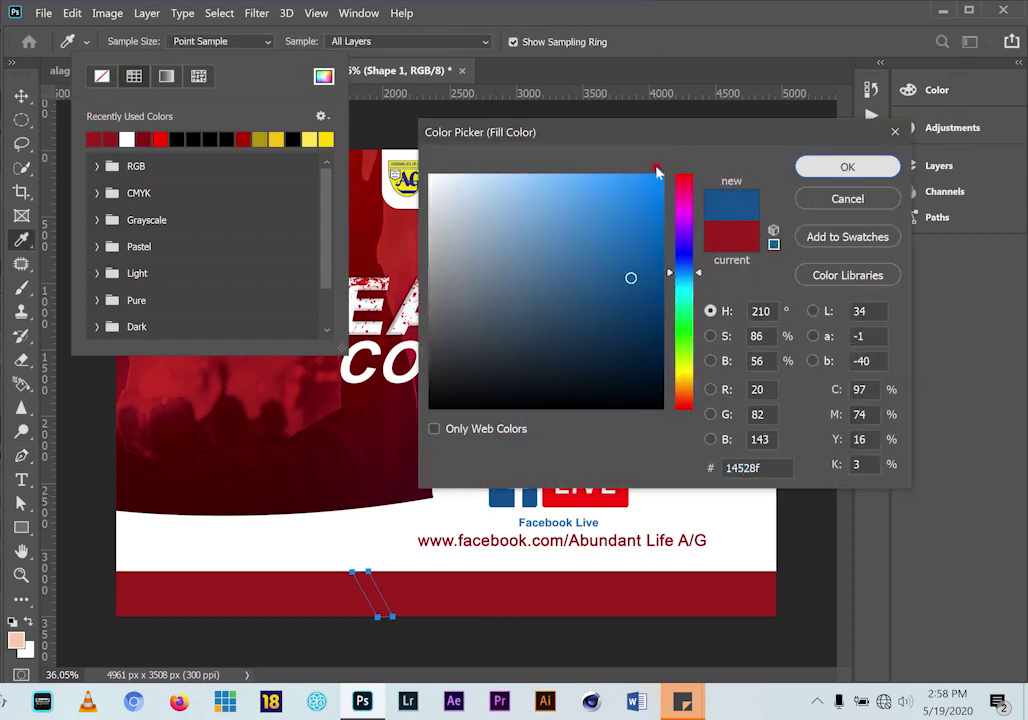
pyautogui.click(848, 167)
pyautogui.click(21, 95)
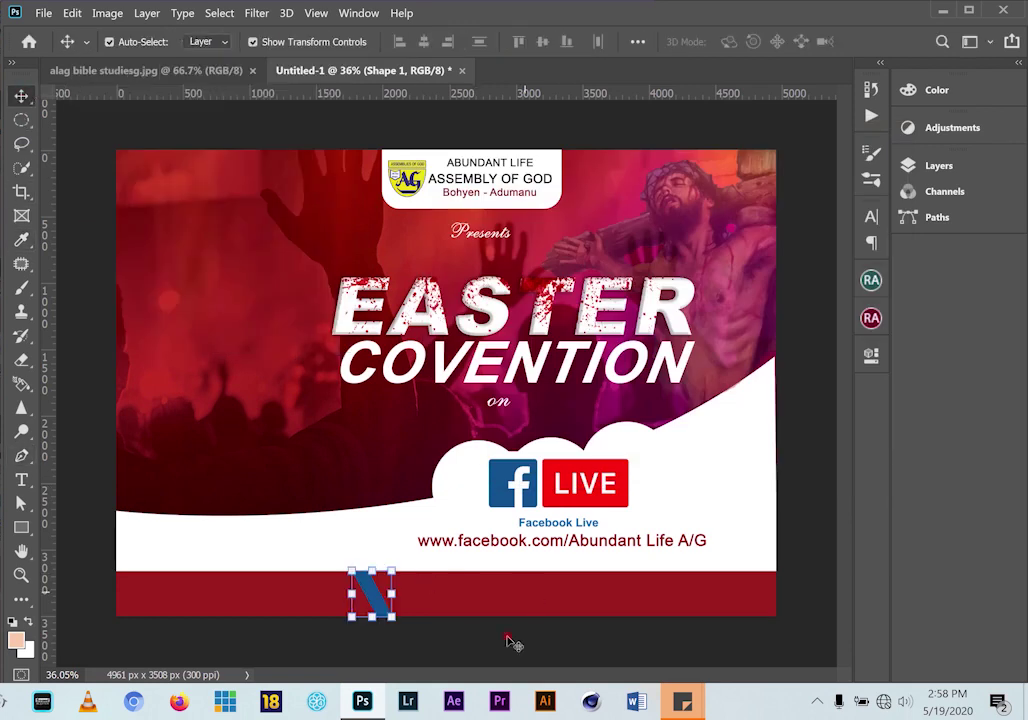
# Alt-drag a copy of the blue stripe to its right and nudge it slightly further right
pyautogui.click(372, 662)
pyautogui.click(377, 598)
pyautogui.moveTo(377, 598); pyautogui.dragTo(440, 618)
pyautogui.press('Right')
pyautogui.press('Right')
pyautogui.press('Right')
pyautogui.press('Right')
pyautogui.press('Right')
pyautogui.press('Right')
pyautogui.press('Right')
pyautogui.press('Right')
pyautogui.press('Right')
pyautogui.press('Right')
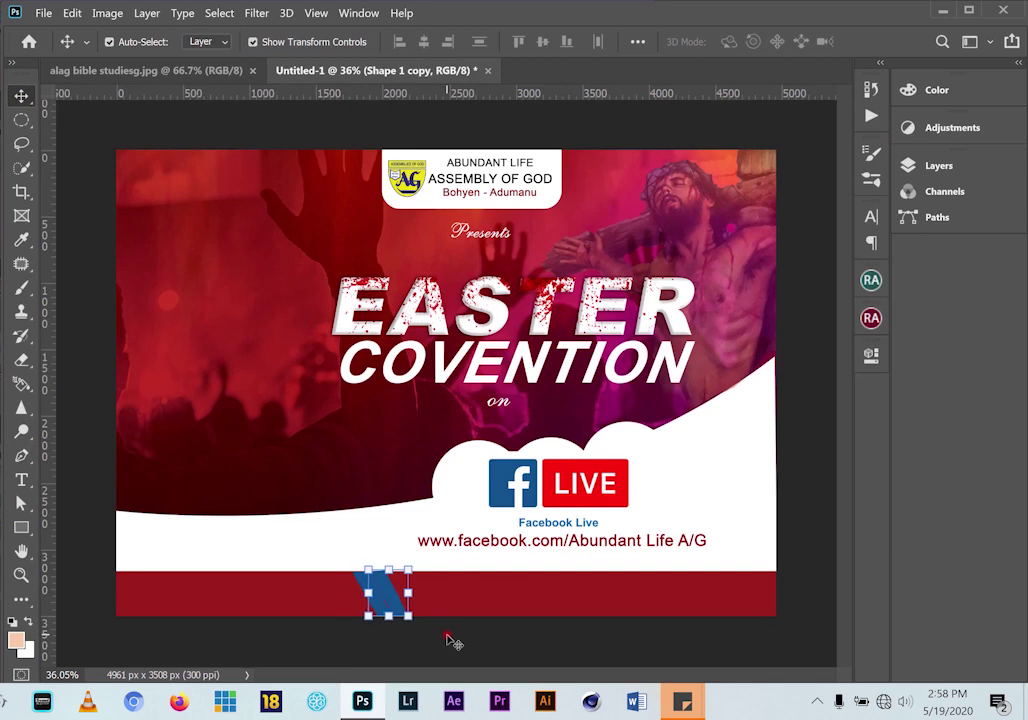
# Select the red bottom bar and move the Rectangle 2 layer above the stripe layers
pyautogui.click(136, 65)
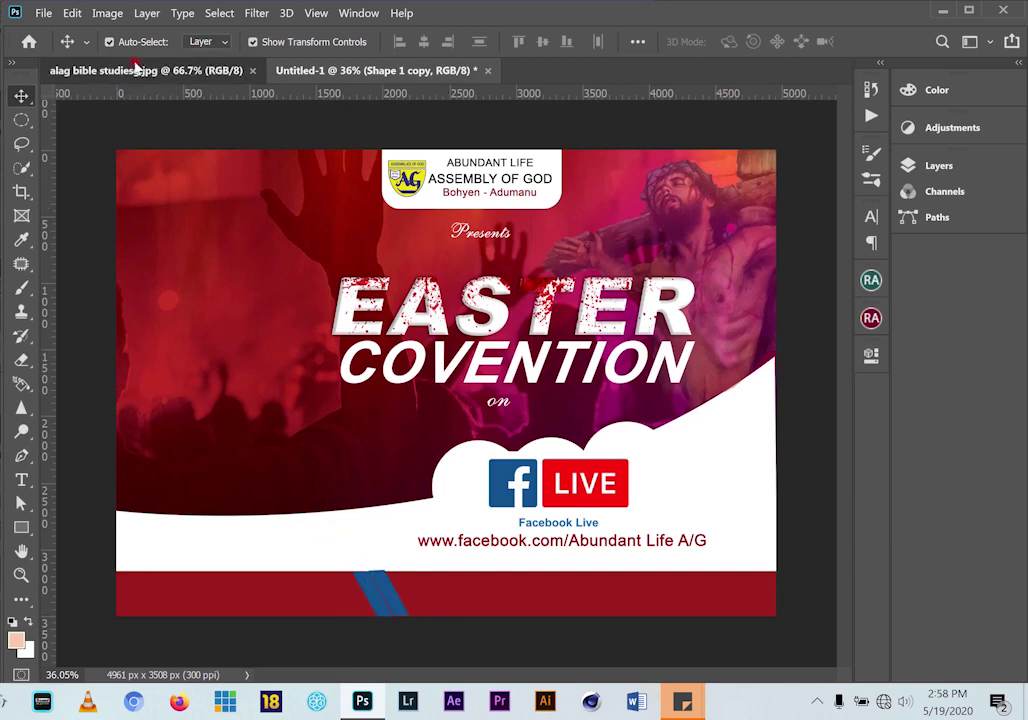
pyautogui.click(337, 70)
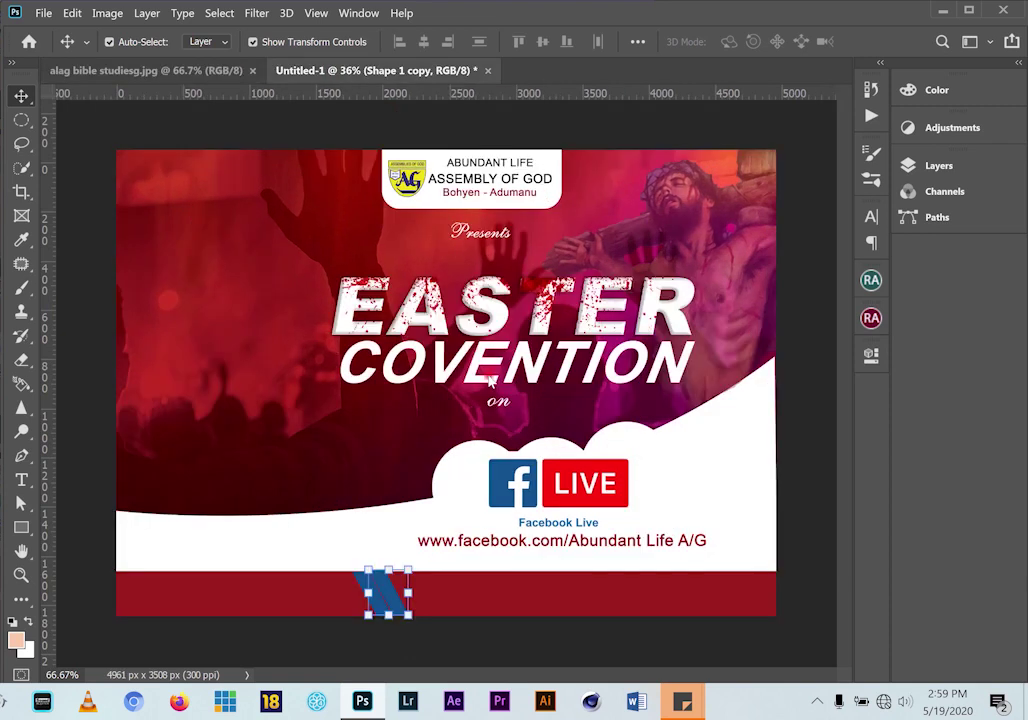
pyautogui.click(413, 618)
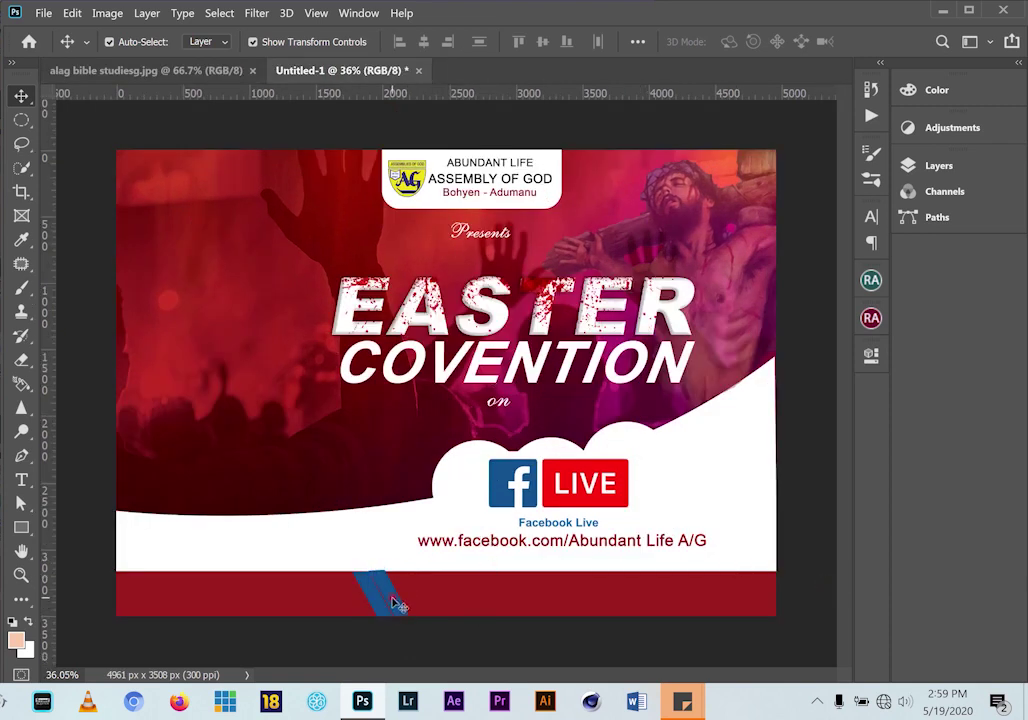
pyautogui.click(396, 604)
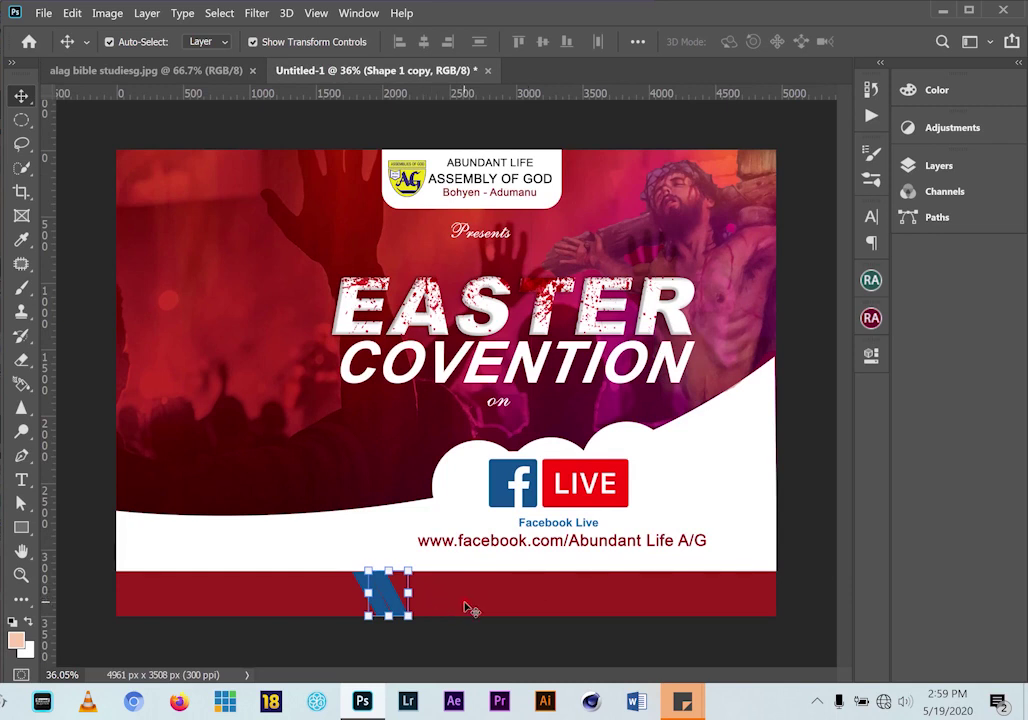
pyautogui.click(472, 601)
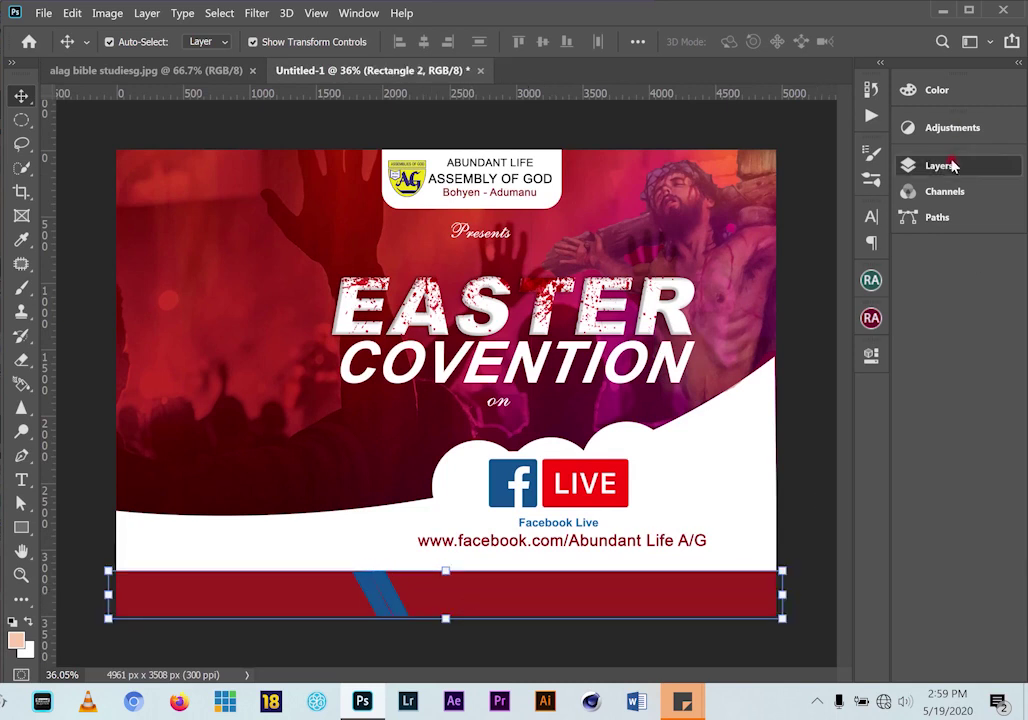
pyautogui.click(945, 165)
pyautogui.moveTo(762, 321); pyautogui.dragTo(764, 258)
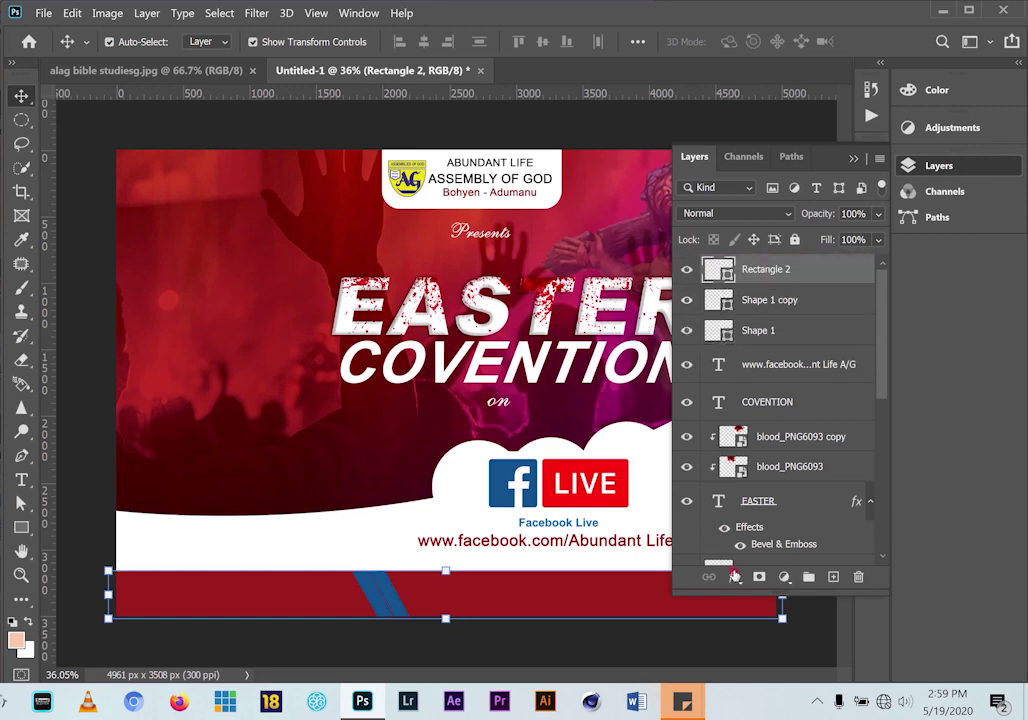
# Lower the red bottom bar's opacity so it becomes partly see-through
pyautogui.click(755, 645)
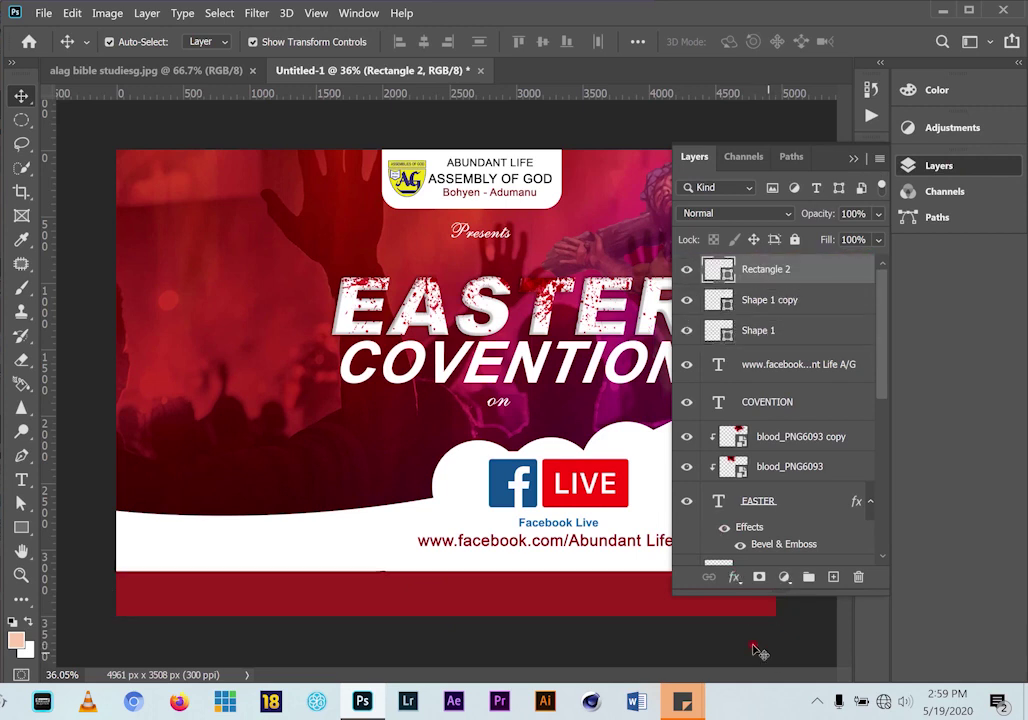
pyautogui.click(637, 610)
pyautogui.click(879, 214)
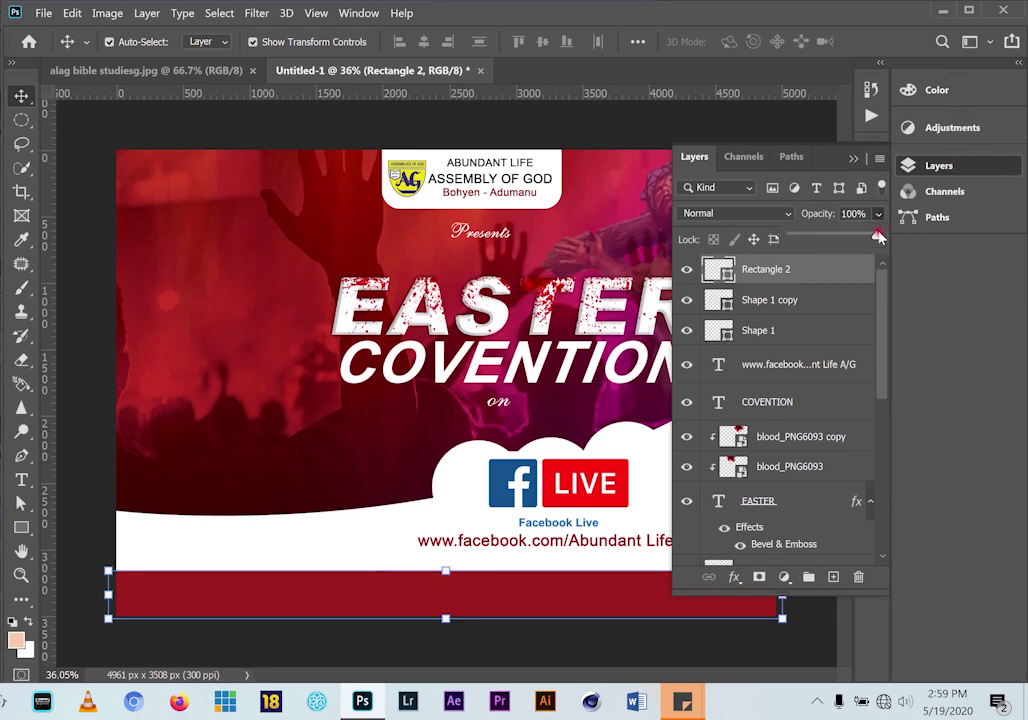
pyautogui.moveTo(875, 237)
pyautogui.mouseDown()
pyautogui.moveTo(845, 234)
pyautogui.moveTo(865, 238)
pyautogui.mouseUp()
pyautogui.moveTo(815, 156); pyautogui.dragTo(903, 160)
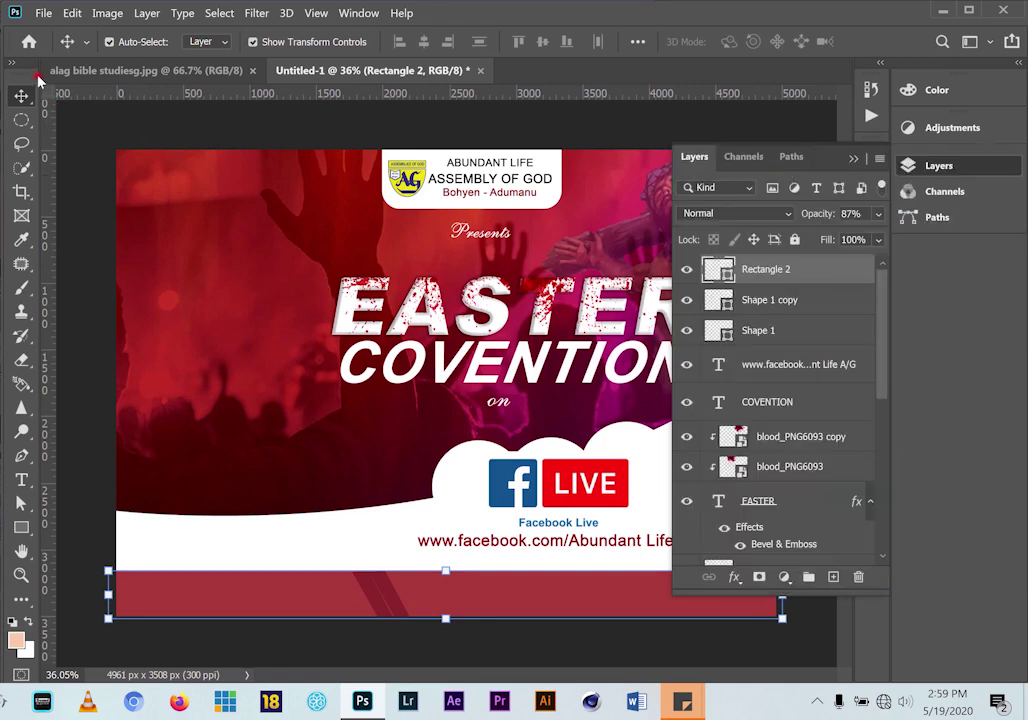
# Compare with the reference, then send the bottom bar back beneath the stripes with Ctrl+[
pyautogui.click(150, 71)
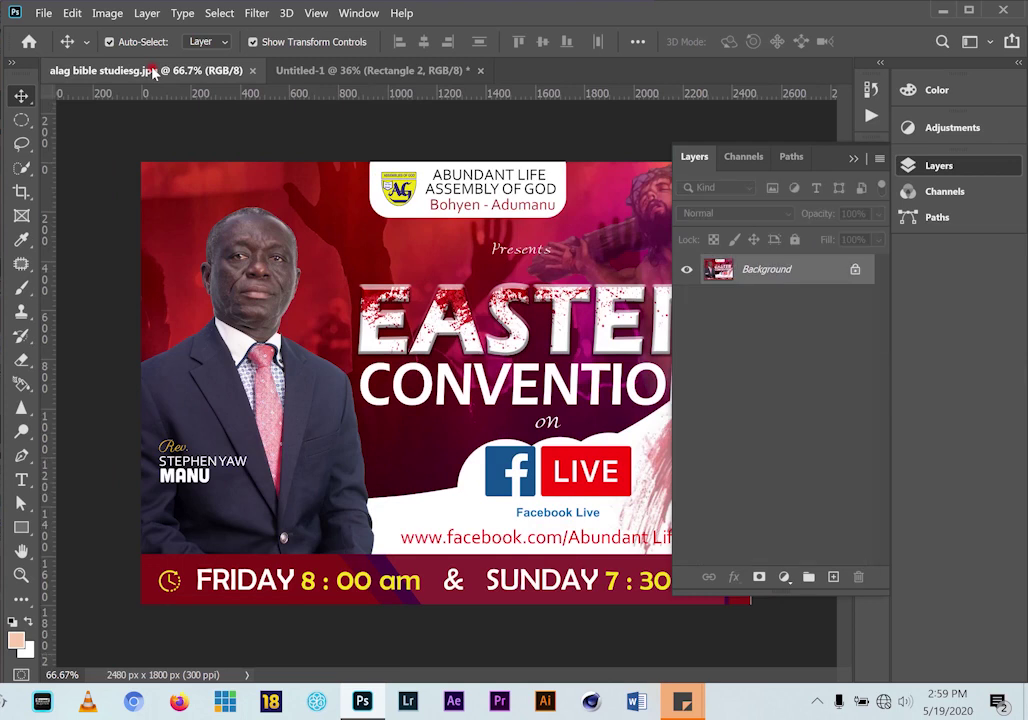
pyautogui.click(360, 71)
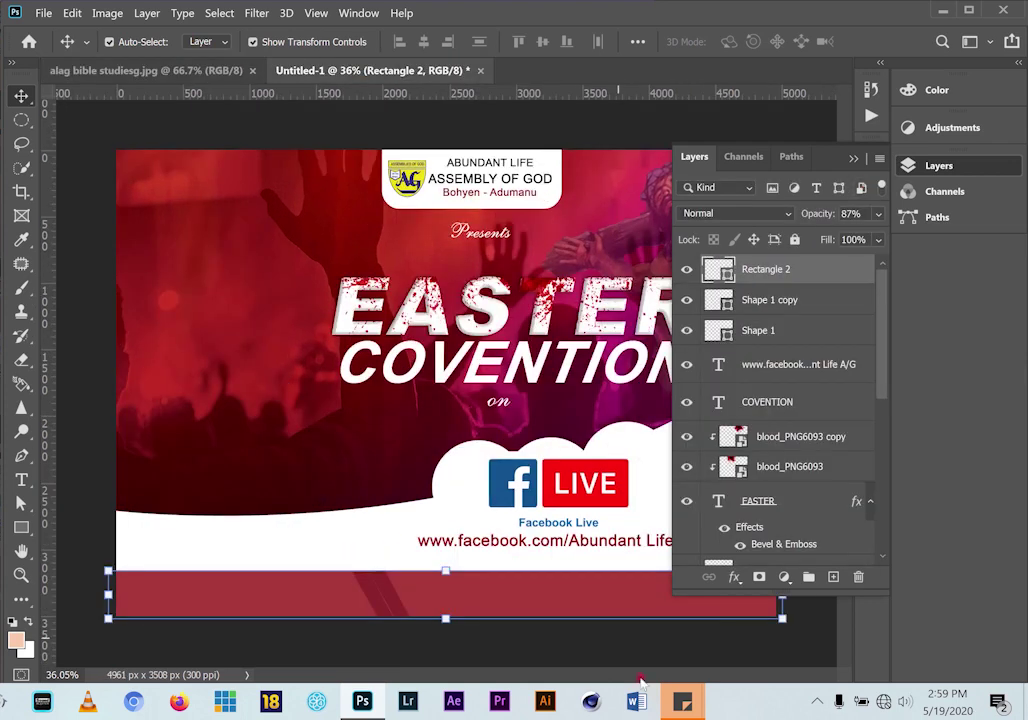
pyautogui.click(452, 624)
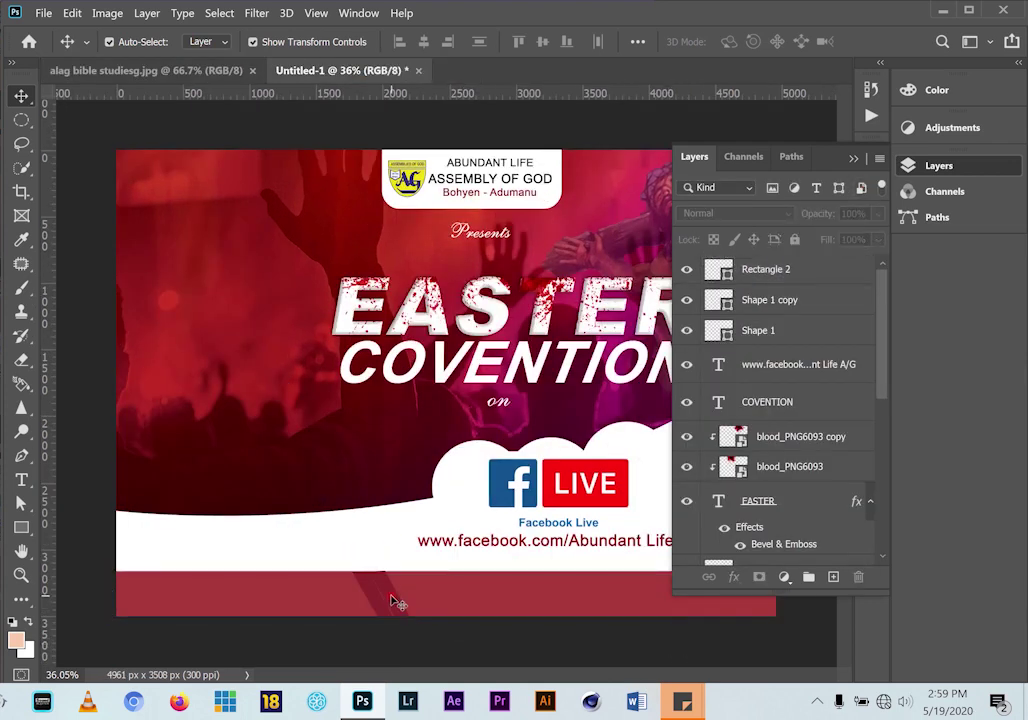
pyautogui.click(395, 602)
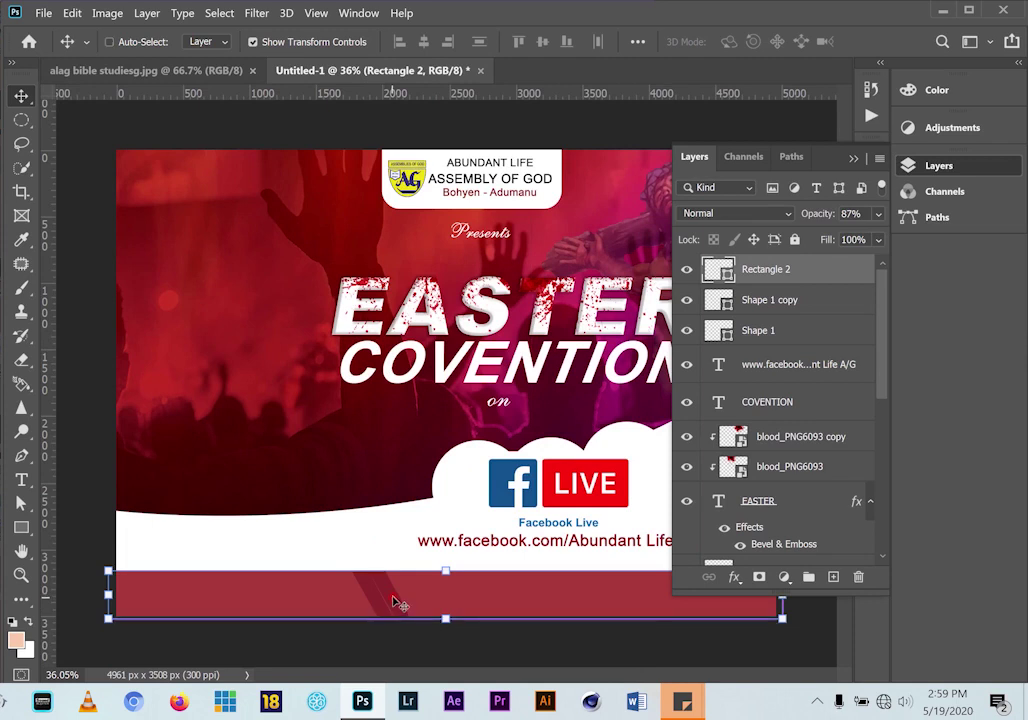
pyautogui.hotkey('ctrl', '[')
pyautogui.hotkey('ctrl', '[')
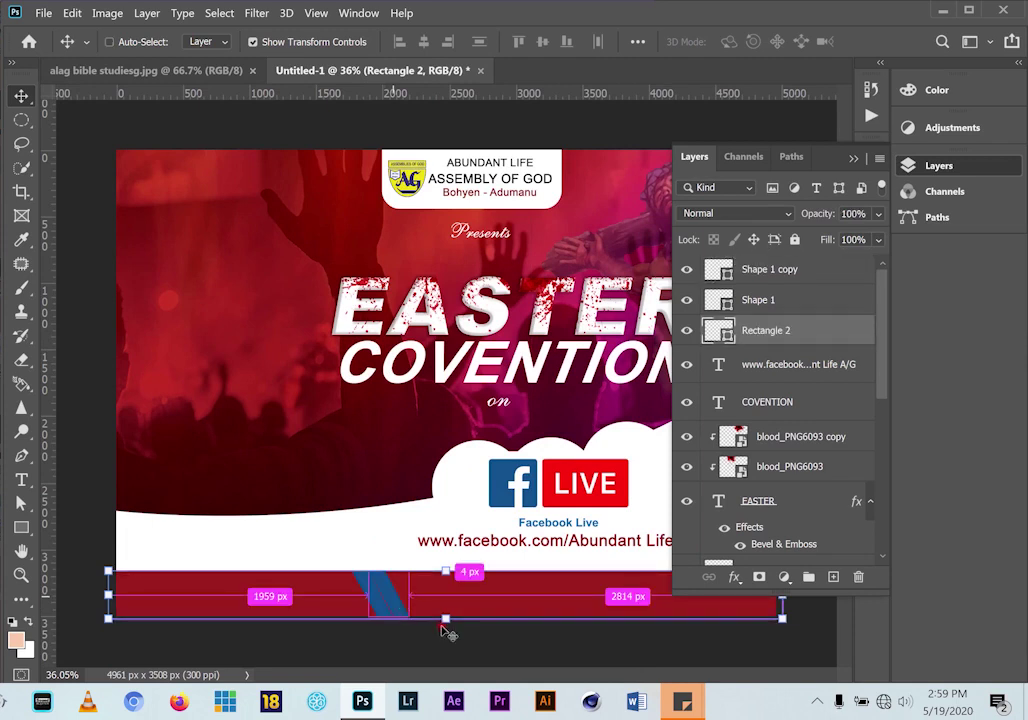
# Recolour the Shape 1 stripe to dark red #820d03
pyautogui.keyDown('ctrl'); pyautogui.click(379, 599); pyautogui.keyUp('ctrl')
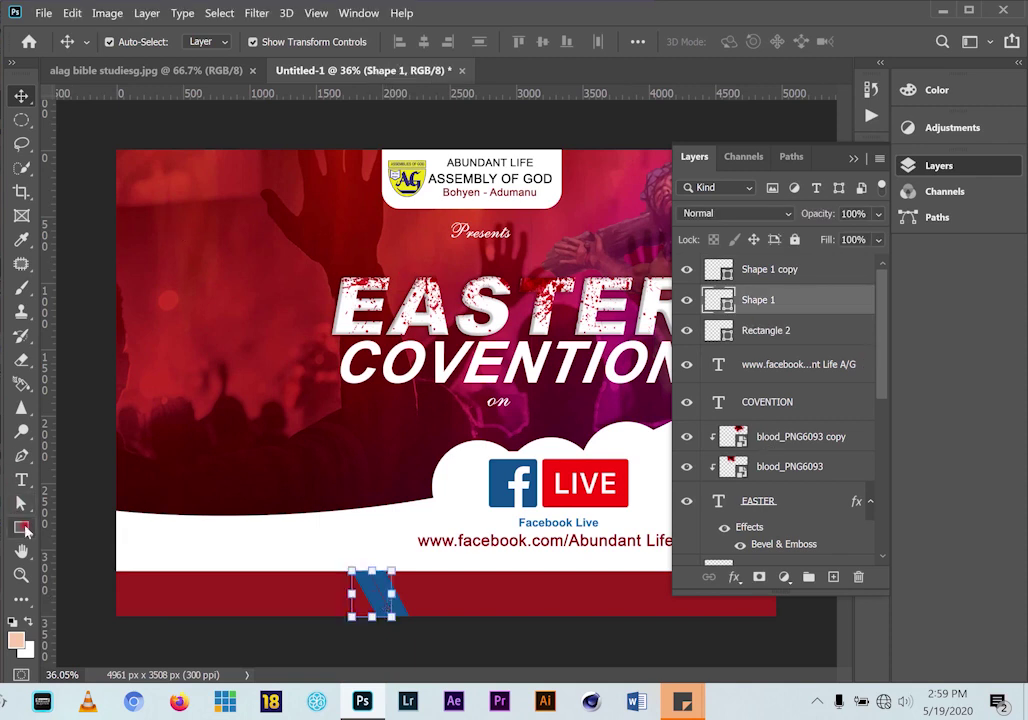
pyautogui.click(21, 527)
pyautogui.click(210, 42)
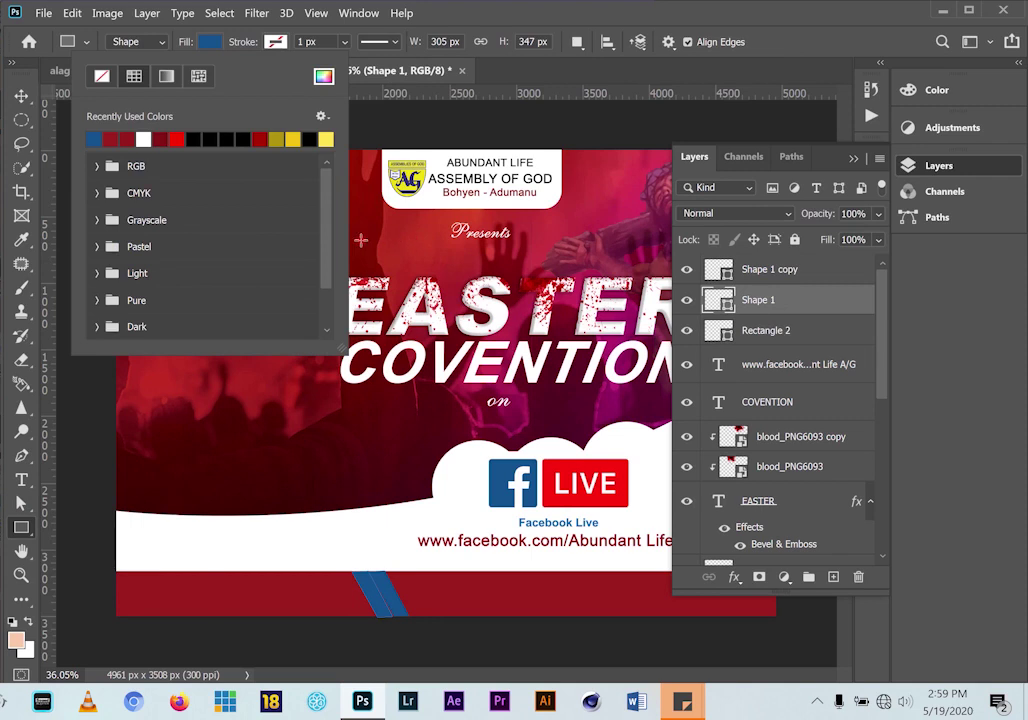
pyautogui.click(323, 78)
pyautogui.click(358, 243)
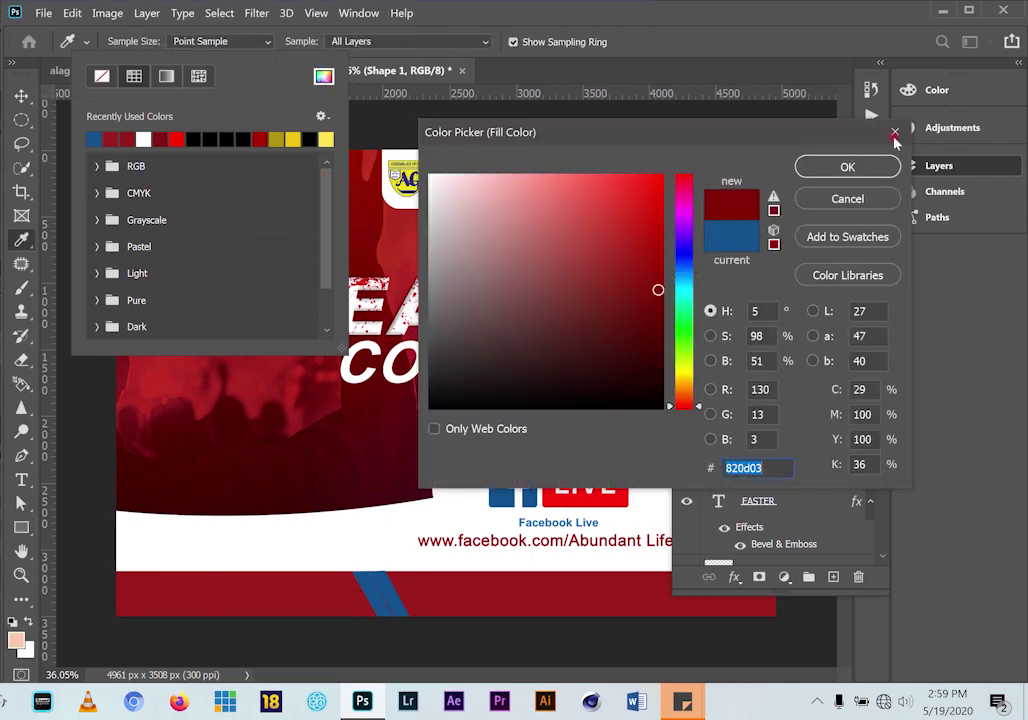
pyautogui.click(847, 168)
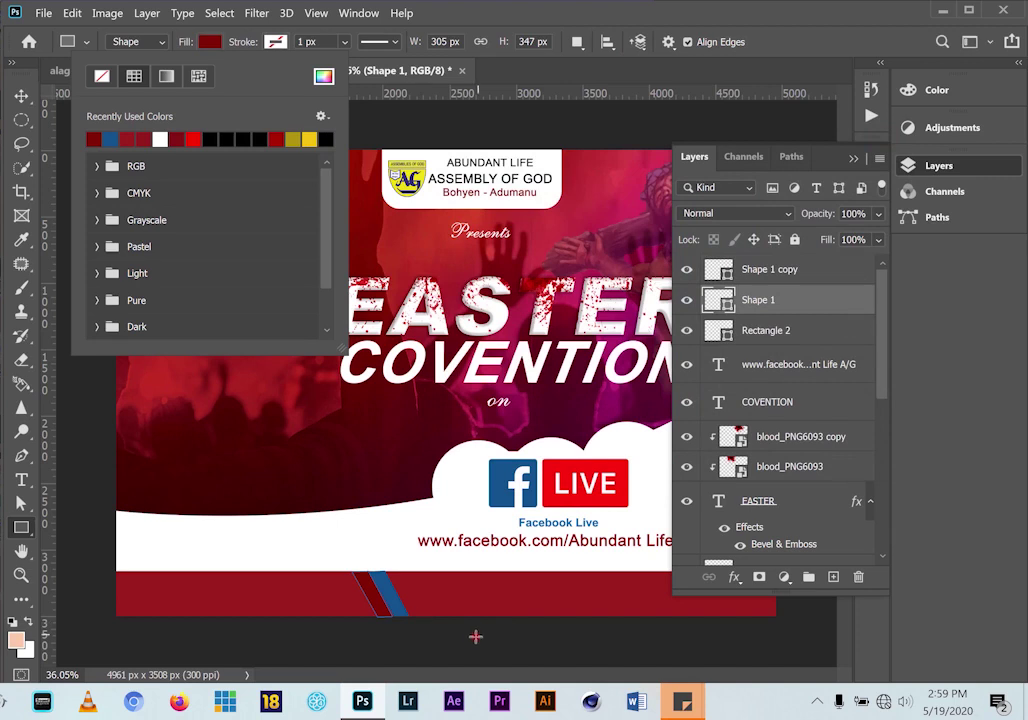
pyautogui.click(21, 95)
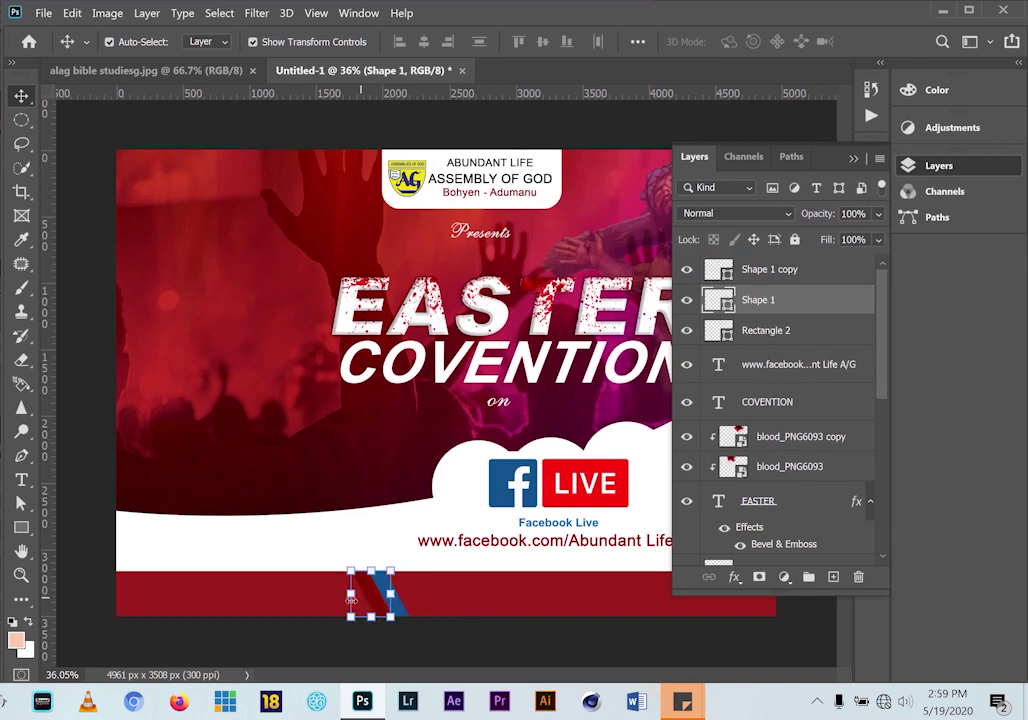
# Set the Shape 1 copy stripe to 77% opacity and compare with the reference flyer
pyautogui.click(268, 600)
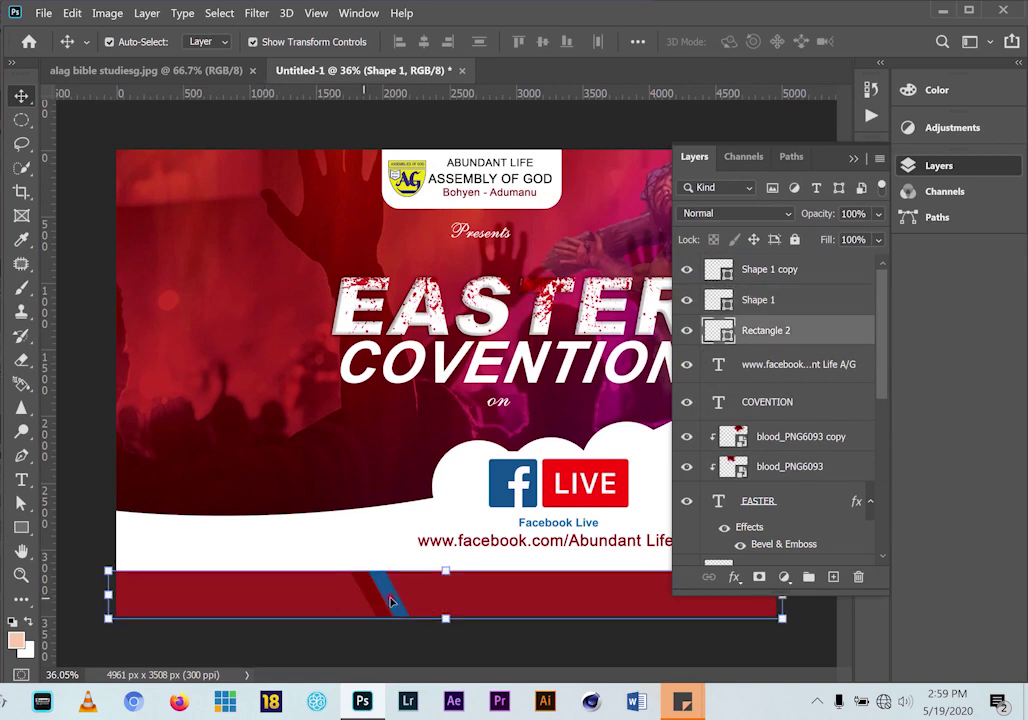
pyautogui.click(390, 600)
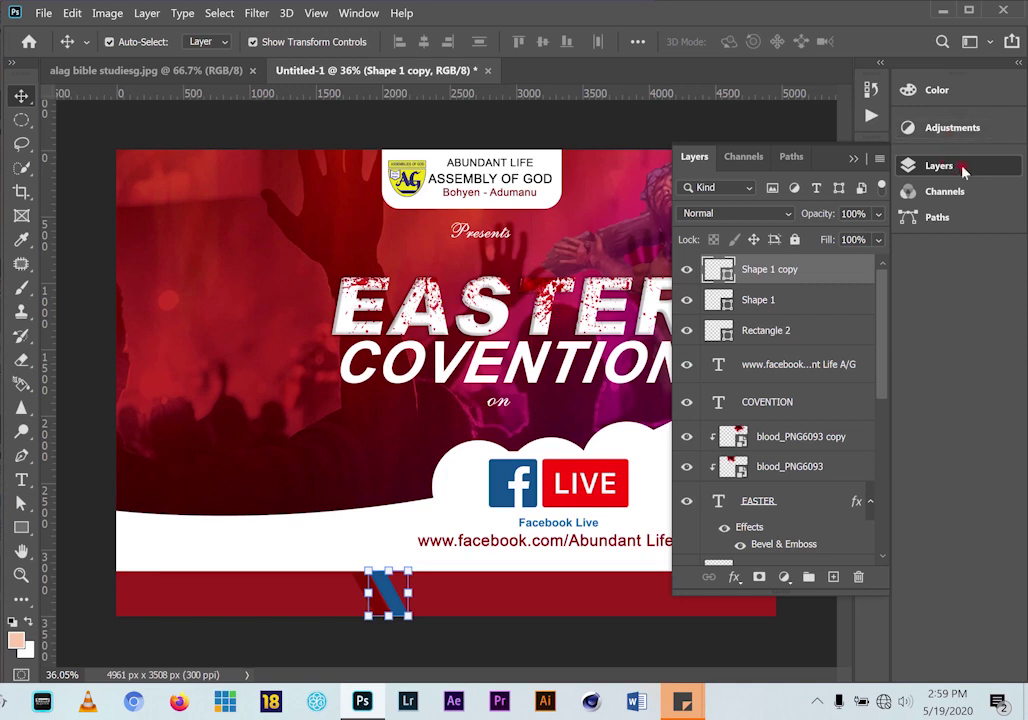
pyautogui.click(878, 213)
pyautogui.moveTo(878, 240); pyautogui.dragTo(858, 242)
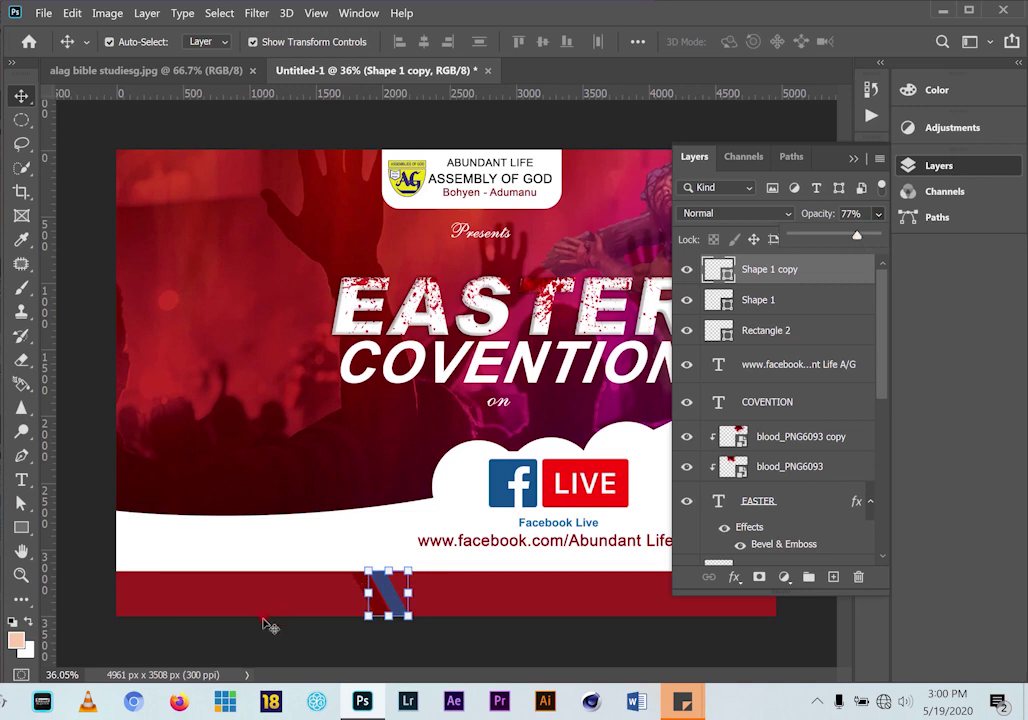
pyautogui.click(376, 604)
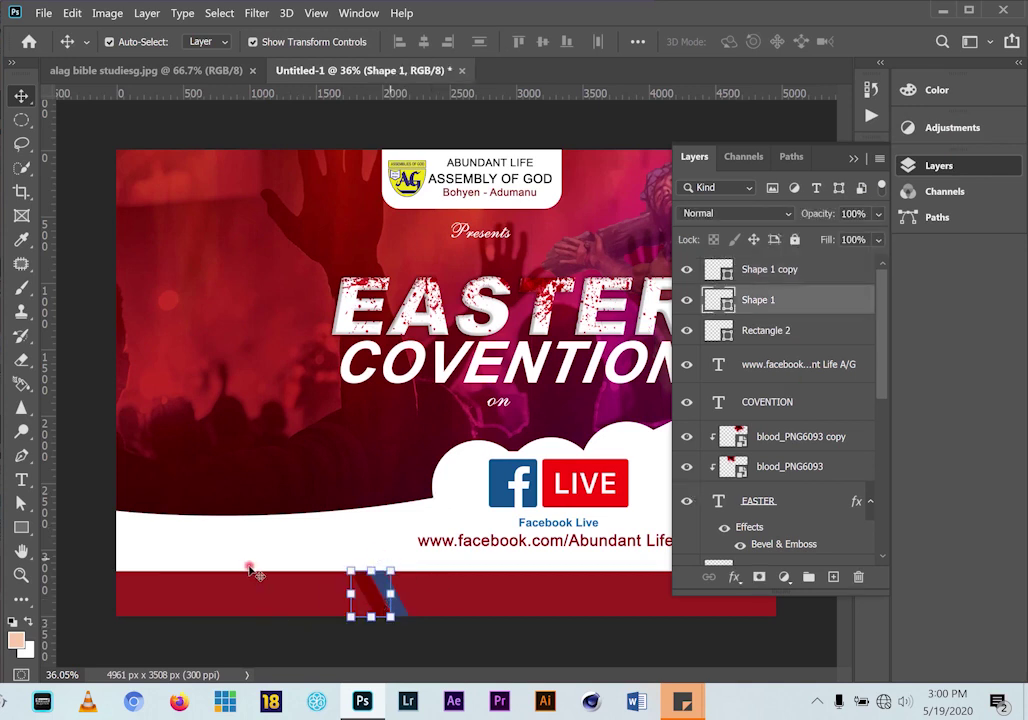
pyautogui.click(263, 562)
pyautogui.click(854, 159)
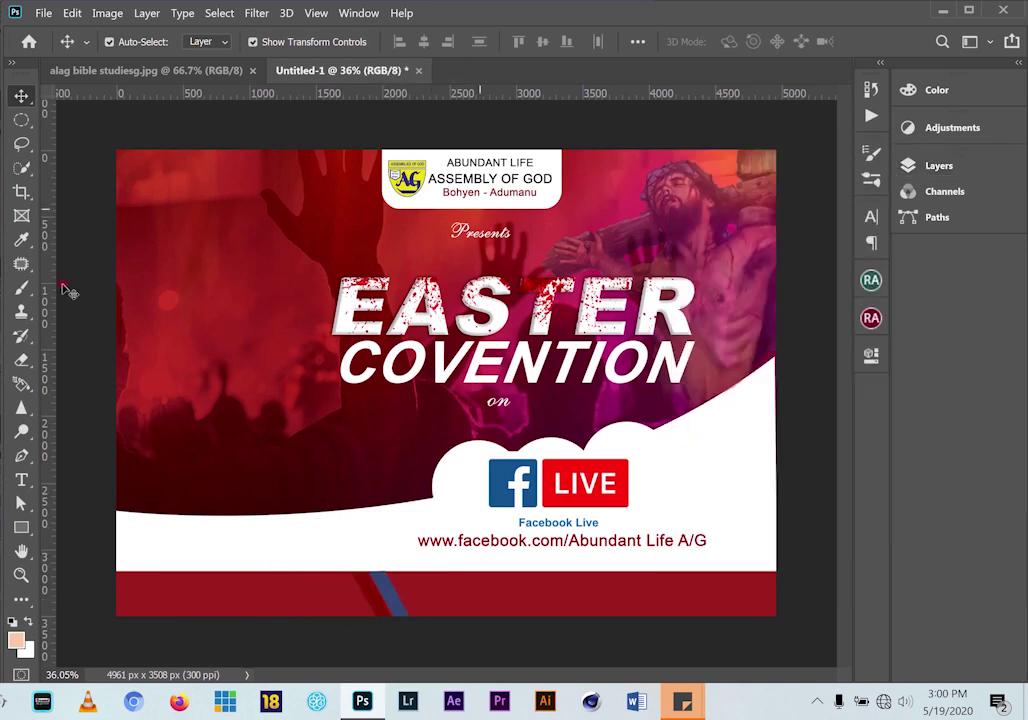
pyautogui.click(140, 72)
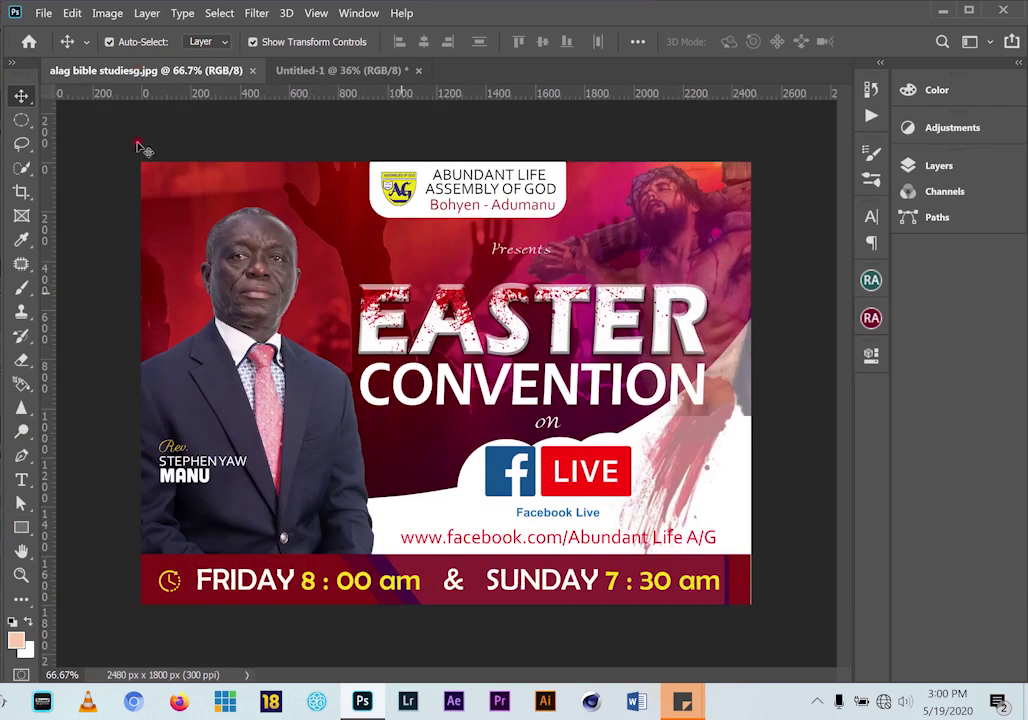
# In Untitled-1, draw a thin 41 × 360 px rectangle at the red bar's right end and fill it blue
pyautogui.click(280, 68)
pyautogui.press('u')
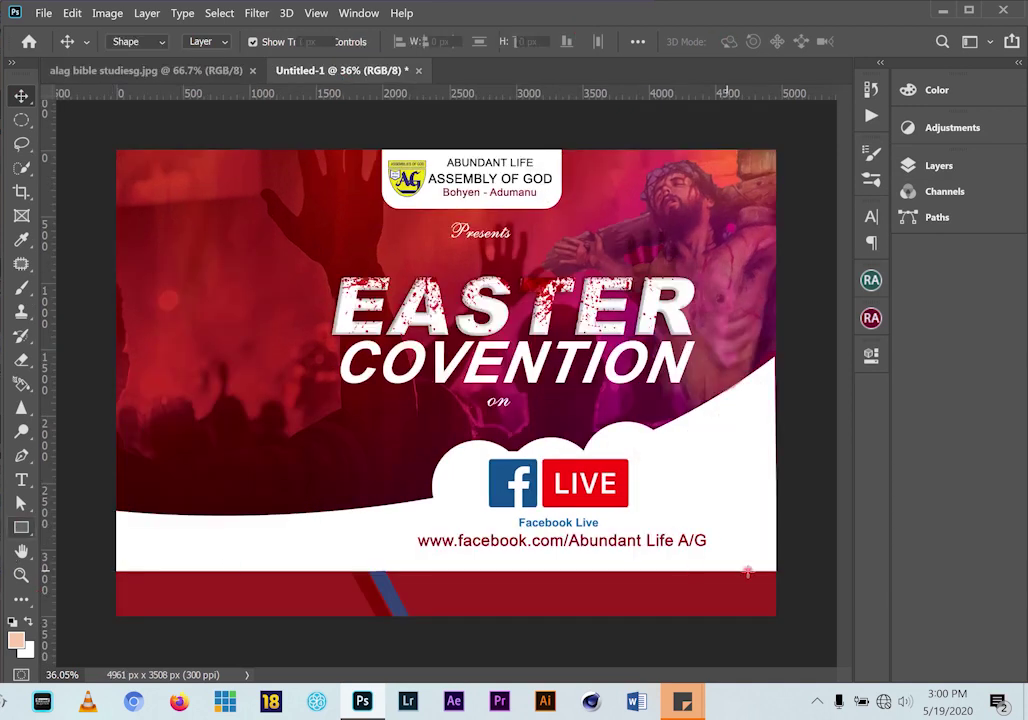
pyautogui.moveTo(745, 572); pyautogui.dragTo(753, 608)
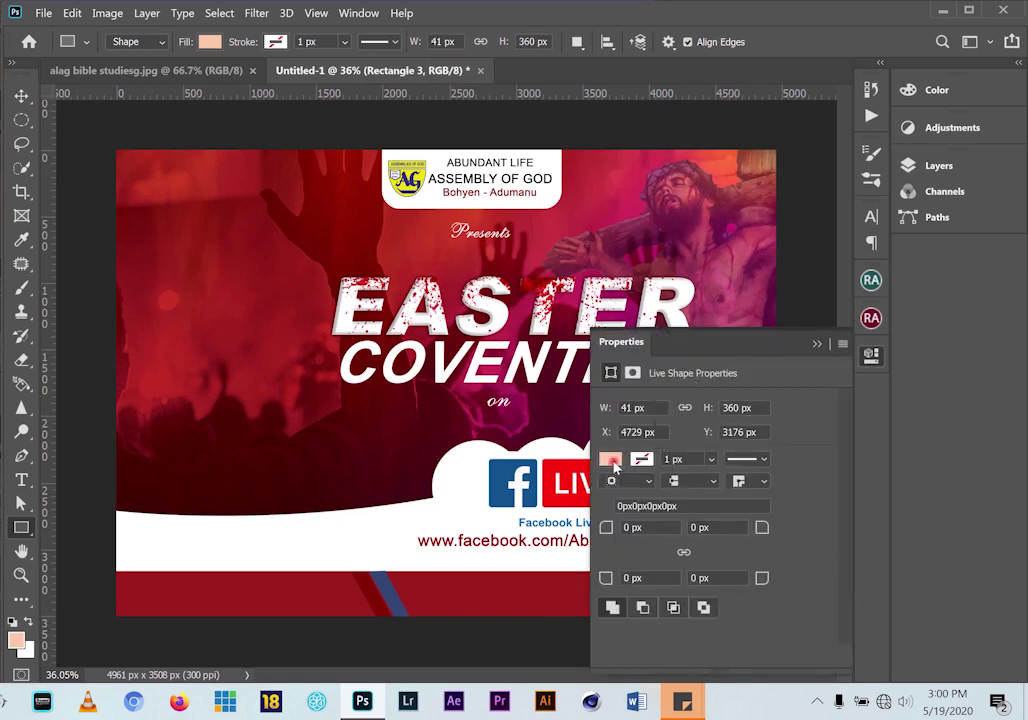
pyautogui.click(610, 460)
pyautogui.click(636, 467)
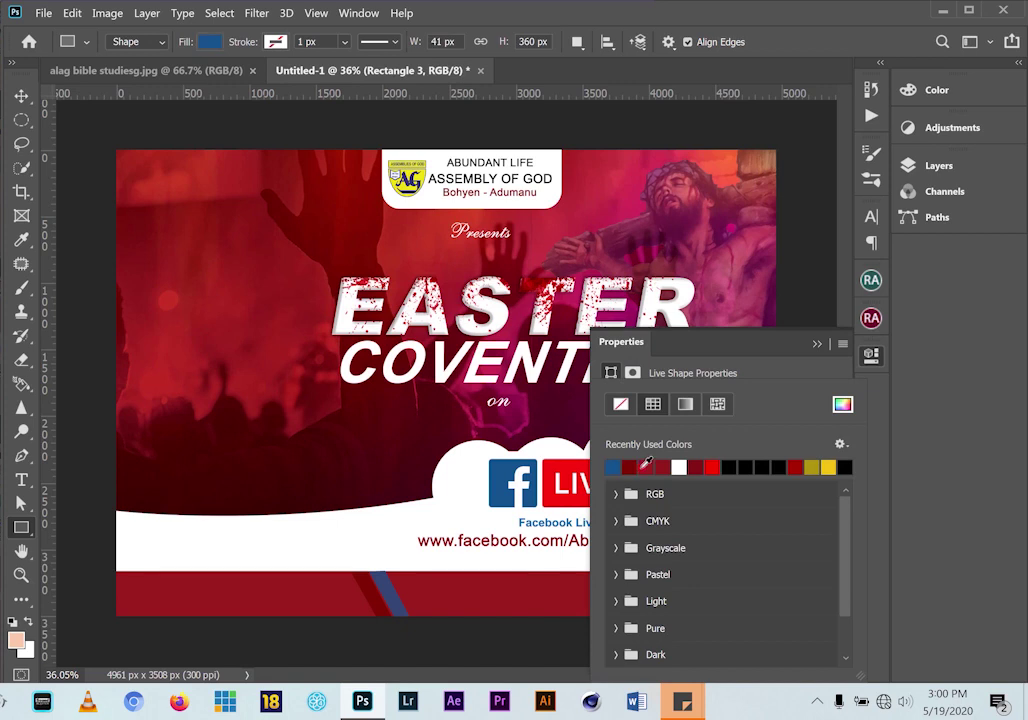
pyautogui.click(817, 345)
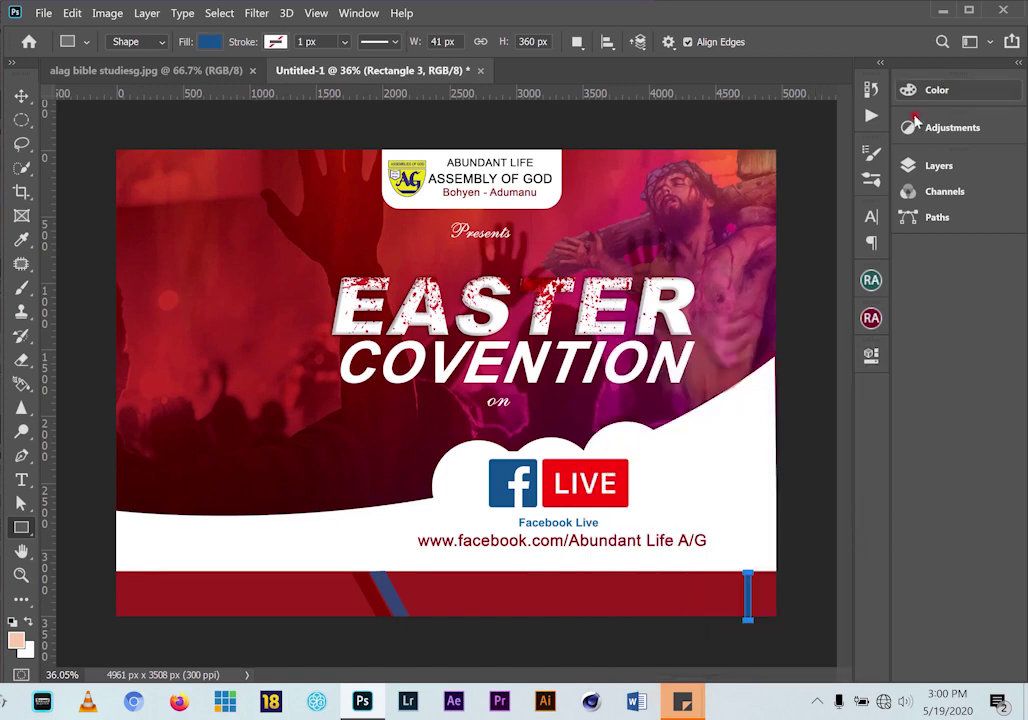
# Lower the blue strip's opacity to about 80% and deselect it
pyautogui.click(964, 170)
pyautogui.click(878, 214)
pyautogui.moveTo(878, 239); pyautogui.dragTo(865, 239)
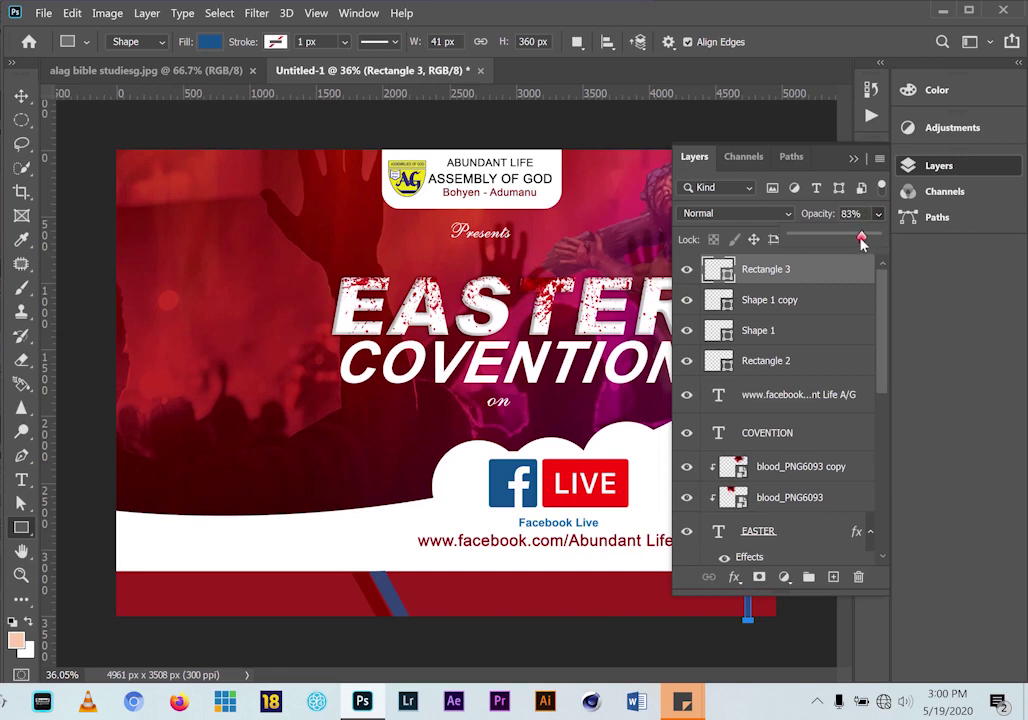
pyautogui.click(853, 158)
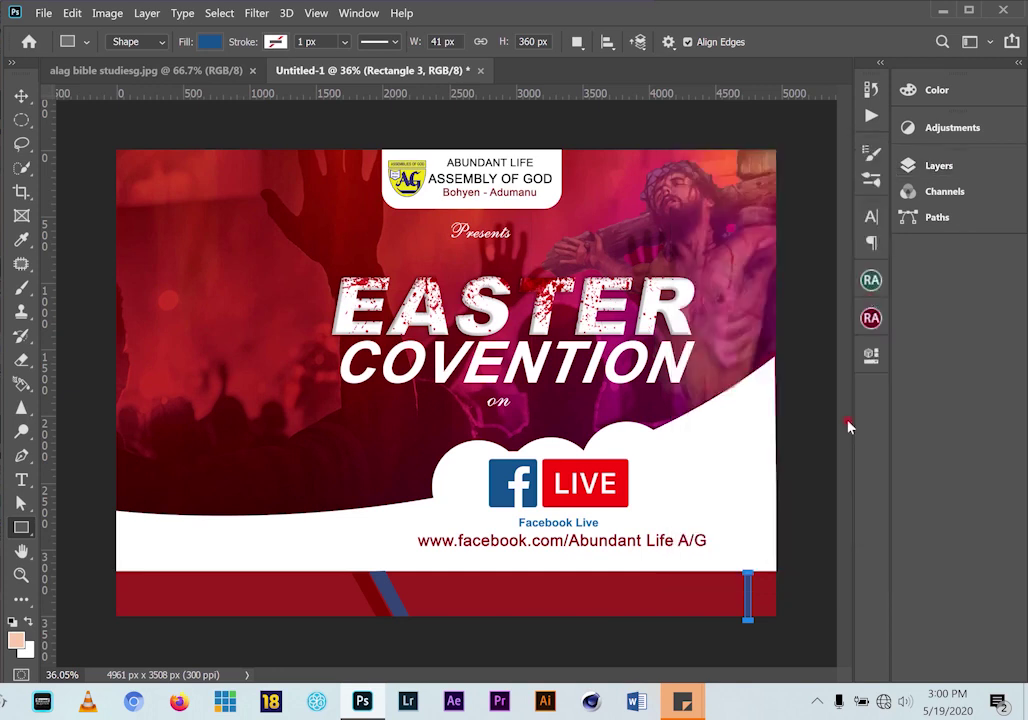
pyautogui.click(21, 95)
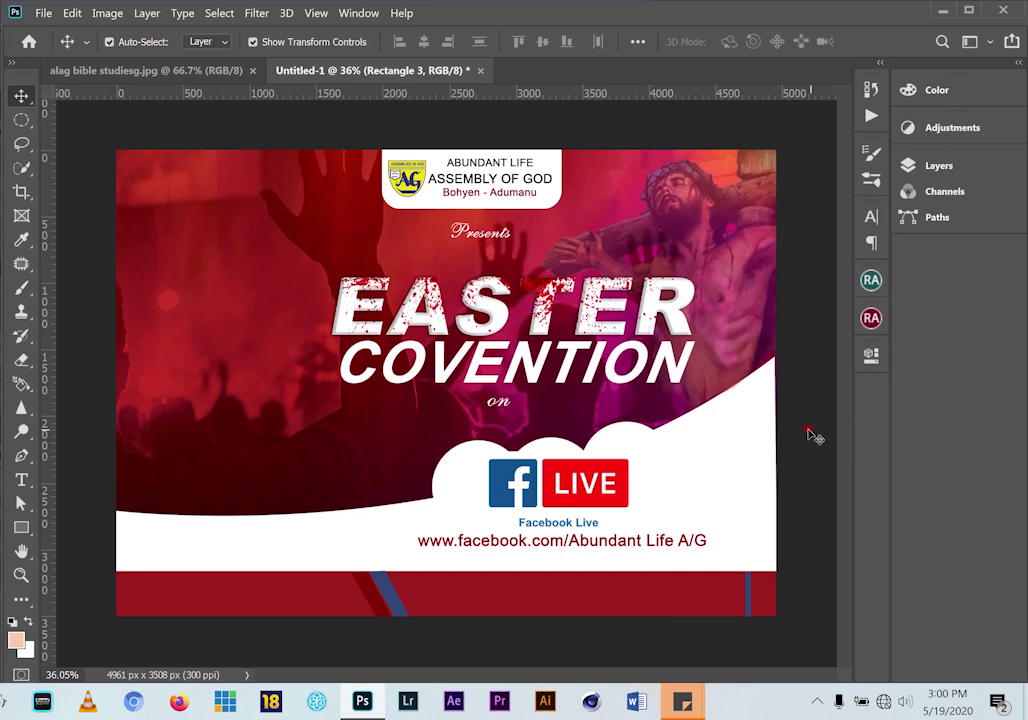
pyautogui.click(785, 563)
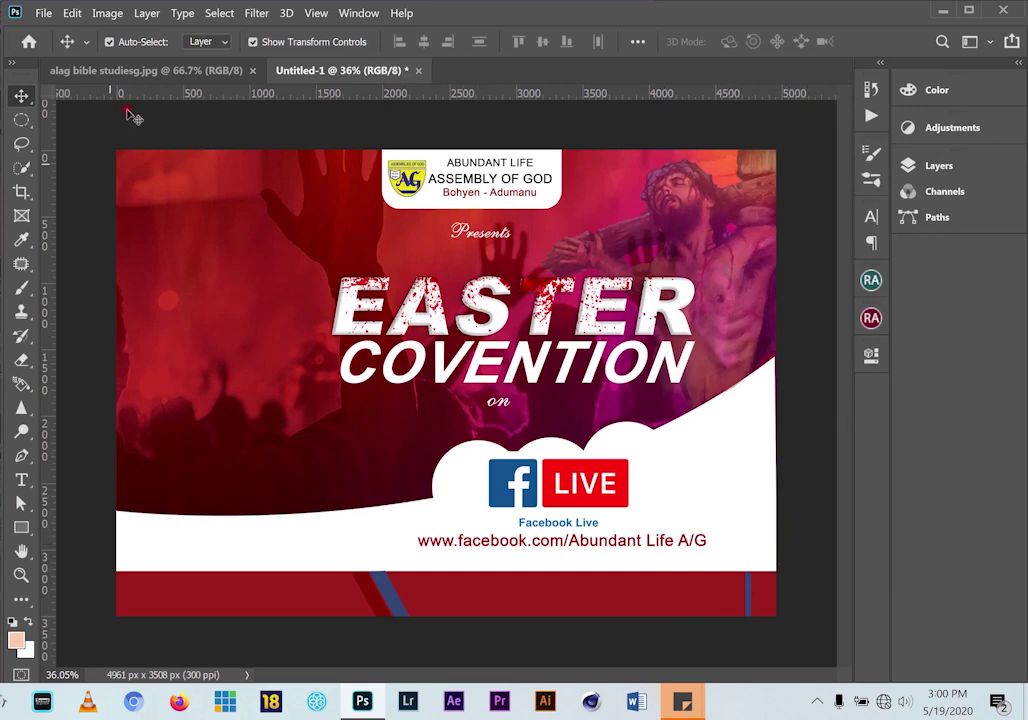
# Compare the flyer in progress against the reference flyer tab
pyautogui.click(133, 72)
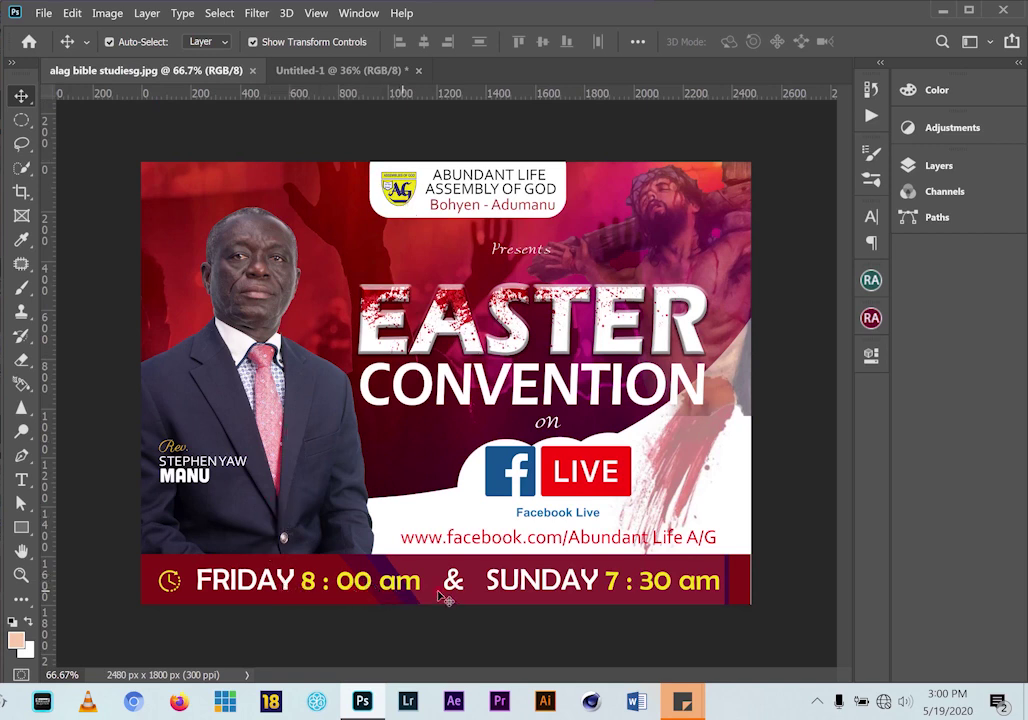
pyautogui.click(343, 70)
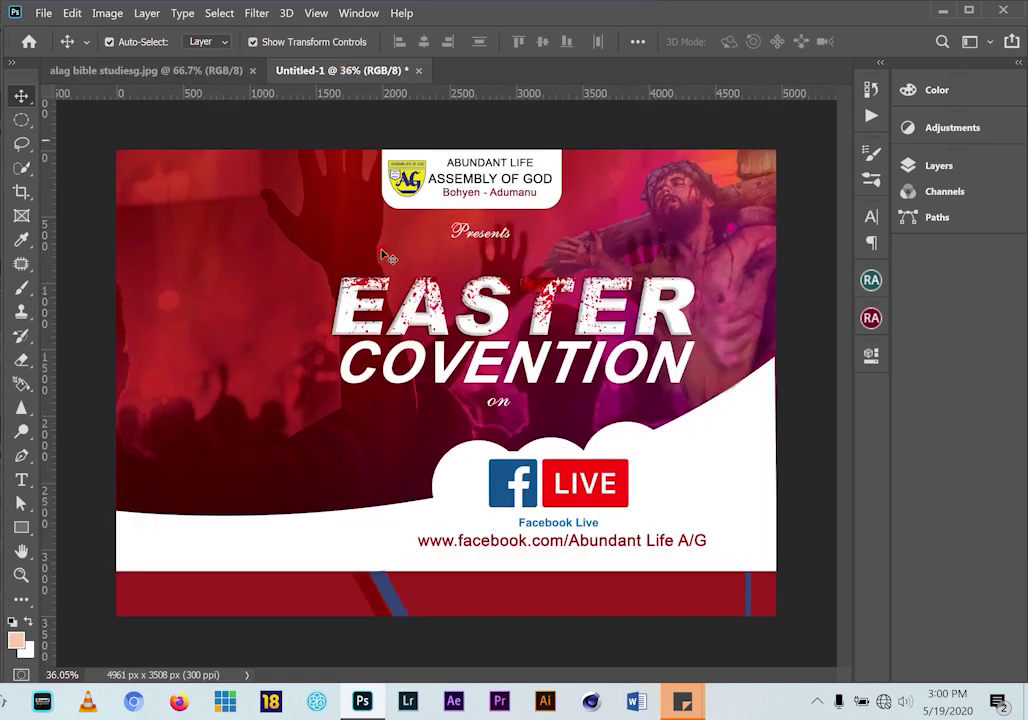
pyautogui.click(150, 70)
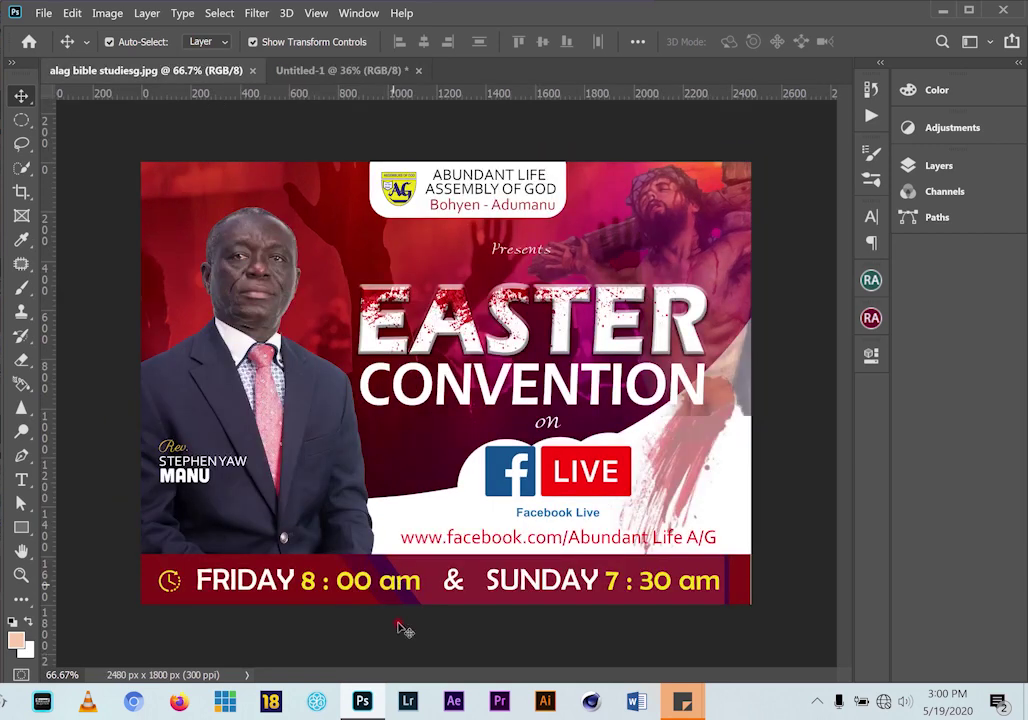
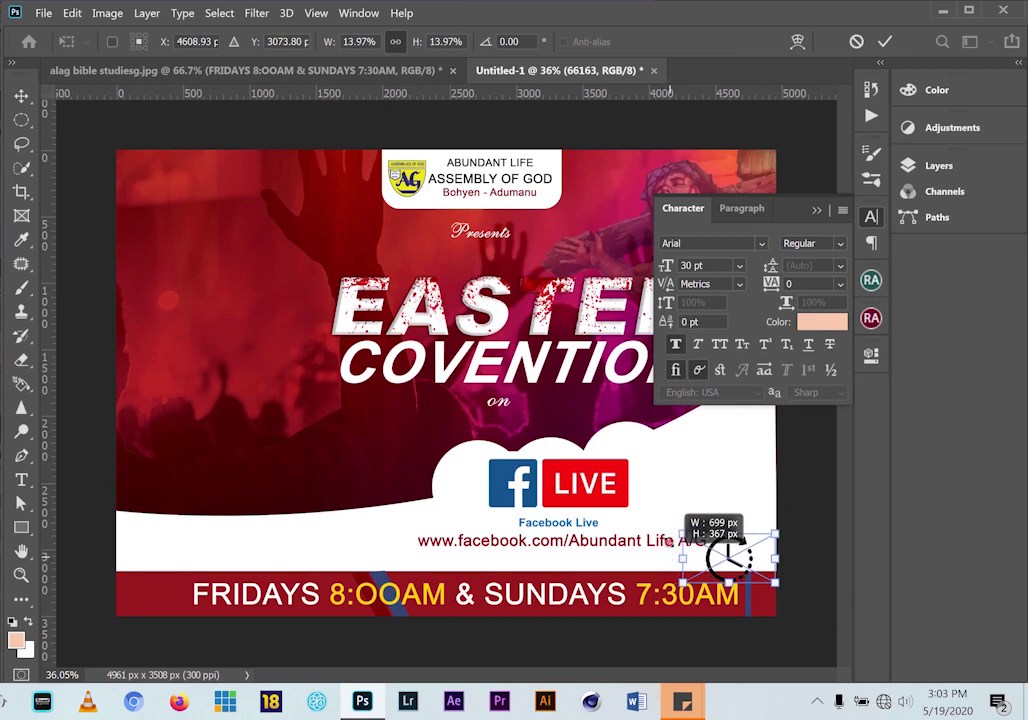
# Commit the clock icon's resize and reposition the cloud, link and clock group
pyautogui.click(884, 42)
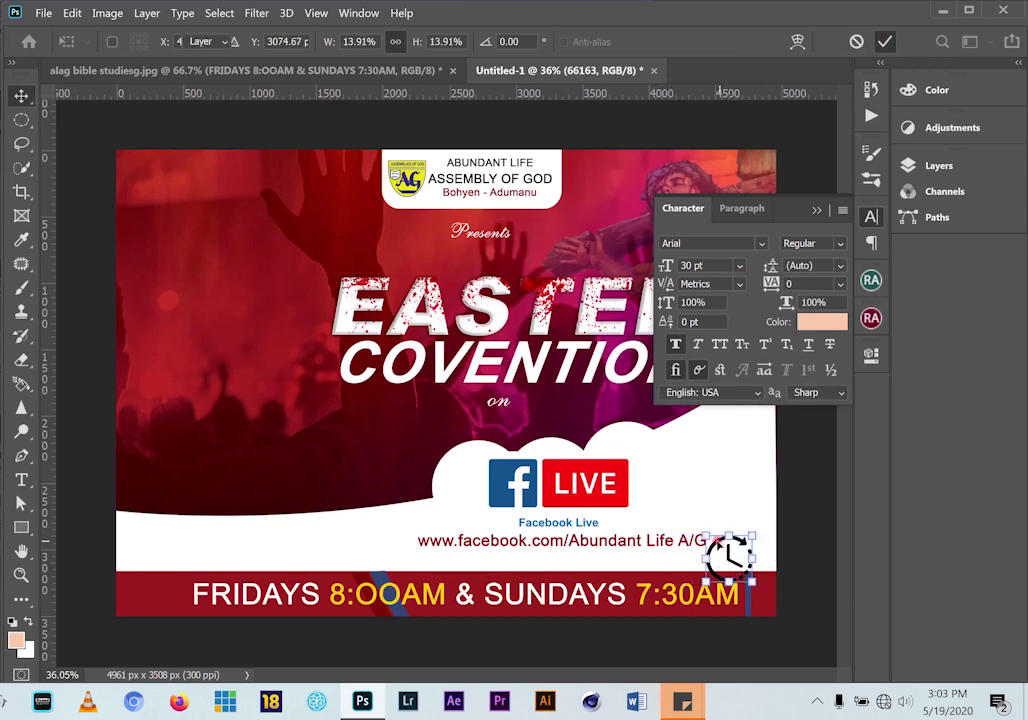
pyautogui.moveTo(815, 541); pyautogui.dragTo(738, 558)
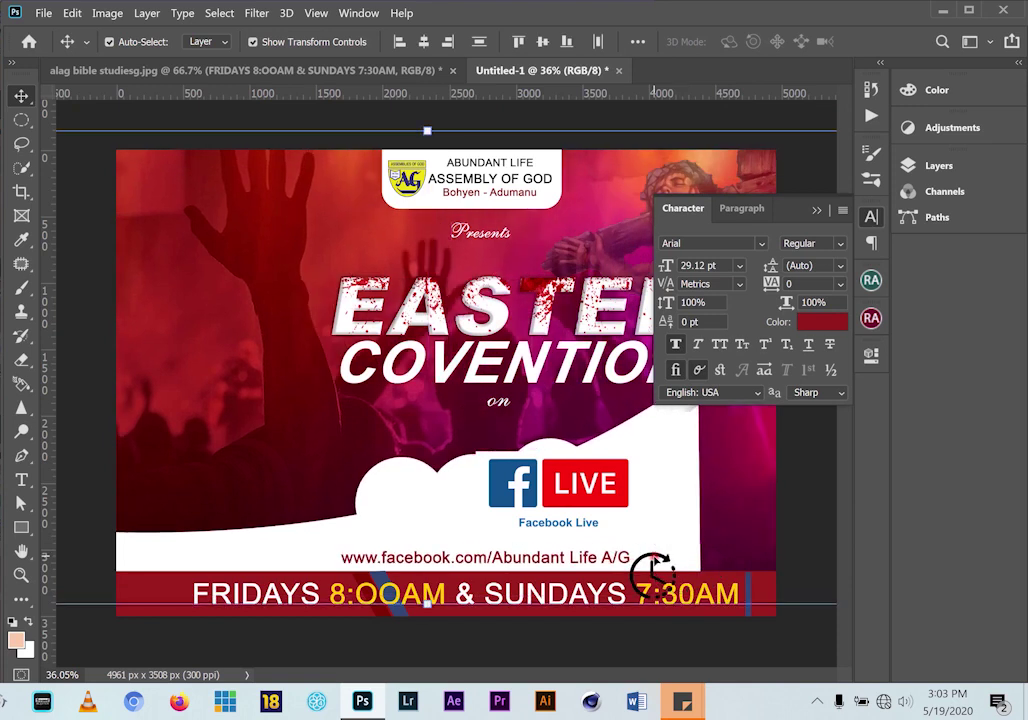
pyautogui.moveTo(651, 567); pyautogui.dragTo(152, 587)
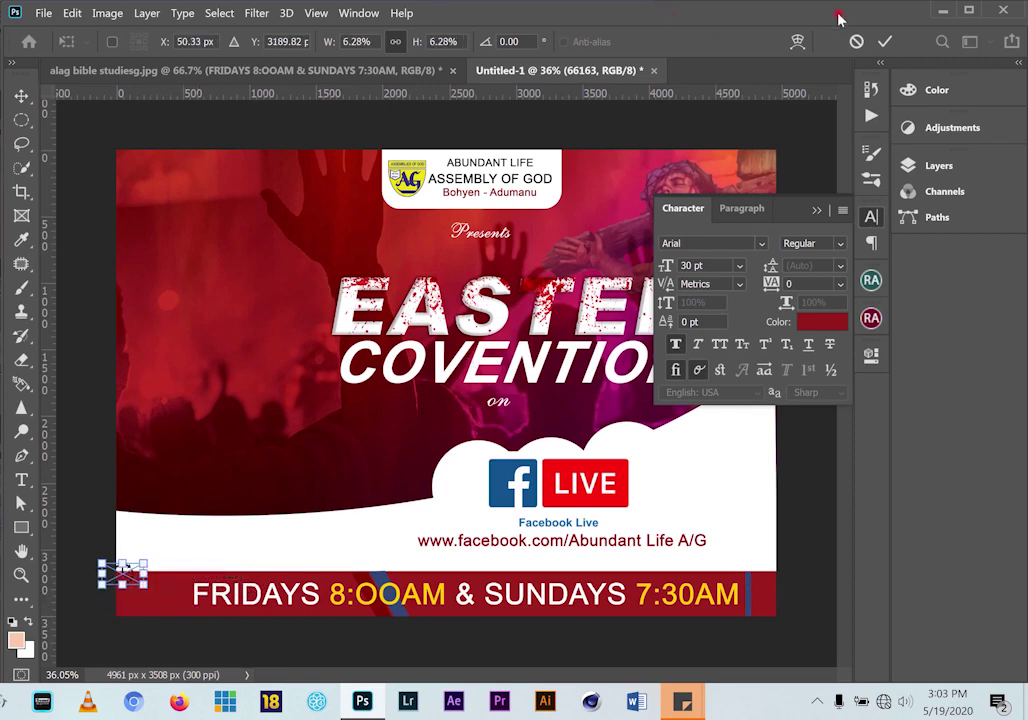
# Commit the clock icon's transform and place it on the red band just left of FRIDAYS
pyautogui.press('Return')
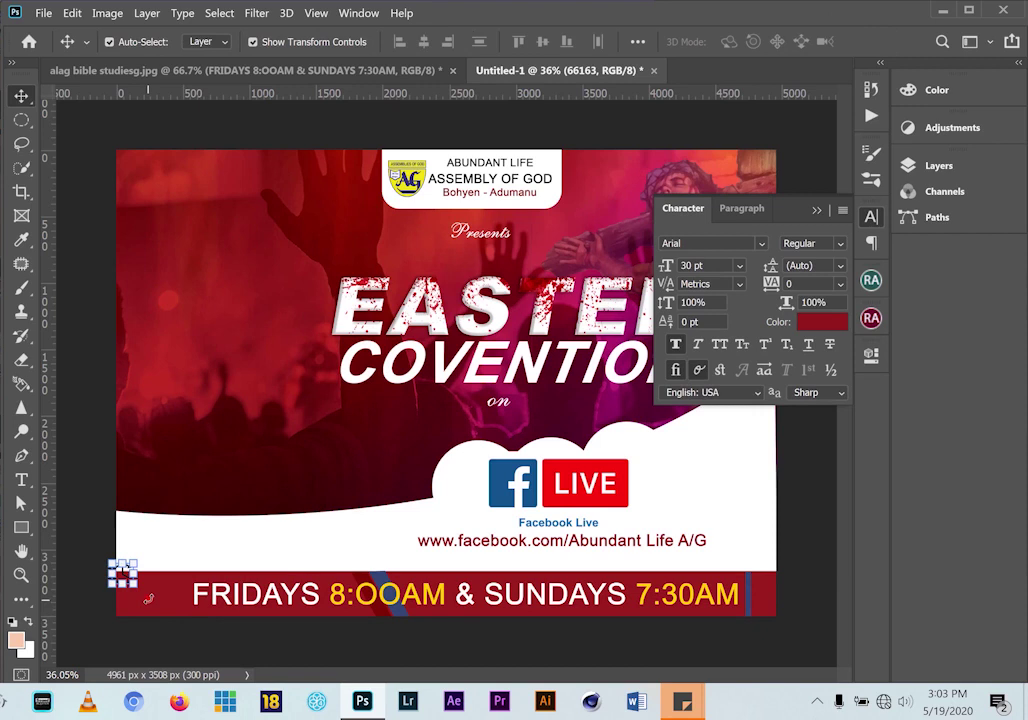
pyautogui.scroll(5, 150, 594)
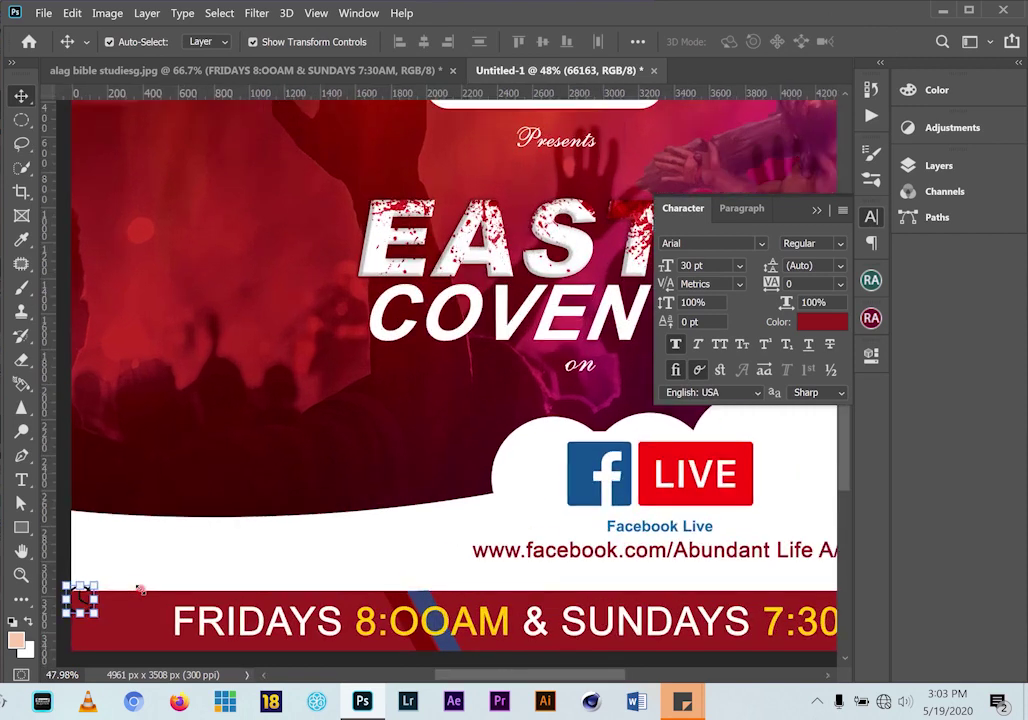
pyautogui.scroll(1, 143, 601)
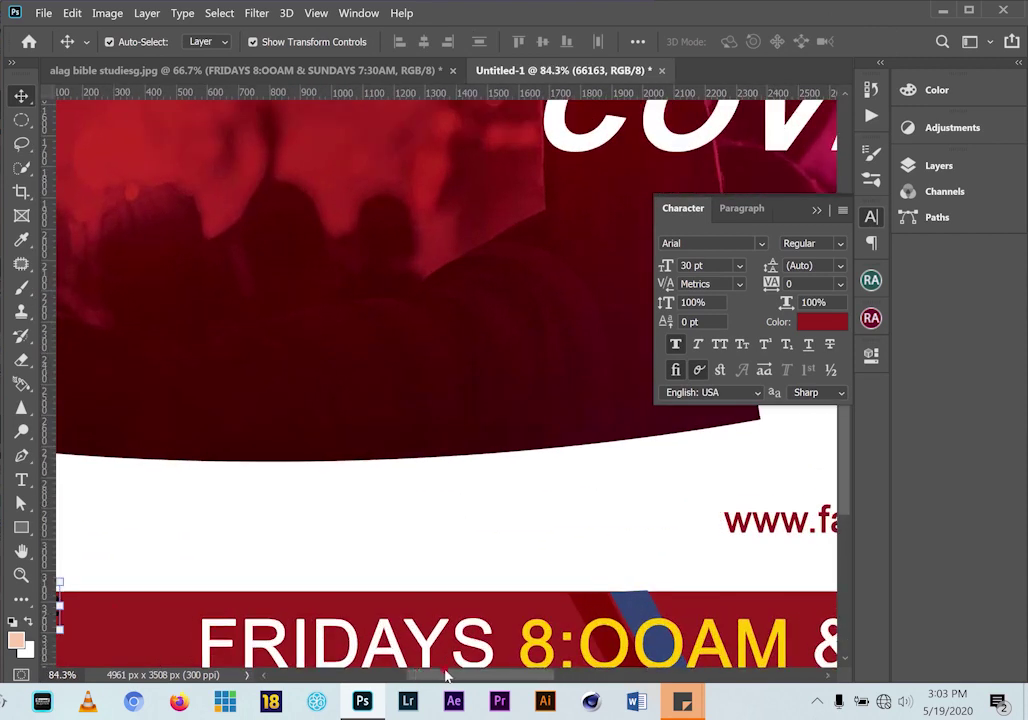
pyautogui.moveTo(447, 677); pyautogui.dragTo(341, 662)
pyautogui.moveTo(297, 612); pyautogui.dragTo(394, 623)
pyautogui.click(295, 582)
# Bring up the Layers panel from the dock
pyautogui.scroll(-2, 486, 635)
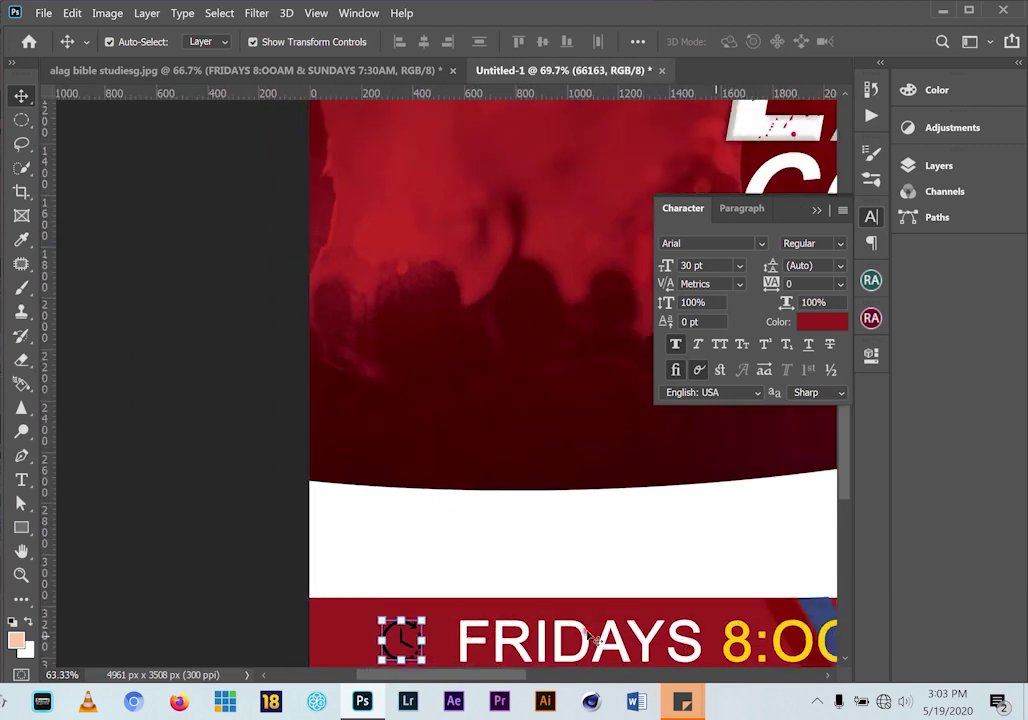
pyautogui.scroll(-1, 592, 639)
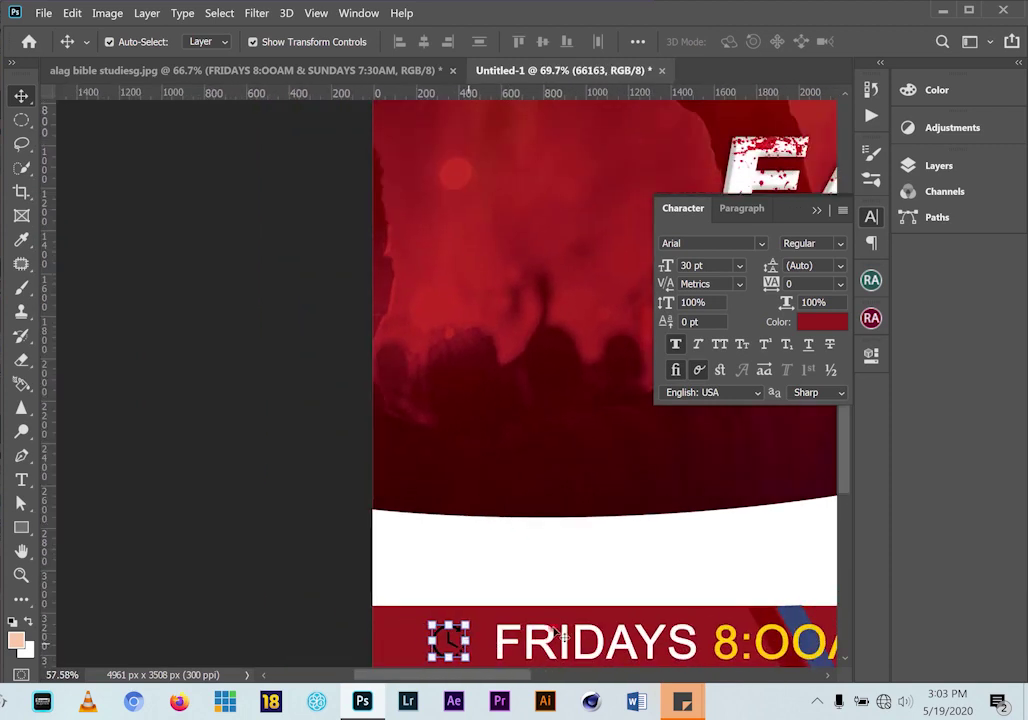
pyautogui.click(960, 167)
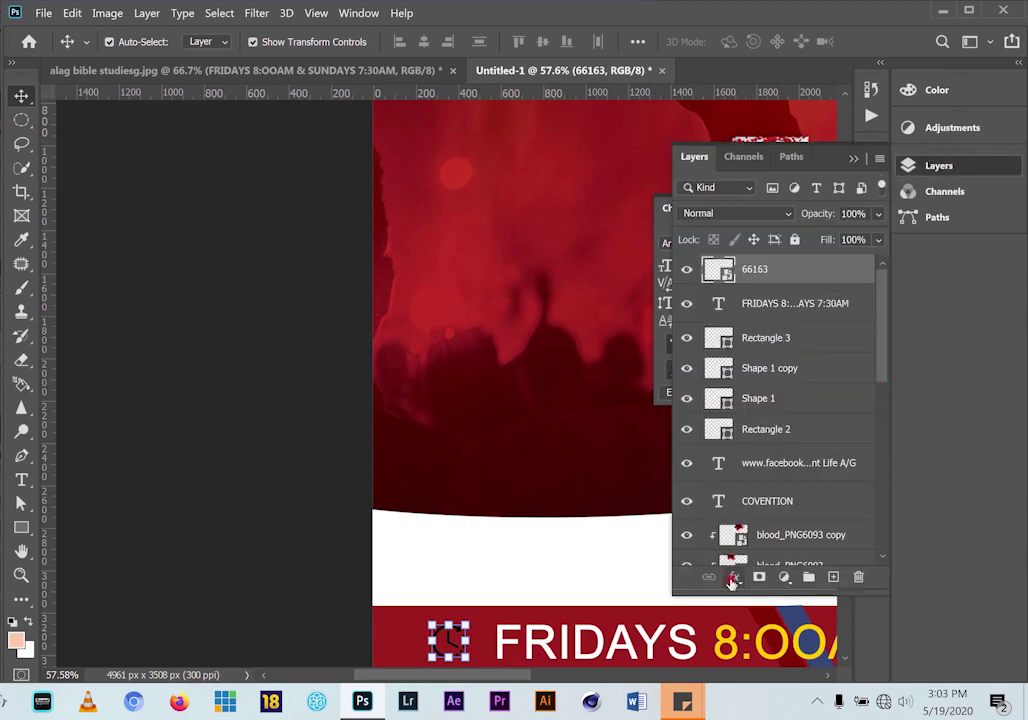
# Give the clock icon a #ffcc00 Color Overlay sampled from the yellow 8:OOAM text
pyautogui.click(734, 579)
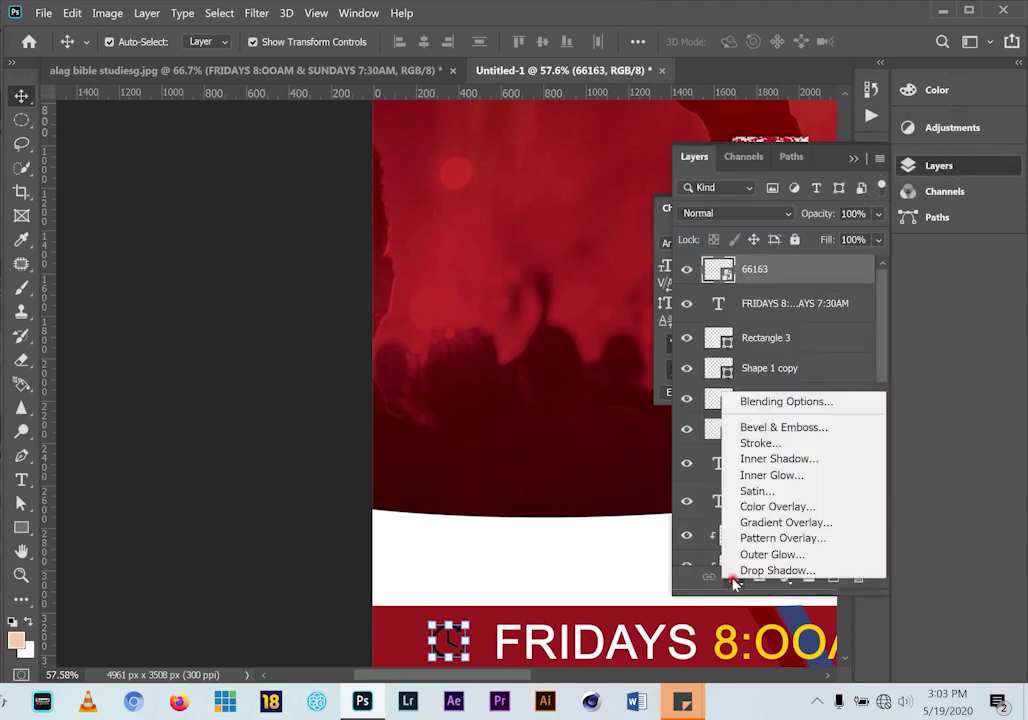
pyautogui.click(778, 507)
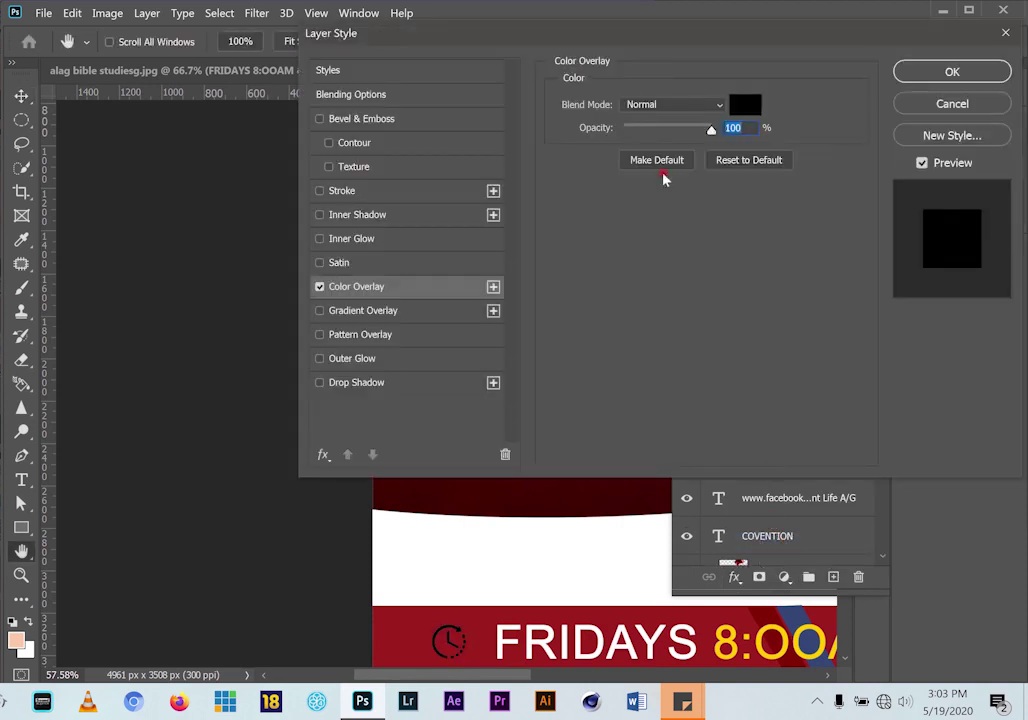
pyautogui.click(745, 104)
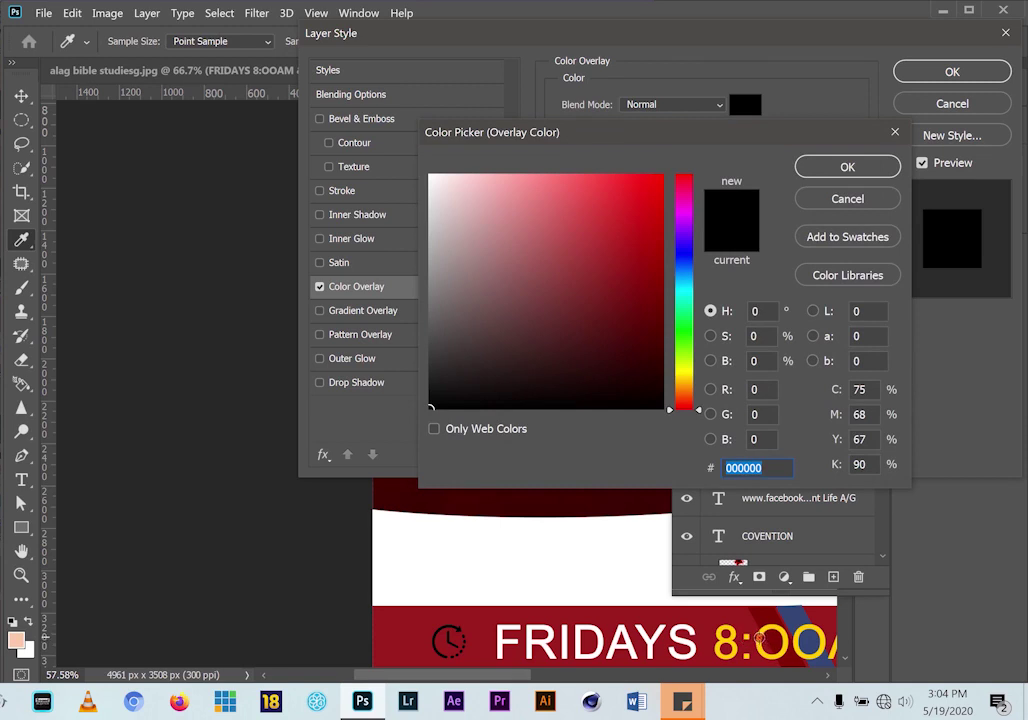
pyautogui.click(760, 638)
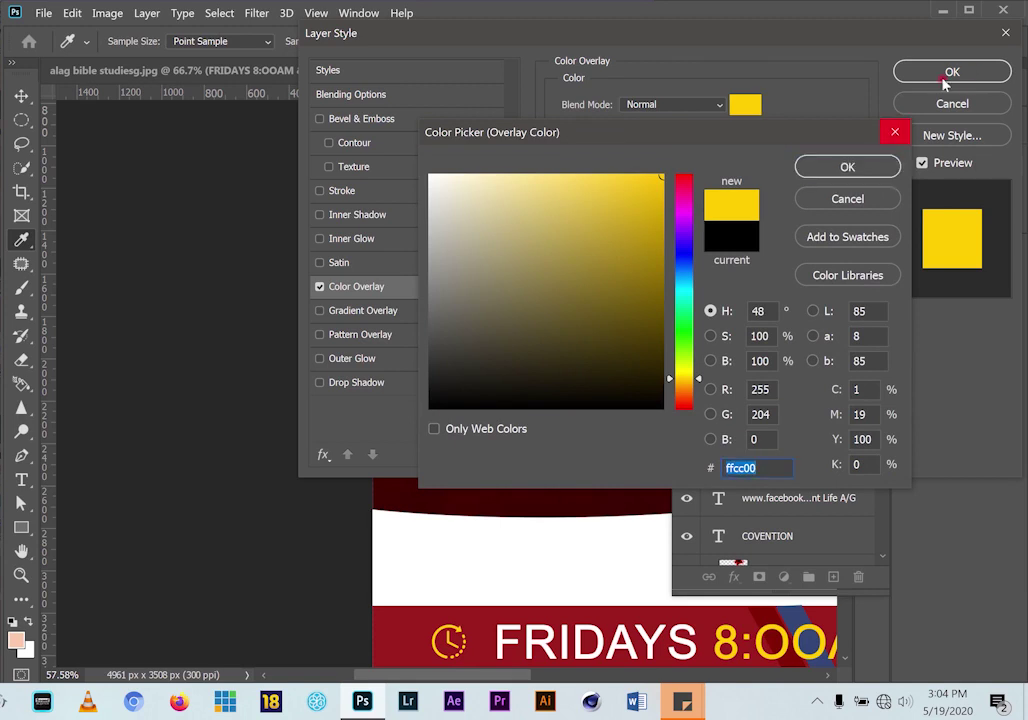
pyautogui.click(808, 167)
pyautogui.click(950, 72)
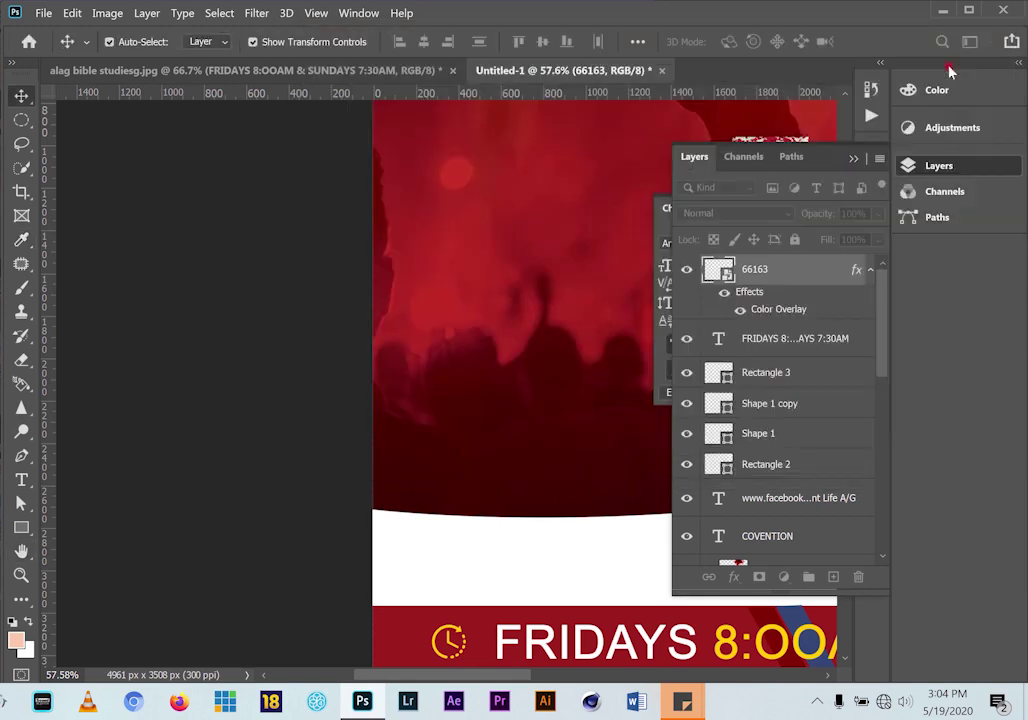
pyautogui.scroll(-5, 592, 383)
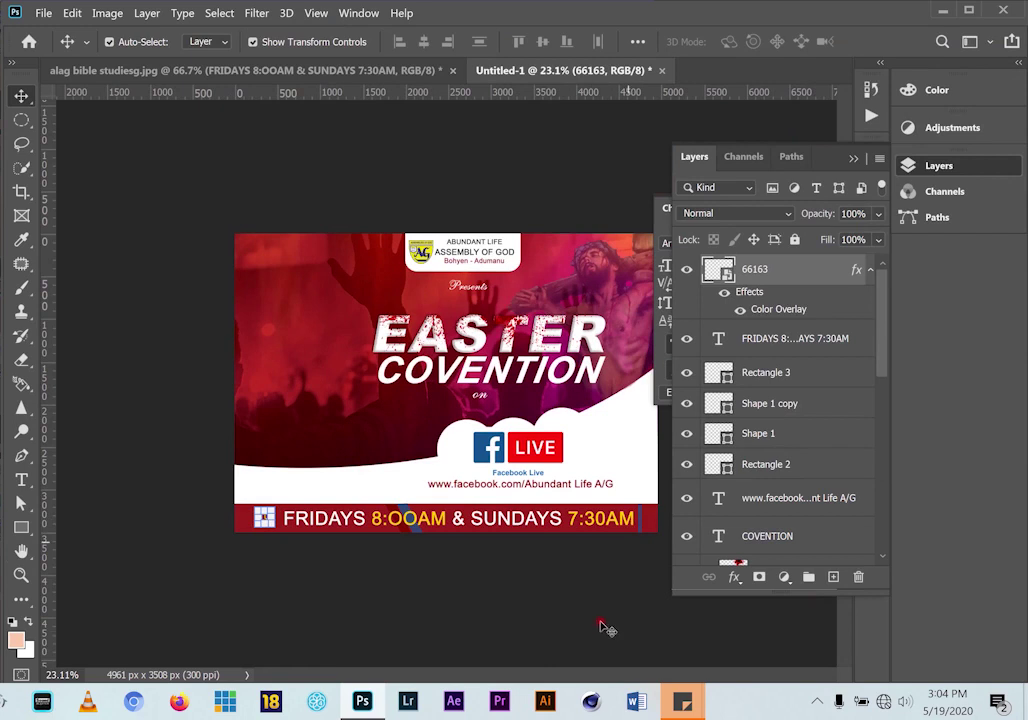
# Delete the stray FRIDAYS text layer from alag bible studiesg.jpg, then switch to the files folder
pyautogui.click(161, 72)
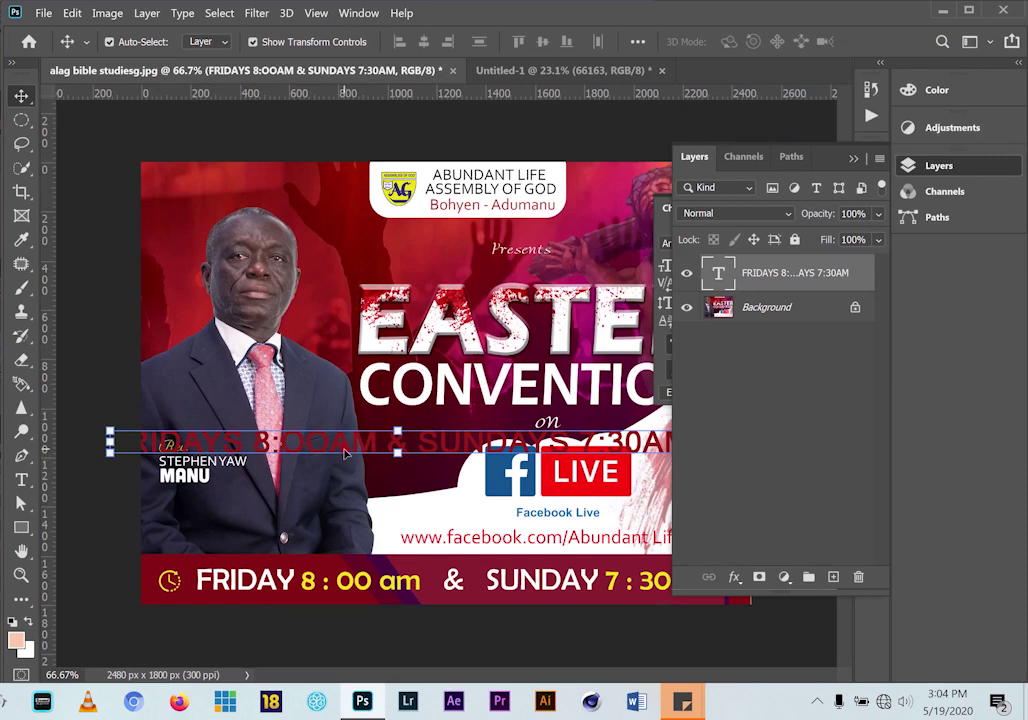
pyautogui.press('Delete')
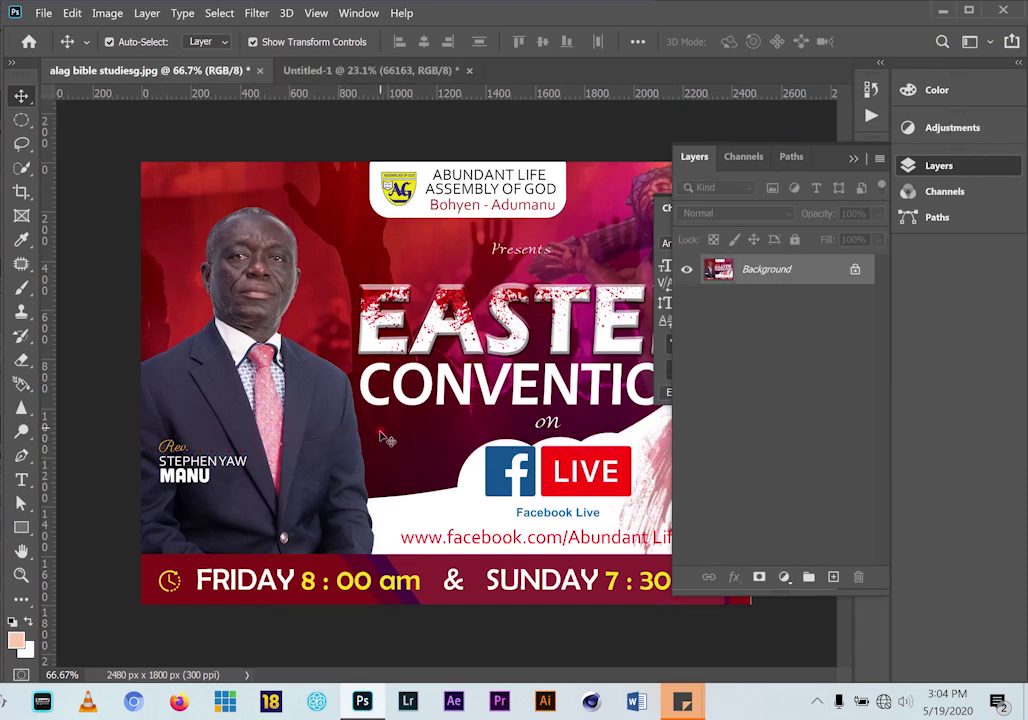
pyautogui.scroll(-1, 380, 436)
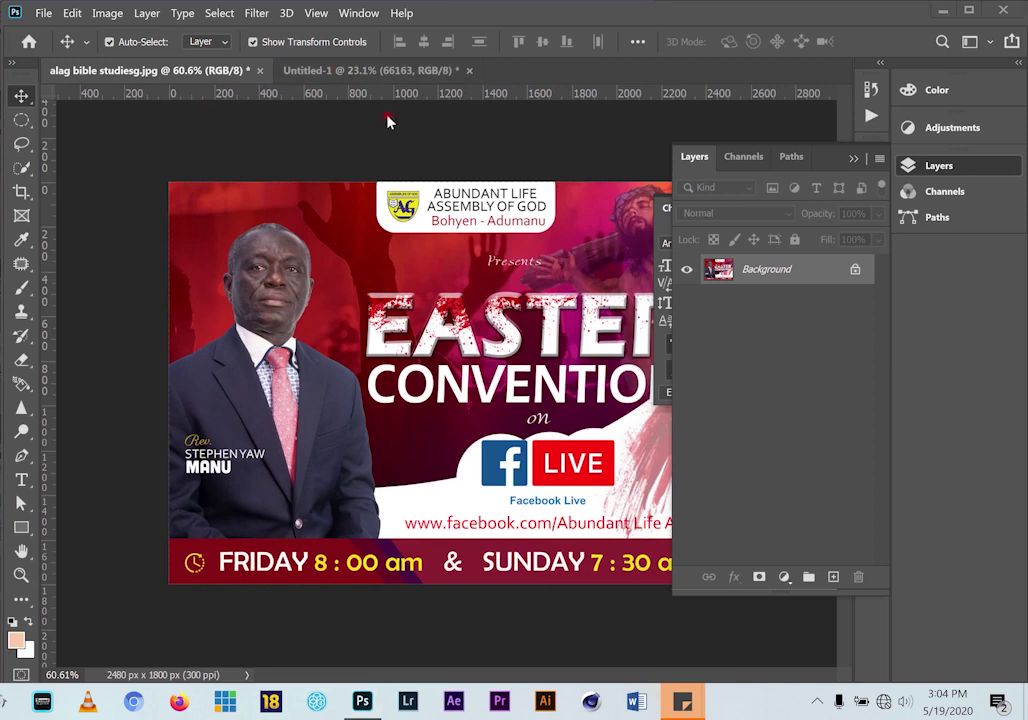
pyautogui.hotkey('alt', 'Tab')
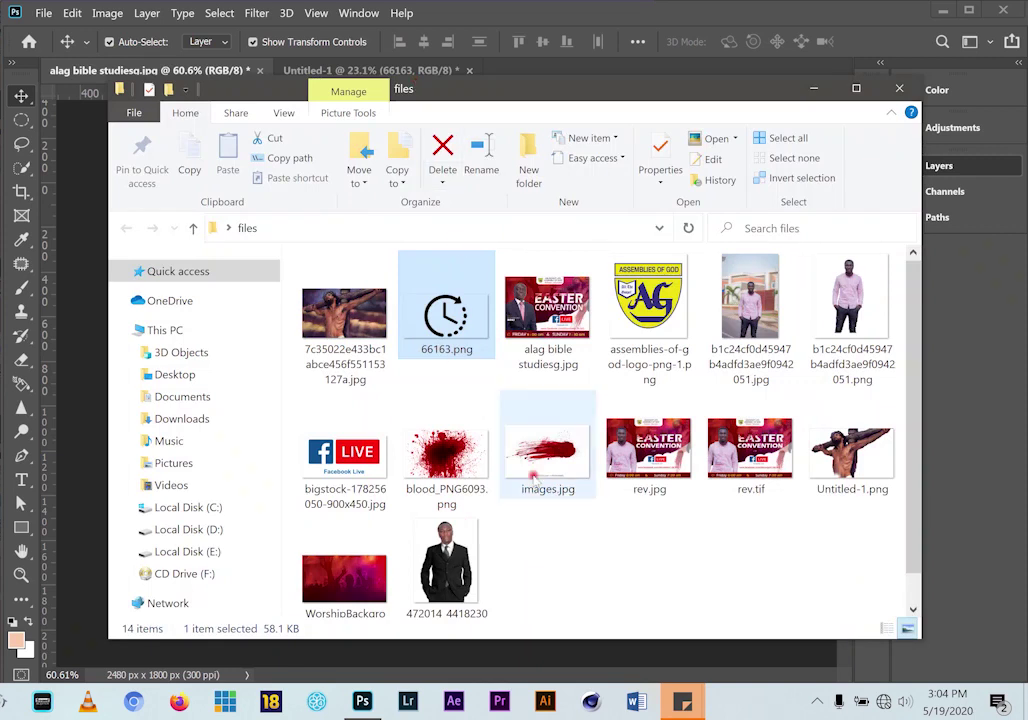
# Place the 472014 suited-man photo into Untitled-1 at 41.11%, shifted slightly left
pyautogui.click(467, 567)
pyautogui.moveTo(447, 565); pyautogui.dragTo(387, 471)
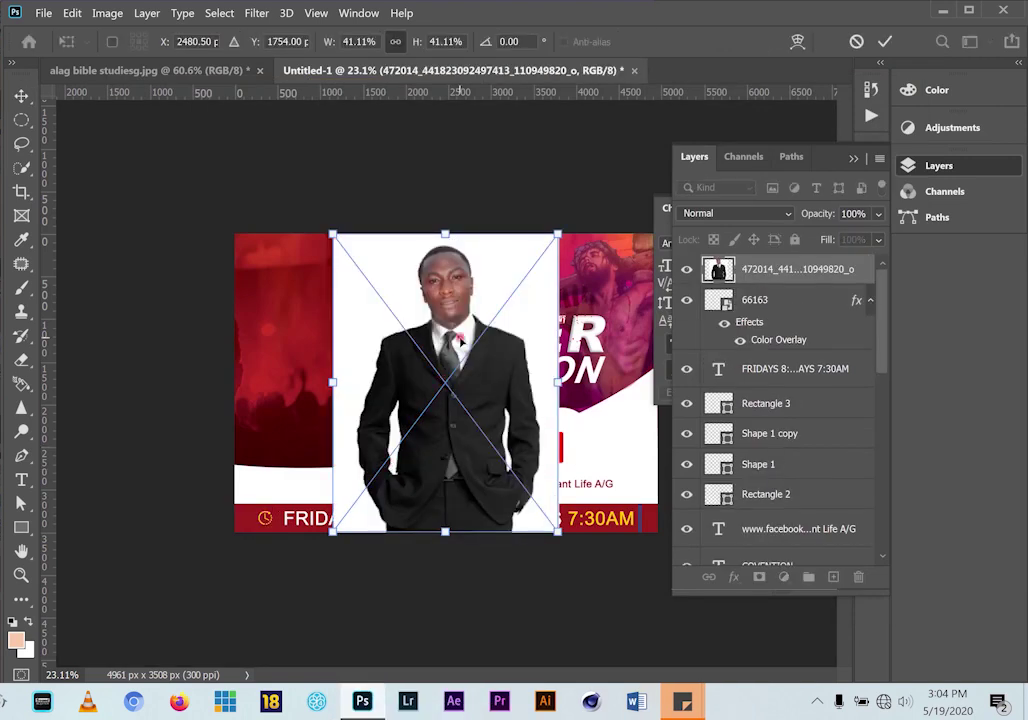
pyautogui.moveTo(455, 316); pyautogui.dragTo(417, 314)
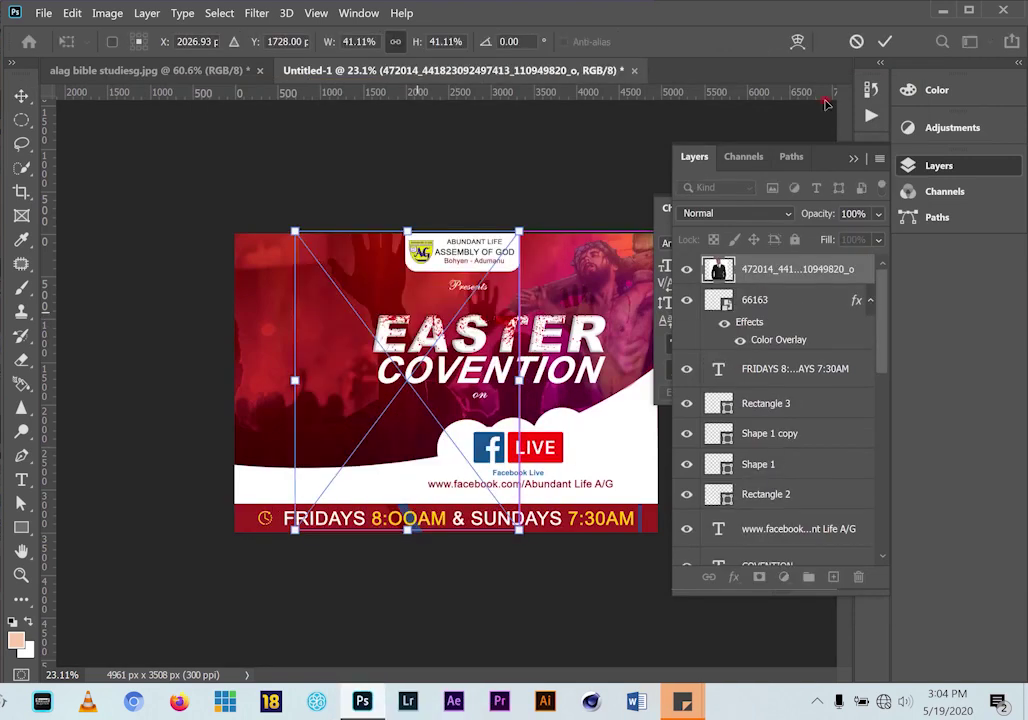
pyautogui.doubleClick(483, 304)
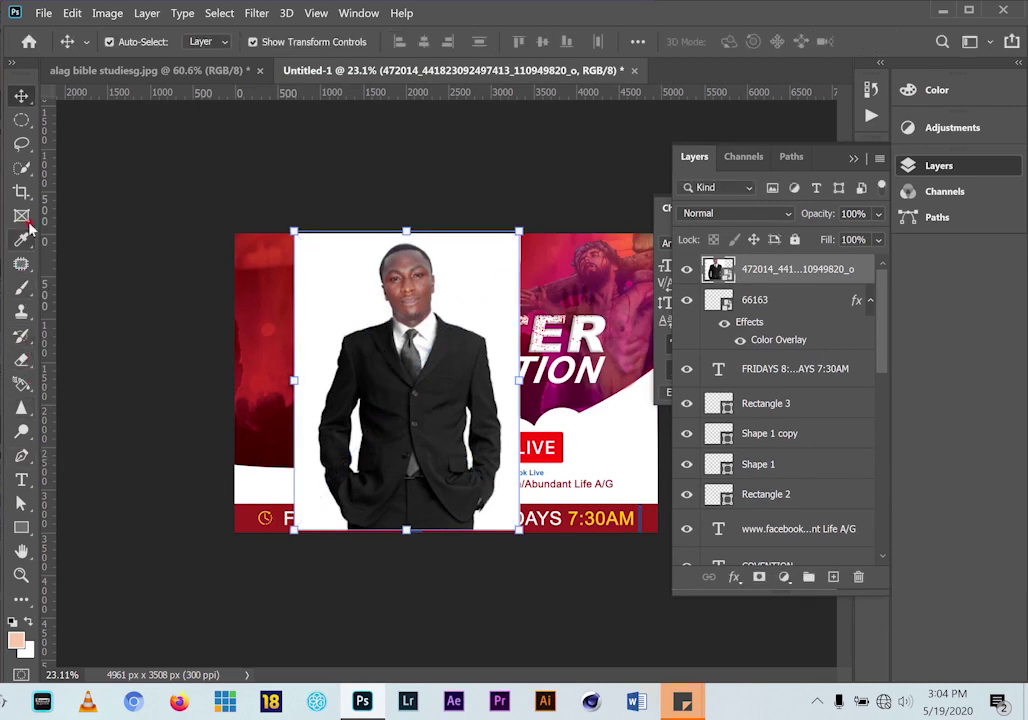
# Choose the Magic Eraser Tool from the eraser group, then return to the Move tool
pyautogui.click(21, 359)
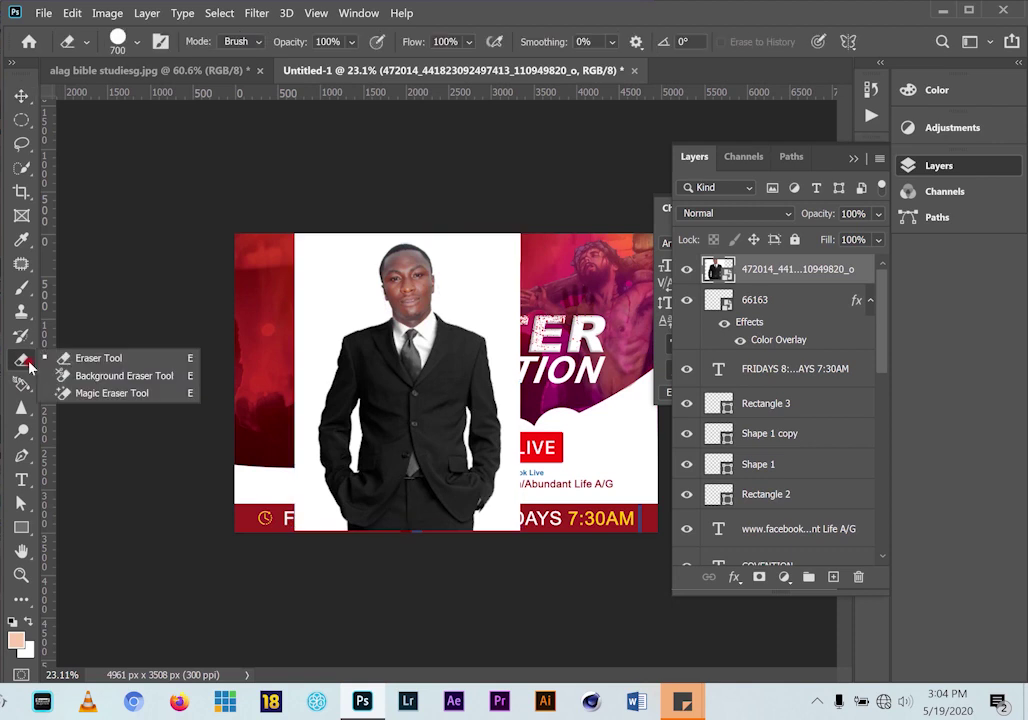
pyautogui.click(138, 392)
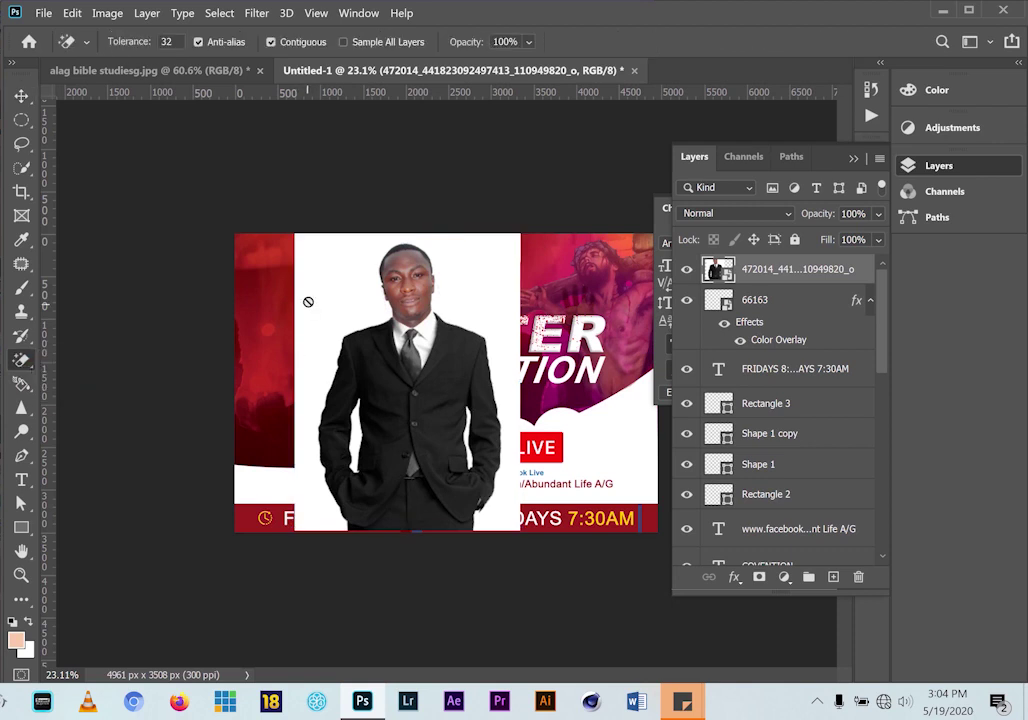
pyautogui.click(21, 96)
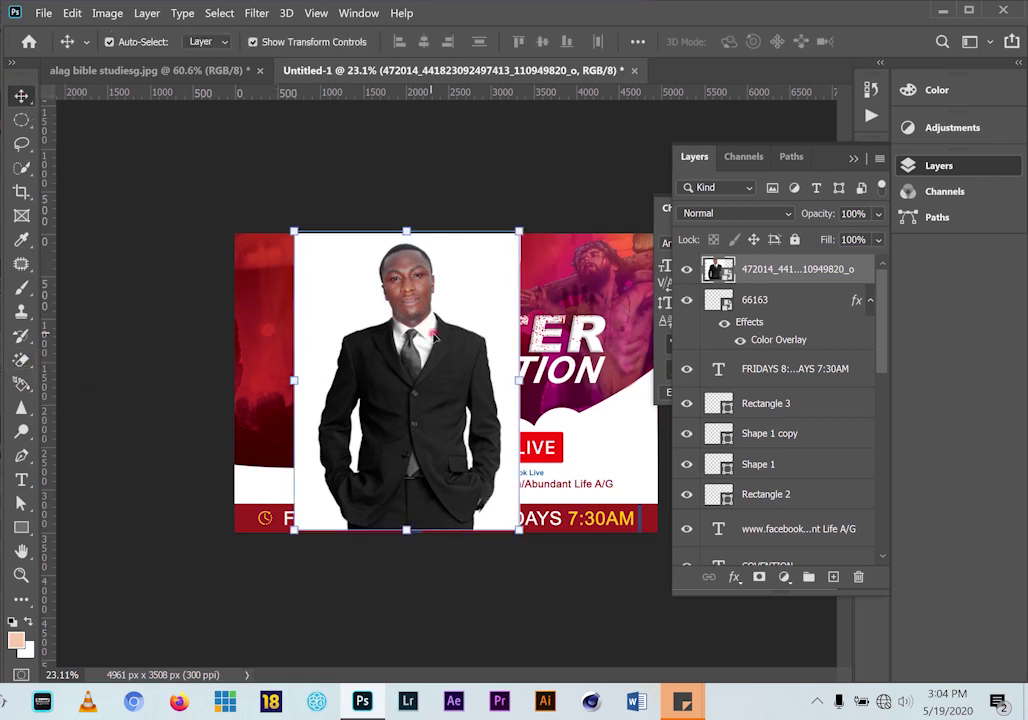
# Rasterize the photo layer and erase the white background around the man
pyautogui.rightClick(771, 272)
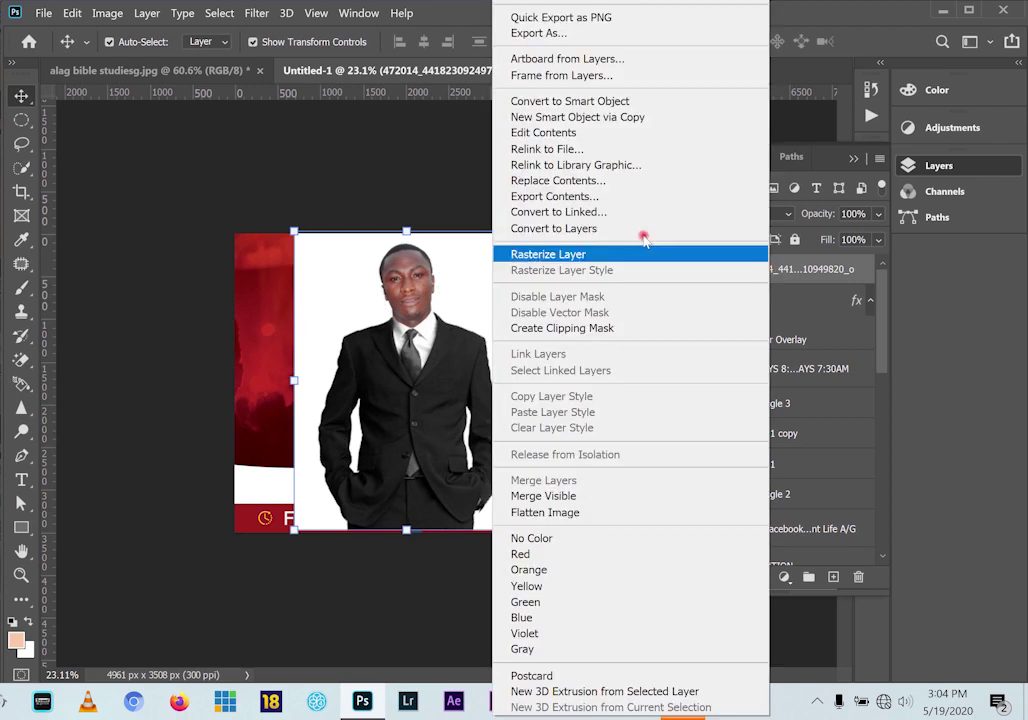
pyautogui.click(615, 255)
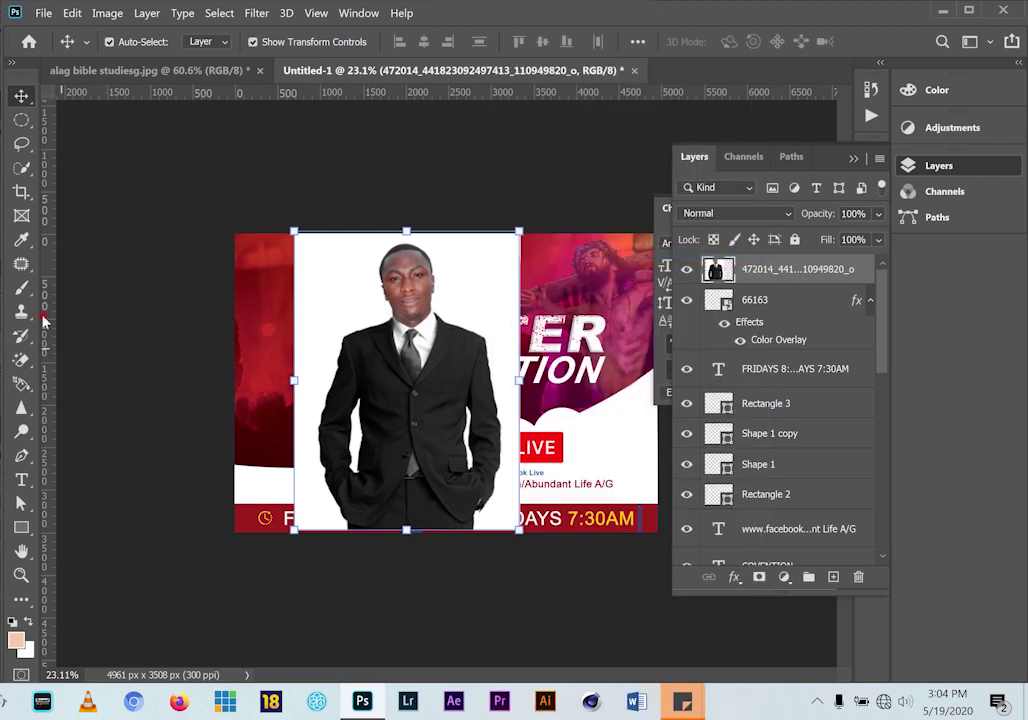
pyautogui.click(21, 360)
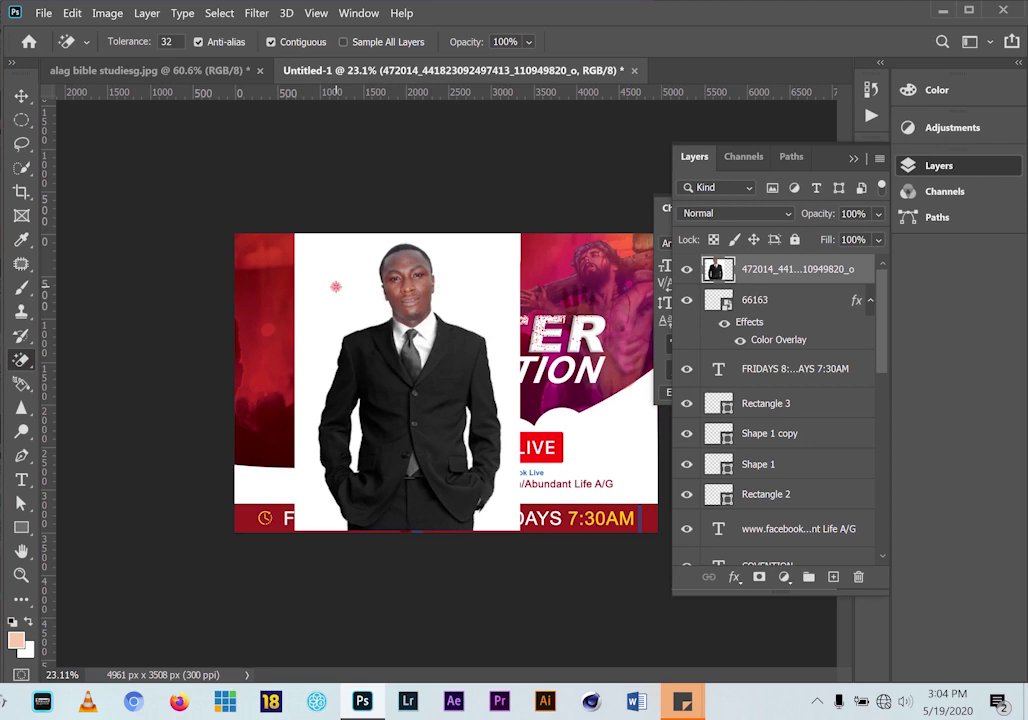
pyautogui.click(330, 296)
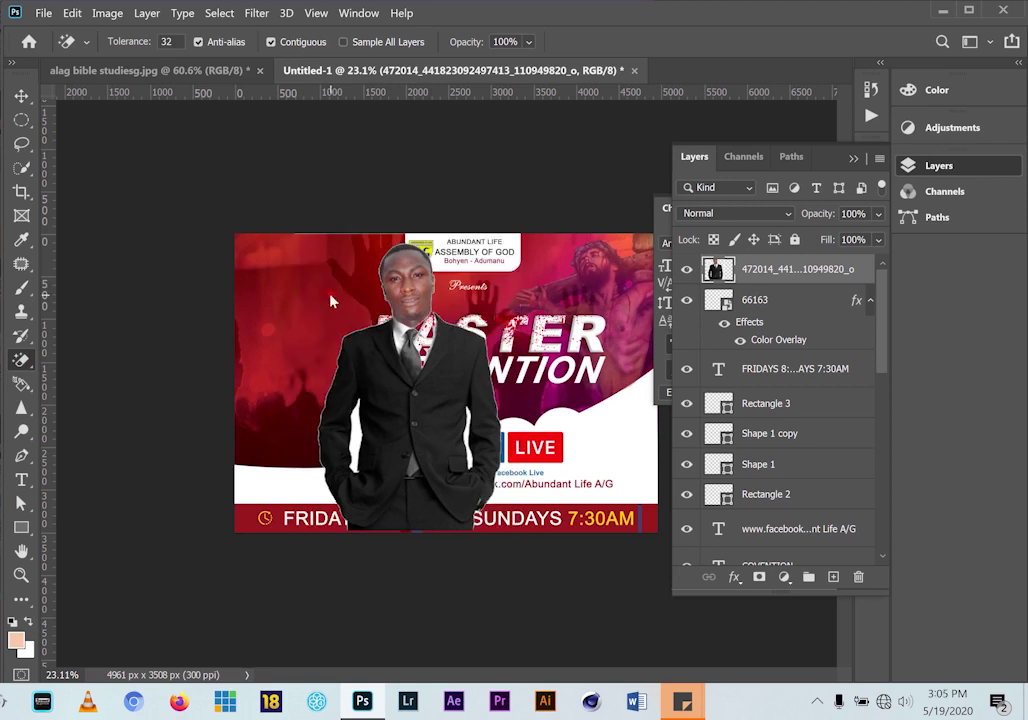
pyautogui.click(27, 102)
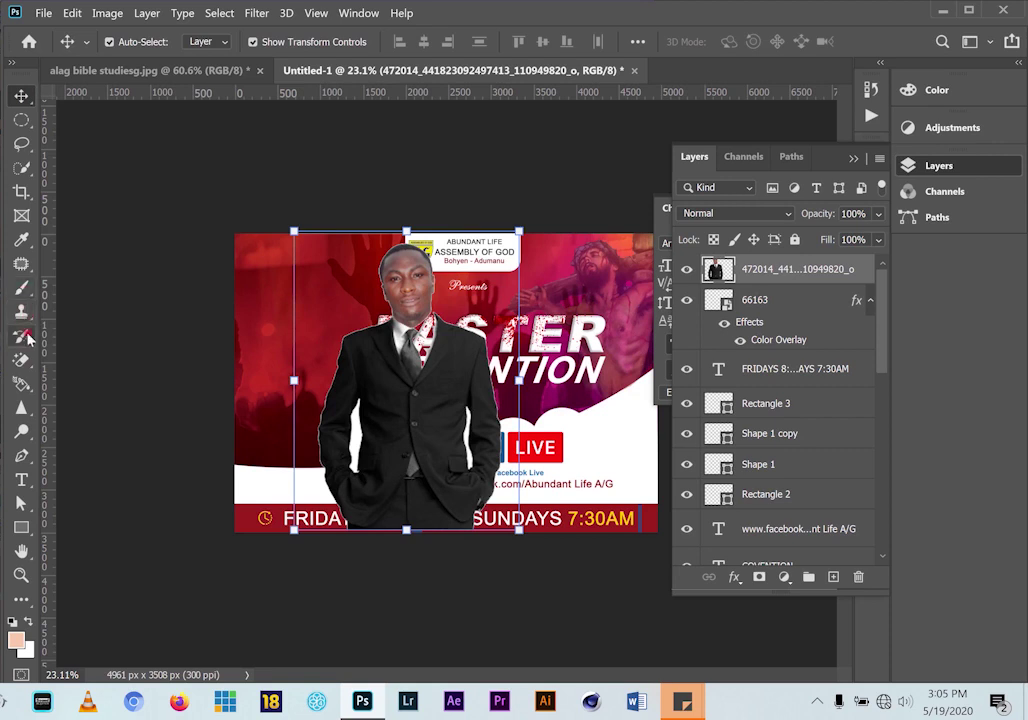
pyautogui.click(19, 363)
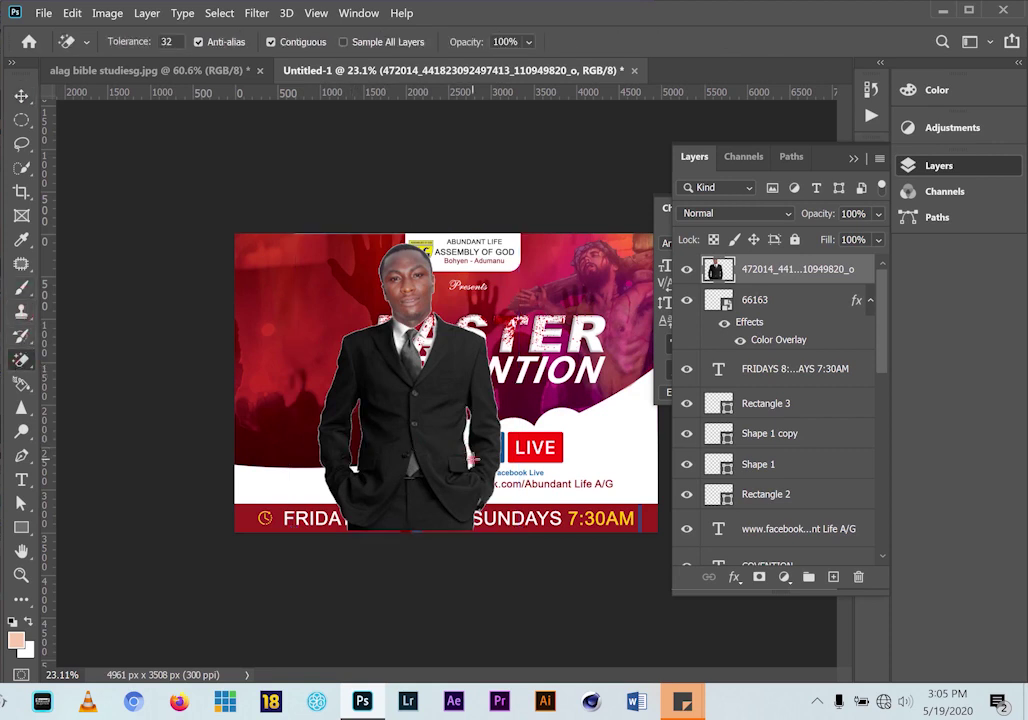
pyautogui.click(24, 95)
# Try moving the man's photo left across the flyer, undoing the unwanted moves
pyautogui.moveTo(455, 330); pyautogui.dragTo(366, 315)
pyautogui.hotkey('ctrl', 'z')
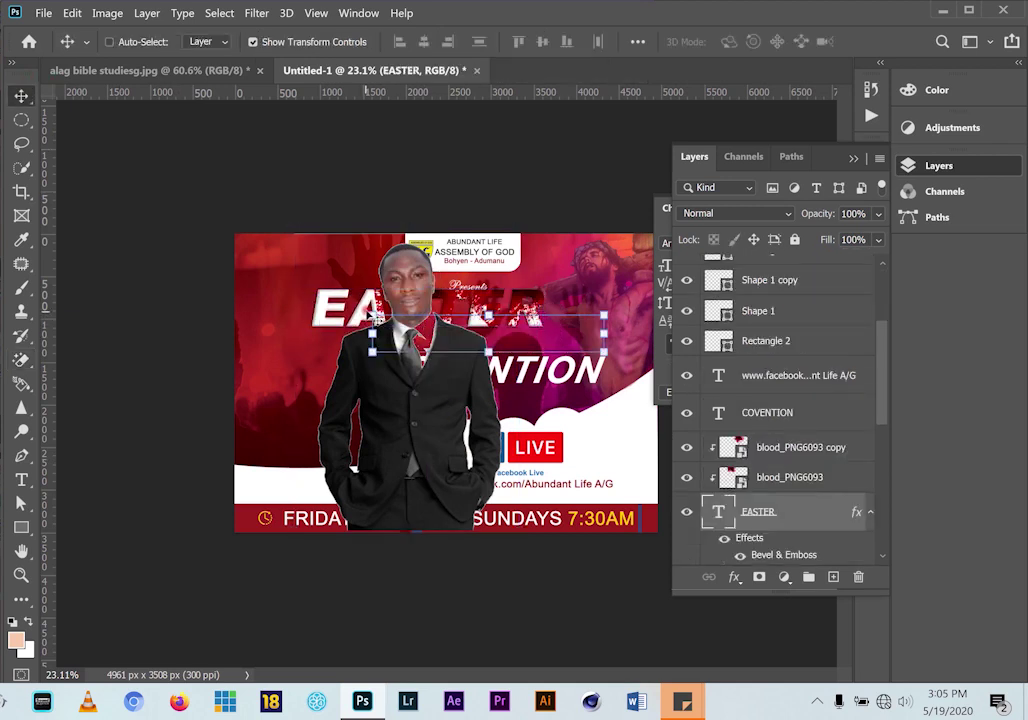
pyautogui.keyDown('ctrl'); pyautogui.click(395, 410); pyautogui.keyUp('ctrl')
pyautogui.moveTo(395, 410); pyautogui.dragTo(286, 404)
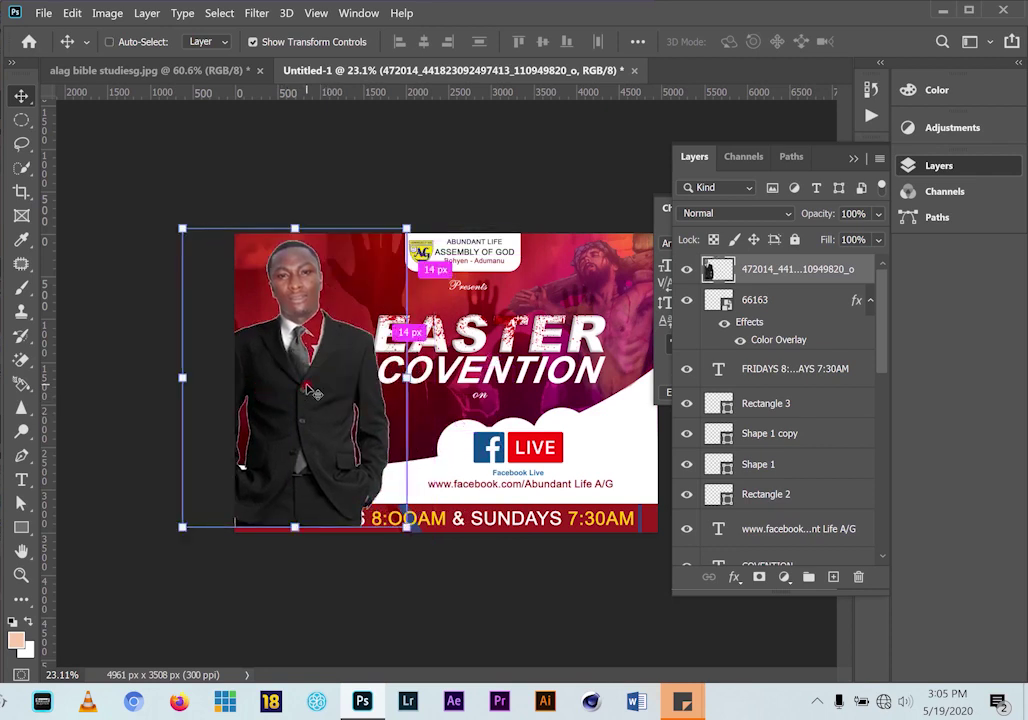
pyautogui.hotkey('ctrl', 'z')
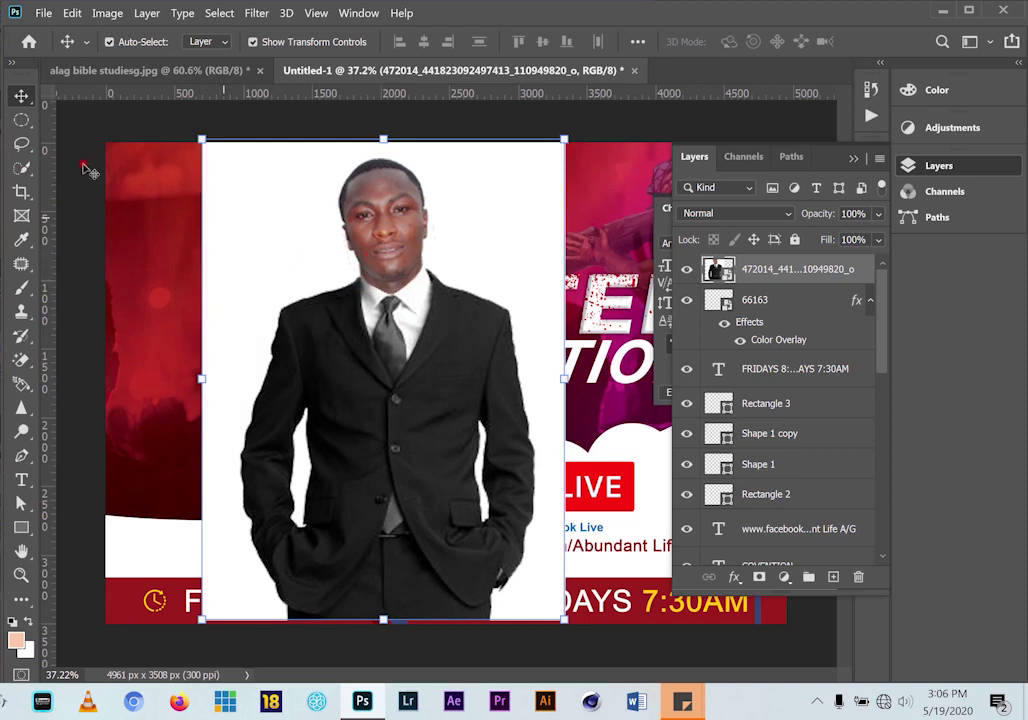
# Rasterize the photo layer and paint a Quick Selection over the man from face to suit
pyautogui.click(22, 167)
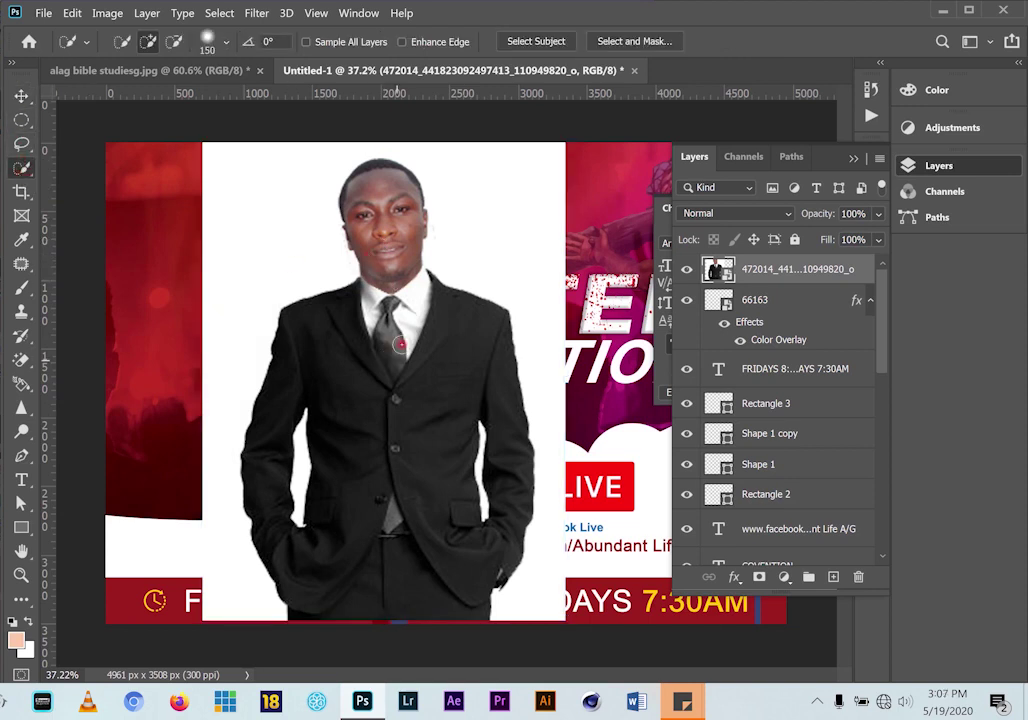
pyautogui.rightClick(752, 270)
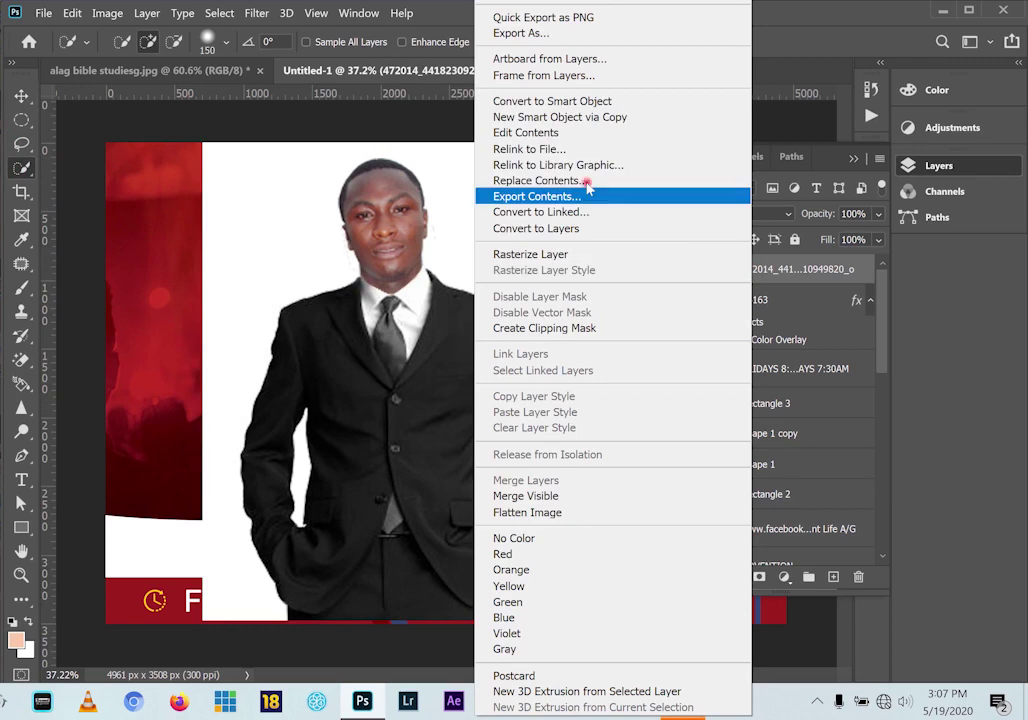
pyautogui.click(514, 254)
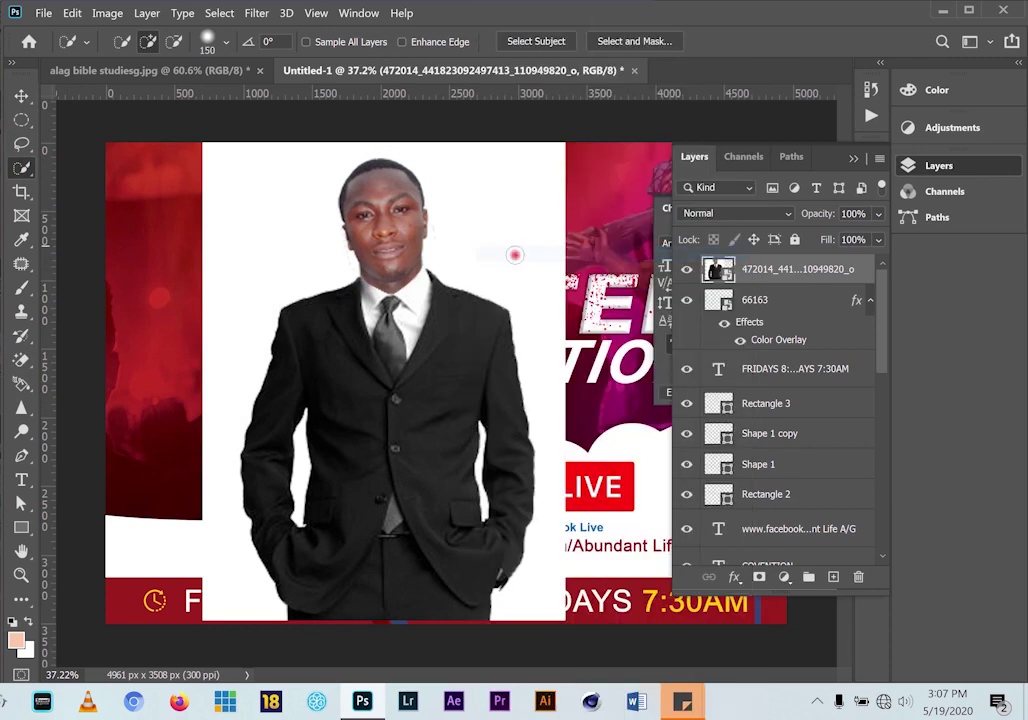
pyautogui.moveTo(393, 241); pyautogui.dragTo(390, 318)
pyautogui.moveTo(363, 362)
pyautogui.mouseDown()
pyautogui.moveTo(351, 322)
pyautogui.moveTo(342, 344)
pyautogui.moveTo(348, 502)
pyautogui.moveTo(391, 477)
pyautogui.moveTo(429, 345)
pyautogui.mouseUp()
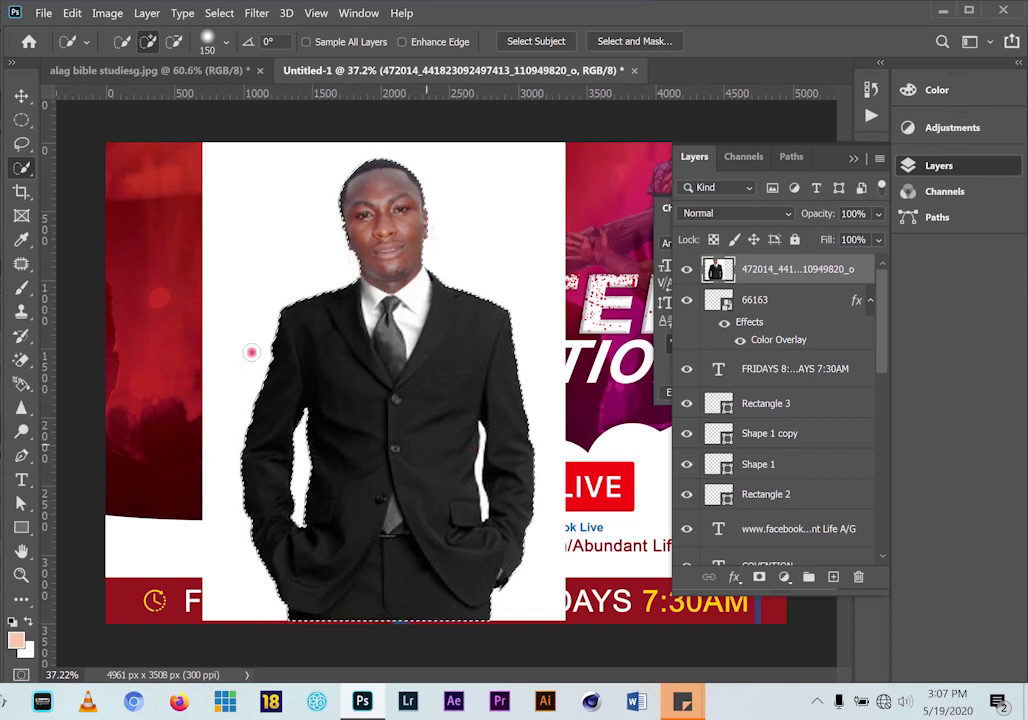
# Refine the selection with a 70 subtract brush and cut the man onto Layer 3 via Layer Via Cut
pyautogui.click(173, 41)
pyautogui.press('[')
pyautogui.press('[')
pyautogui.press('[')
pyautogui.press('[')
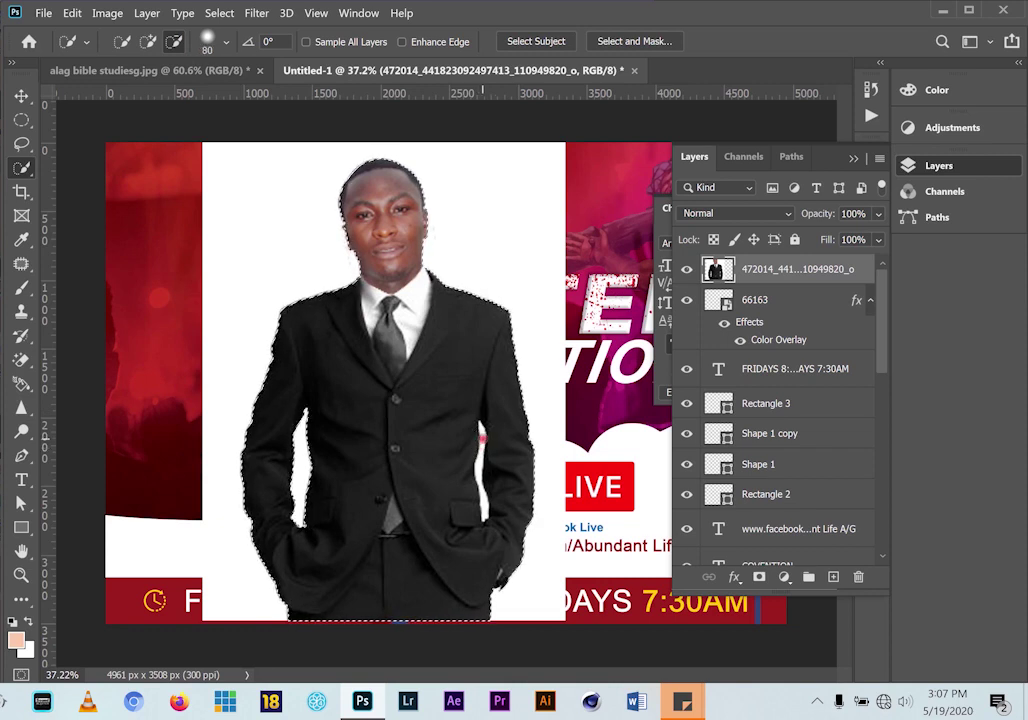
pyautogui.press('[')
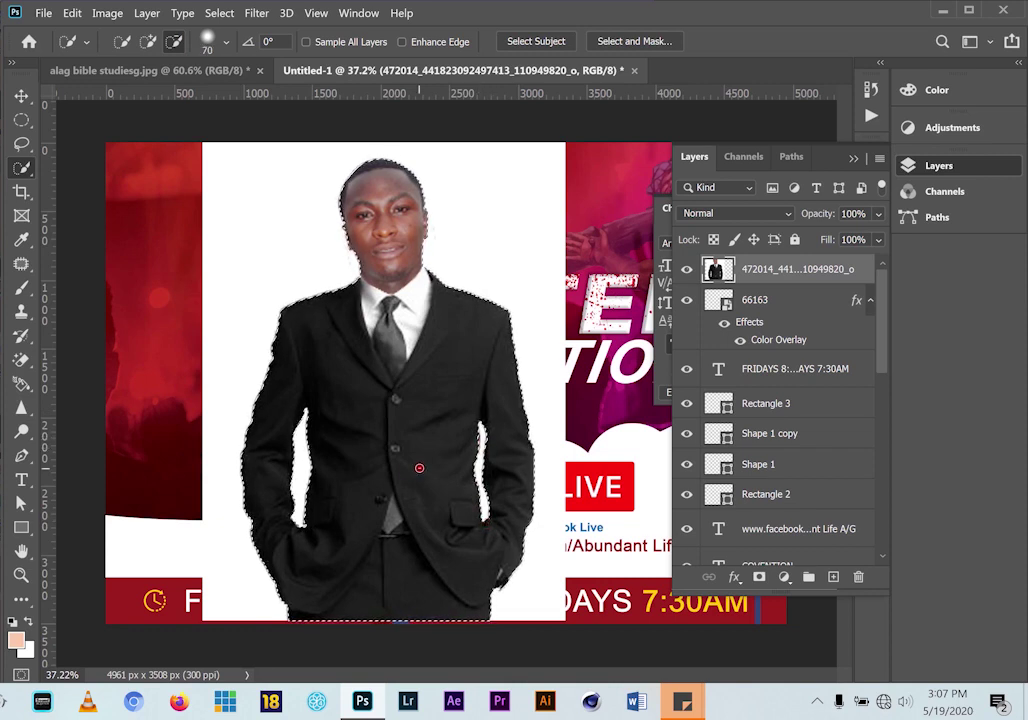
pyautogui.rightClick(382, 352)
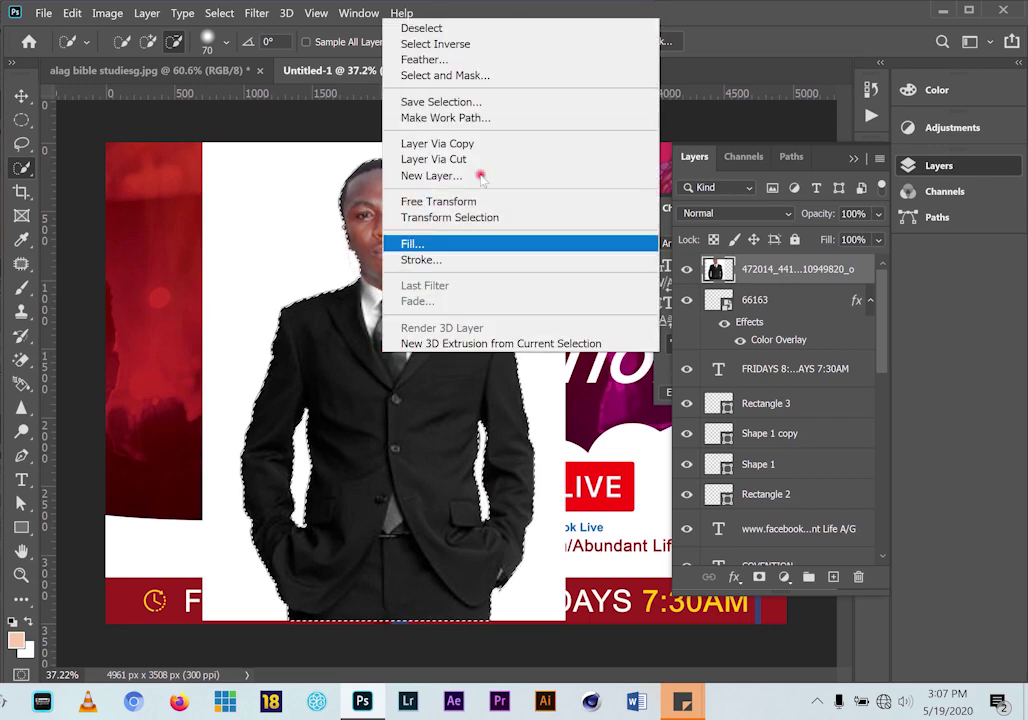
pyautogui.click(464, 160)
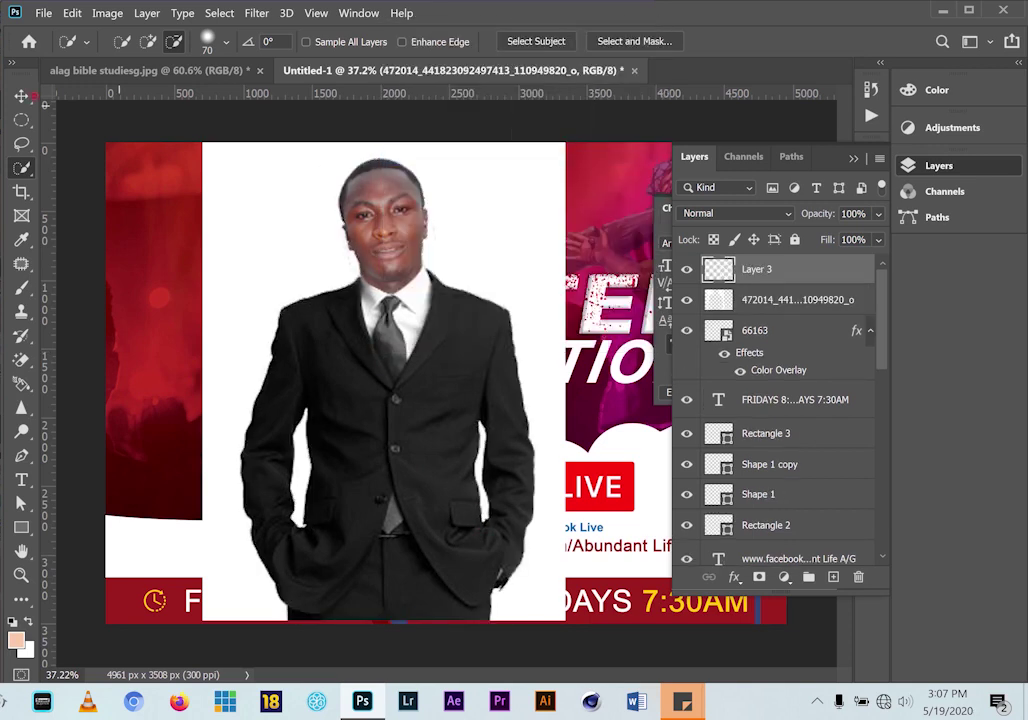
# Delete the white-background photo layer and move the cut-out man to the flyer's left side
pyautogui.press('v')
pyautogui.moveTo(387, 249); pyautogui.dragTo(467, 289)
pyautogui.click(241, 229)
pyautogui.press('Delete')
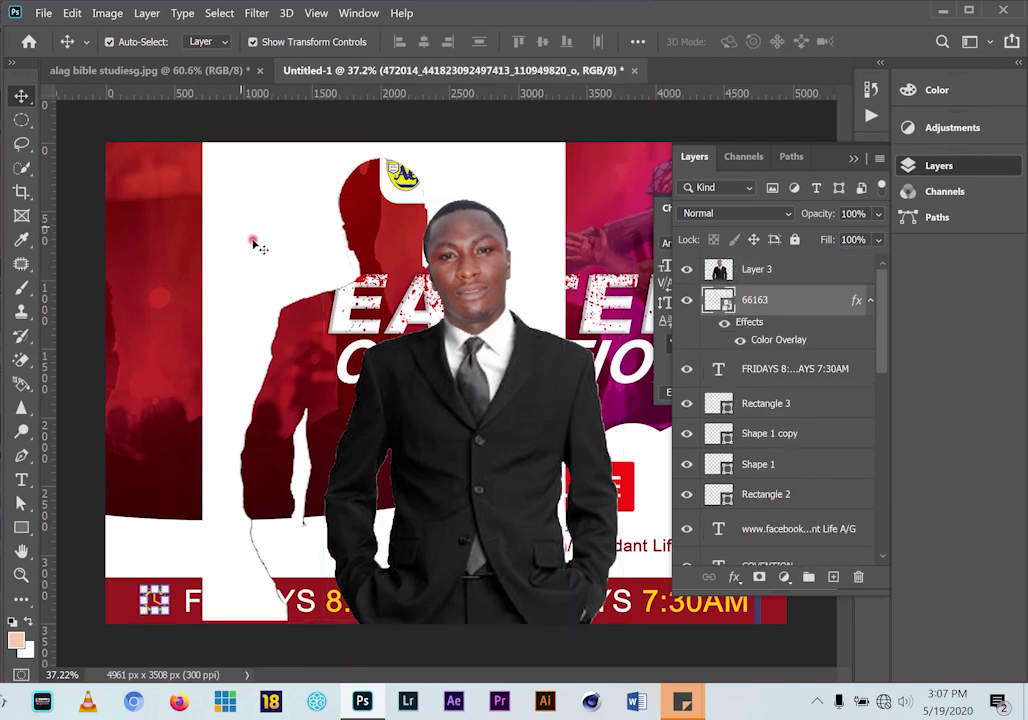
pyautogui.moveTo(397, 343); pyautogui.dragTo(168, 303)
# Flip the man horizontally, scale him to about 86% and raise him above the FRIDAYS text
pyautogui.hotkey('ctrl', 't')
pyautogui.moveTo(388, 148); pyautogui.dragTo(314, 264)
pyautogui.moveTo(197, 342); pyautogui.dragTo(209, 270)
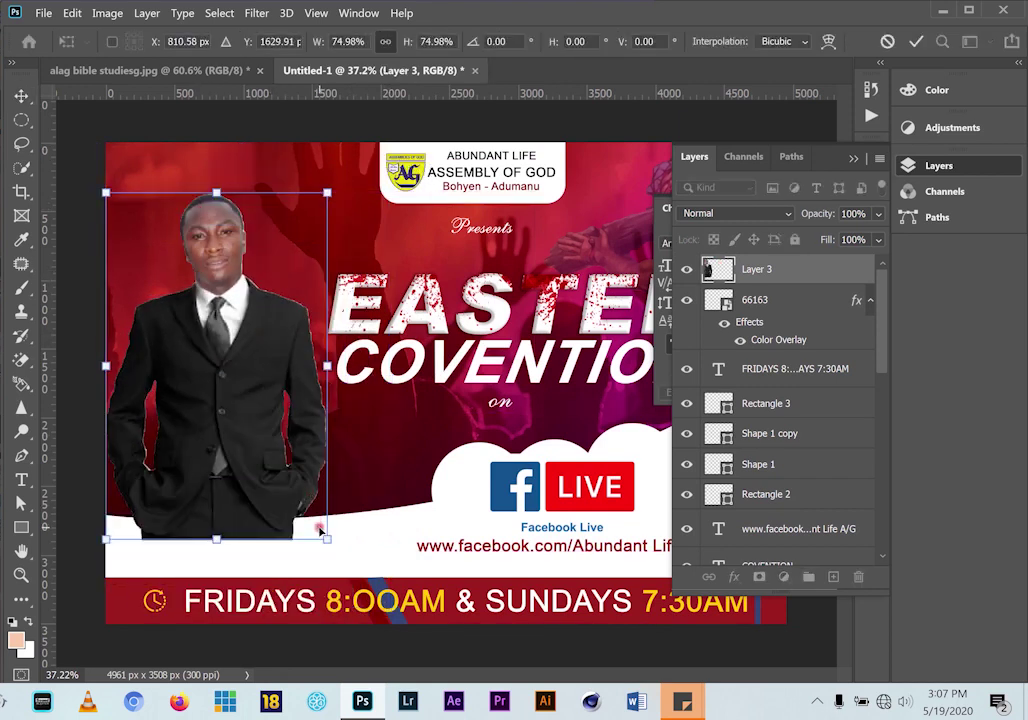
pyautogui.rightClick(289, 492)
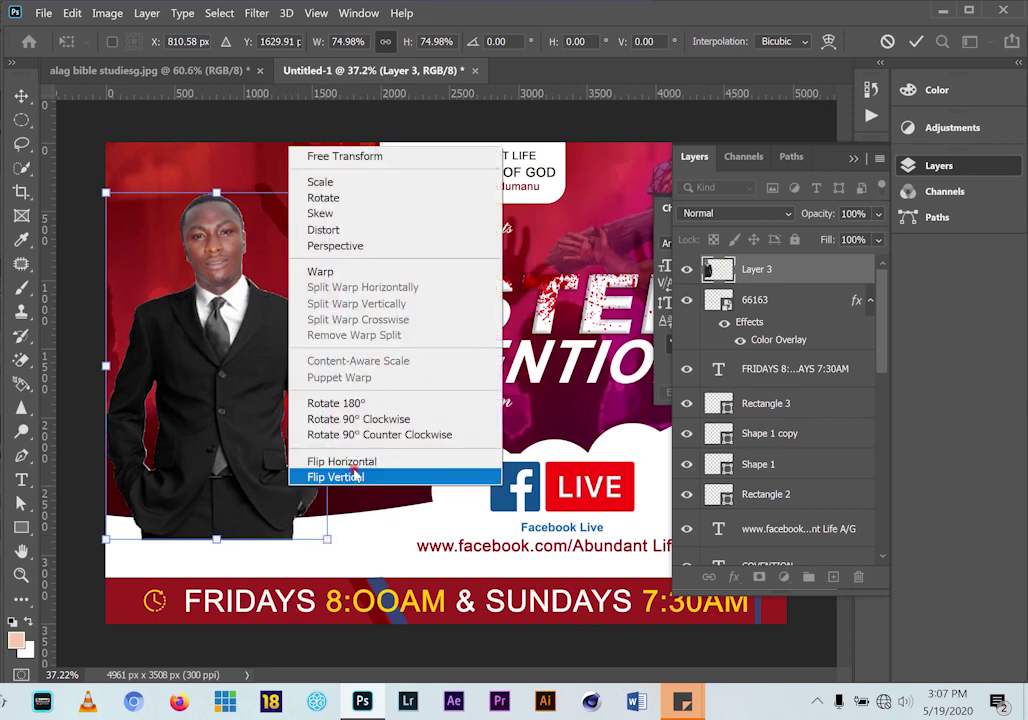
pyautogui.click(368, 461)
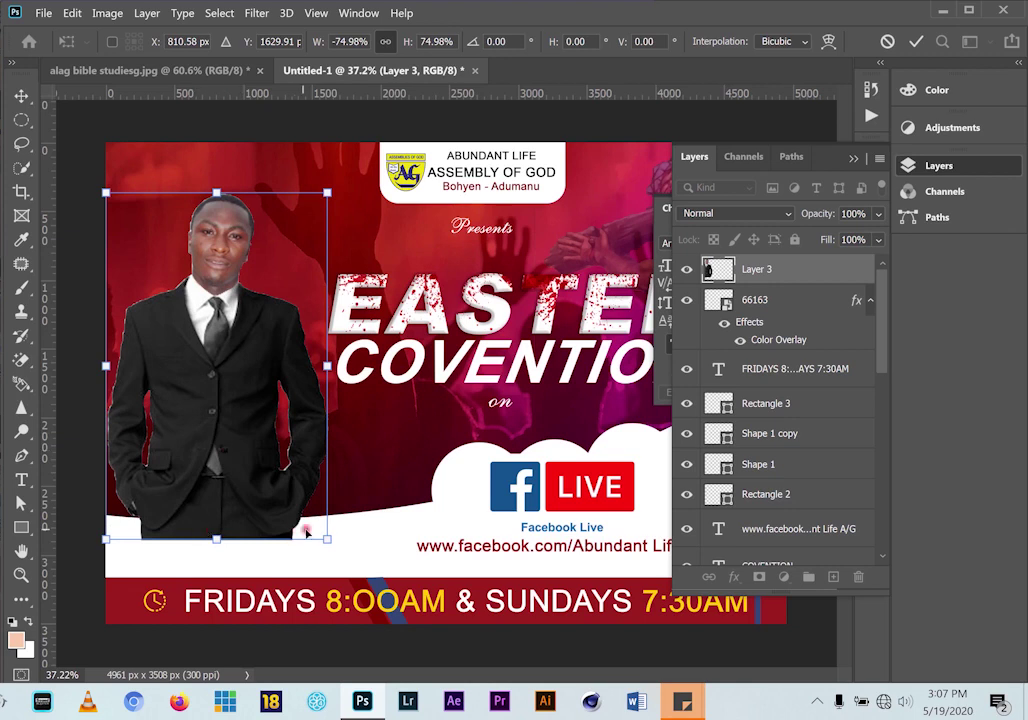
pyautogui.moveTo(327, 539); pyautogui.dragTo(435, 680)
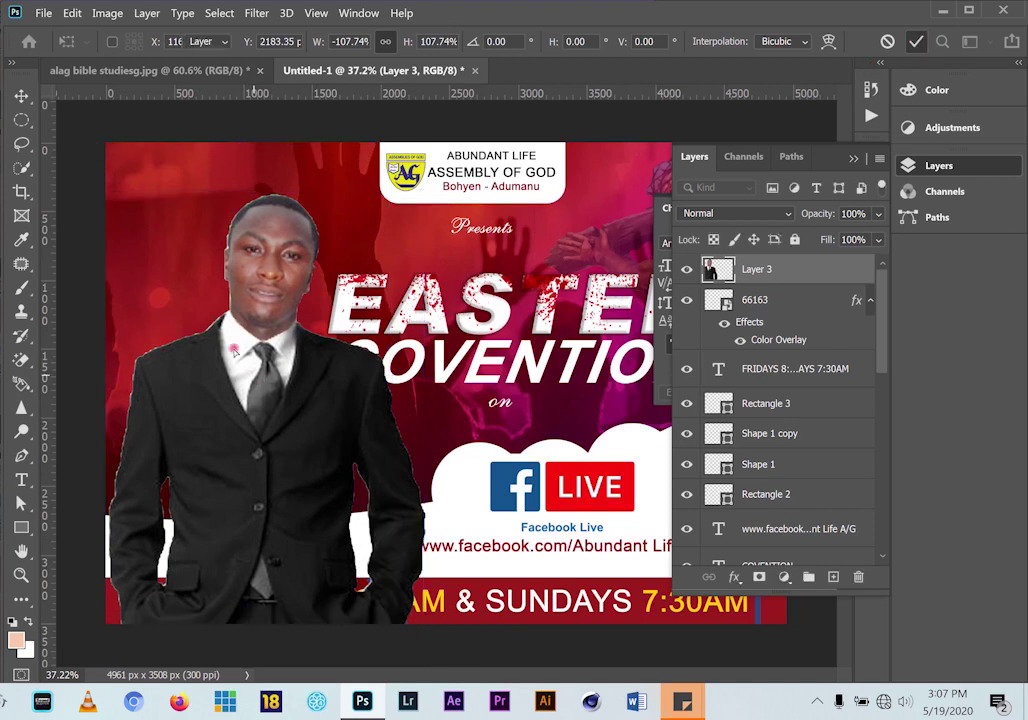
pyautogui.moveTo(263, 329); pyautogui.dragTo(229, 280)
pyautogui.press('Return')
pyautogui.moveTo(390, 143); pyautogui.dragTo(347, 211)
pyautogui.moveTo(212, 383); pyautogui.dragTo(212, 329)
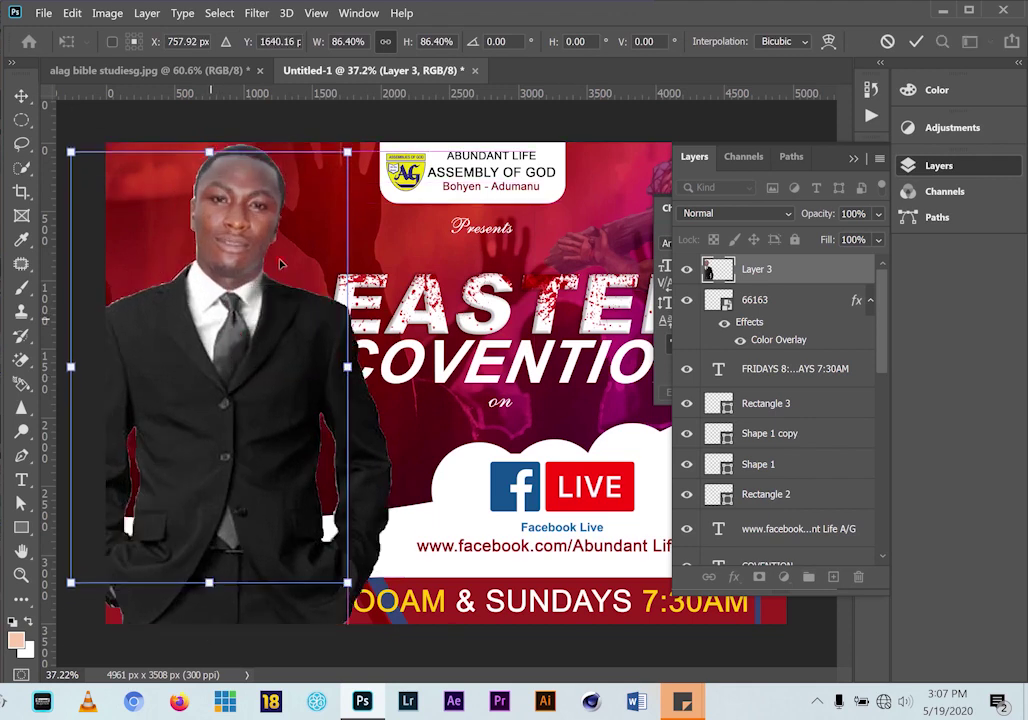
# Commit the man's transform and move Layer 3 down the stack just above Layer 1
pyautogui.click(21, 95)
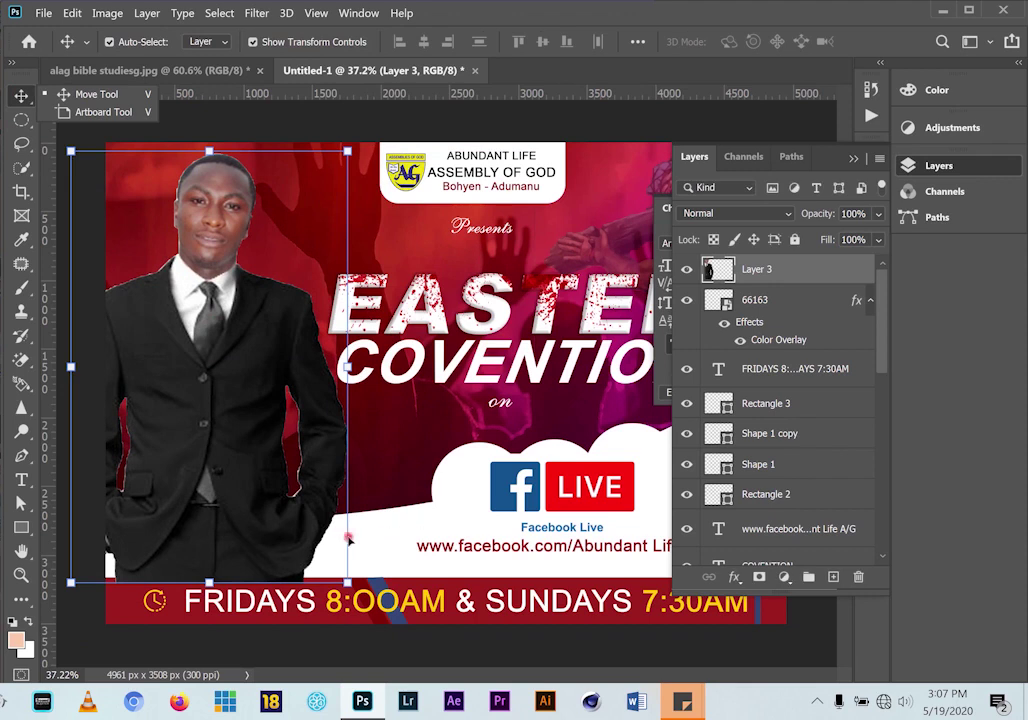
pyautogui.click(205, 473)
pyautogui.moveTo(766, 286); pyautogui.dragTo(757, 494)
pyautogui.moveTo(756, 505); pyautogui.dragTo(758, 508)
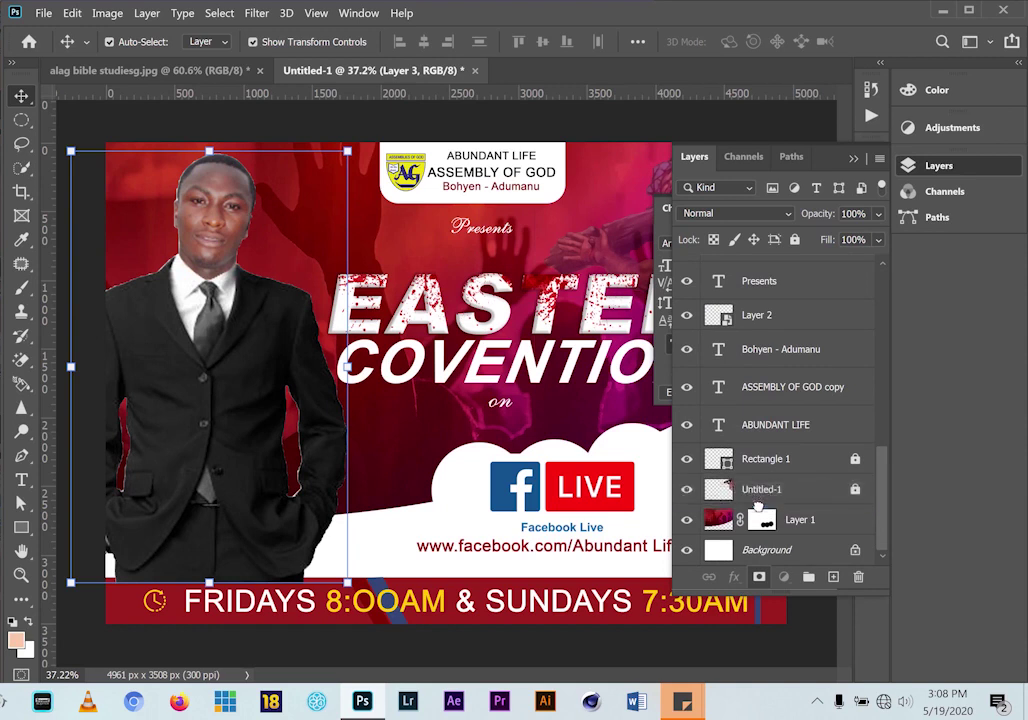
pyautogui.click(415, 525)
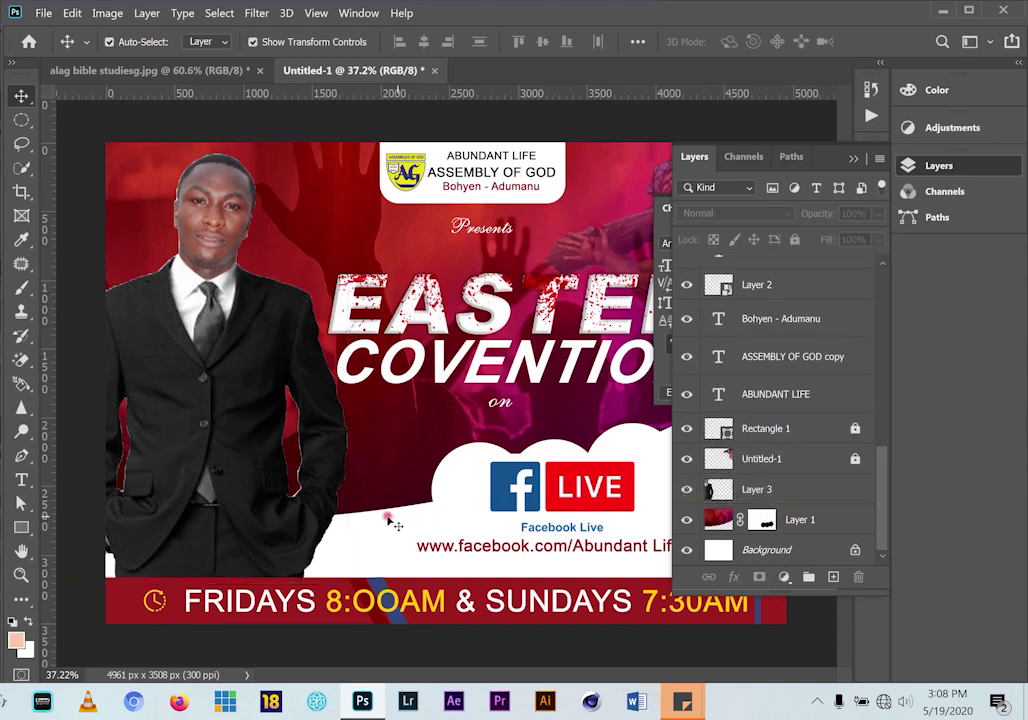
# Lower the man on the flyer to match the alag bible studiesg.jpg reference
pyautogui.click(92, 72)
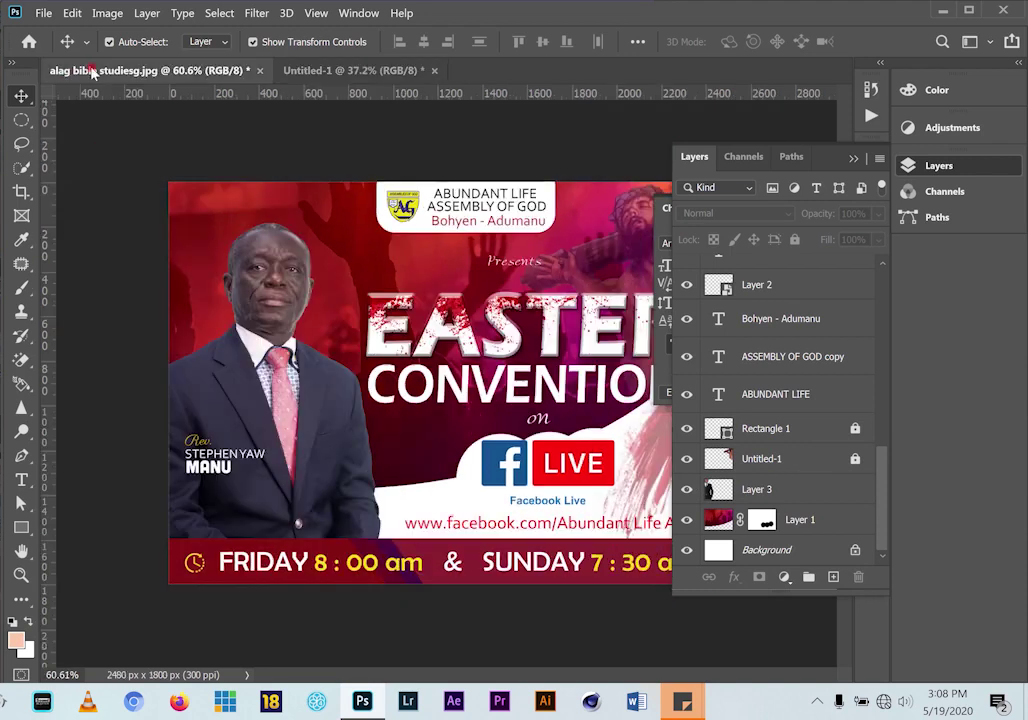
pyautogui.click(355, 72)
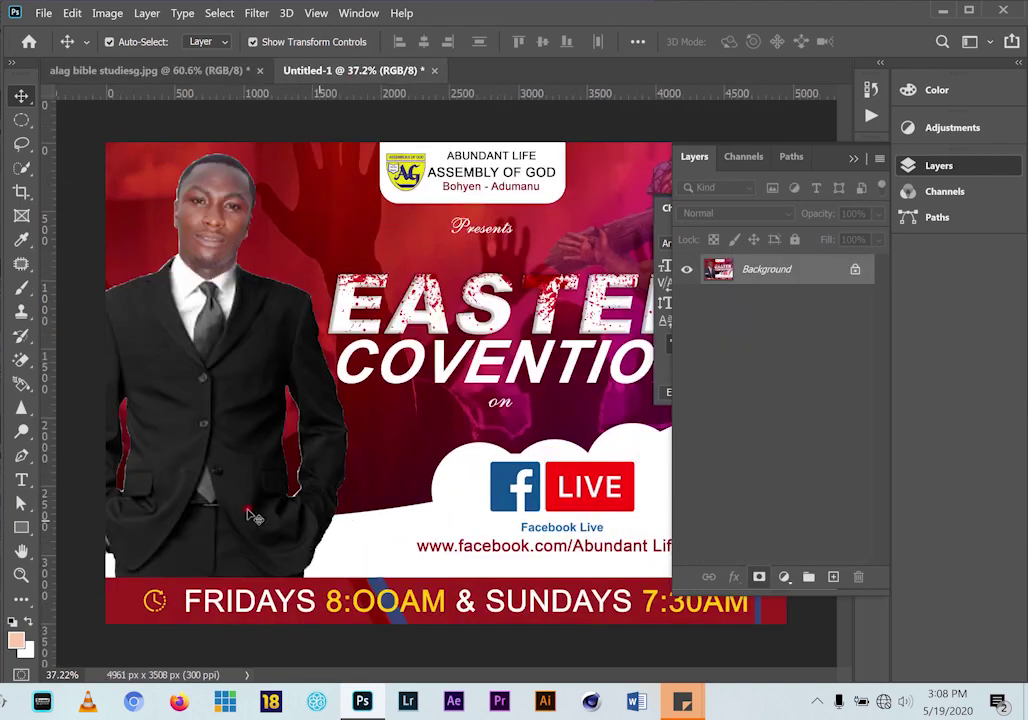
pyautogui.moveTo(243, 462); pyautogui.dragTo(243, 516)
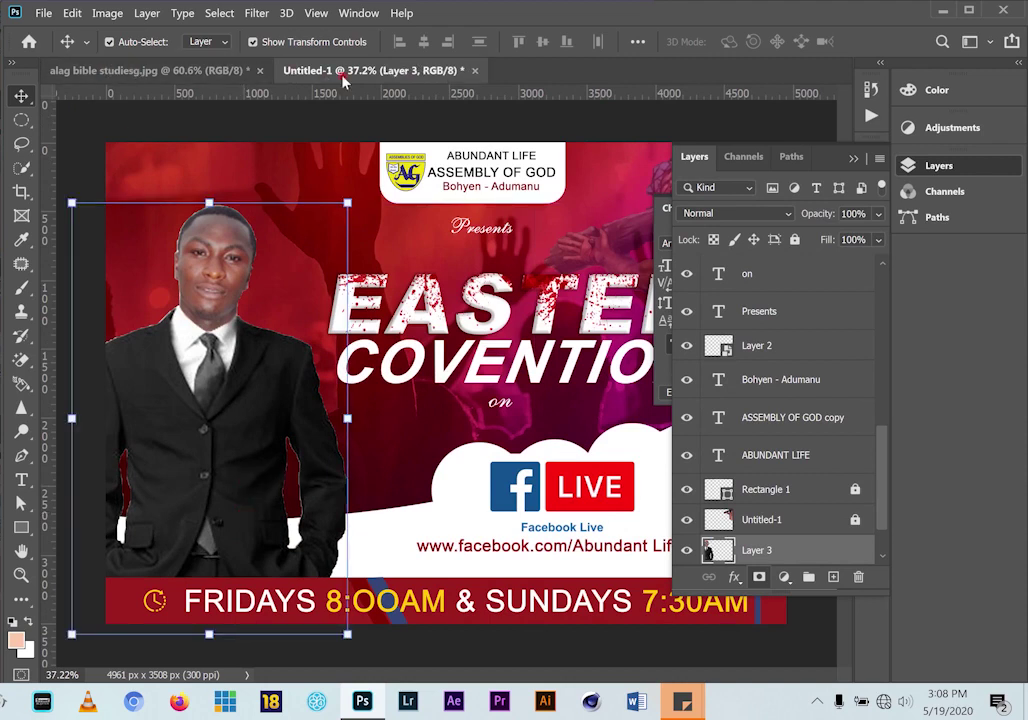
pyautogui.click(138, 71)
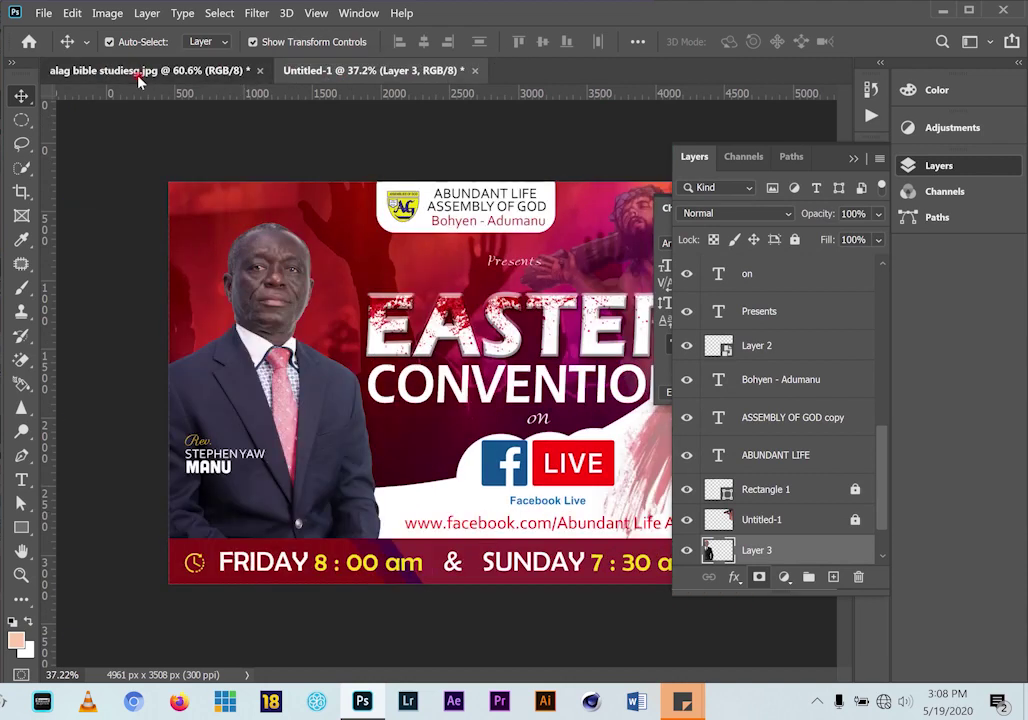
pyautogui.click(397, 70)
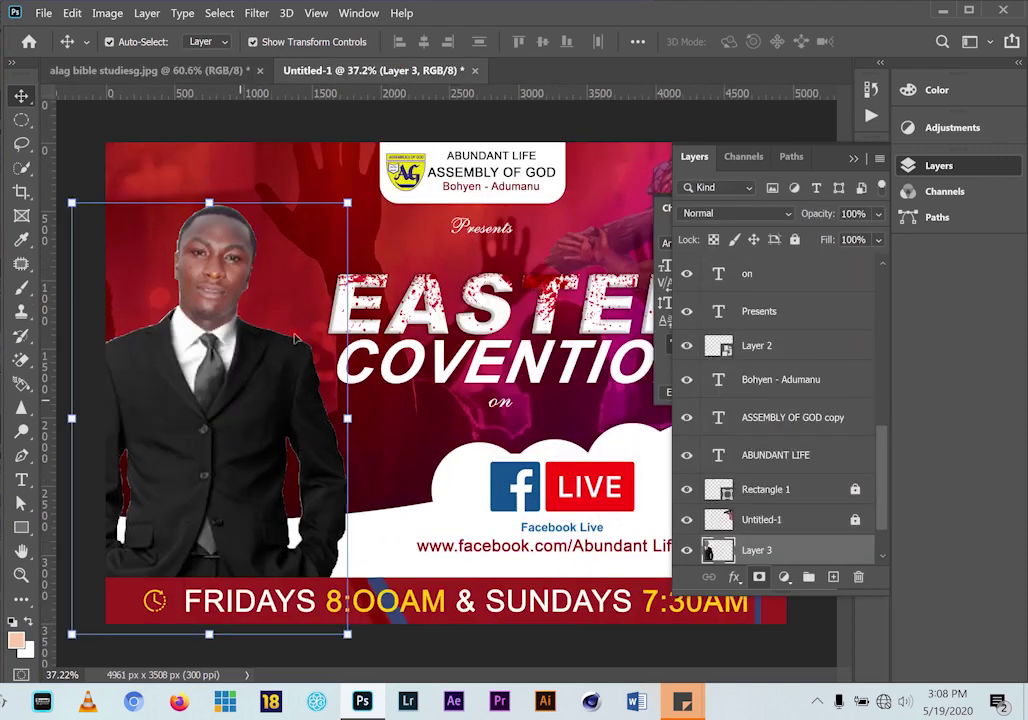
# Add a white text line with the speaker's name on the man's jacket
pyautogui.click(22, 478)
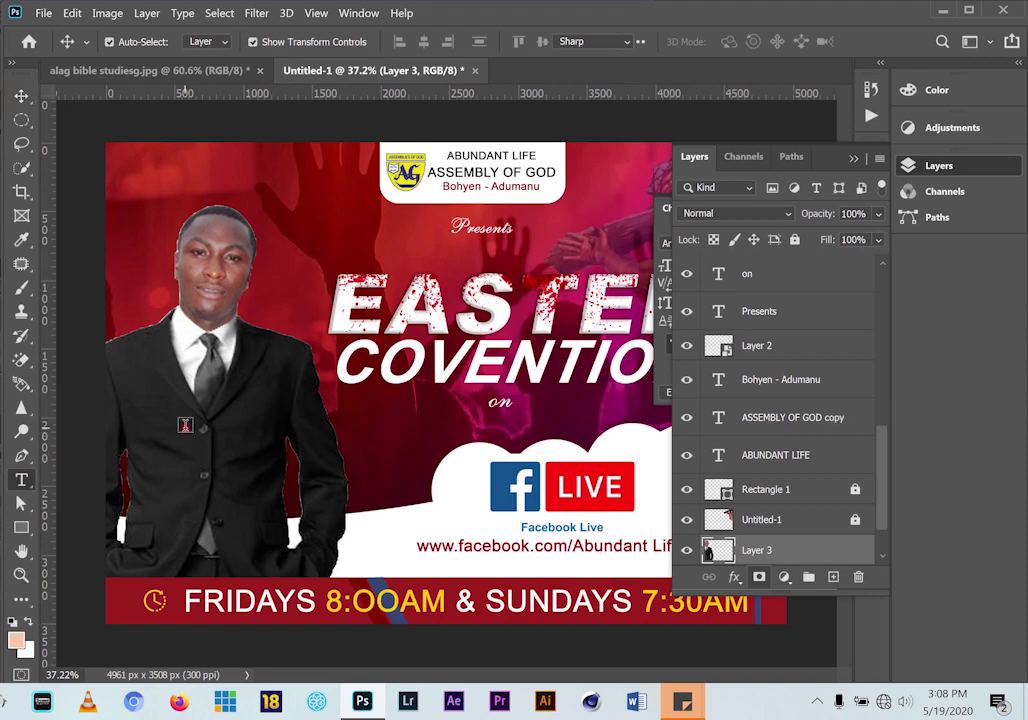
pyautogui.click(308, 443)
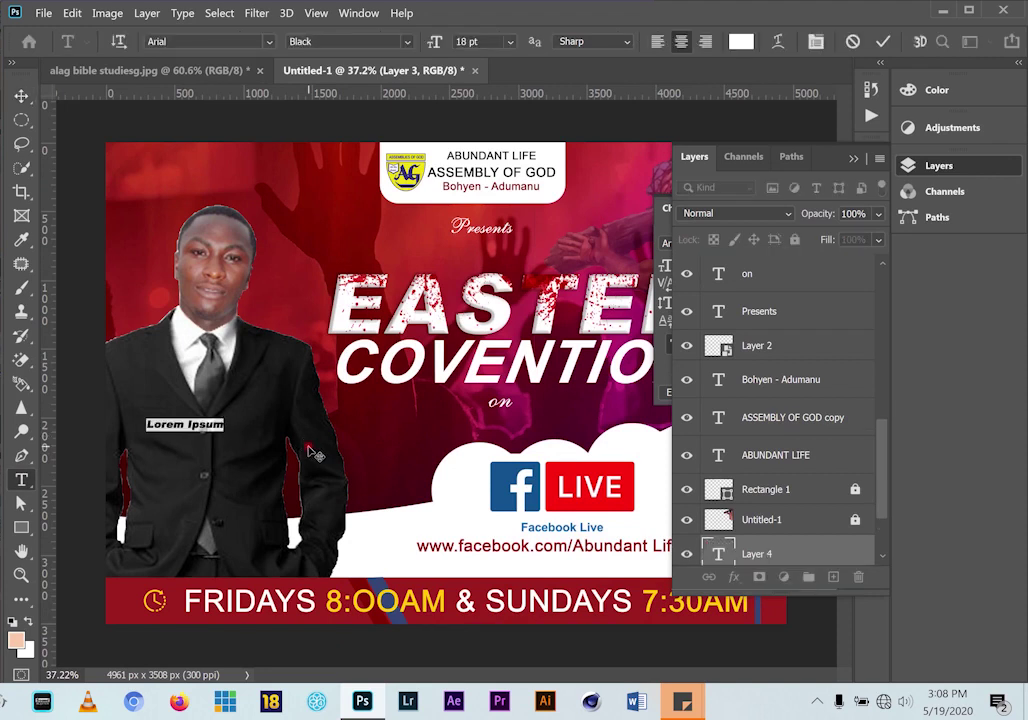
pyautogui.write('P')
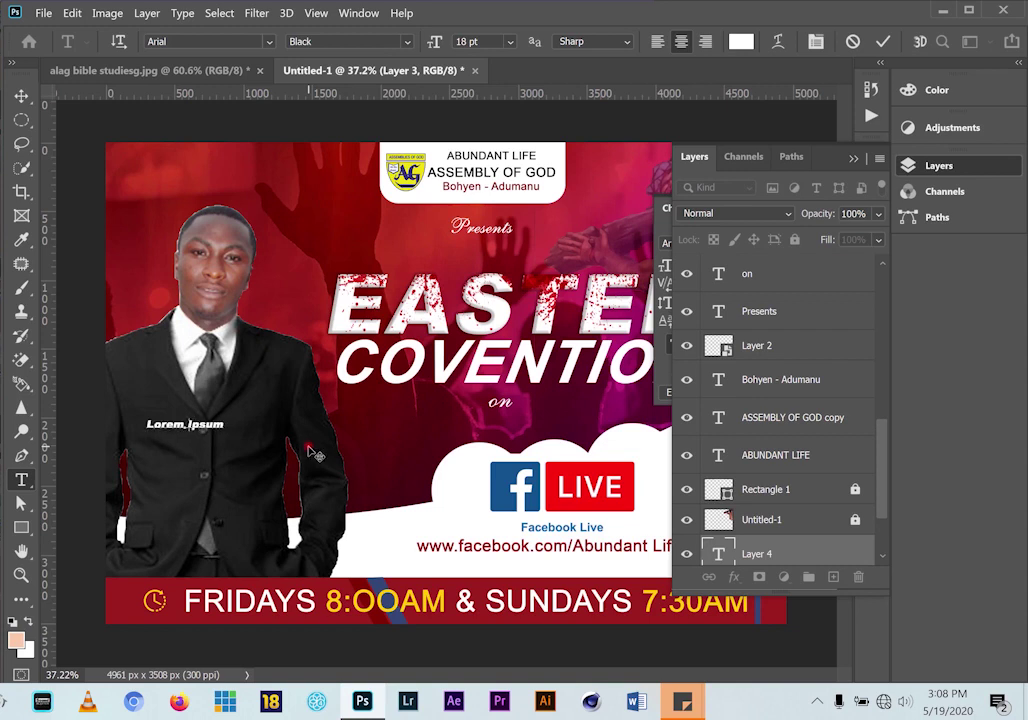
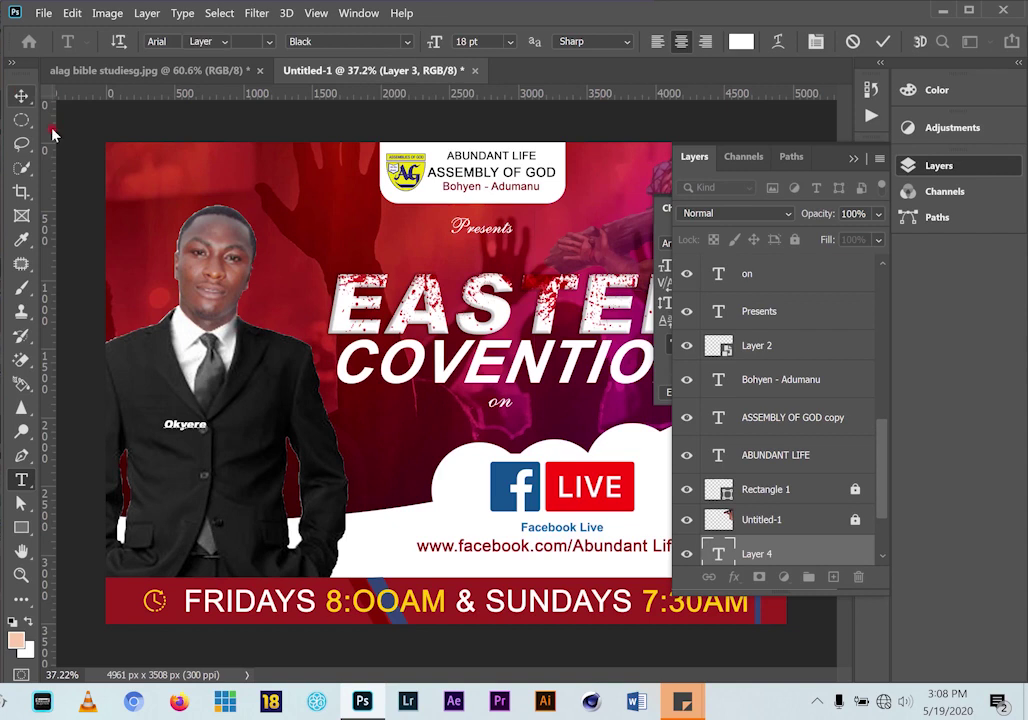
pyautogui.click(21, 95)
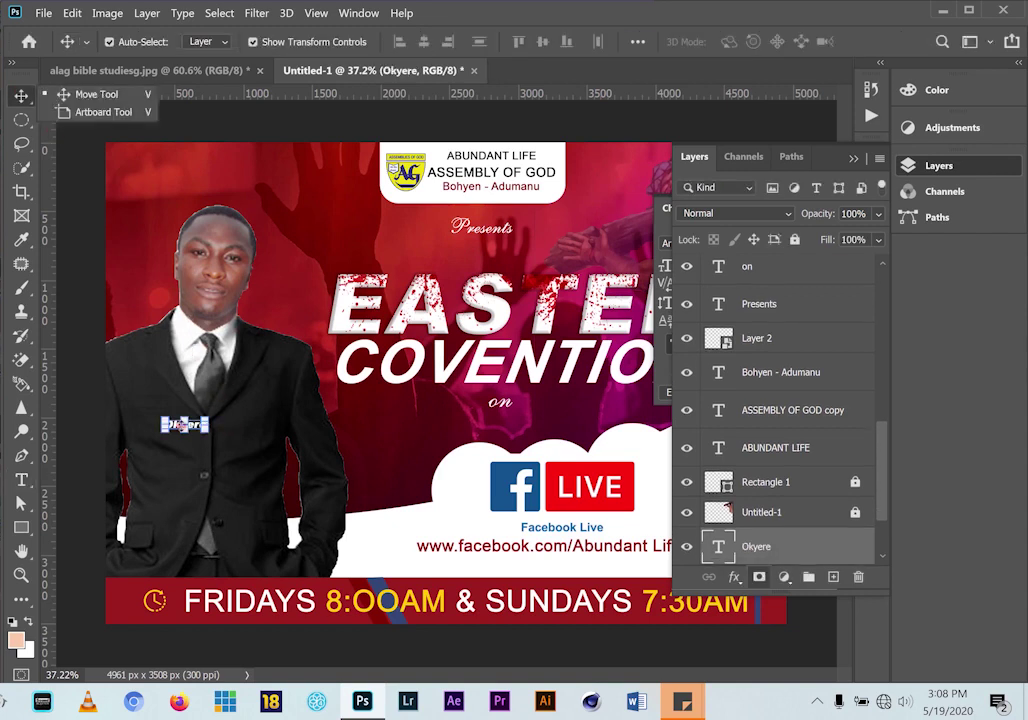
# Duplicate the name line just below and retype the copy with the speaker's other name
pyautogui.scroll(2, 193, 430)
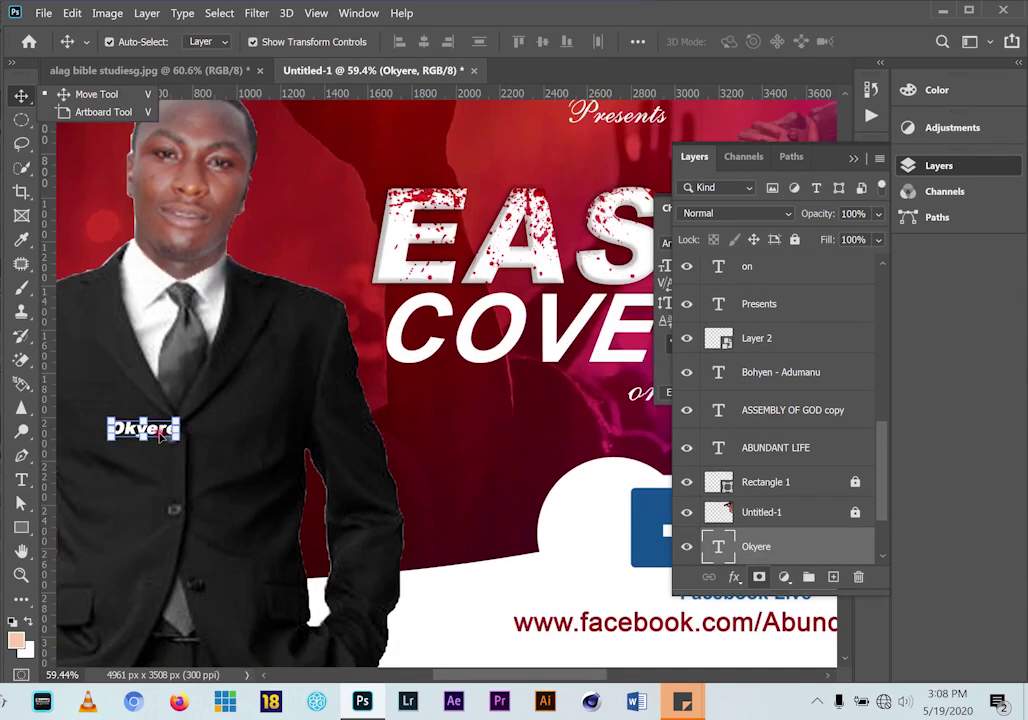
pyautogui.moveTo(160, 432); pyautogui.dragTo(160, 470)
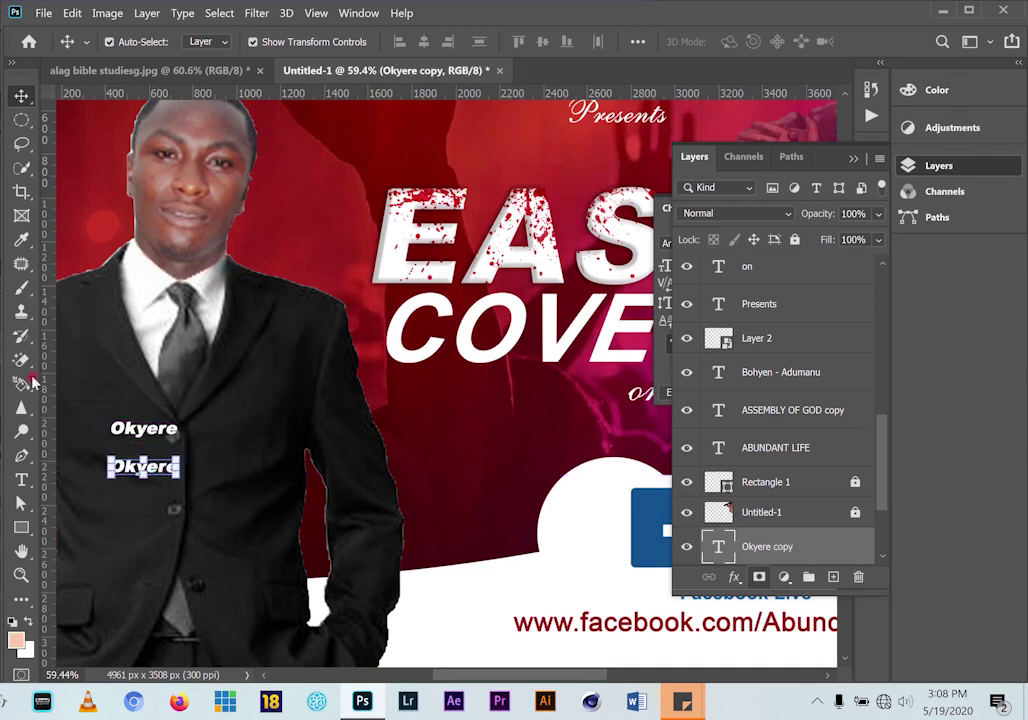
pyautogui.click(21, 480)
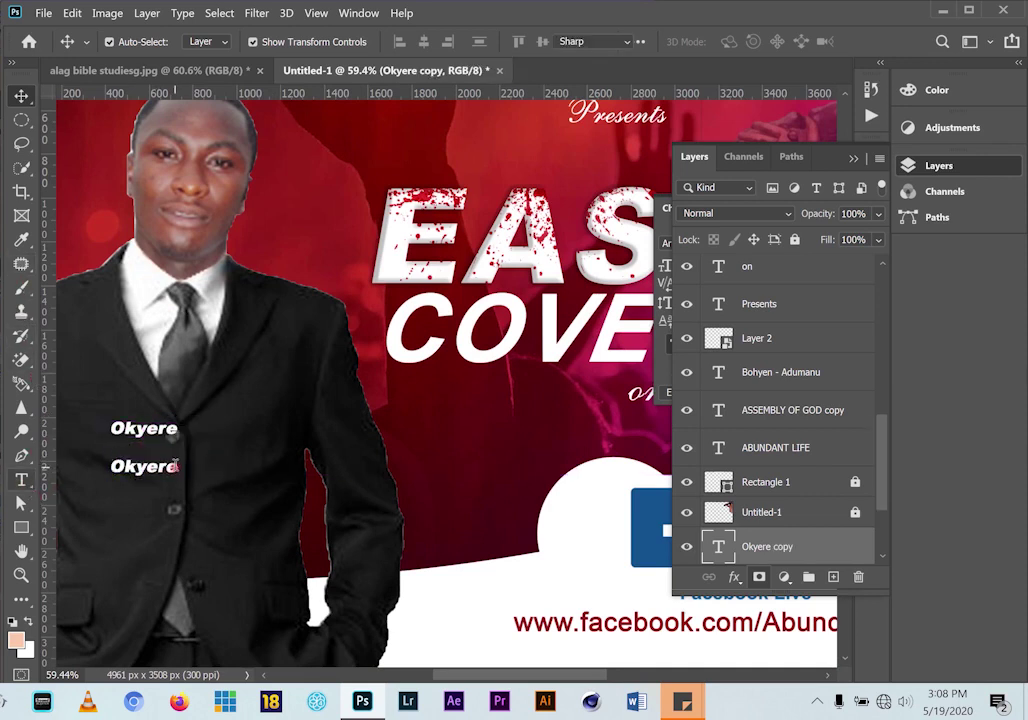
pyautogui.moveTo(176, 466); pyautogui.dragTo(100, 466)
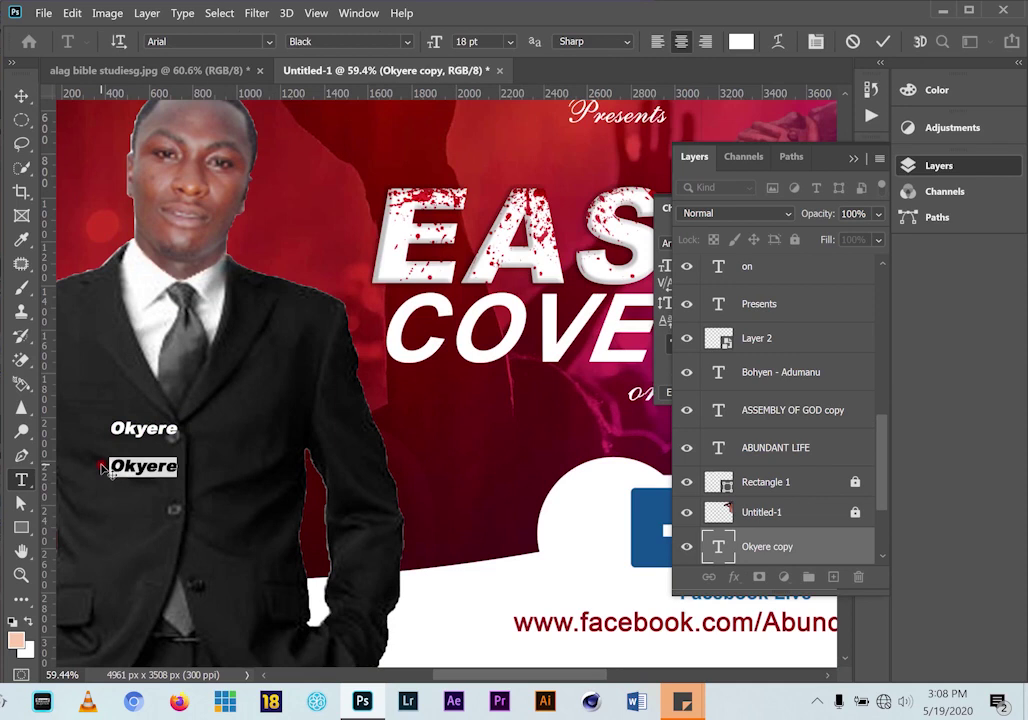
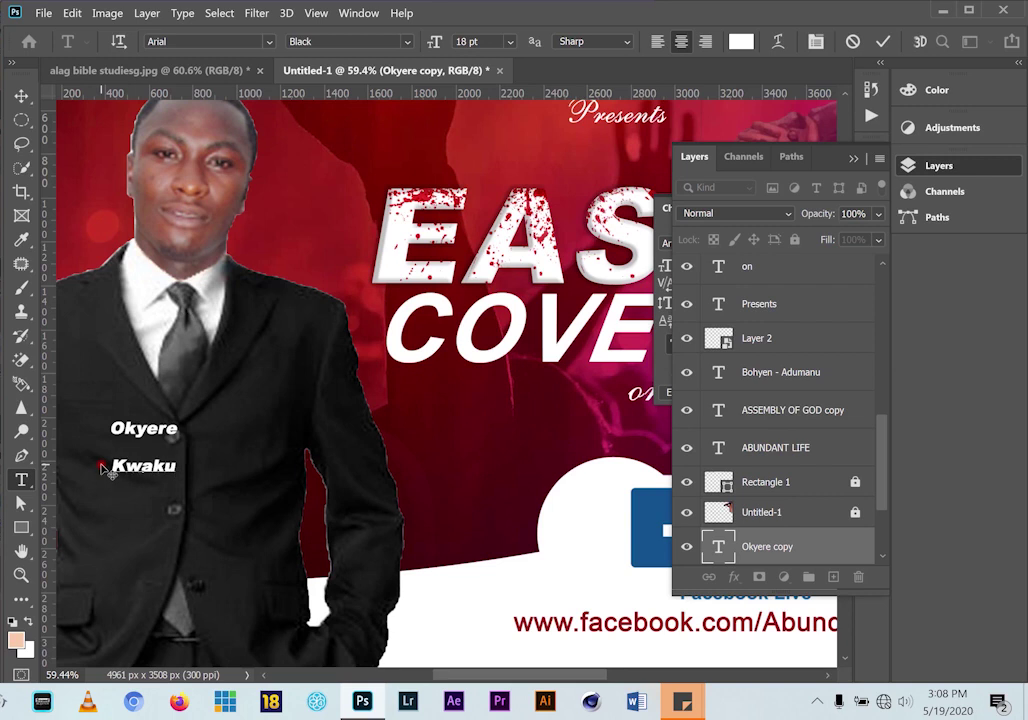
pyautogui.click(20, 95)
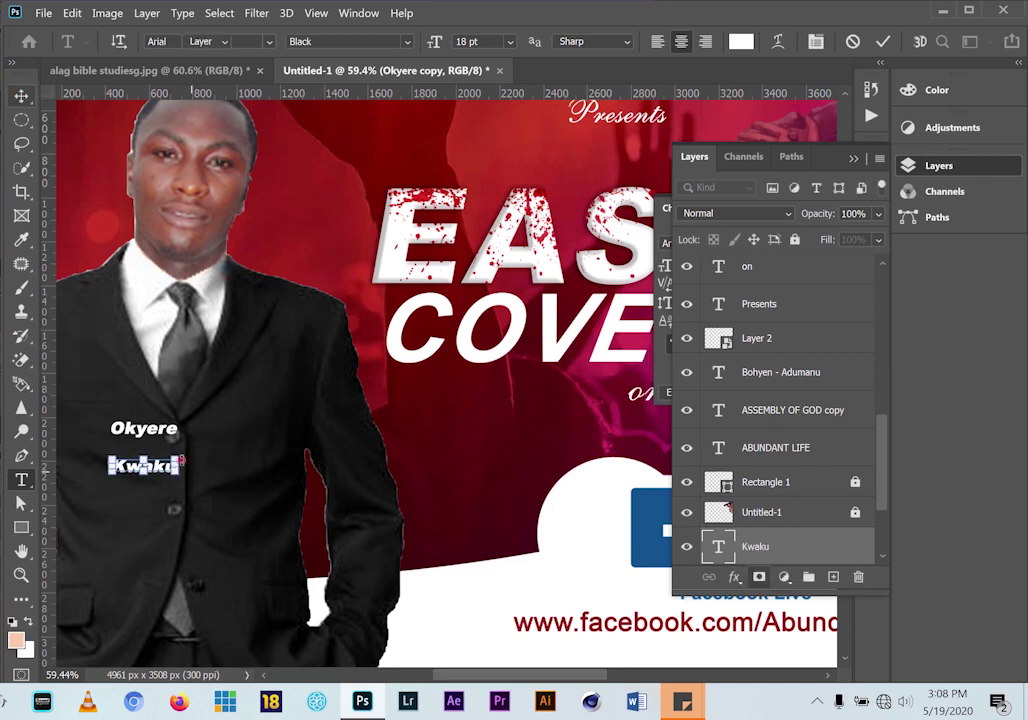
pyautogui.hotkey('ctrl', 't')
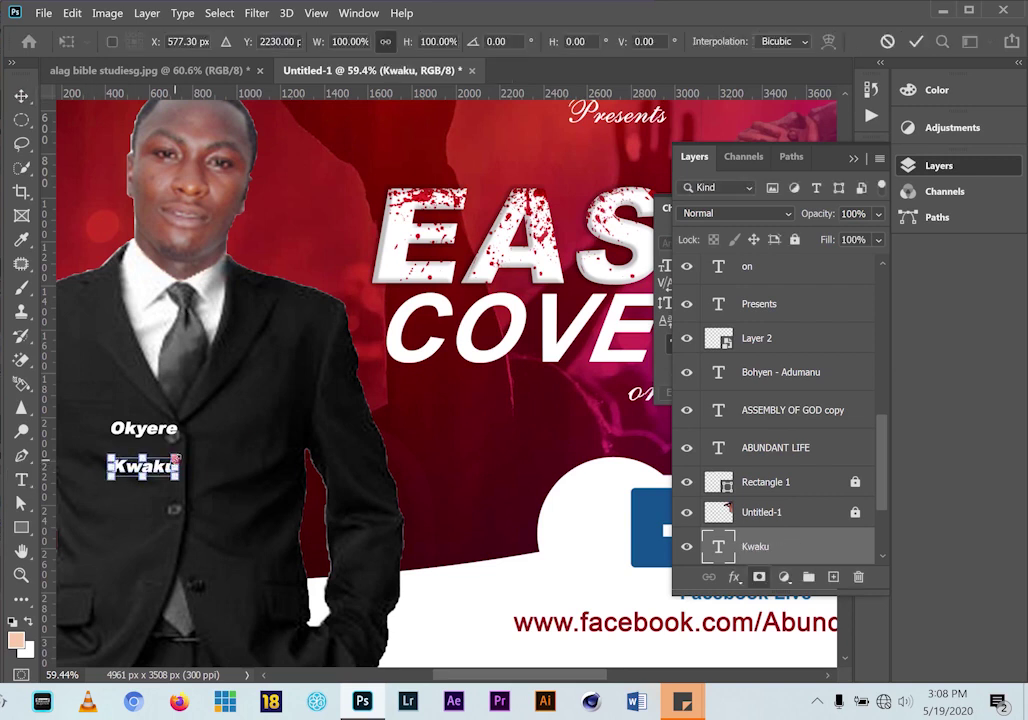
pyautogui.moveTo(178, 457); pyautogui.dragTo(241, 437)
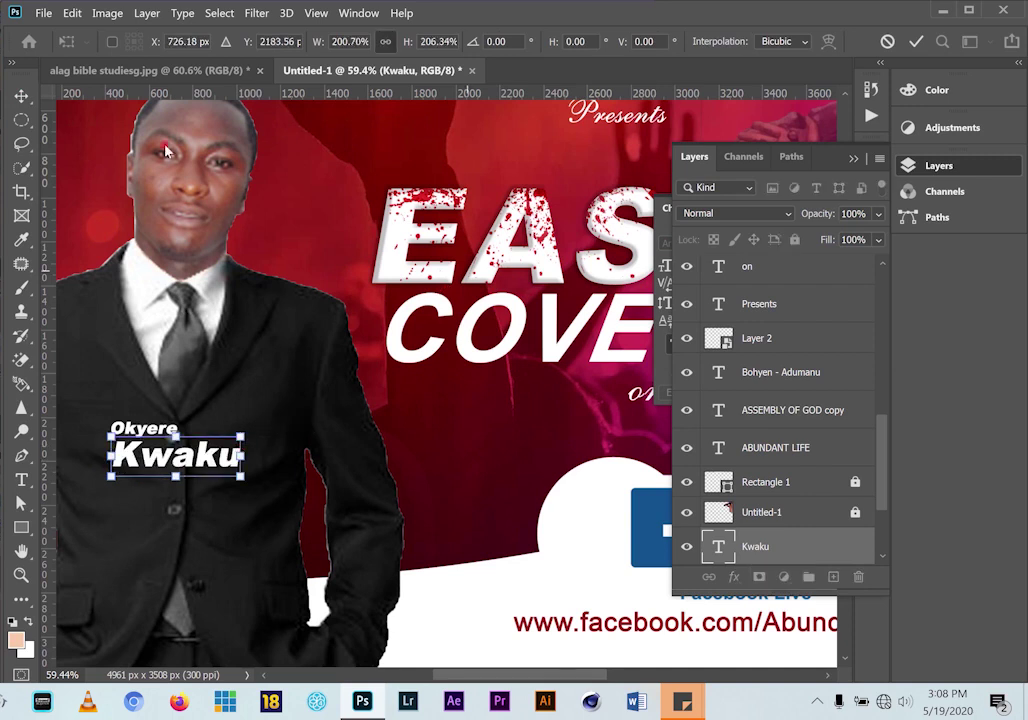
pyautogui.moveTo(215, 463); pyautogui.dragTo(216, 483)
pyautogui.press('Return')
pyautogui.click(172, 431)
pyautogui.moveTo(172, 431); pyautogui.dragTo(234, 460)
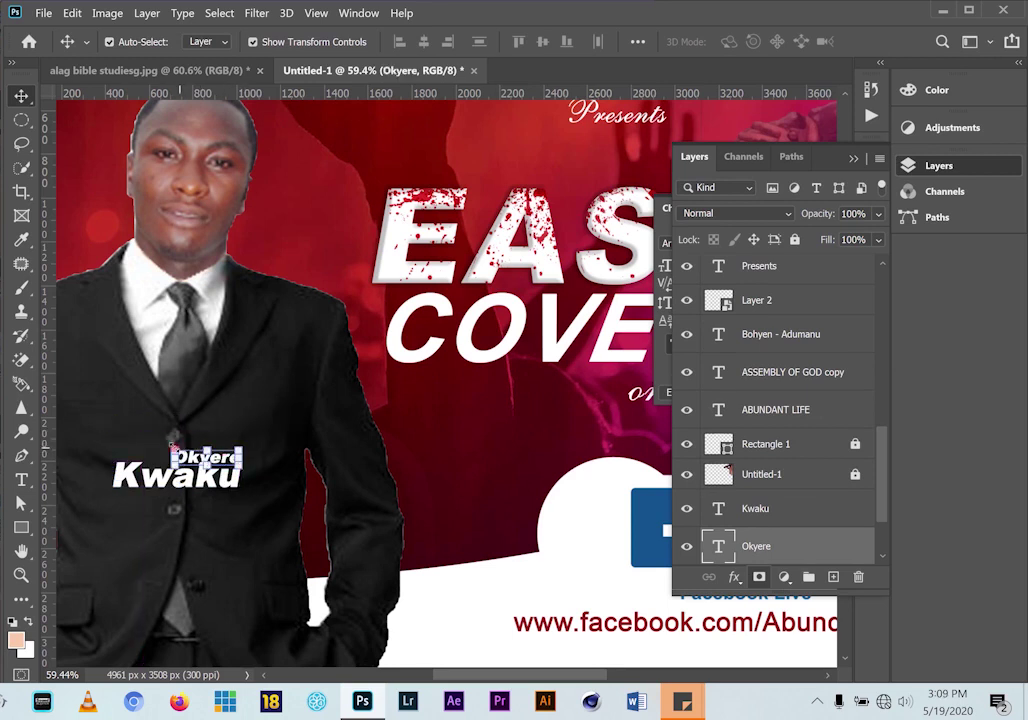
pyautogui.click(172, 447)
pyautogui.moveTo(170, 446); pyautogui.dragTo(154, 438)
pyautogui.click(22, 96)
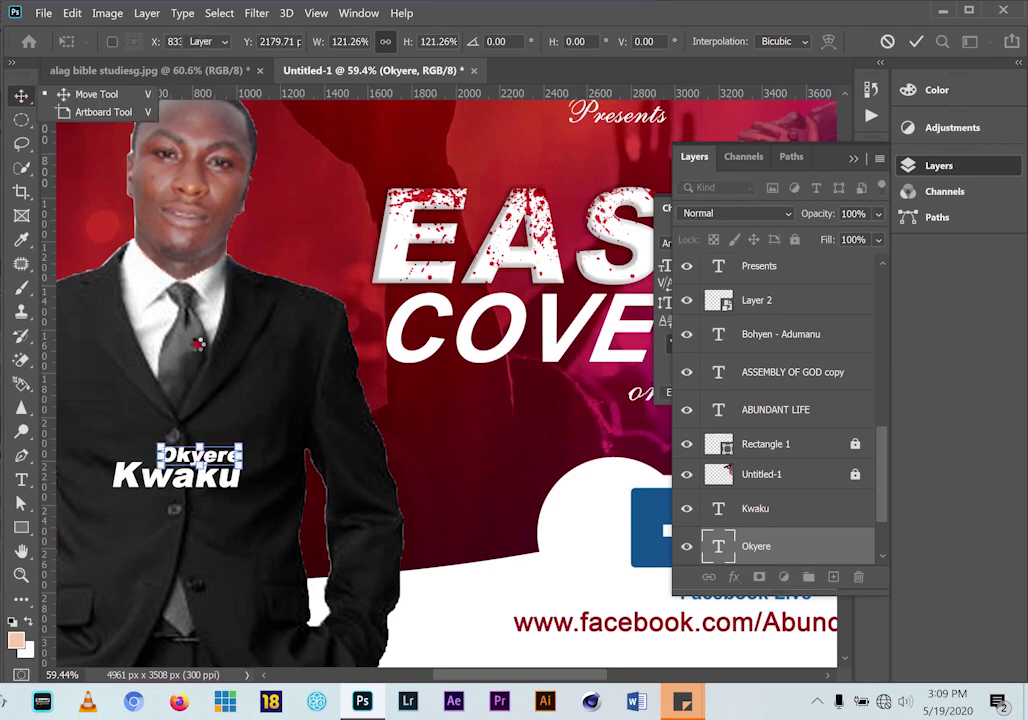
# Add a new text layer reading REV higher up on the jacket
pyautogui.press('t')
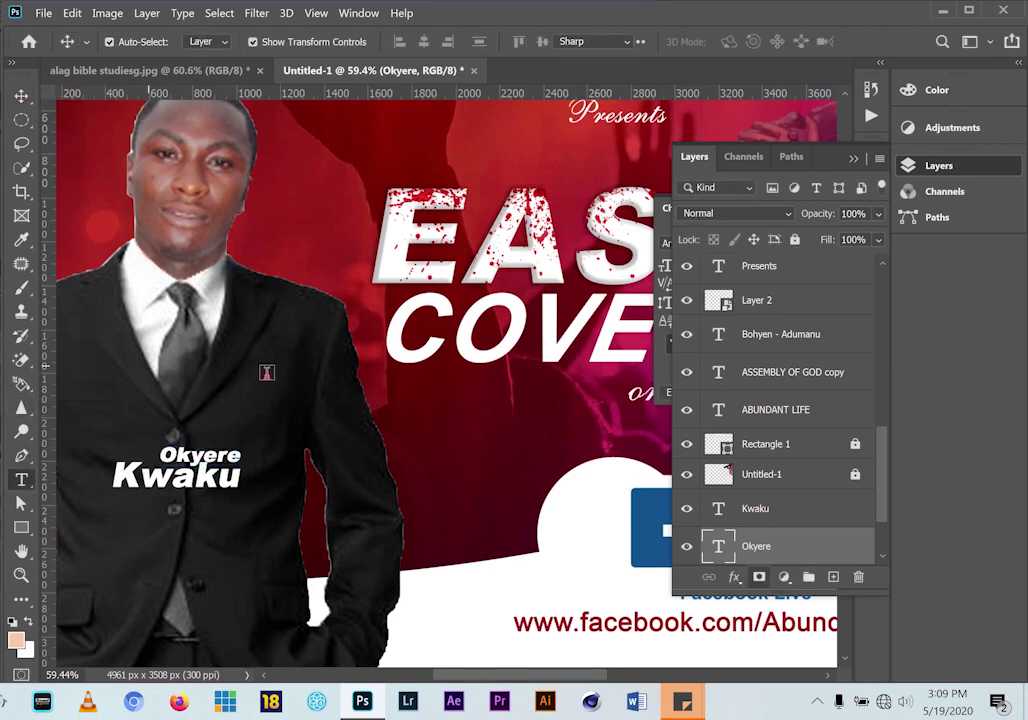
pyautogui.click(266, 373)
pyautogui.press('BackSpace')
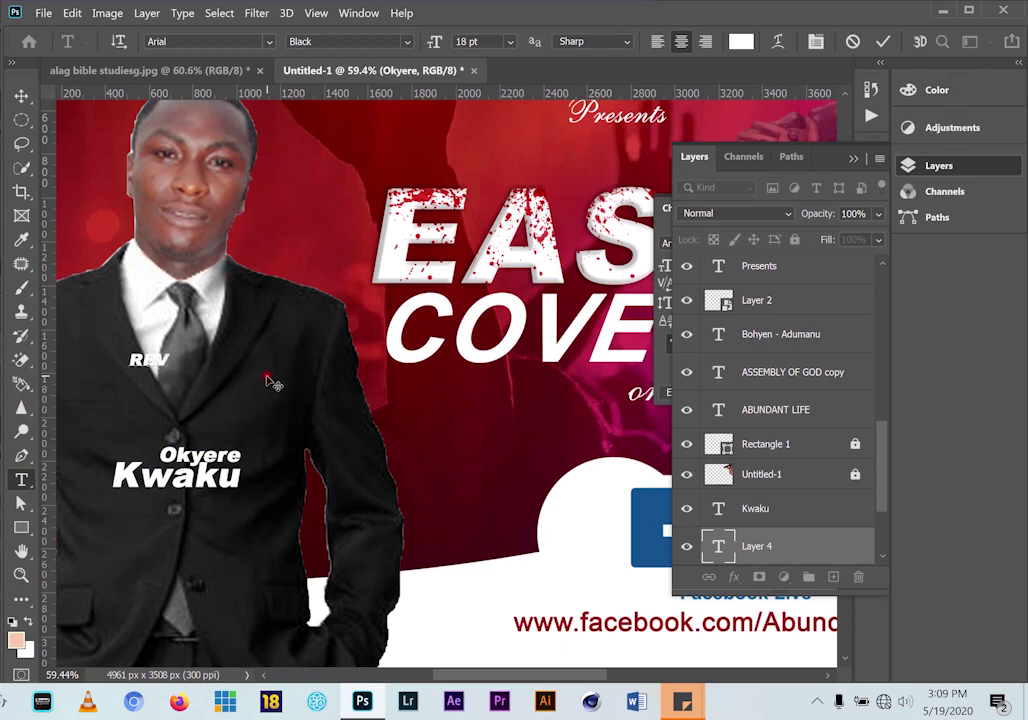
# Set the REV text's font to 40 and scale it larger
pyautogui.click(21, 95)
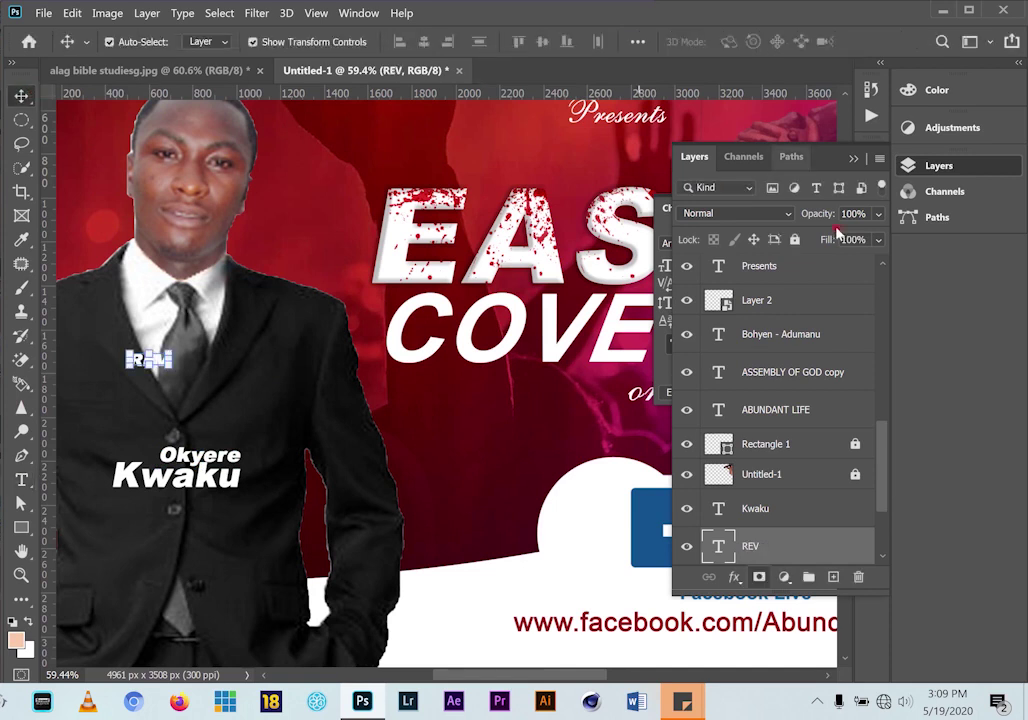
pyautogui.click(733, 214)
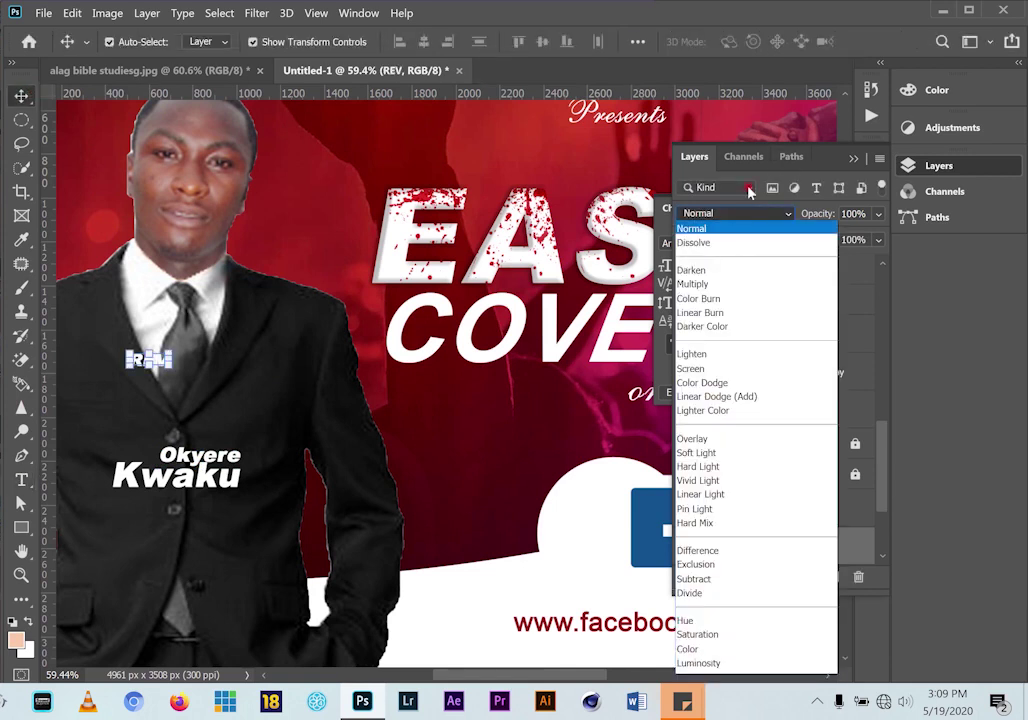
pyautogui.click(749, 190)
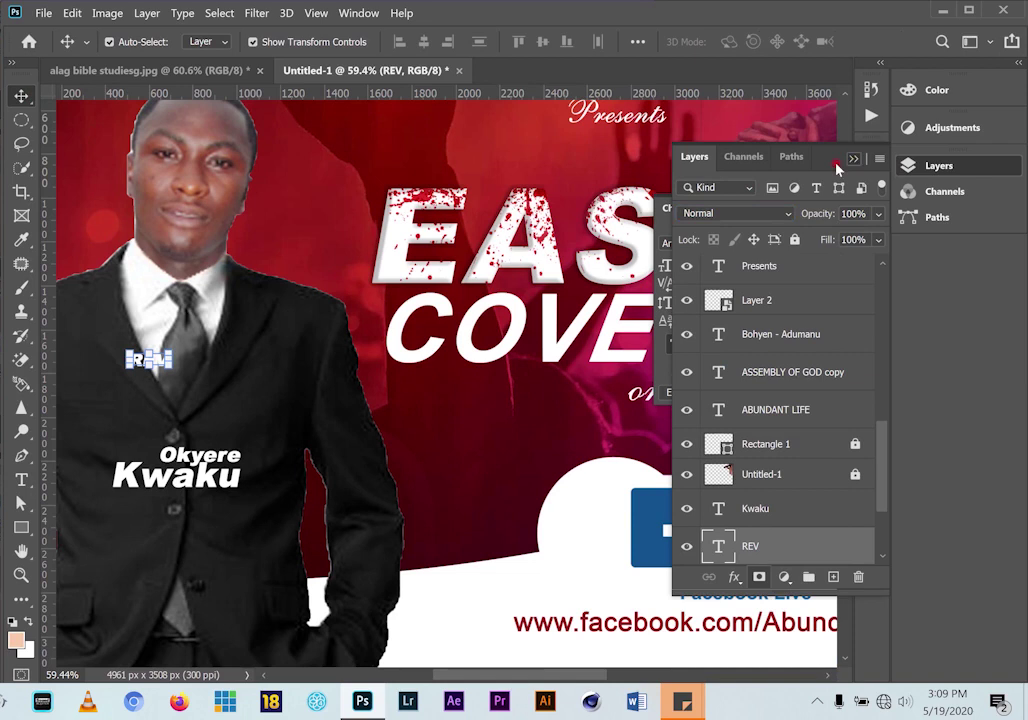
pyautogui.click(761, 243)
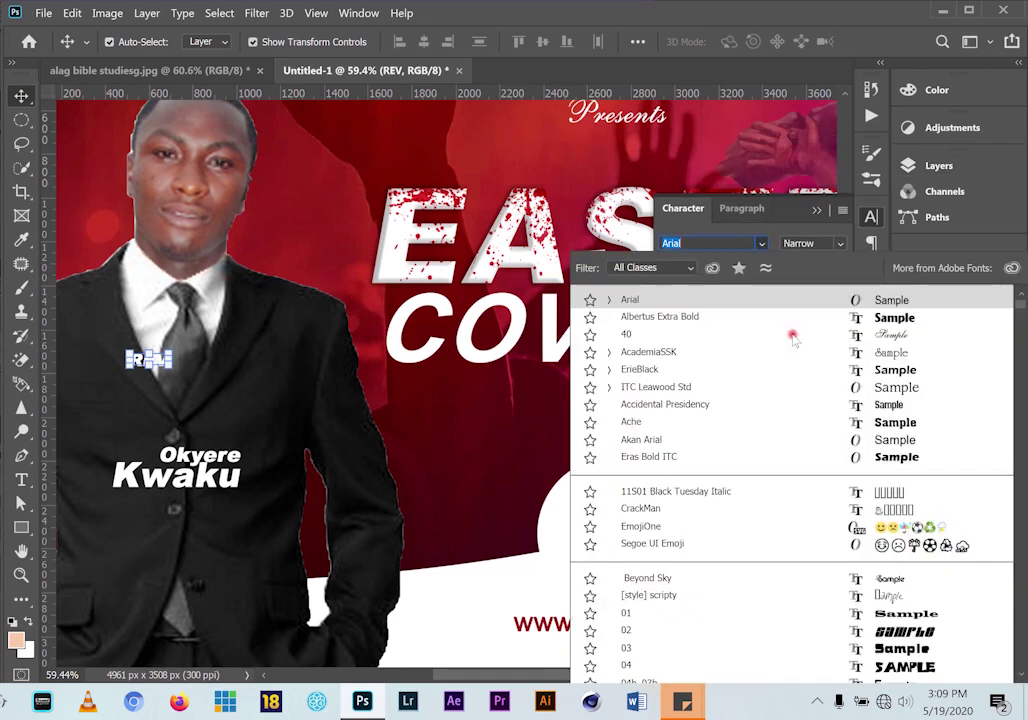
pyautogui.click(765, 334)
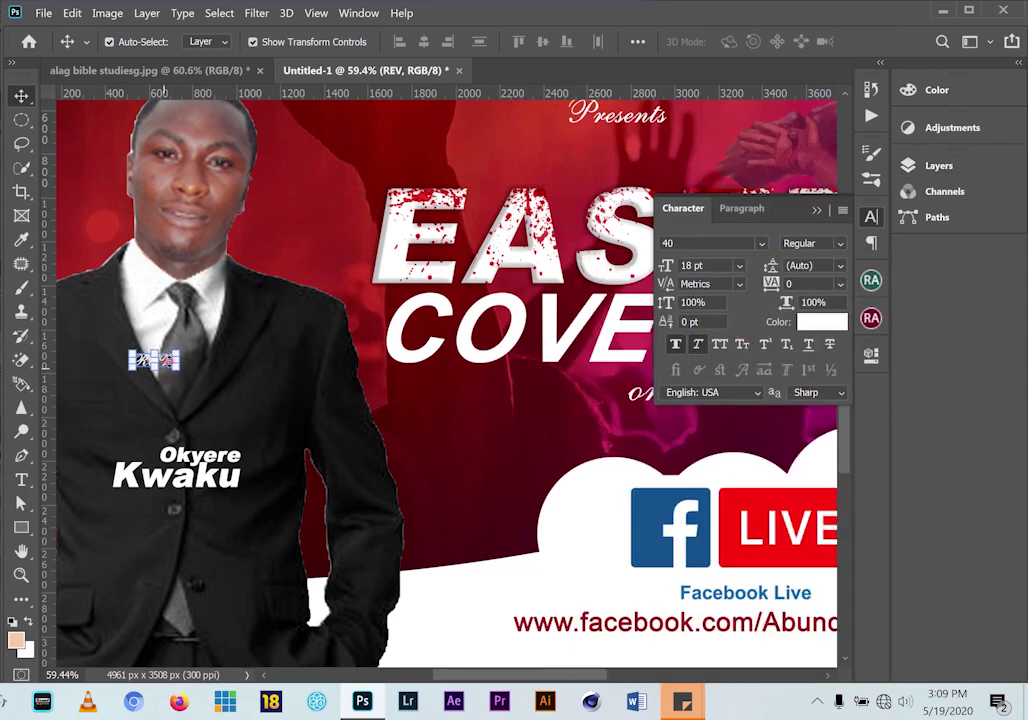
pyautogui.moveTo(180, 350); pyautogui.dragTo(238, 328)
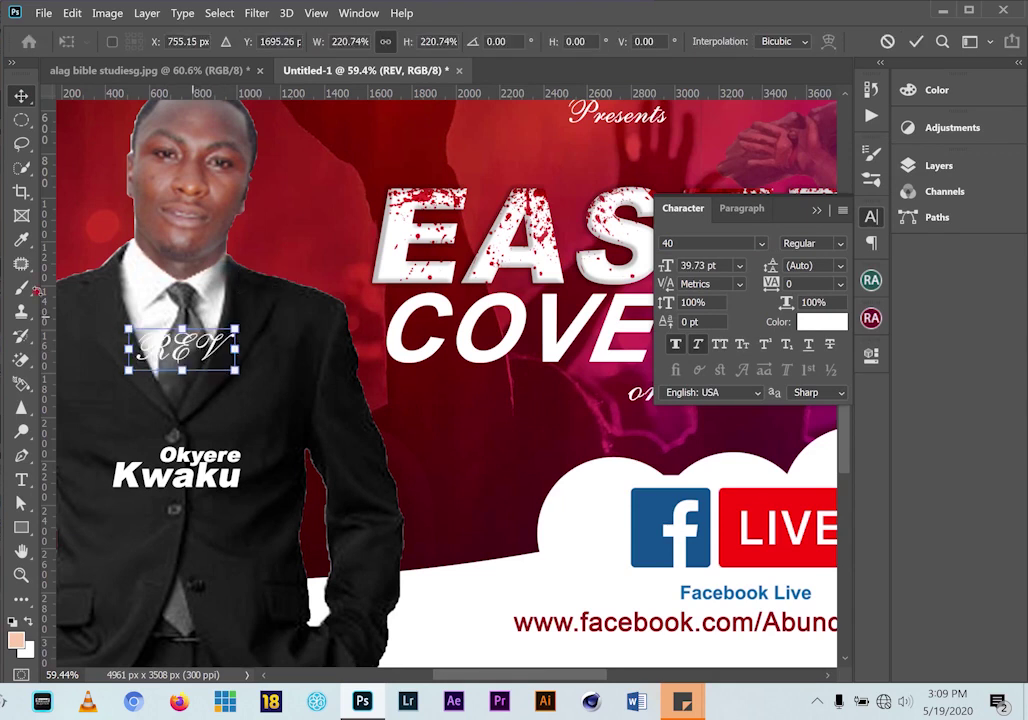
pyautogui.click(23, 481)
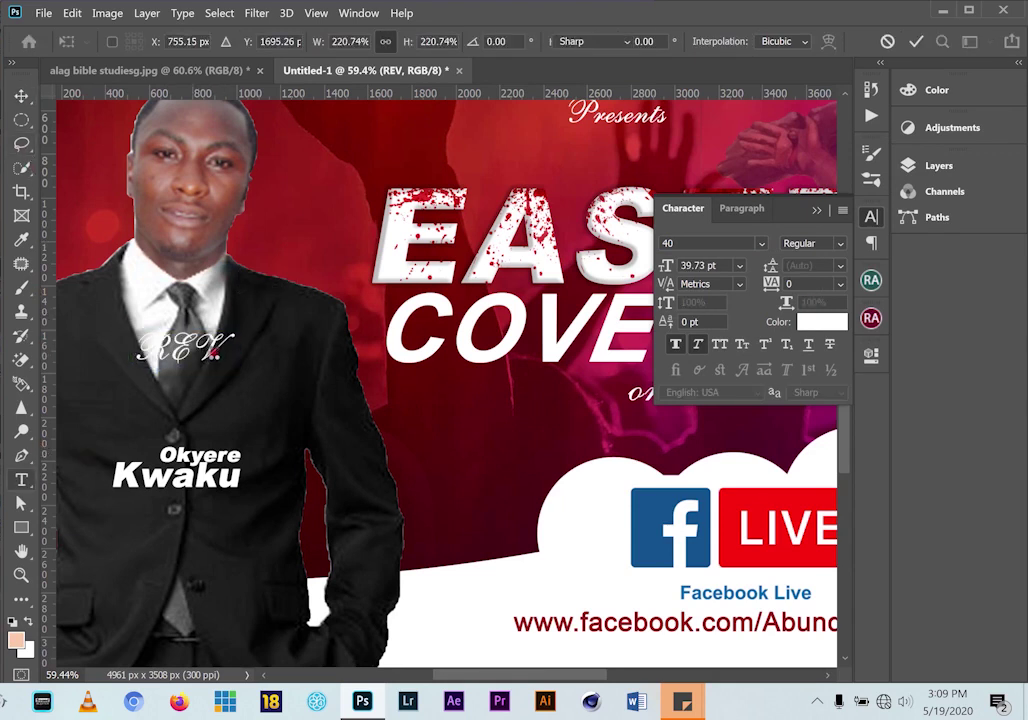
# Change the wording from REV to Rev
pyautogui.click(230, 340)
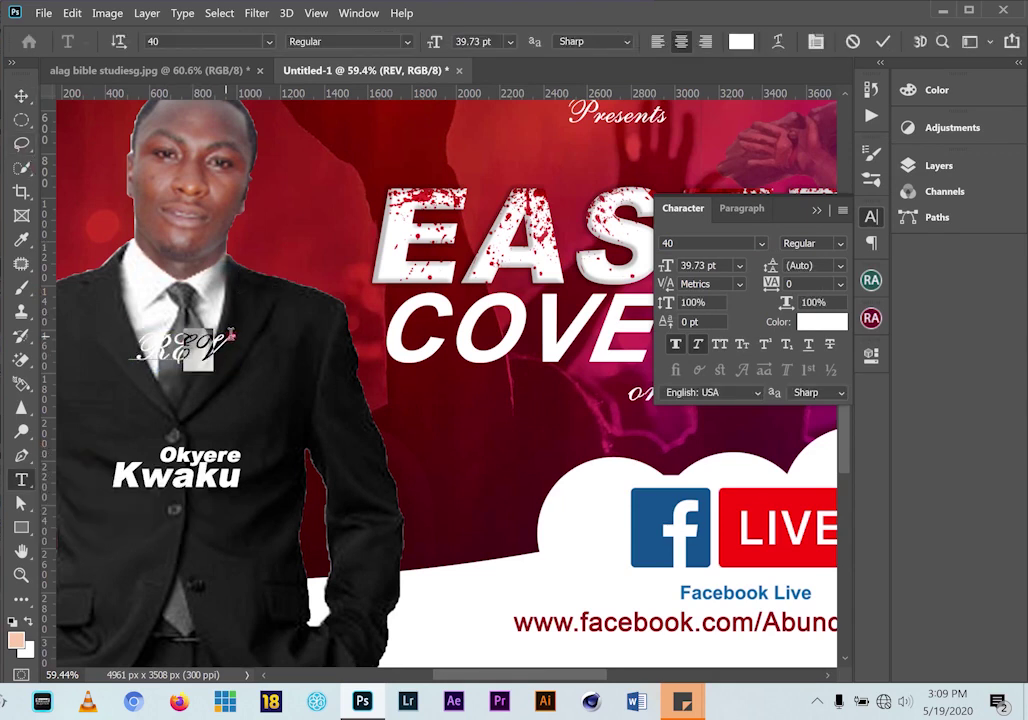
pyautogui.press('BackSpace')
pyautogui.press('BackSpace')
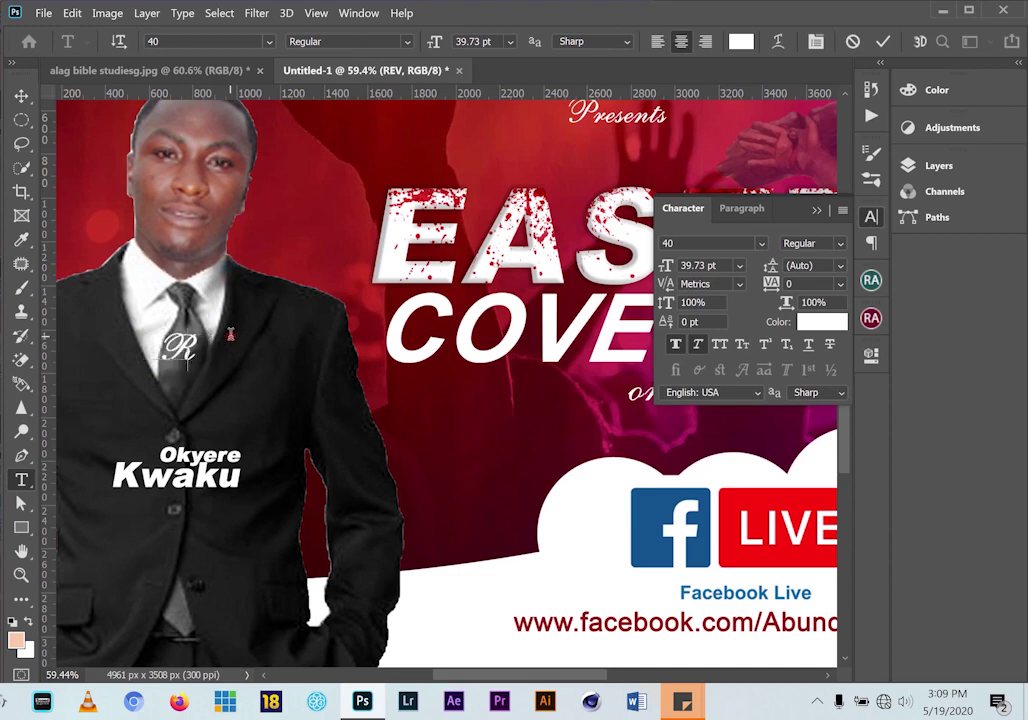
pyautogui.write('E')
pyautogui.press('BackSpace')
pyautogui.write('ev')
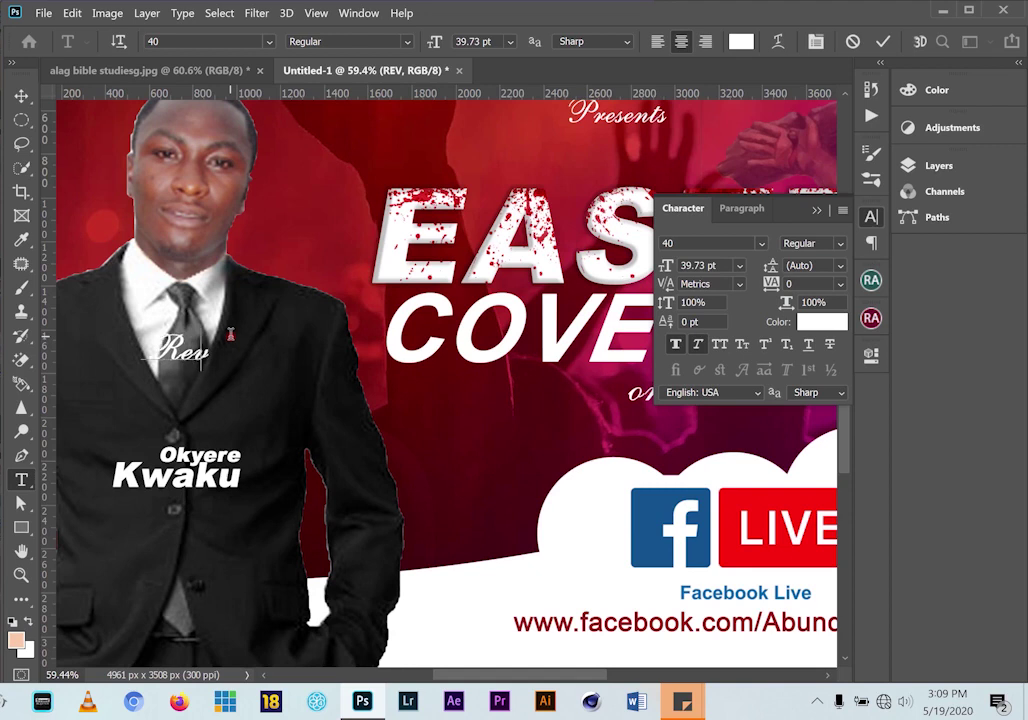
pyautogui.write('.')
pyautogui.click(21, 96)
# Colour the Rev. text bright gold (ffa800)
pyautogui.click(824, 323)
pyautogui.click(585, 242)
pyautogui.click(595, 263)
pyautogui.click(690, 386)
pyautogui.click(641, 212)
pyautogui.click(685, 360)
pyautogui.moveTo(685, 362); pyautogui.dragTo(688, 388)
pyautogui.moveTo(647, 257)
pyautogui.mouseDown()
pyautogui.moveTo(669, 165)
pyautogui.moveTo(663, 176)
pyautogui.mouseUp()
pyautogui.click(847, 168)
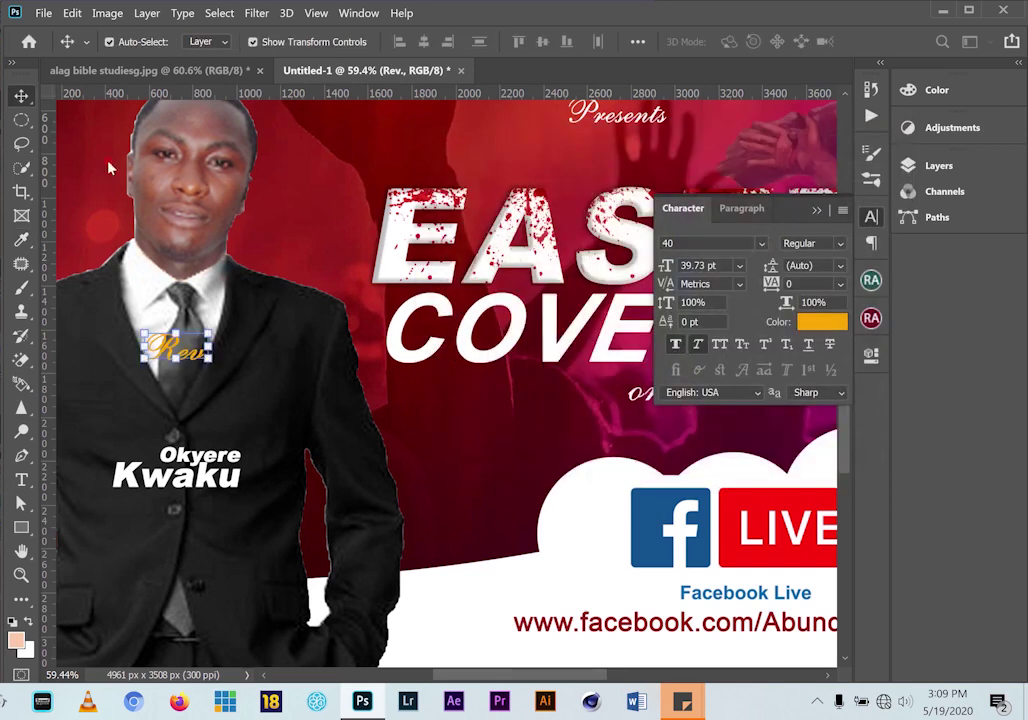
pyautogui.moveTo(175, 350); pyautogui.dragTo(97, 502)
pyautogui.click(112, 484)
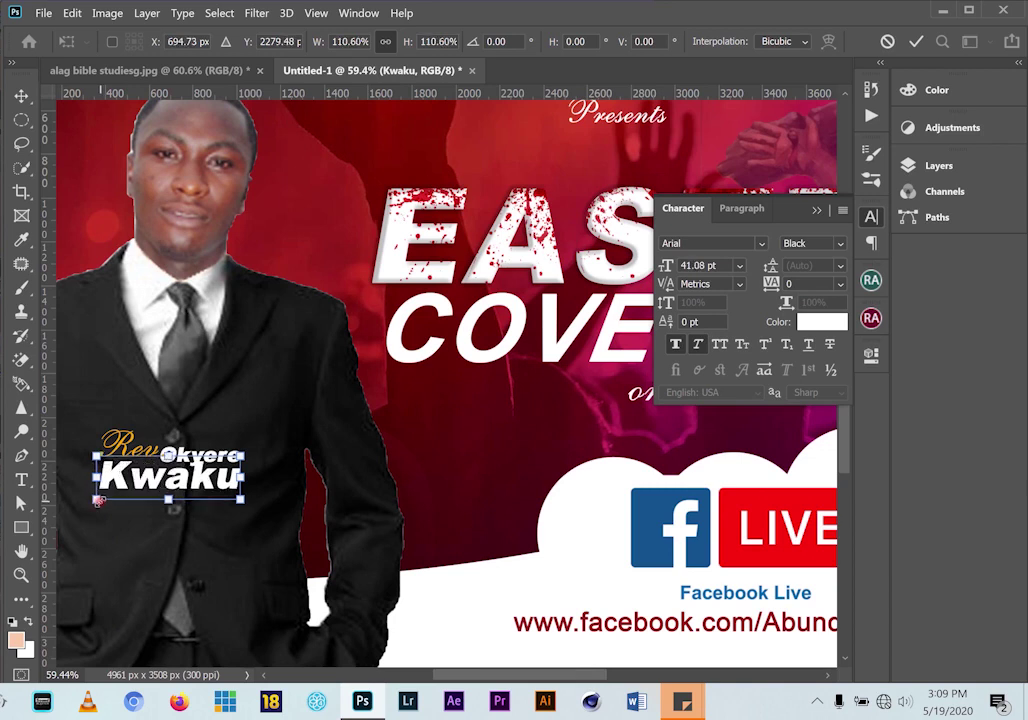
pyautogui.click(21, 95)
pyautogui.moveTo(44, 420); pyautogui.dragTo(404, 420)
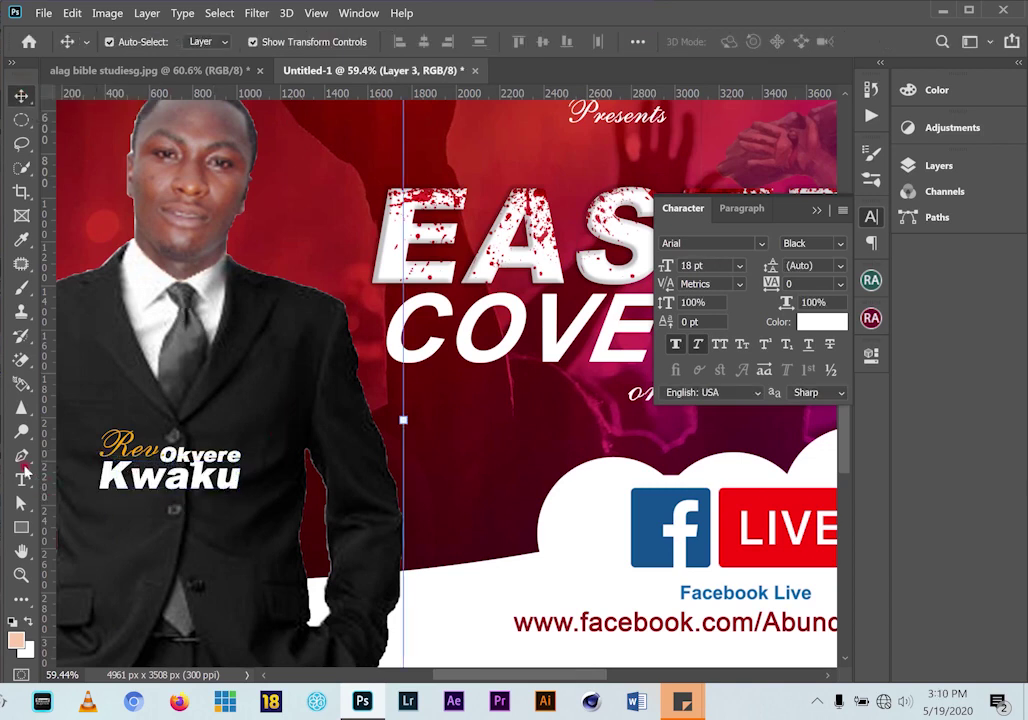
pyautogui.press('t')
pyautogui.moveTo(176, 455); pyautogui.dragTo(152, 457)
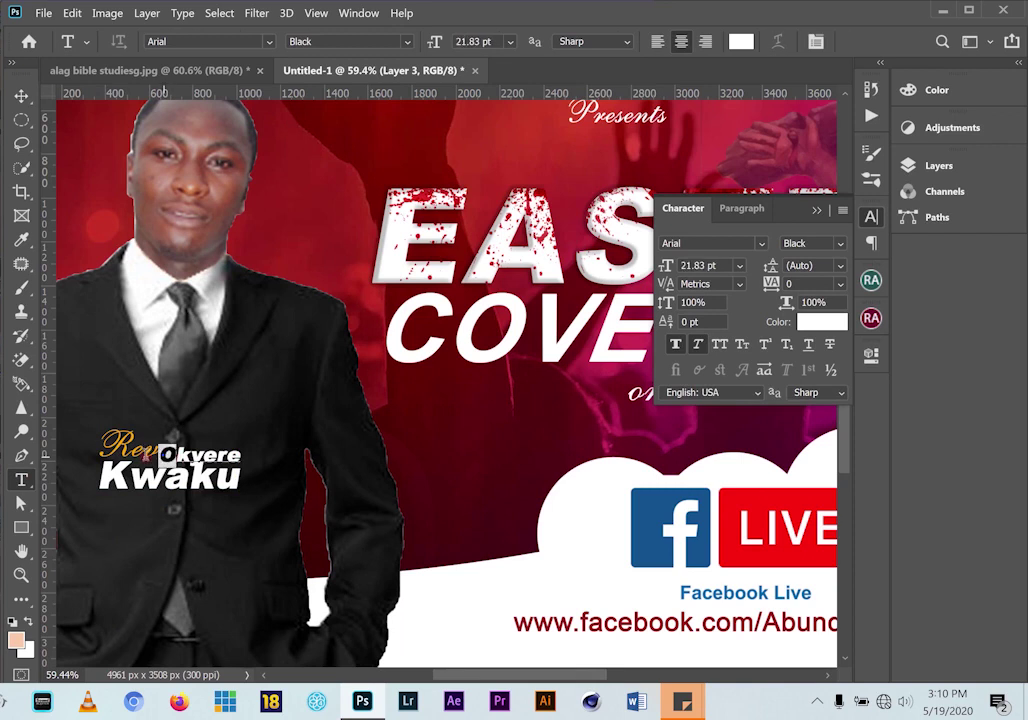
pyautogui.click(148, 459)
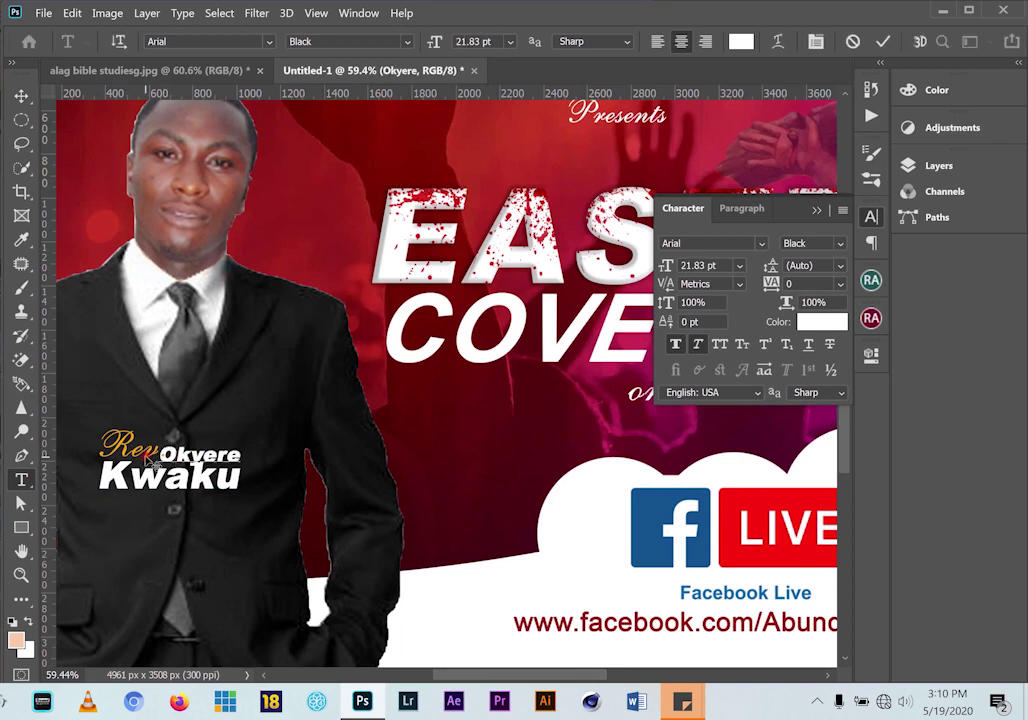
pyautogui.moveTo(156, 460); pyautogui.dragTo(175, 456)
pyautogui.write('o')
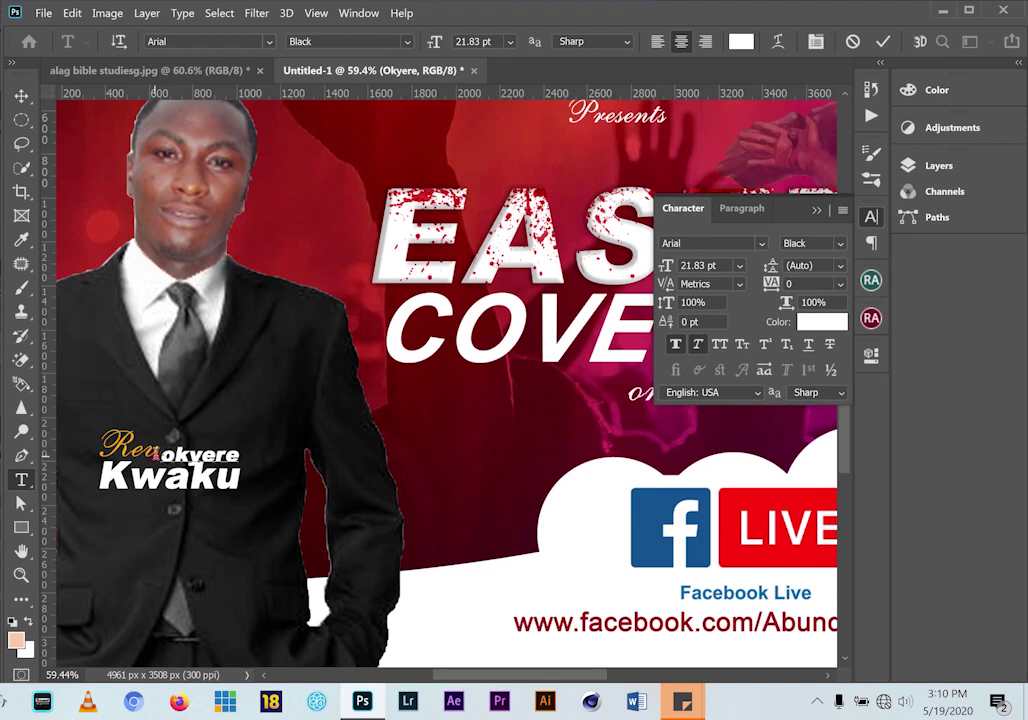
pyautogui.press('BackSpace')
pyautogui.write('O')
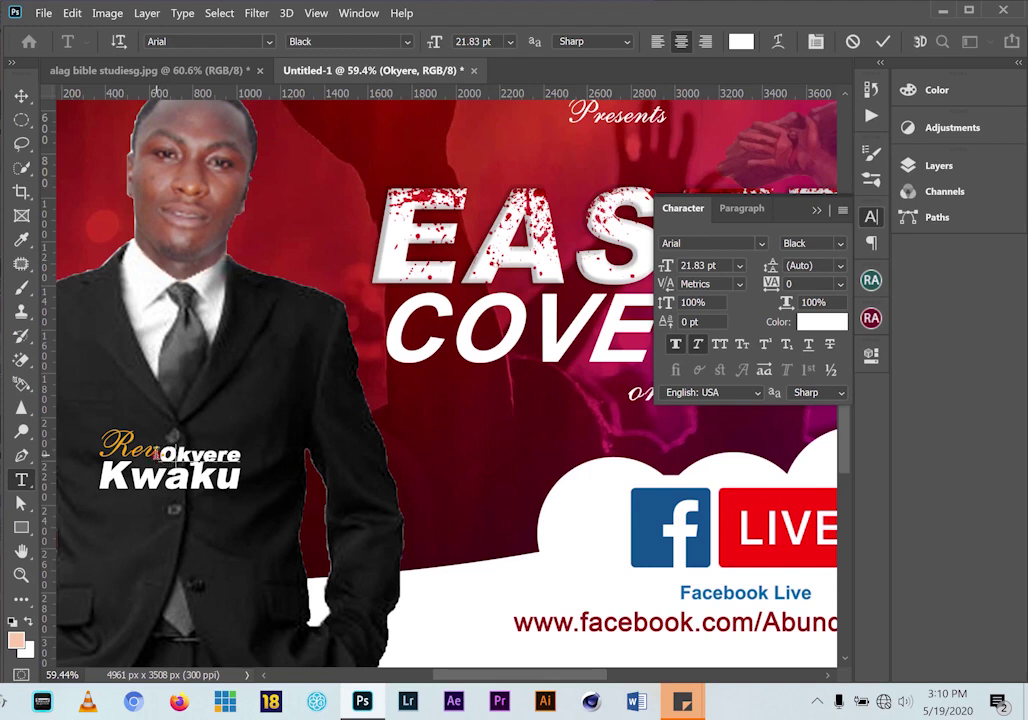
pyautogui.hotkey('ctrl', 'a')
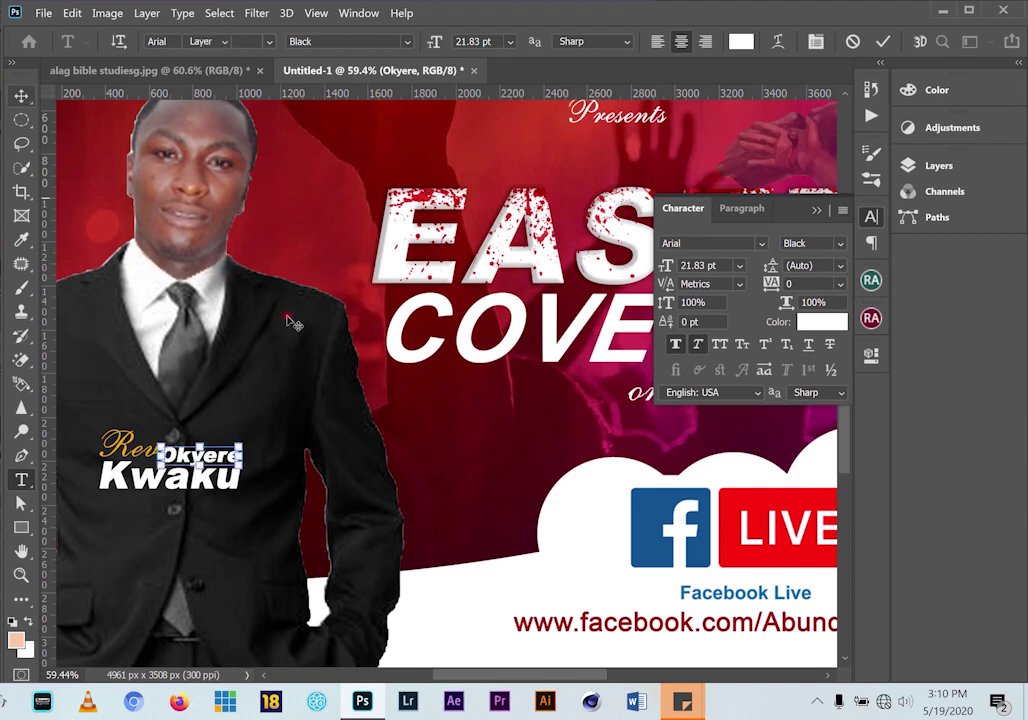
pyautogui.hotkey('ctrl', '0')
# Check the reference Easter flyer and lock the man's photo layer
pyautogui.click(162, 72)
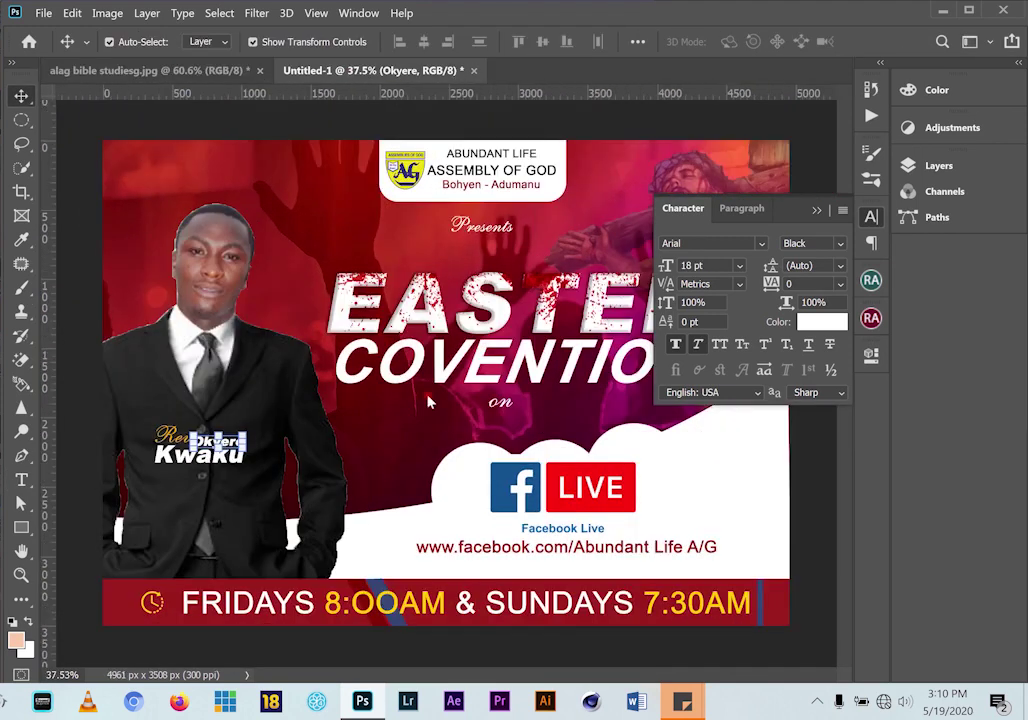
pyautogui.click(355, 70)
pyautogui.scroll(-2, 300, 470)
pyautogui.click(165, 310)
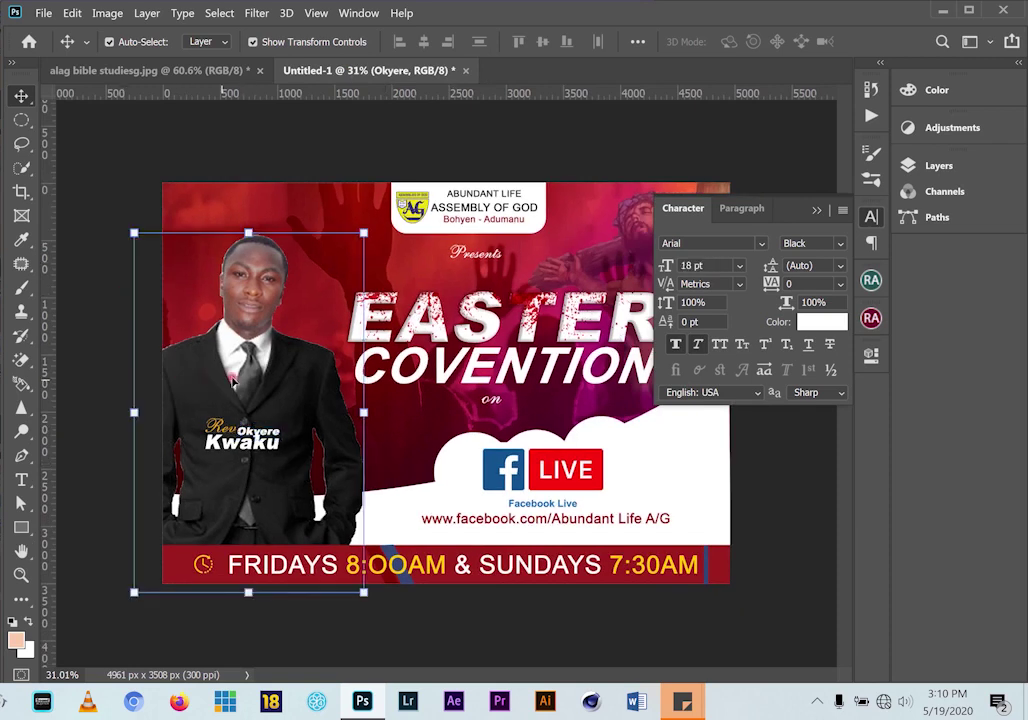
pyautogui.click(937, 166)
pyautogui.click(798, 241)
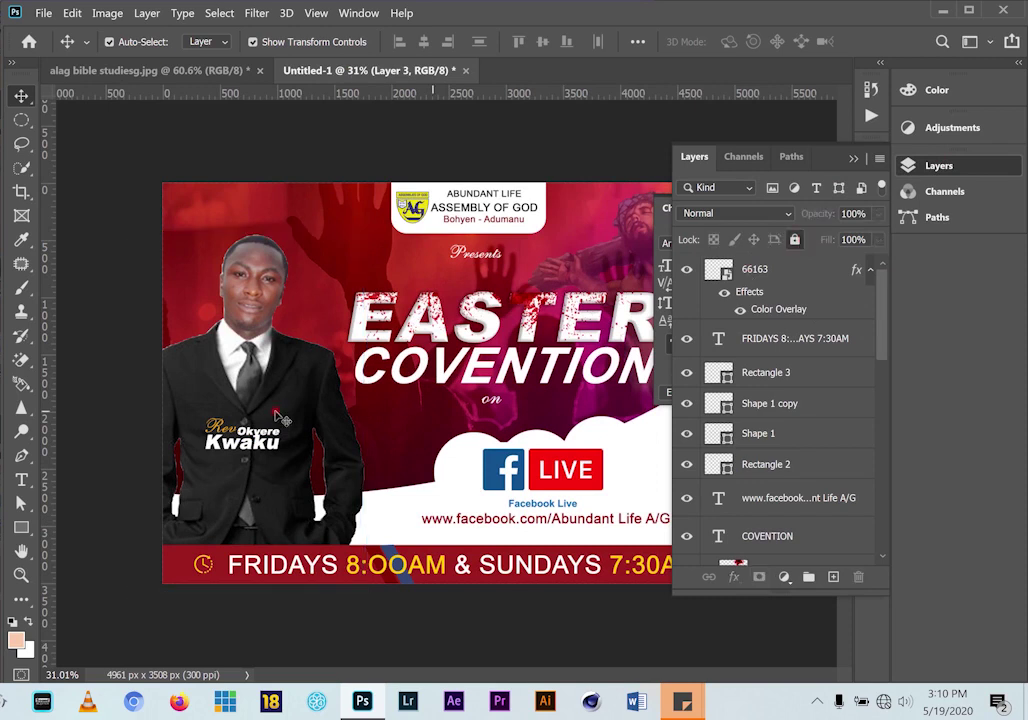
pyautogui.moveTo(174, 412); pyautogui.dragTo(267, 452)
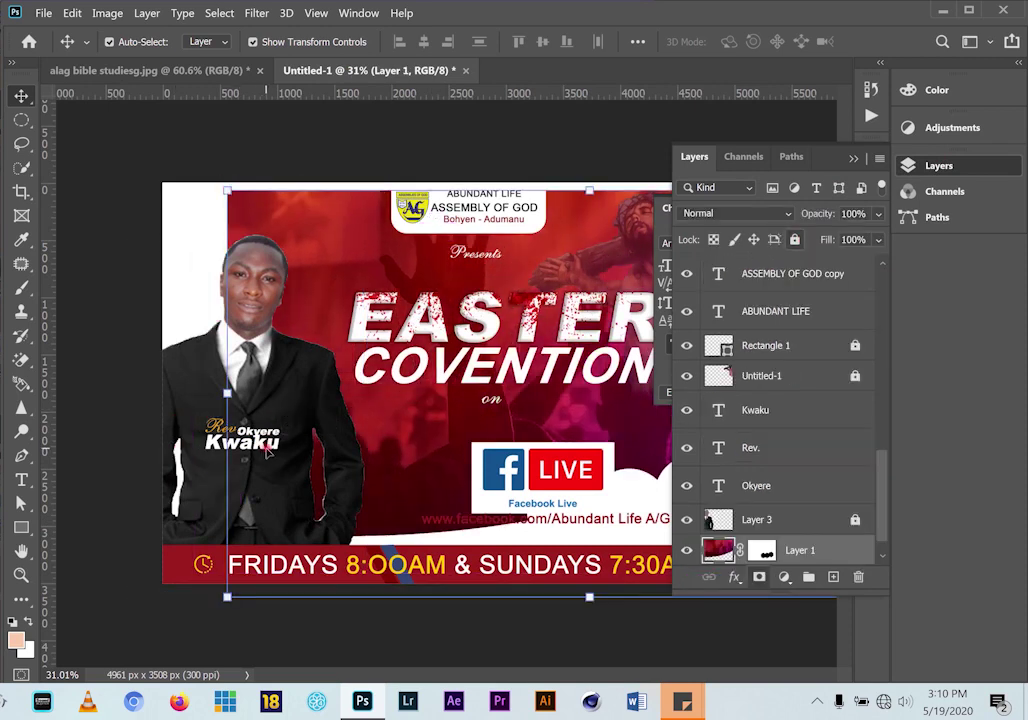
pyautogui.hotkey('ctrl', 'z')
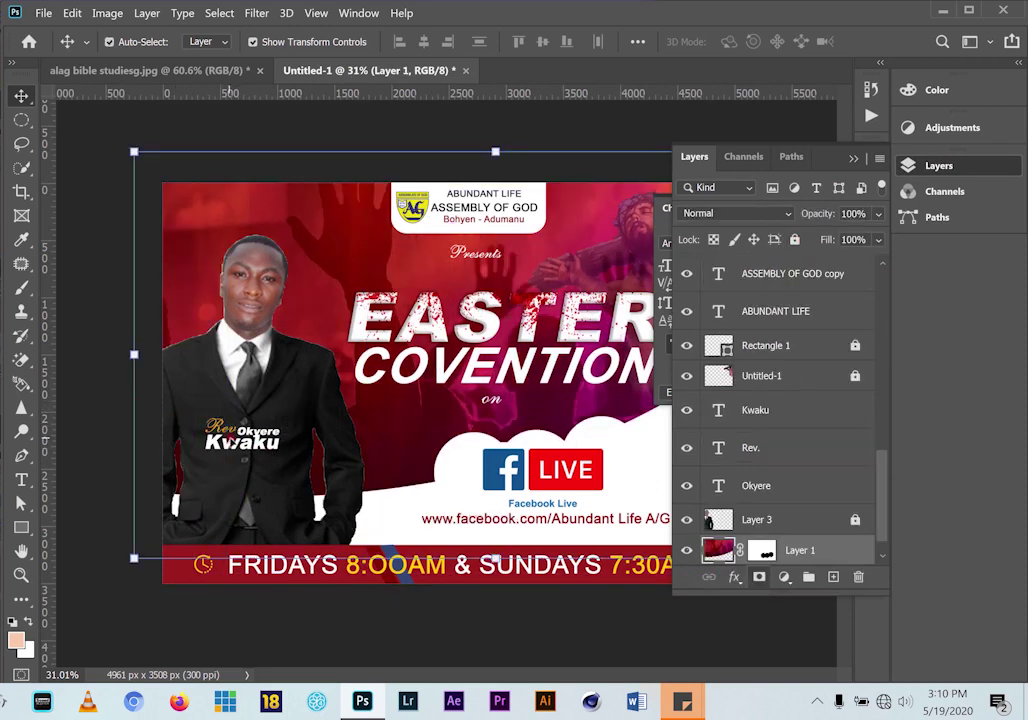
pyautogui.scroll(3, 230, 438)
pyautogui.click(172, 428)
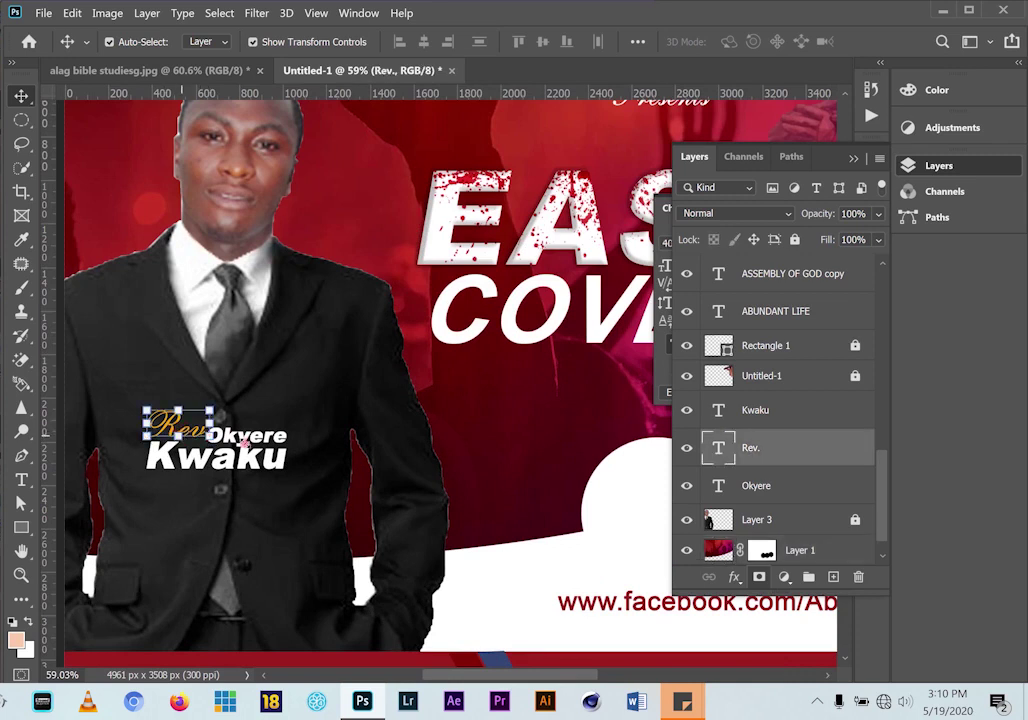
pyautogui.keyDown('shift'); pyautogui.click(256, 440); pyautogui.keyUp('shift')
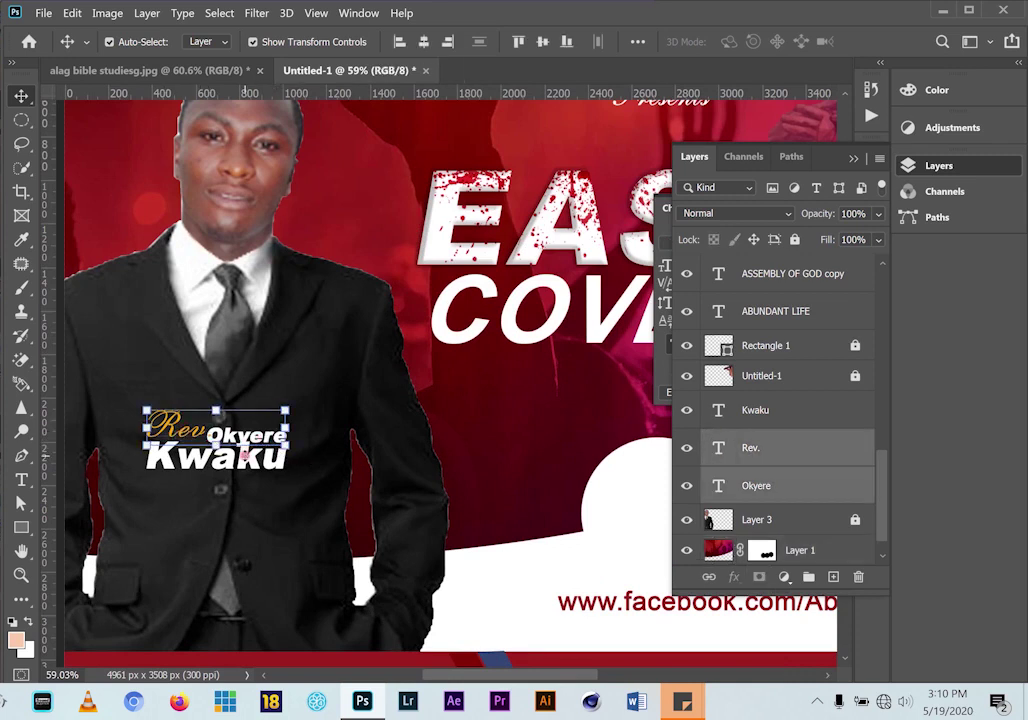
pyautogui.rightClick(246, 458)
pyautogui.keyDown('shift'); pyautogui.click(280, 467); pyautogui.keyUp('shift')
pyautogui.moveTo(285, 467); pyautogui.dragTo(205, 485)
pyautogui.scroll(-1, 249, 452)
pyautogui.scroll(-3, 205, 485)
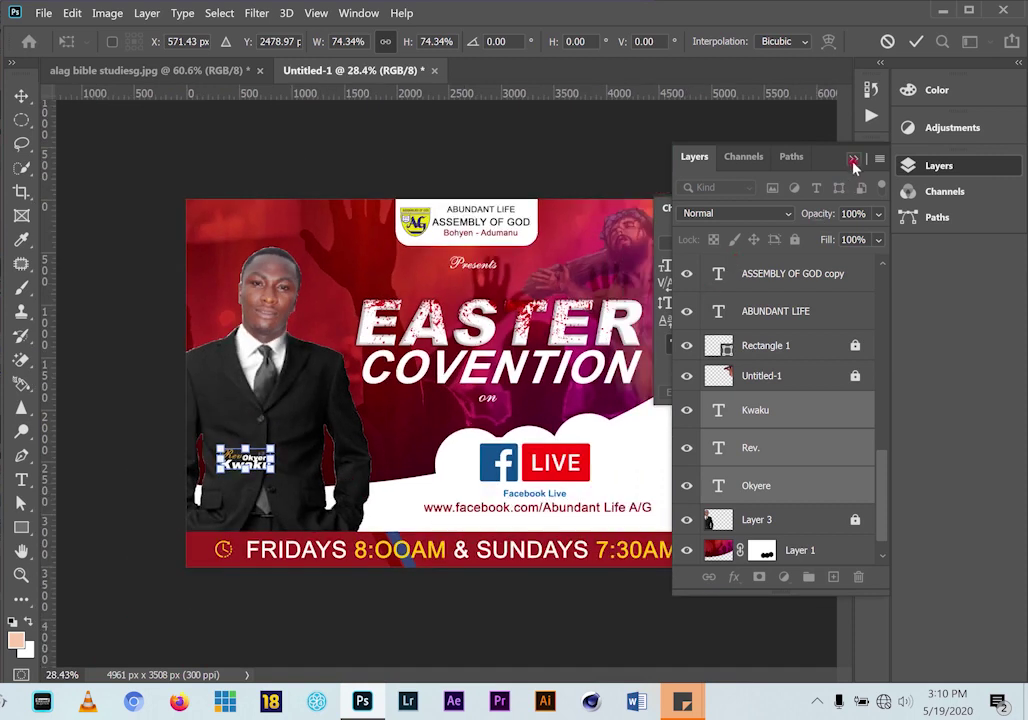
pyautogui.click(853, 161)
pyautogui.click(823, 212)
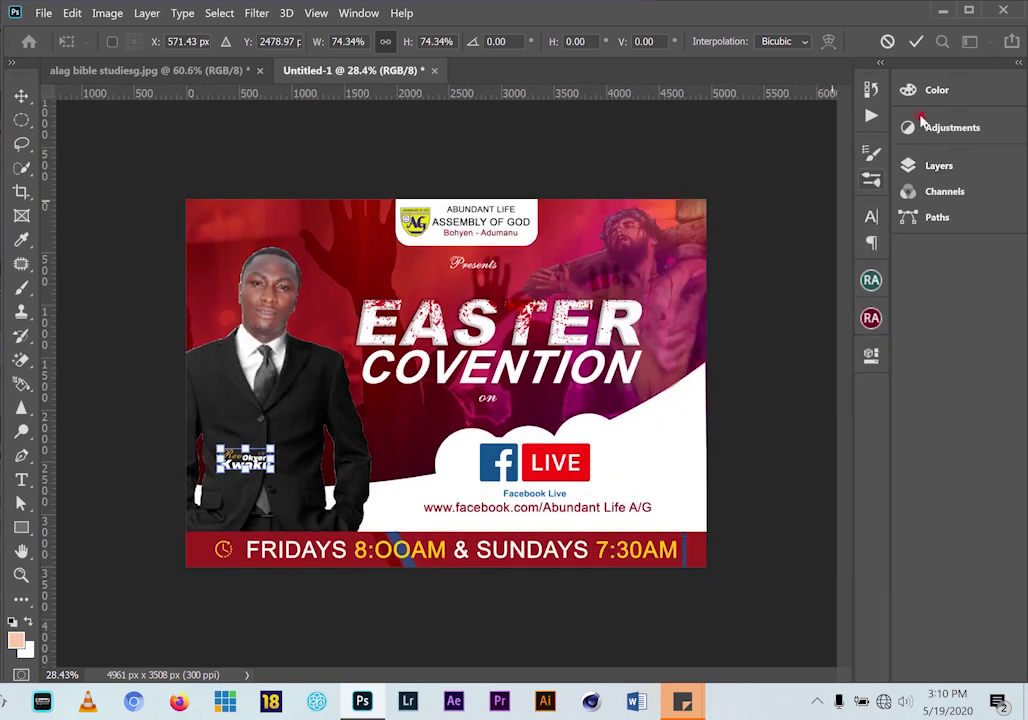
pyautogui.click(916, 41)
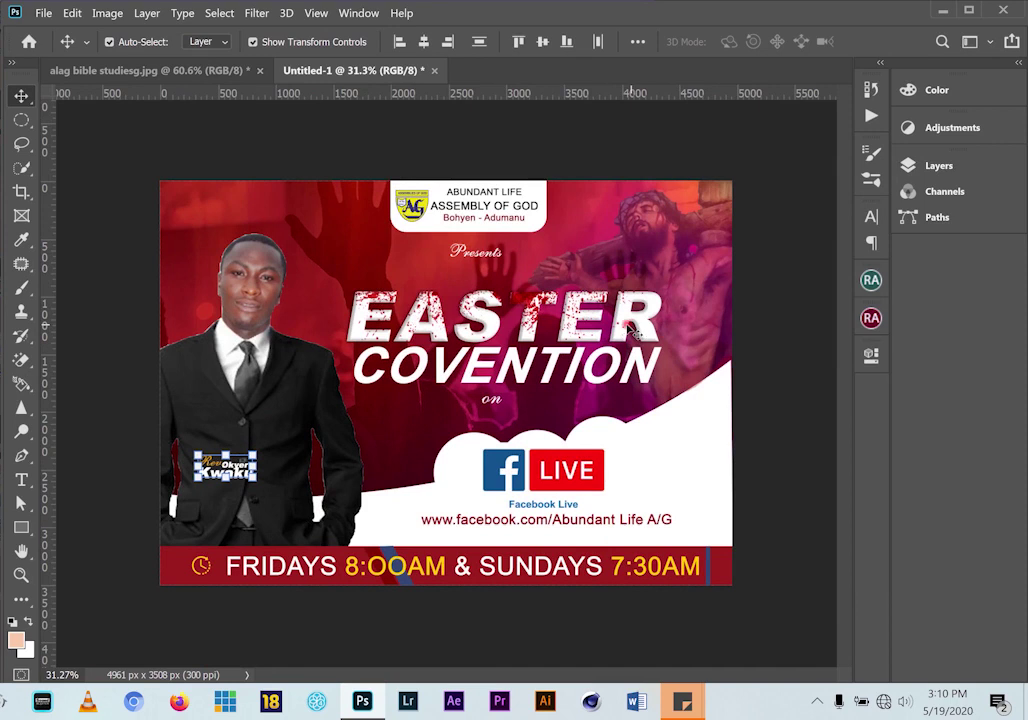
# Bring images.jpg into the Untitled-1 flyer and enlarge it to 169.90% over the centre
pyautogui.click(182, 75)
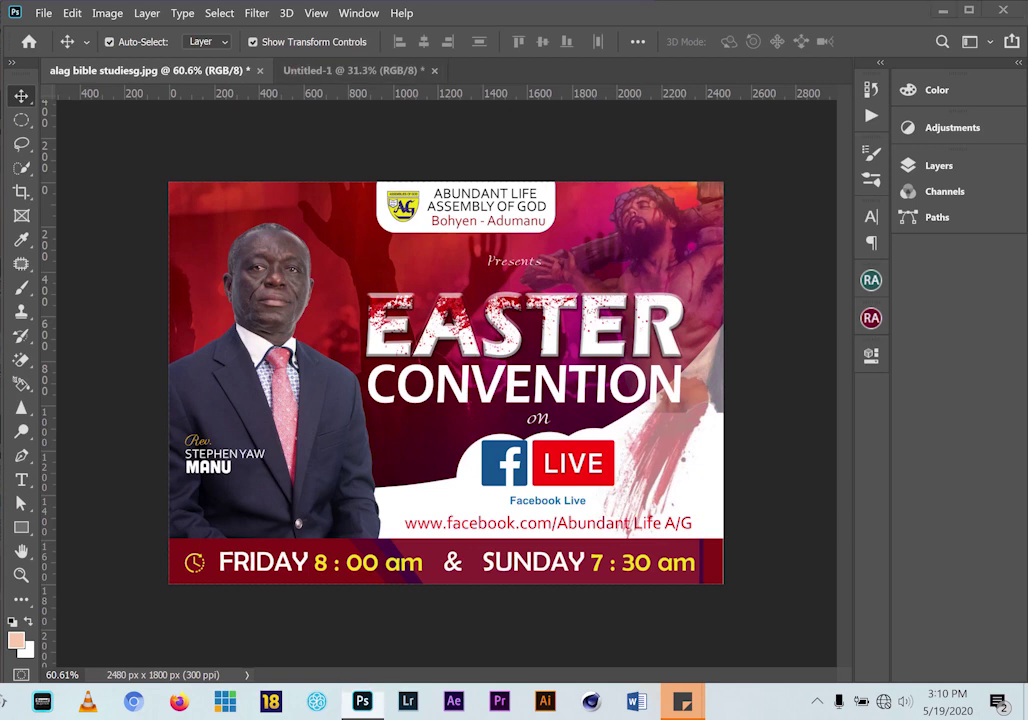
pyautogui.hotkey('alt', 'Tab')
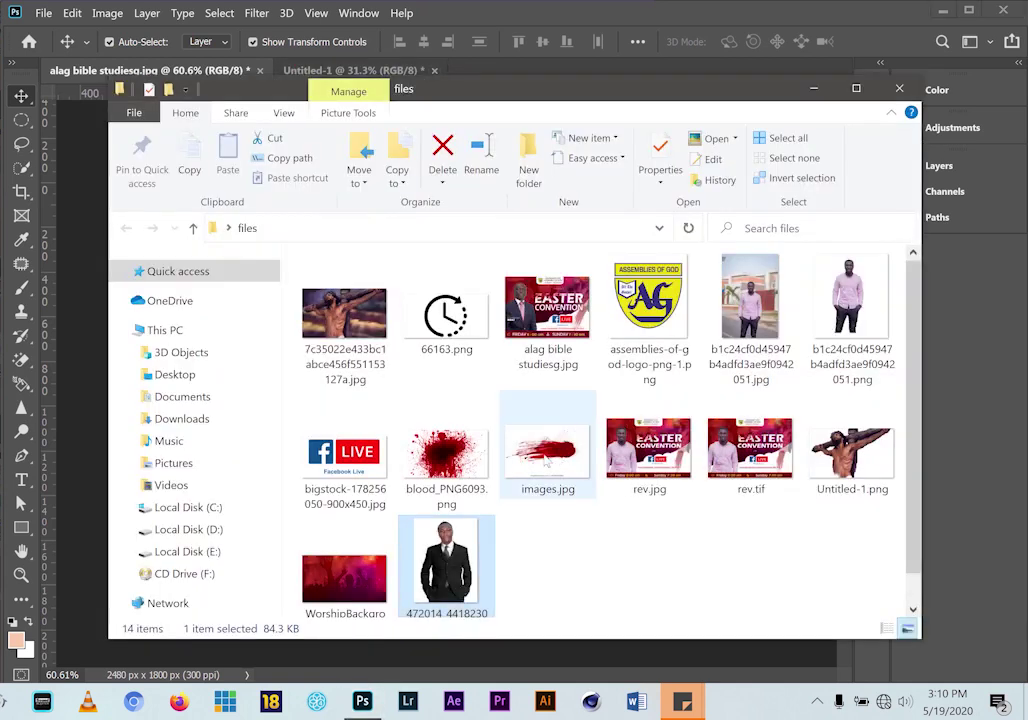
pyautogui.moveTo(548, 460); pyautogui.dragTo(440, 462)
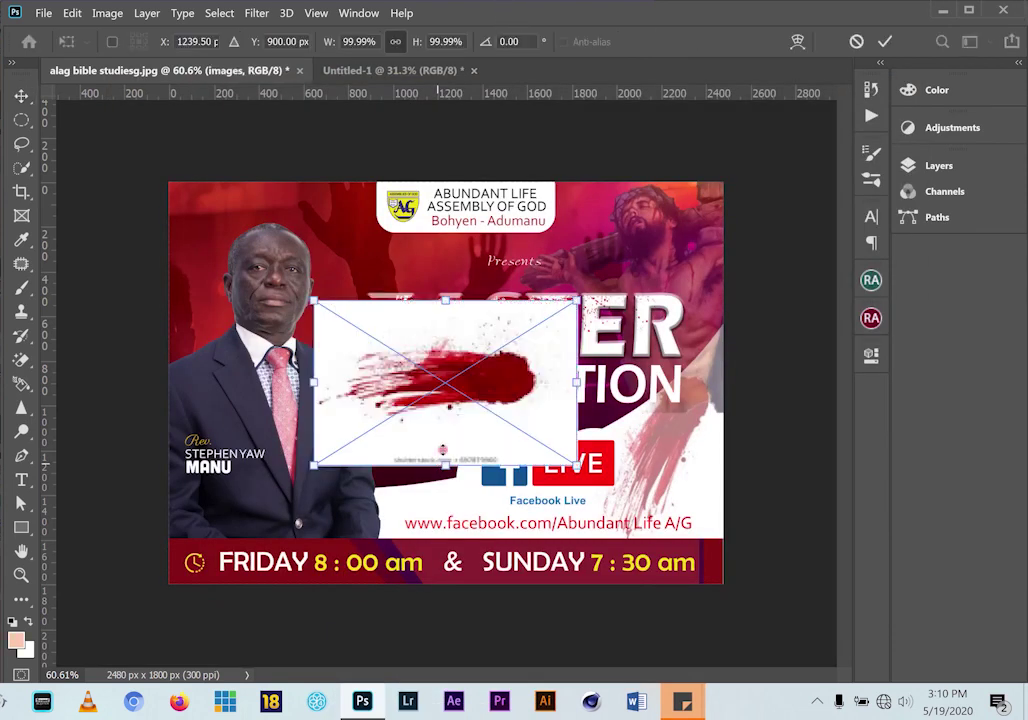
pyautogui.click(884, 41)
pyautogui.moveTo(414, 266); pyautogui.dragTo(302, 494)
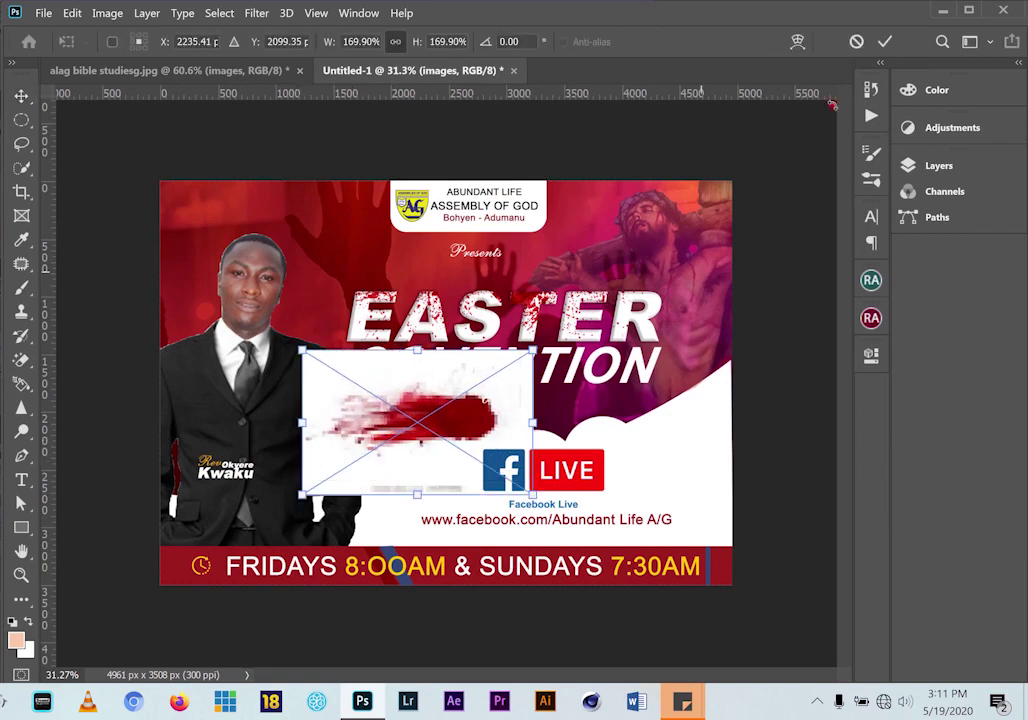
pyautogui.click(884, 41)
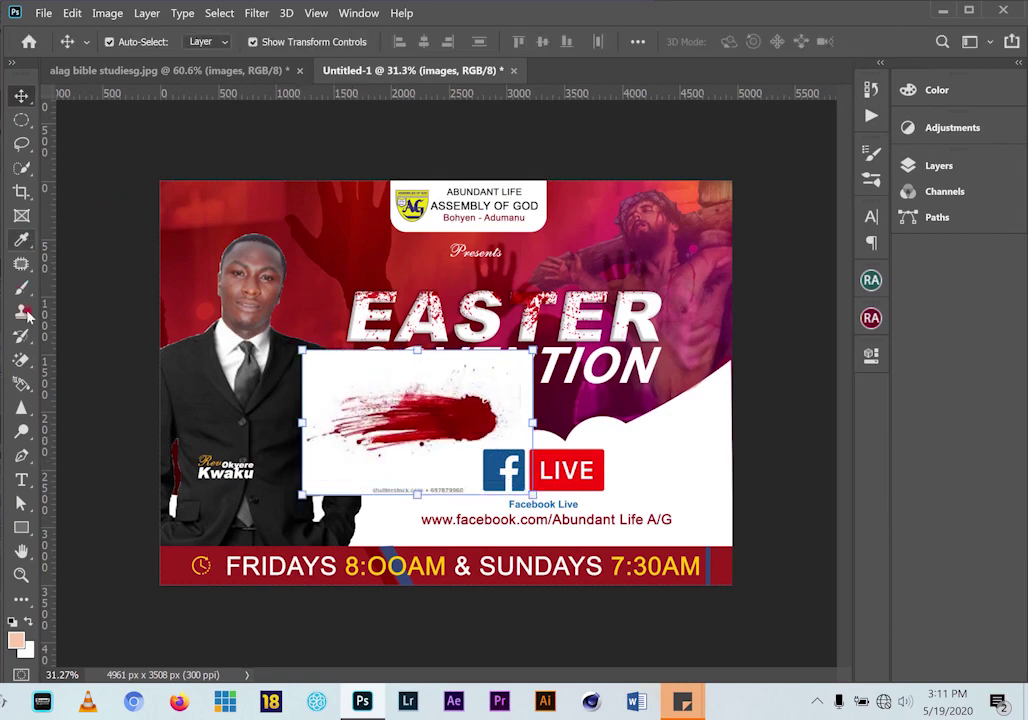
# Erase the blood splash's white background with the Magic Eraser
pyautogui.click(24, 359)
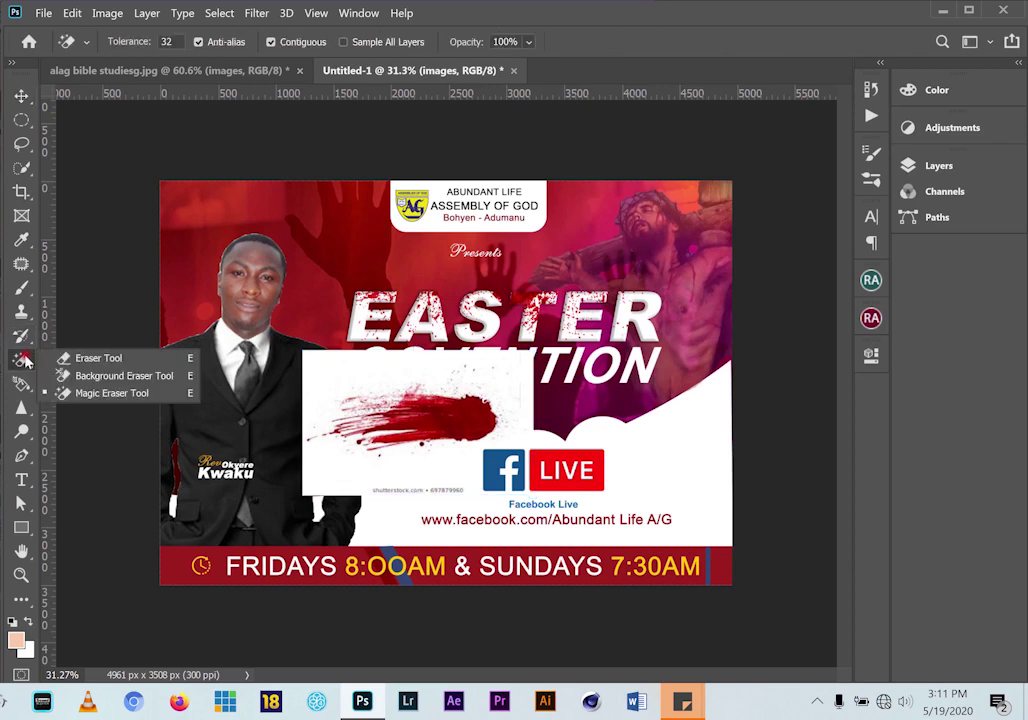
pyautogui.click(111, 393)
pyautogui.click(440, 323)
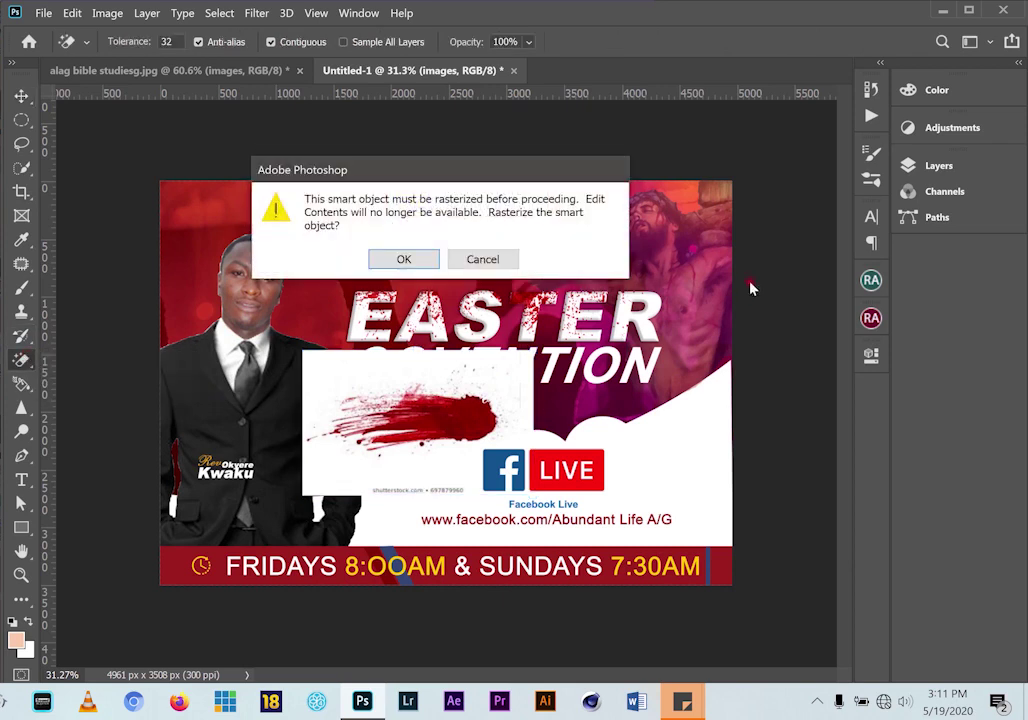
pyautogui.click(457, 259)
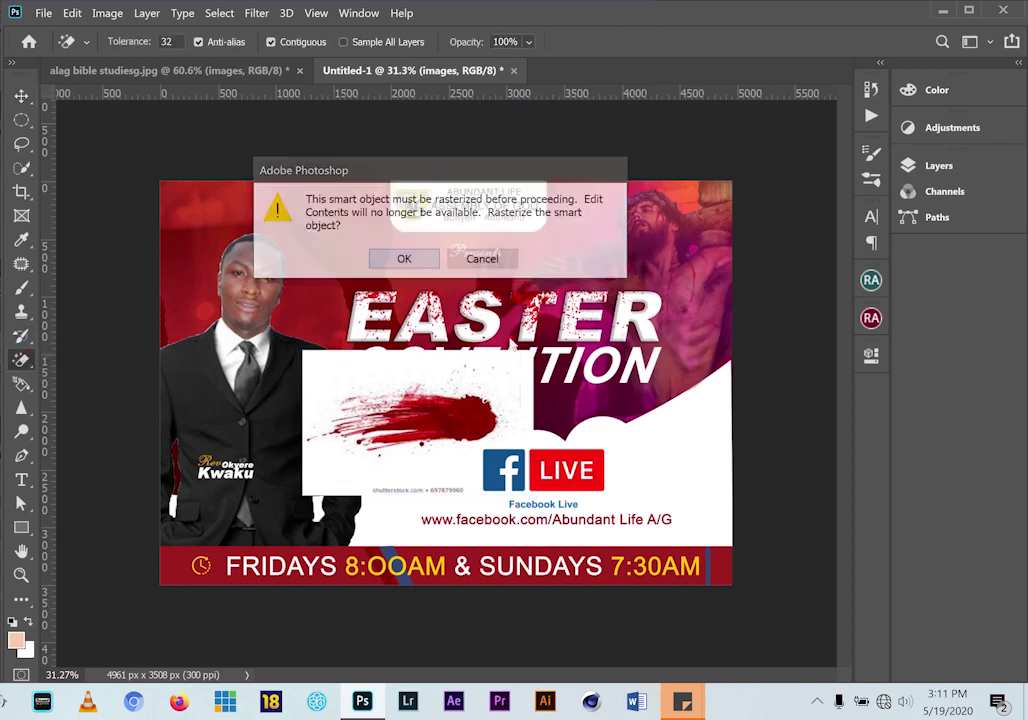
pyautogui.click(936, 166)
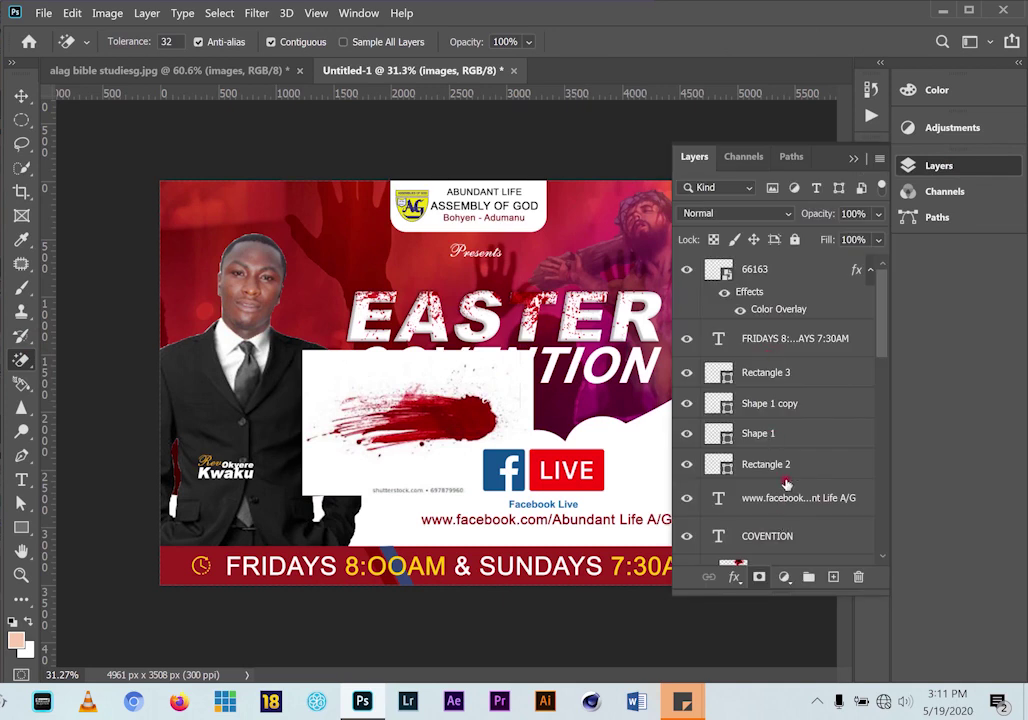
pyautogui.scroll(-3, 786, 484)
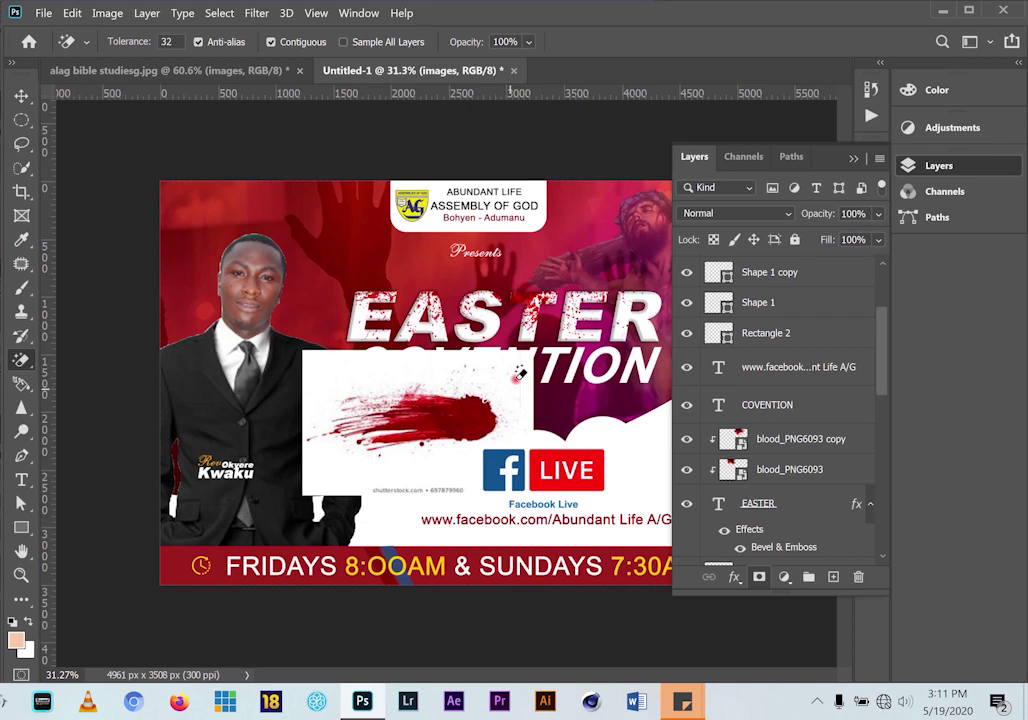
pyautogui.click(517, 384)
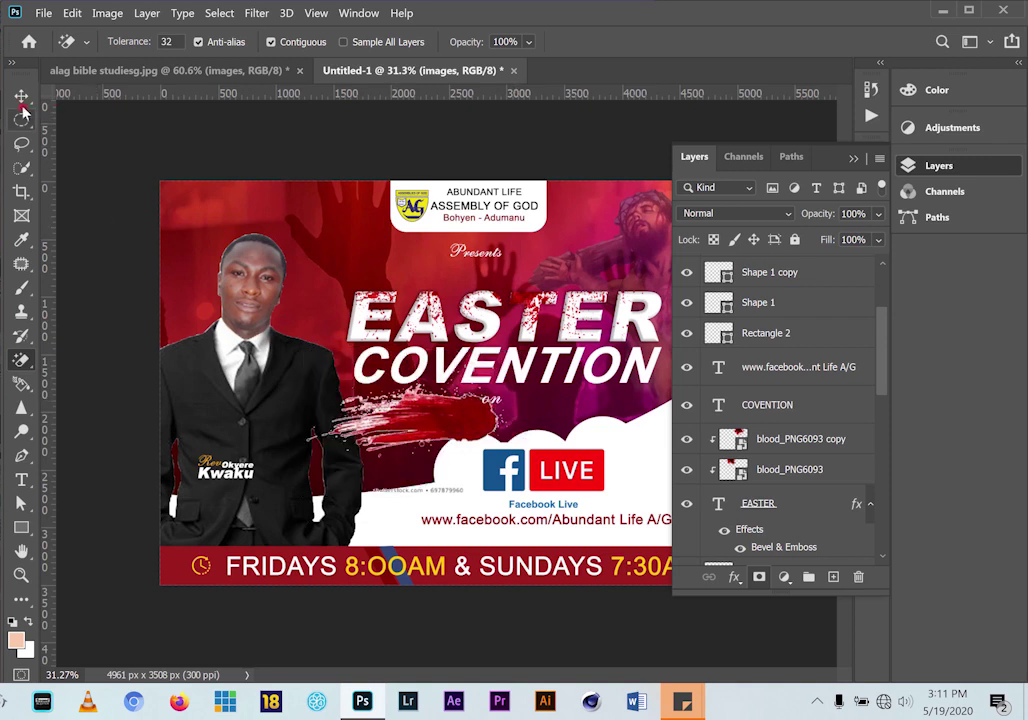
pyautogui.click(21, 95)
pyautogui.click(854, 160)
# Move the blood splash to the upper right, just above the EASTER title
pyautogui.moveTo(455, 425); pyautogui.dragTo(670, 455)
pyautogui.moveTo(677, 470)
pyautogui.mouseDown()
pyautogui.moveTo(643, 417)
pyautogui.moveTo(622, 276)
pyautogui.mouseUp()
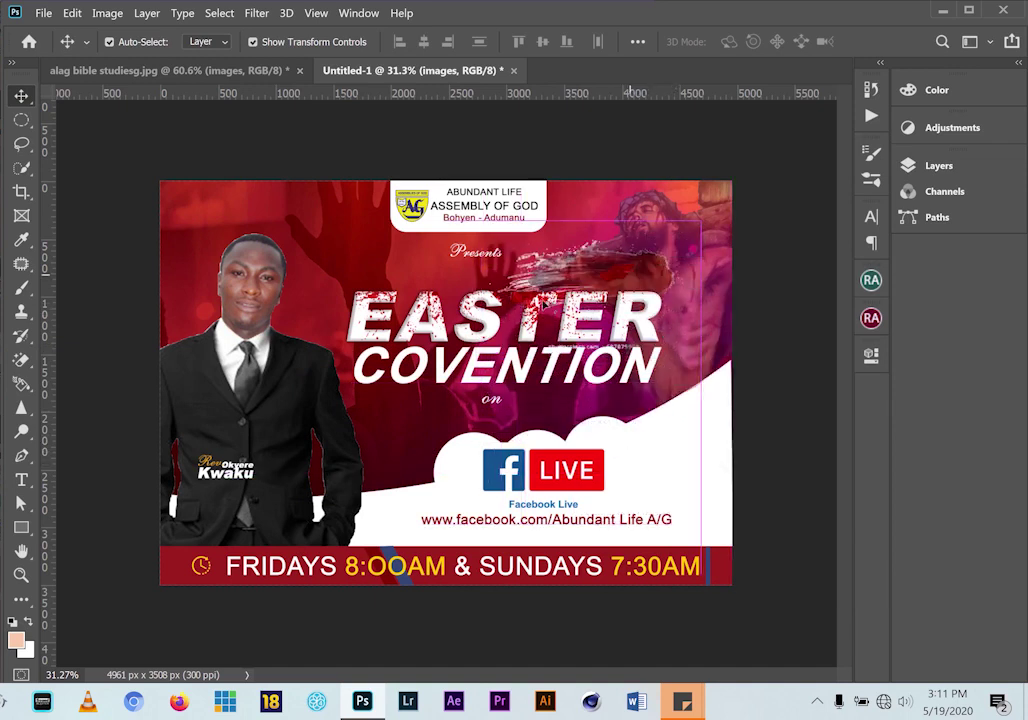
pyautogui.click(24, 362)
pyautogui.rightClick(14, 361)
pyautogui.click(100, 356)
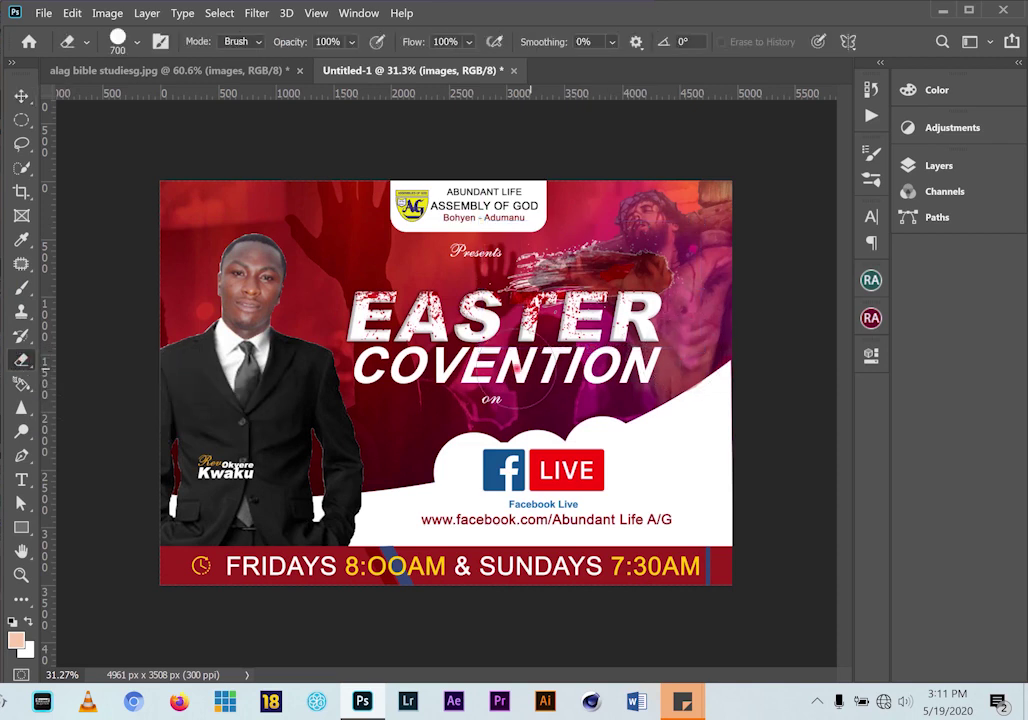
# Place the splash right of the LIVE logo, rotated about -57° and scaled to 77%
pyautogui.click(22, 93)
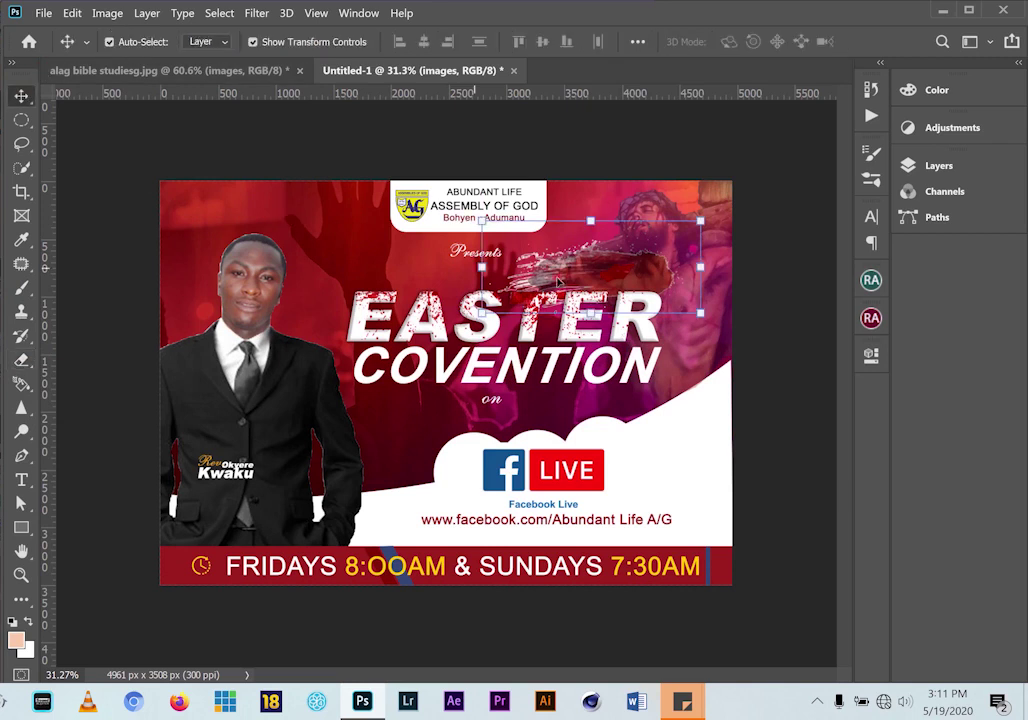
pyautogui.moveTo(619, 287); pyautogui.dragTo(660, 468)
pyautogui.moveTo(773, 408); pyautogui.dragTo(647, 322)
pyautogui.moveTo(562, 537); pyautogui.dragTo(600, 504)
pyautogui.moveTo(680, 441); pyautogui.dragTo(664, 460)
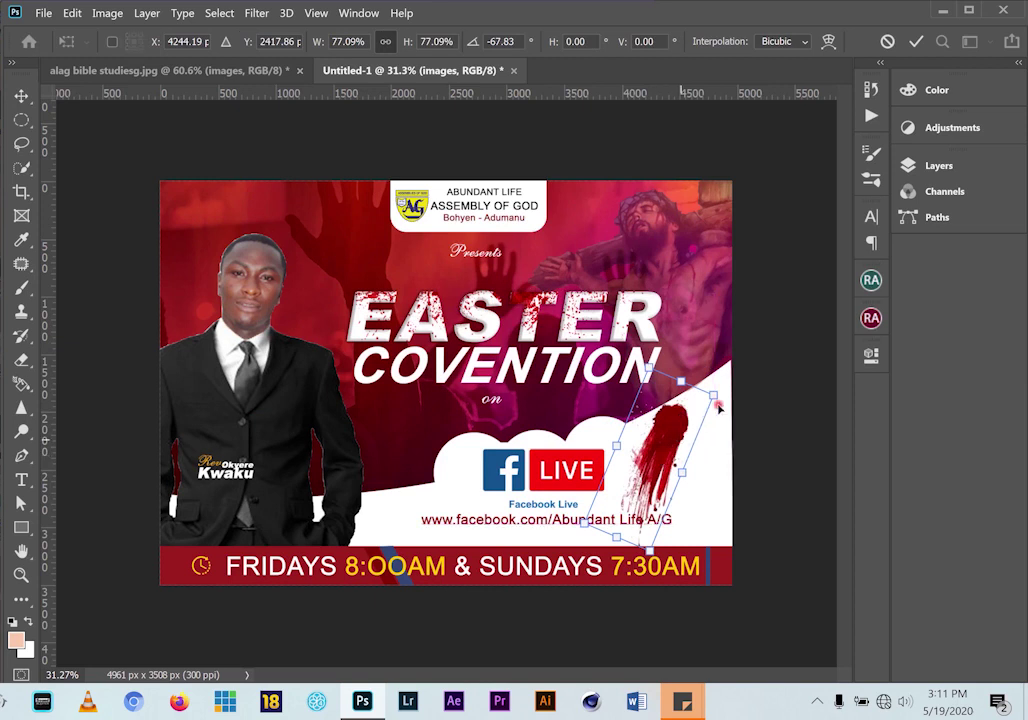
pyautogui.moveTo(722, 379); pyautogui.dragTo(736, 394)
pyautogui.press('Return')
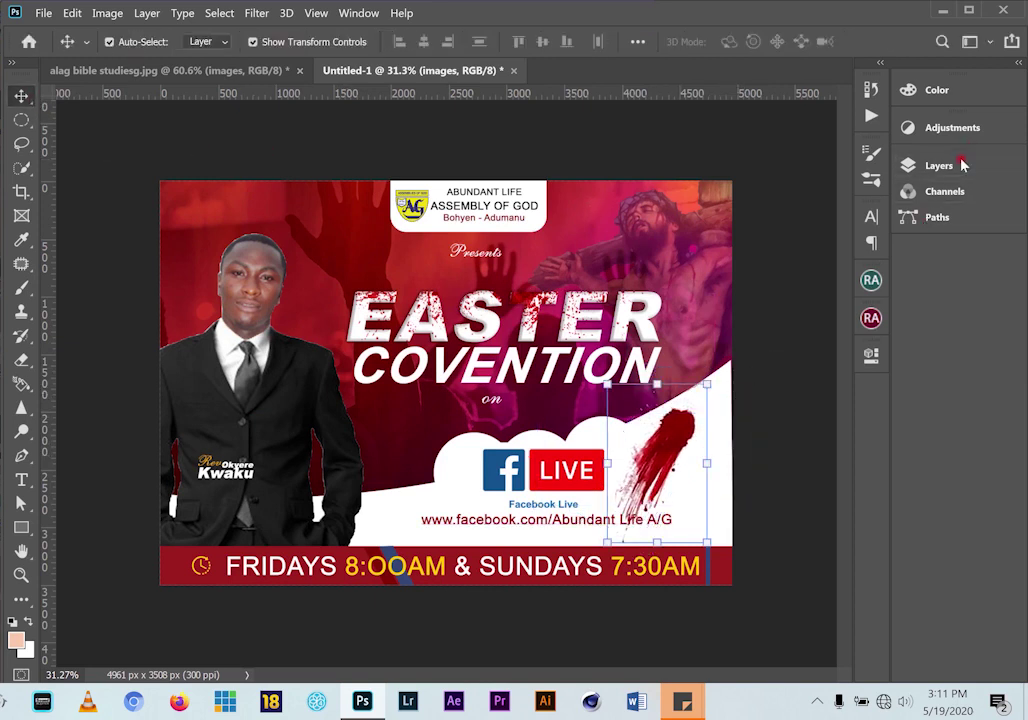
# Fade the splash layer to 55% opacity and nudge it slightly up-right
pyautogui.click(962, 165)
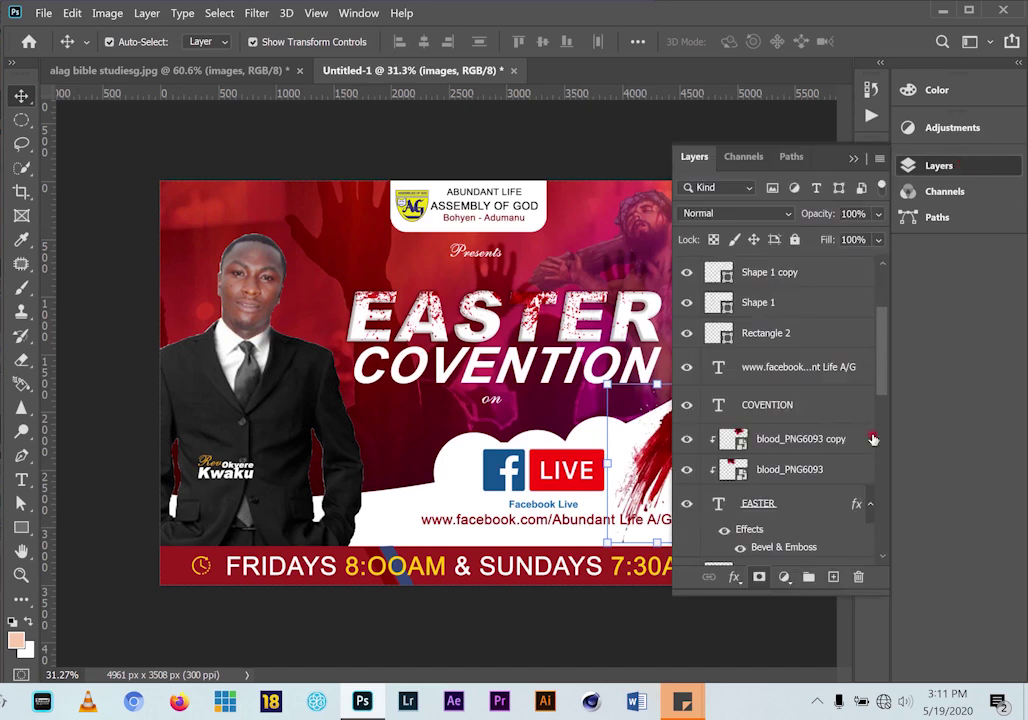
pyautogui.click(880, 215)
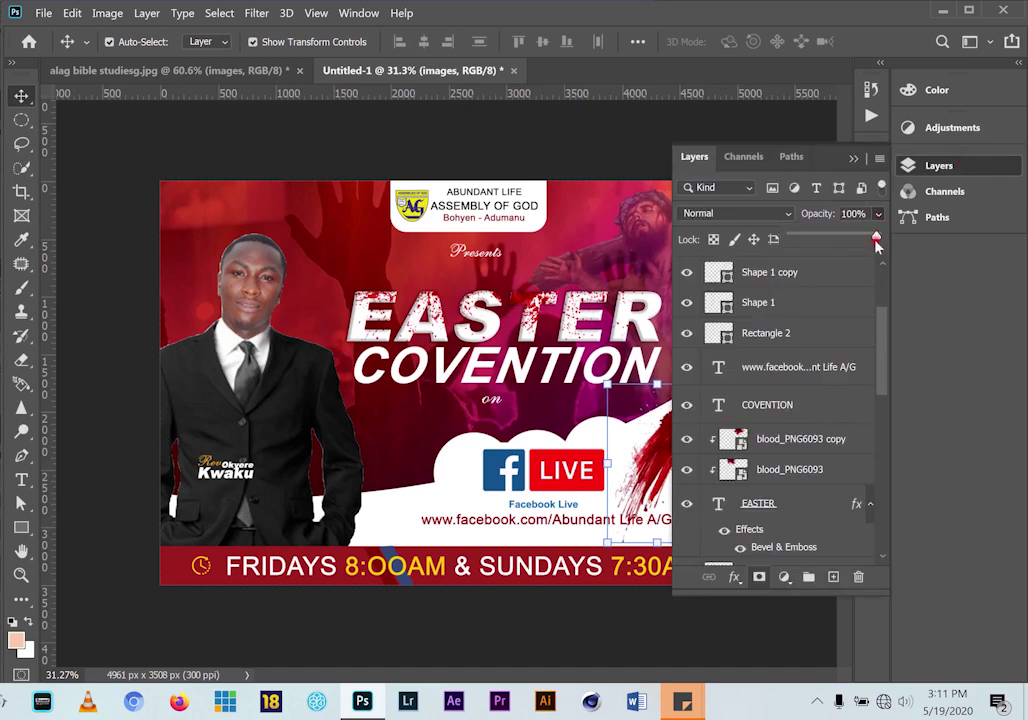
pyautogui.moveTo(849, 240); pyautogui.dragTo(840, 241)
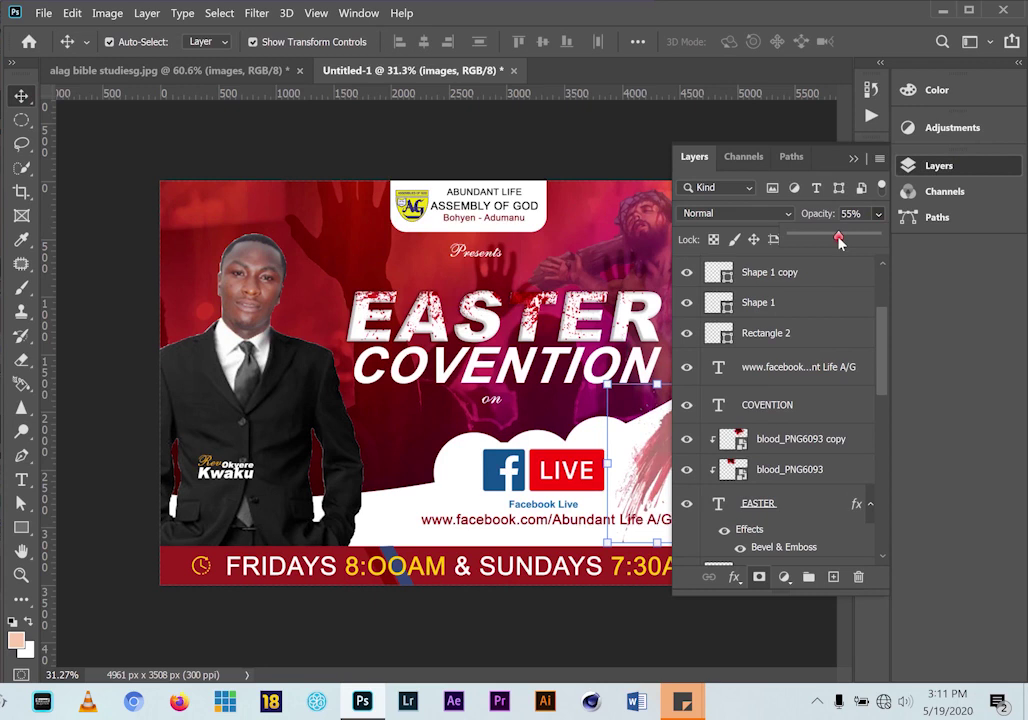
pyautogui.click(853, 158)
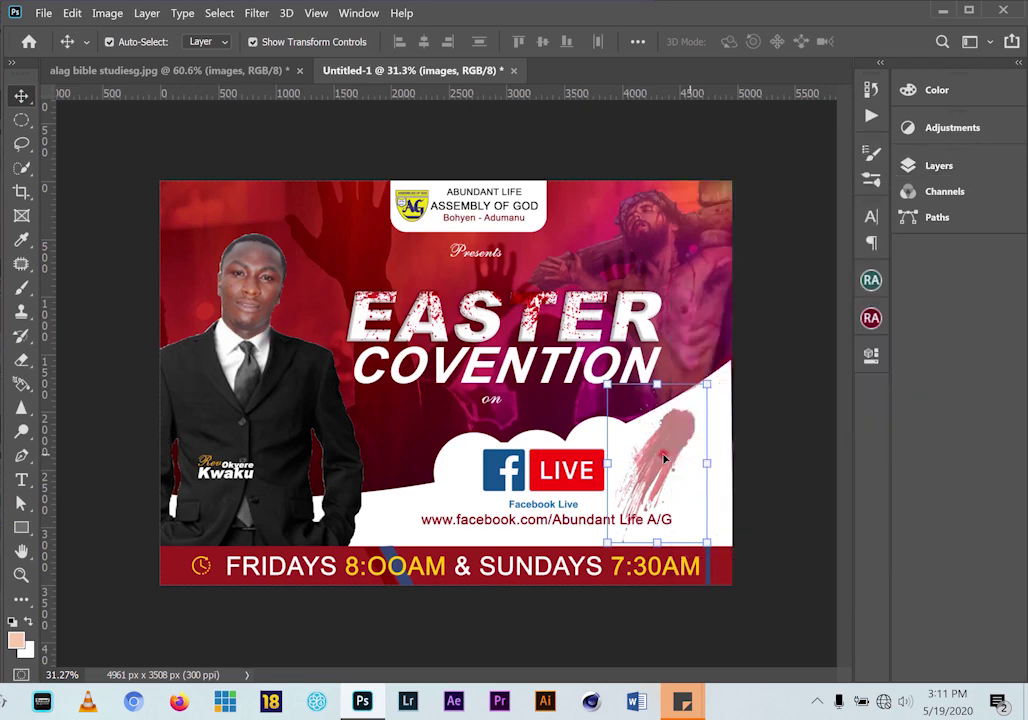
pyautogui.moveTo(675, 441)
pyautogui.mouseDown()
pyautogui.moveTo(715, 430)
pyautogui.moveTo(680, 437)
pyautogui.mouseUp()
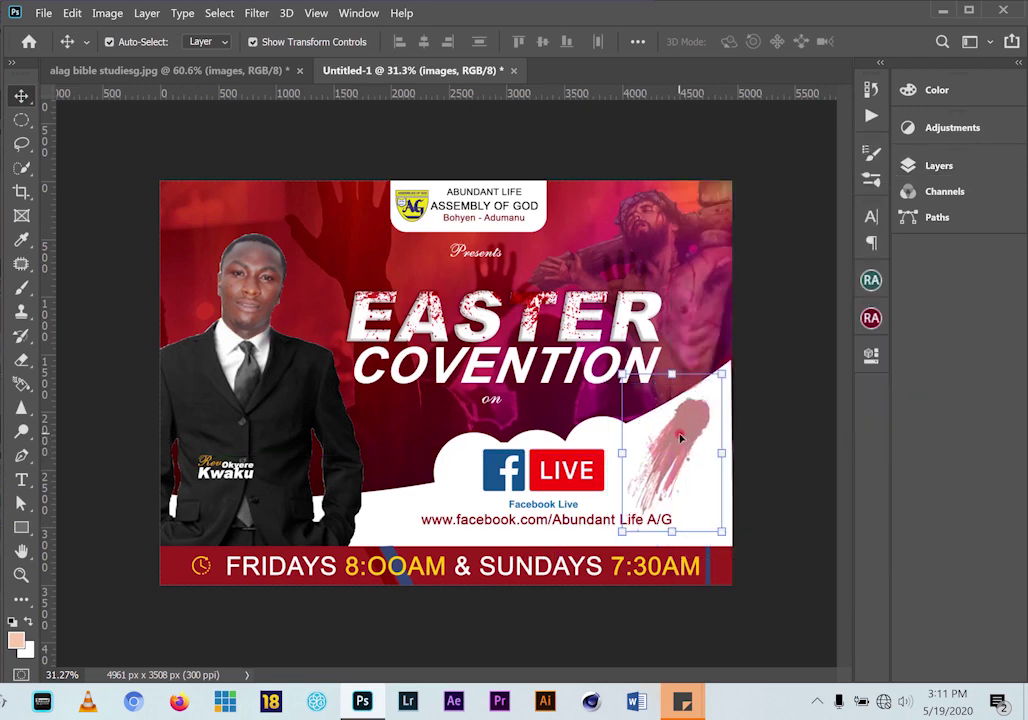